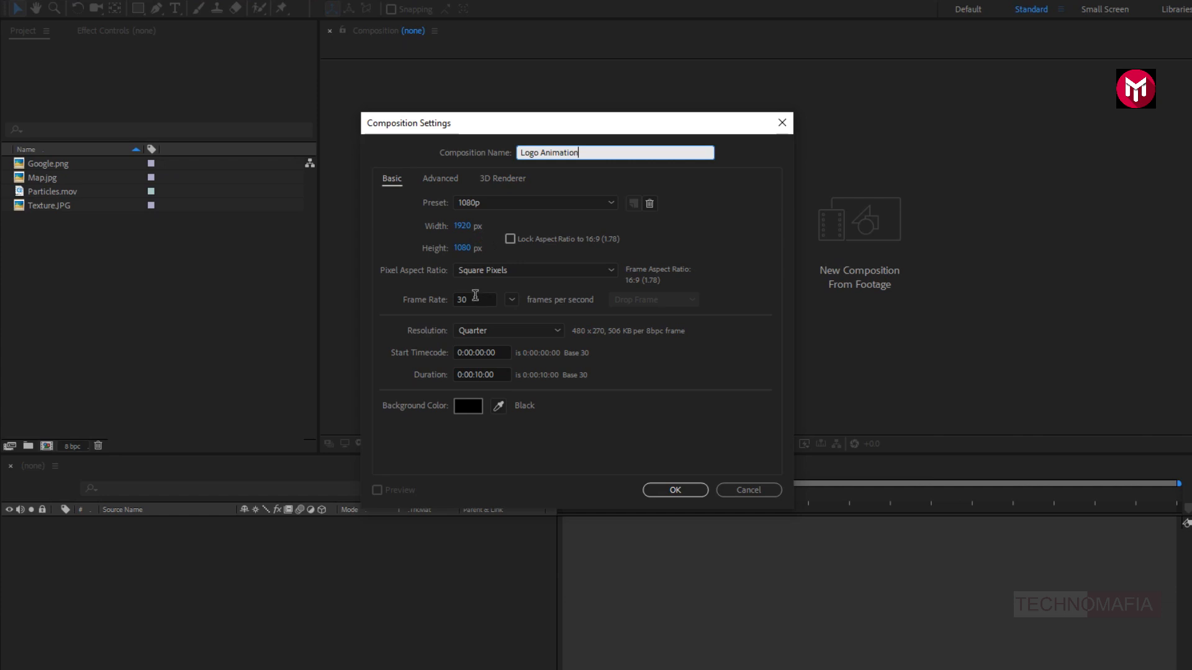
- Set the Logo Animation composition's duration to 0:00:05:00 and create it
{"action": "left_click", "coordinate": [483, 375]}
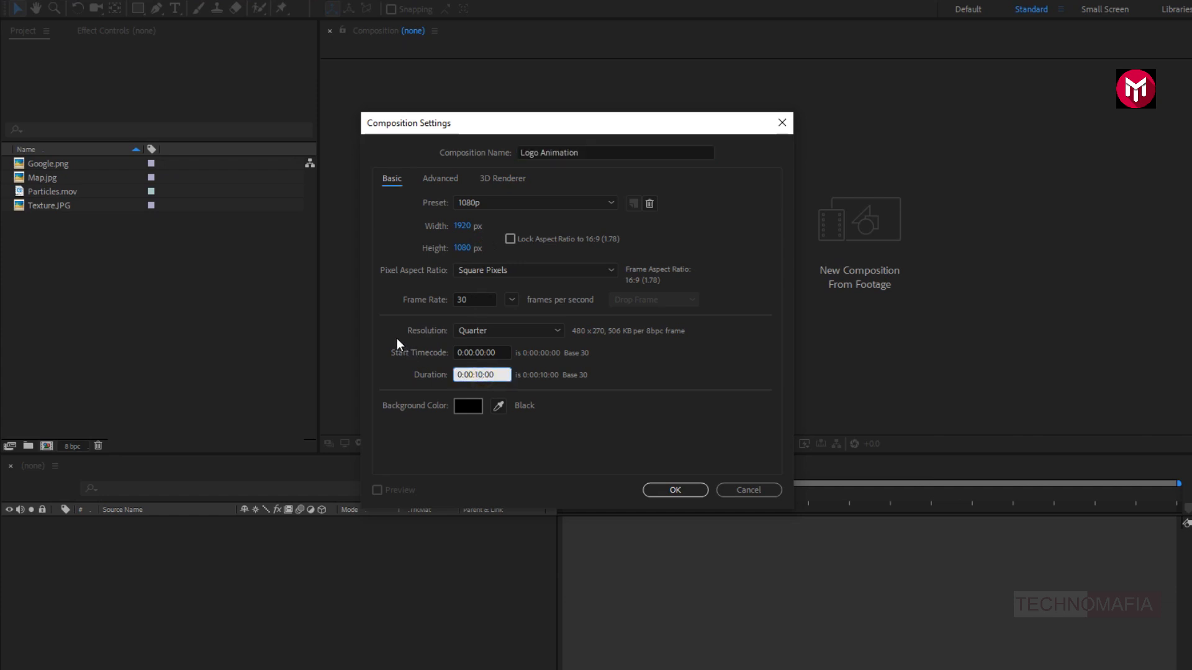
{"action": "key", "text": "BackSpace"}
{"action": "key", "text": "BackSpace"}
{"action": "type", "text": "05"}
{"action": "left_click", "coordinate": [655, 483]}
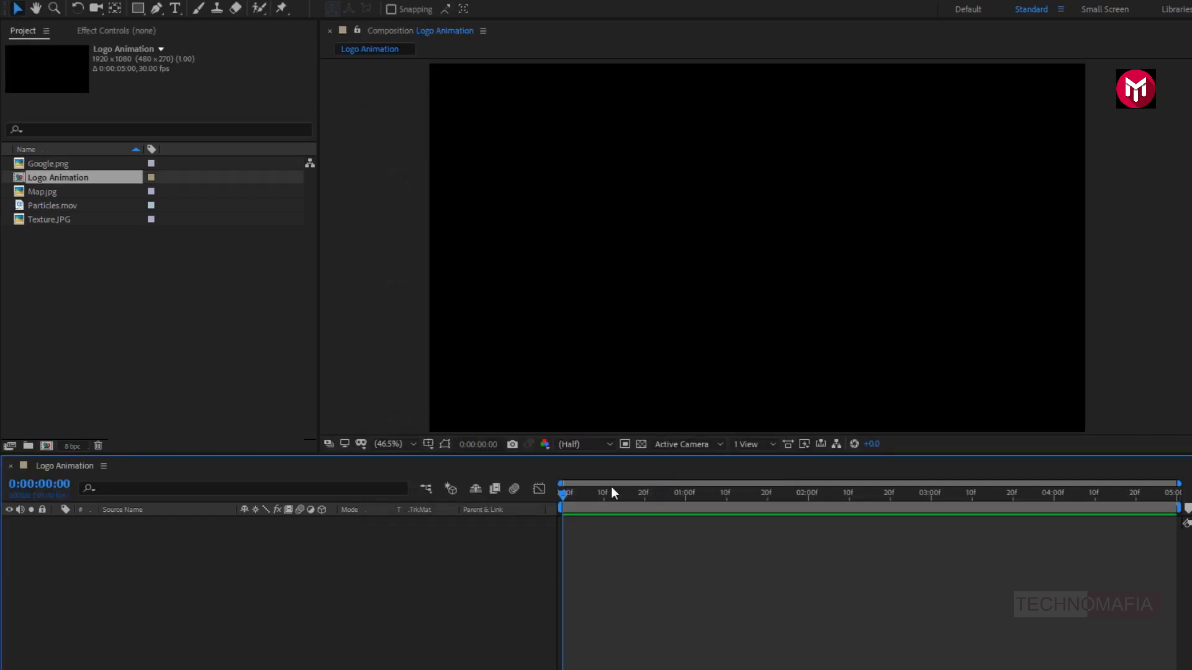
- Create a full-frame solid layer named Black with the dark grey colour 161616
{"action": "right_click", "coordinate": [126, 576]}
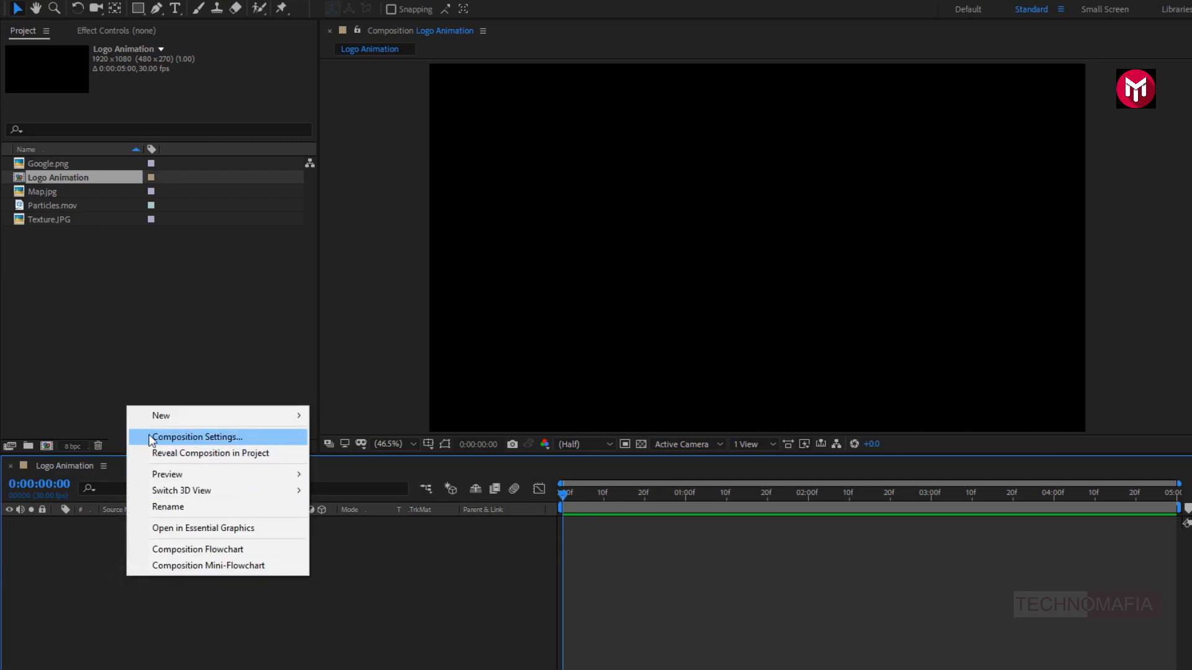
{"action": "mouse_move", "coordinate": [155, 417]}
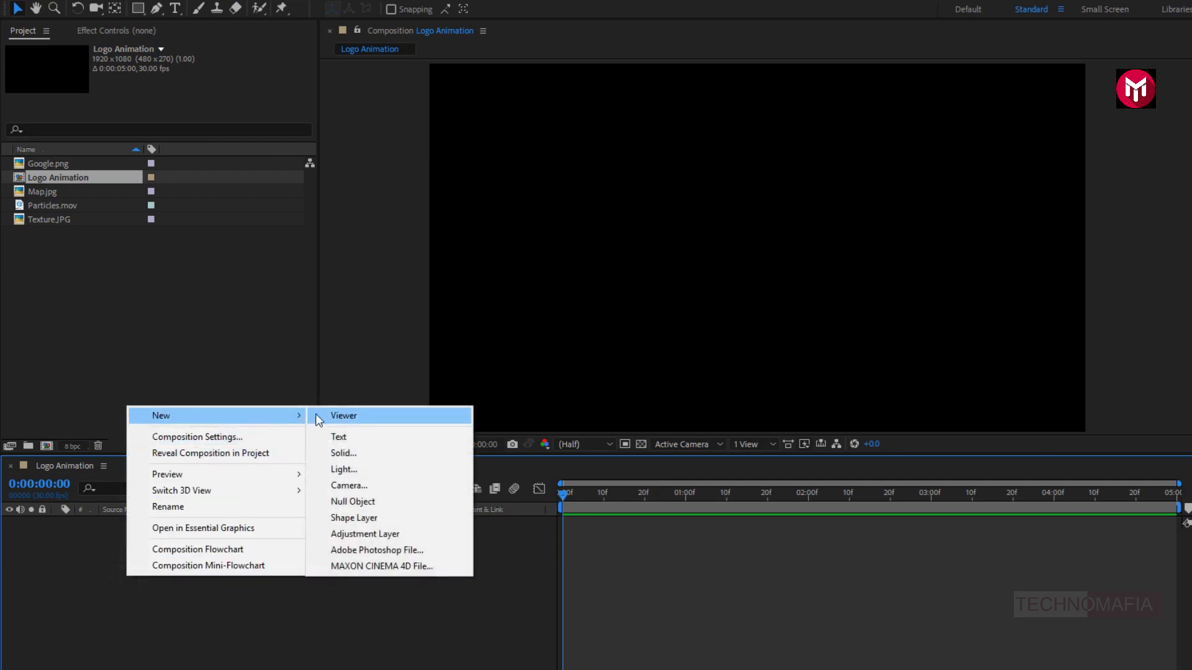
{"action": "left_click", "coordinate": [338, 453]}
{"action": "type", "text": "Black"}
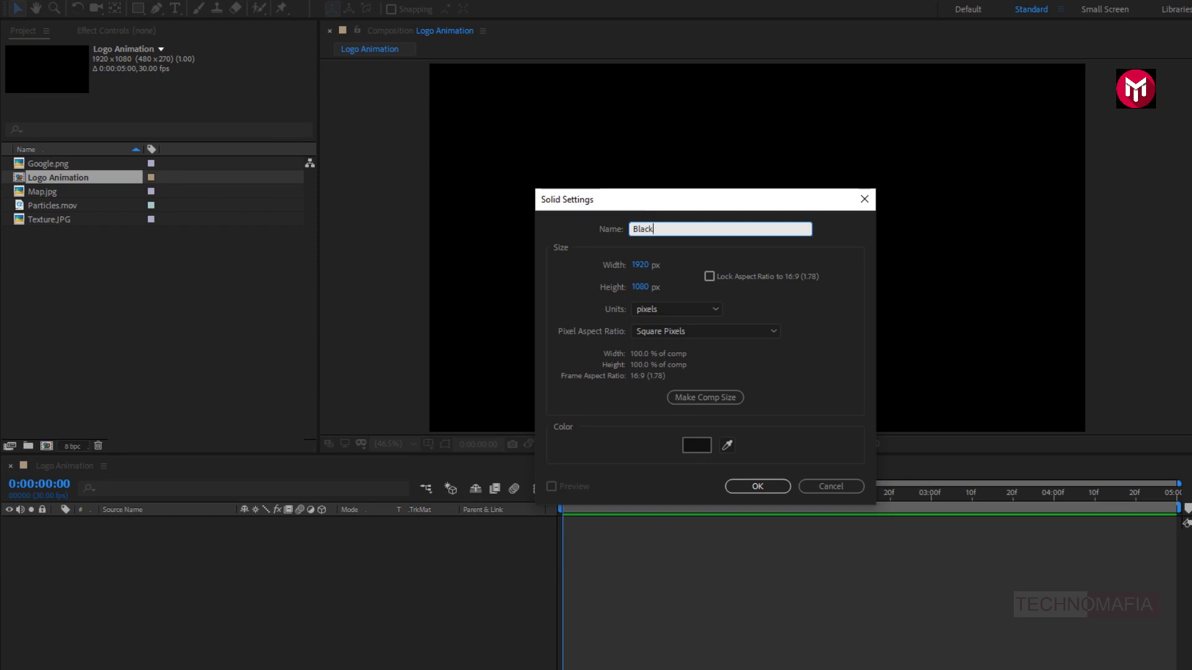
{"action": "left_click", "coordinate": [690, 445]}
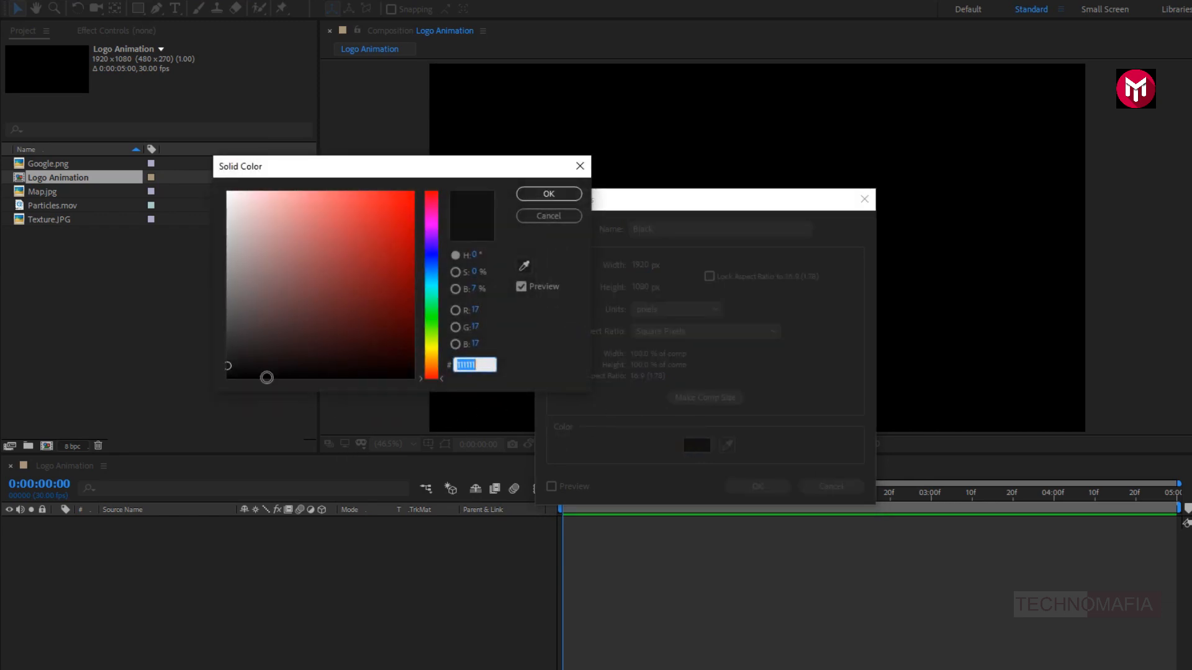
{"action": "left_click", "coordinate": [228, 362]}
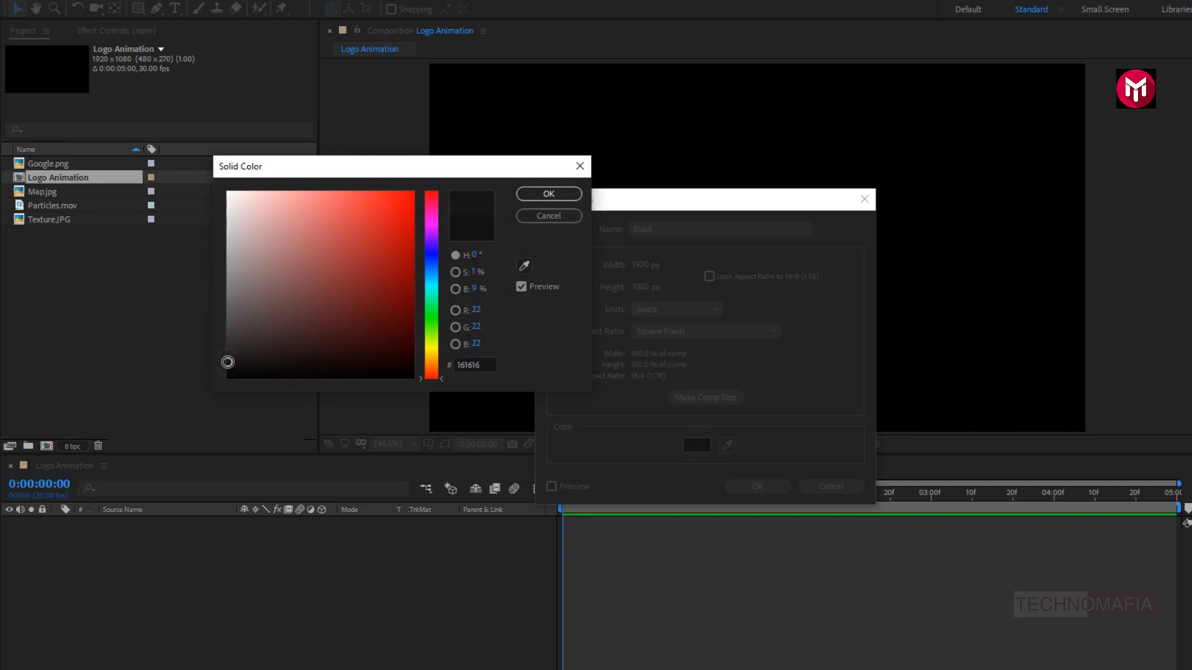
{"action": "left_click", "coordinate": [545, 194]}
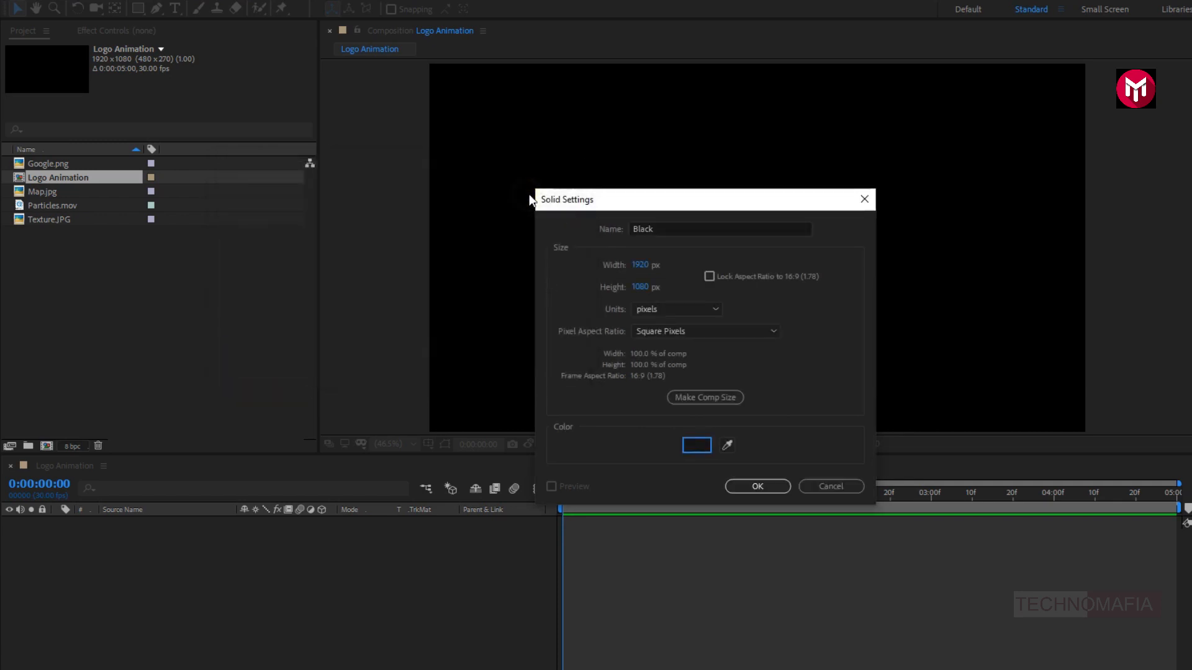
{"action": "left_click", "coordinate": [770, 486]}
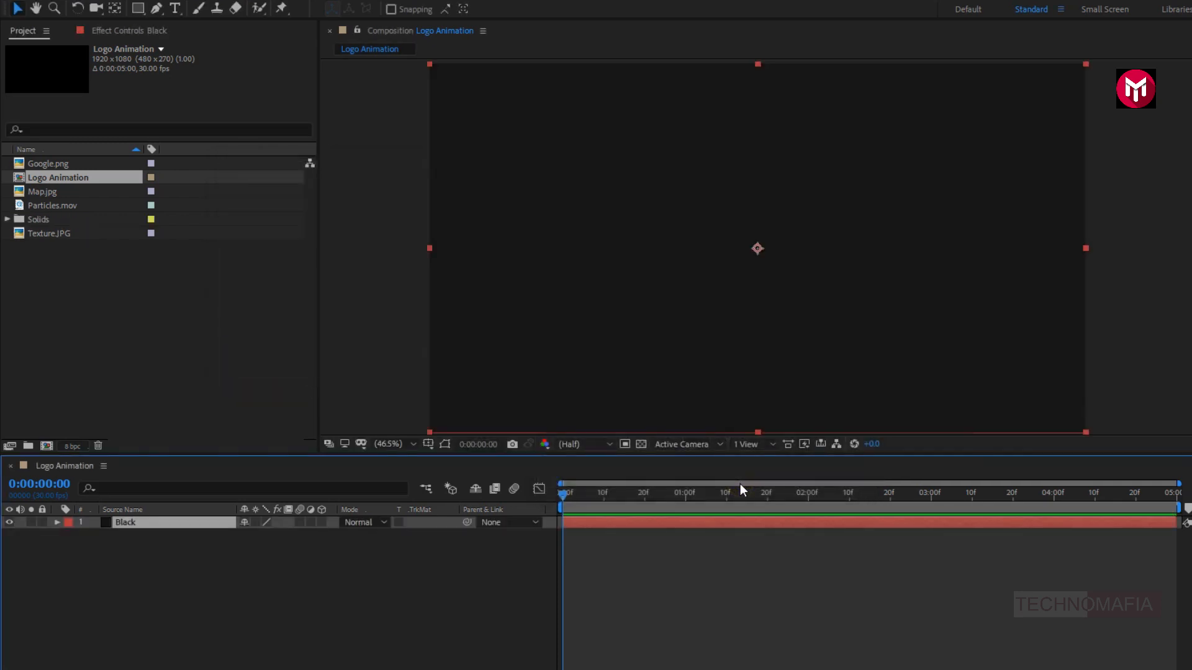
- Add Texture.JPG to the composition above the Black solid and fit it to the composition size
{"action": "left_click", "coordinate": [401, 445]}
{"action": "left_click", "coordinate": [396, 467]}
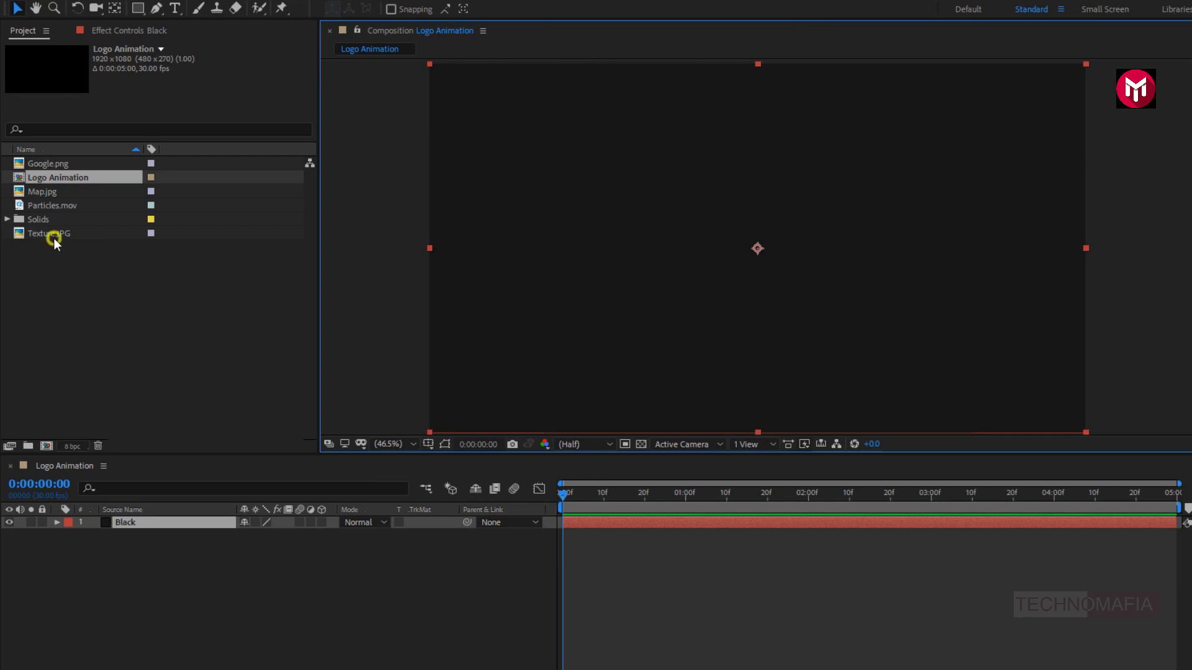
{"action": "left_click_drag", "start_coordinate": [53, 237], "coordinate": [150, 522]}
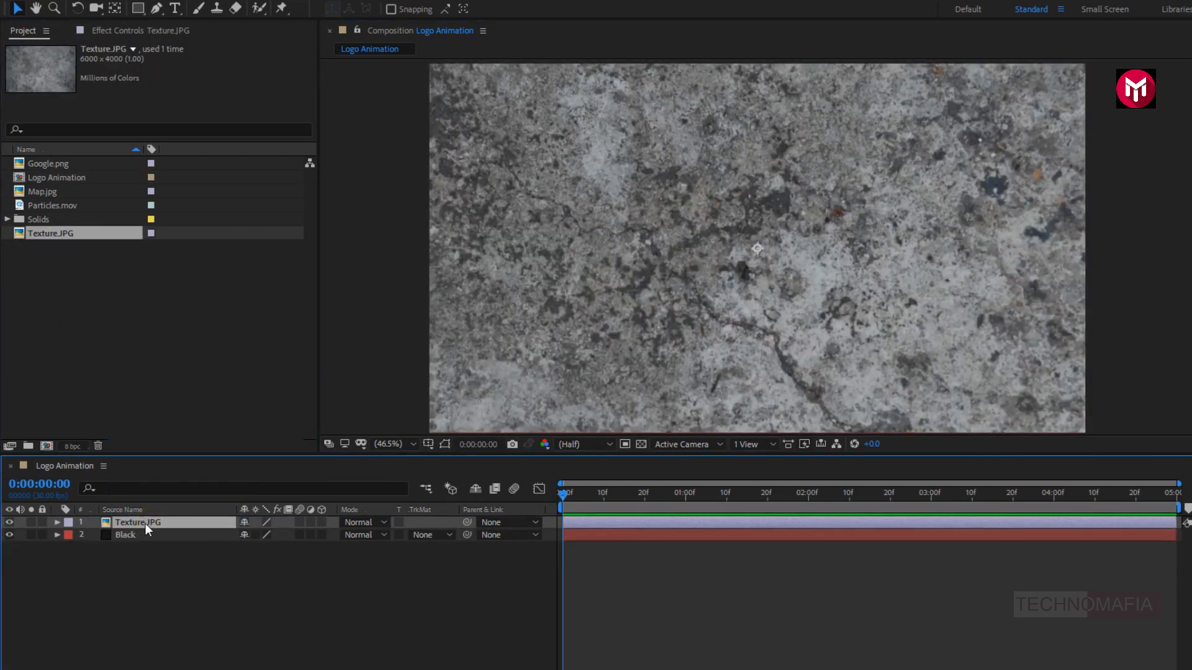
{"action": "right_click", "coordinate": [146, 523]}
{"action": "mouse_move", "coordinate": [257, 200]}
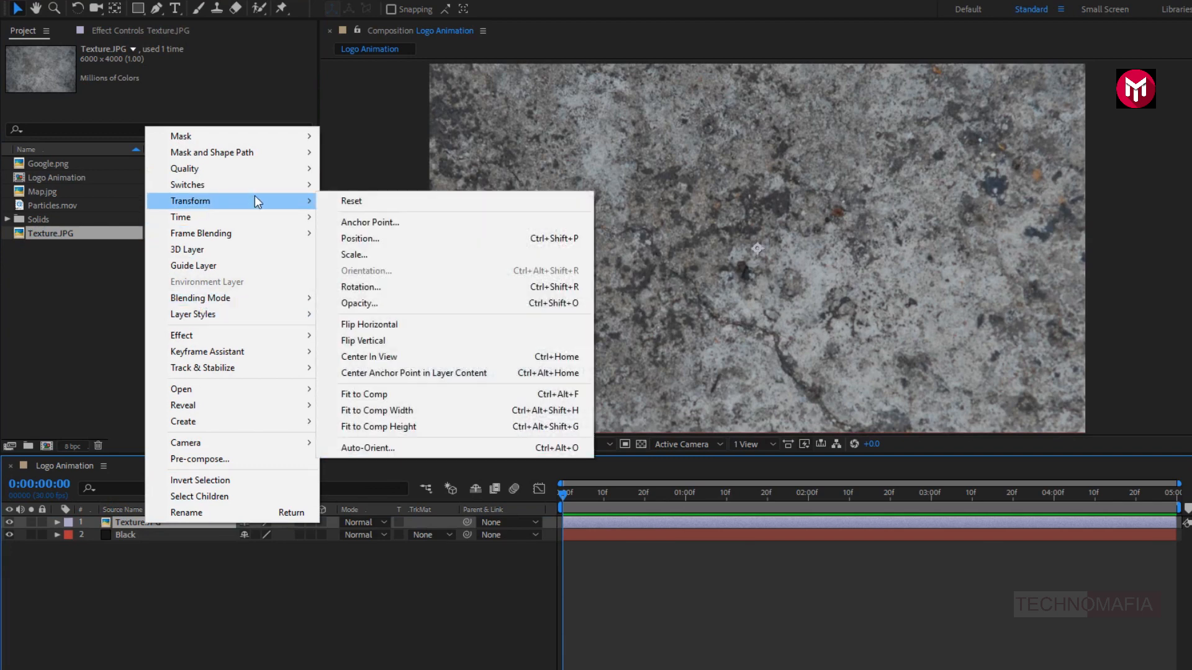
{"action": "left_click", "coordinate": [372, 395]}
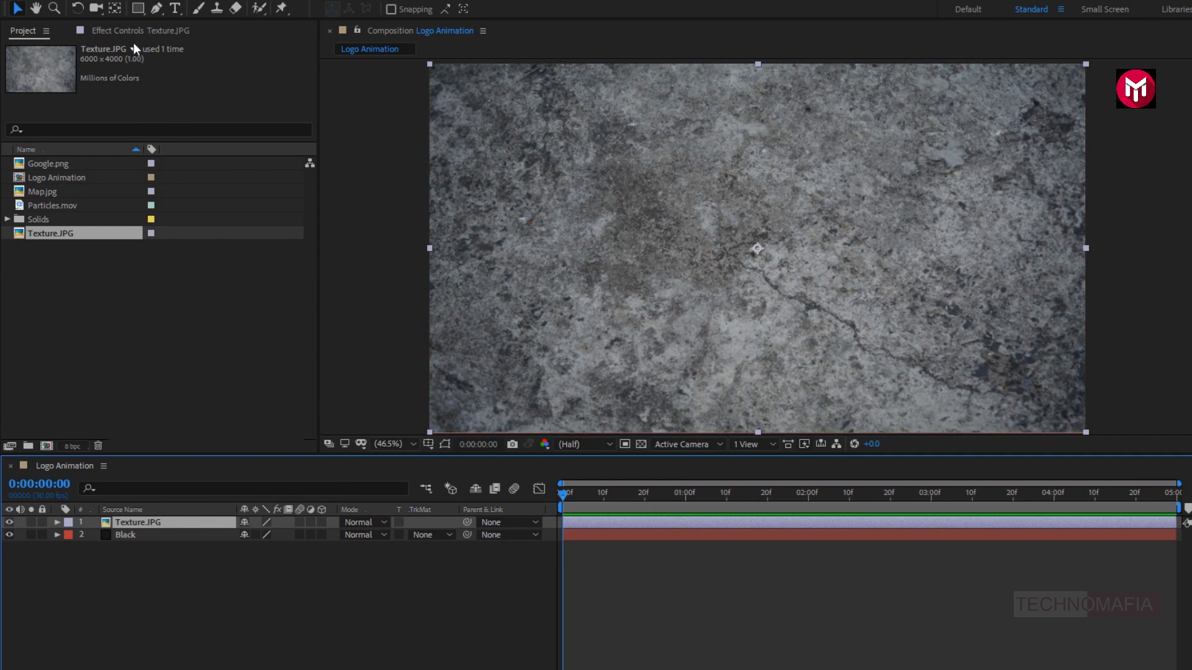
- Draw a wide elliptical mask centred on the Texture.JPG layer and set its feather to 1000 pixels
{"action": "left_click", "coordinate": [136, 8]}
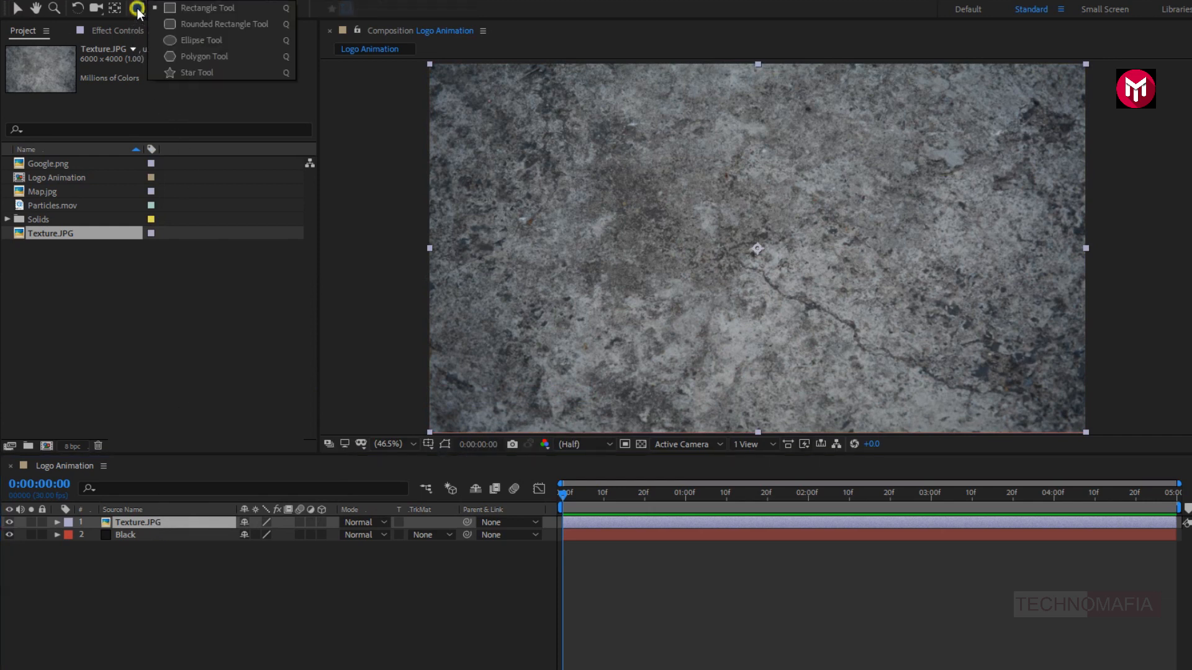
{"action": "left_click", "coordinate": [202, 41]}
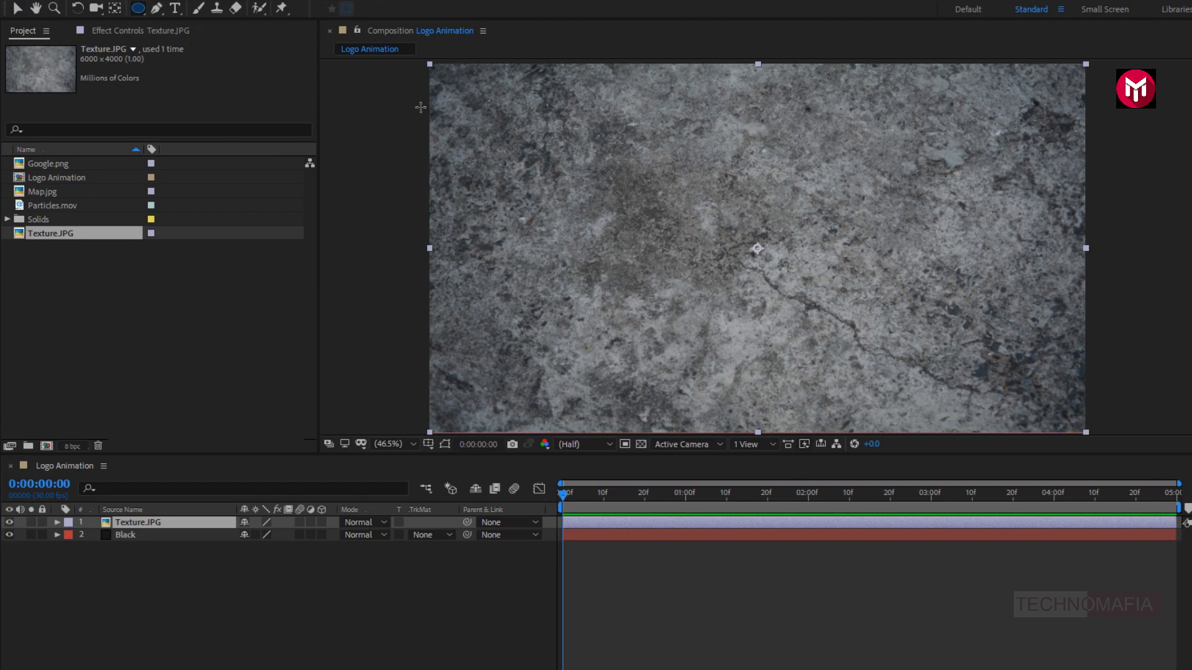
{"action": "left_click_drag", "start_coordinate": [755, 249], "coordinate": [941, 155]}
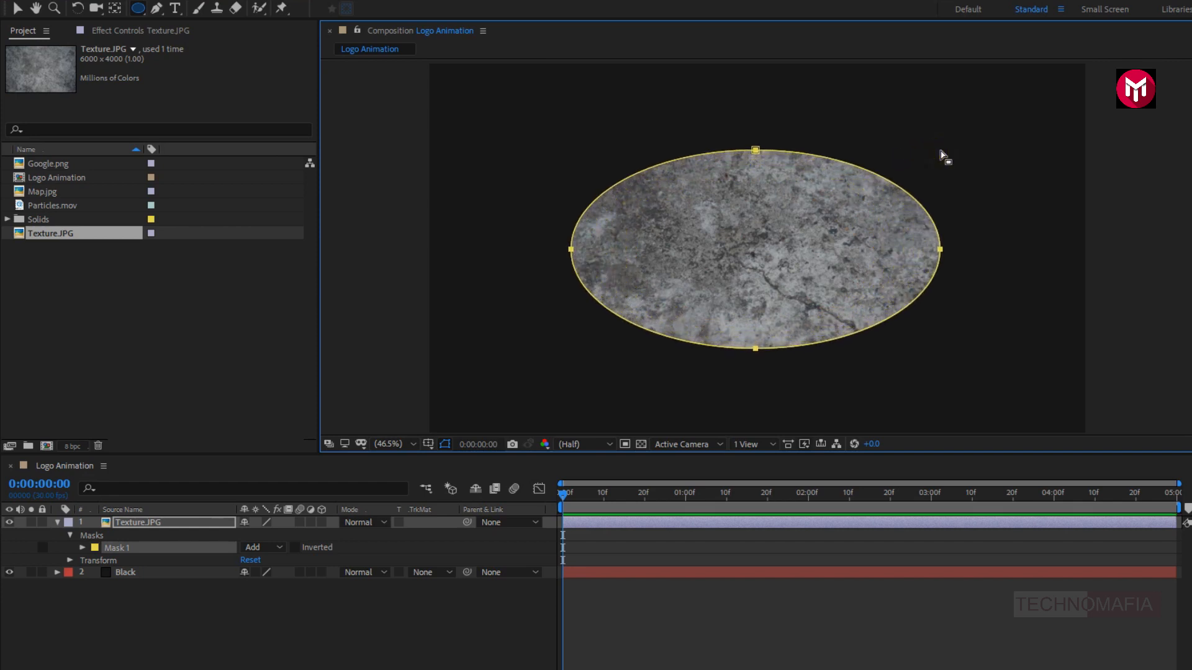
{"action": "left_click", "coordinate": [83, 548]}
{"action": "left_click", "coordinate": [256, 572]}
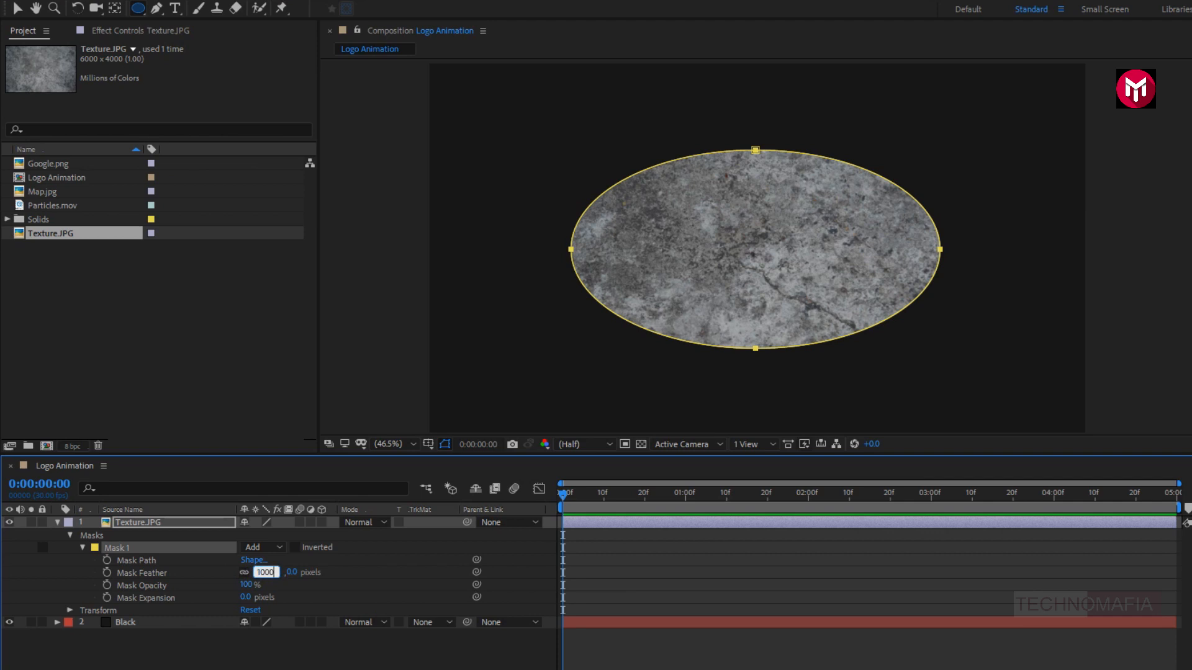
{"action": "key", "text": "Return"}
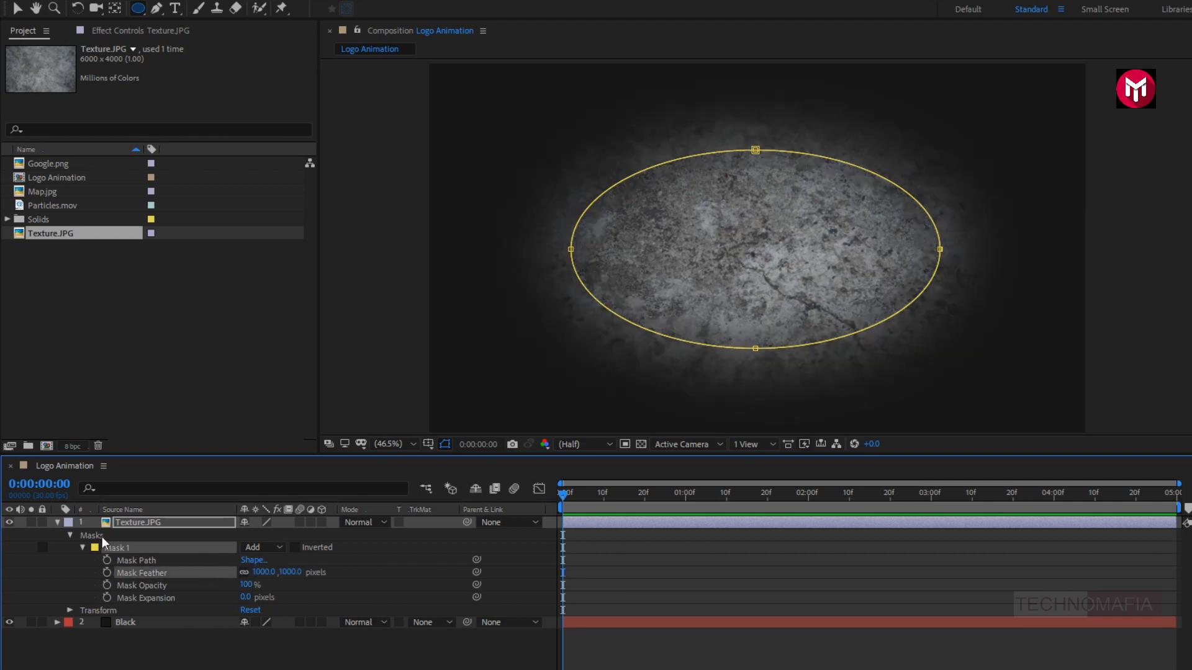
{"action": "left_click", "coordinate": [58, 522]}
- Apply the Sharpen effect to the Texture.JPG layer with a sharpen amount of 130
{"action": "left_click", "coordinate": [134, 521]}
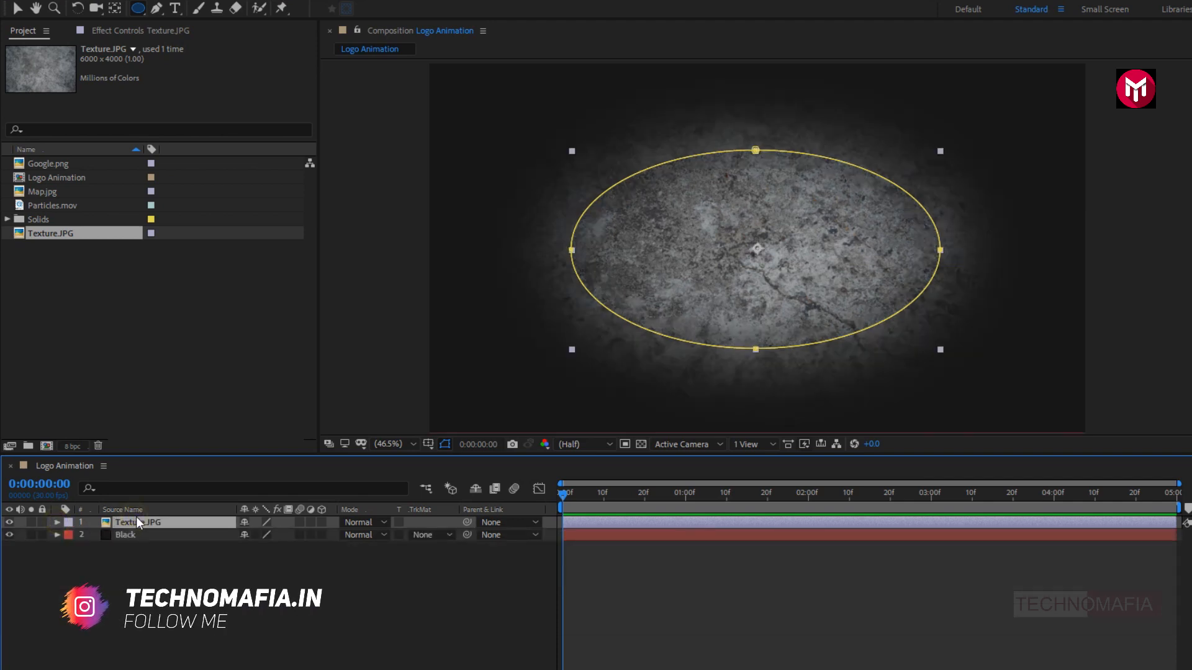
{"action": "left_click", "coordinate": [1073, 50]}
{"action": "type", "text": "sh"}
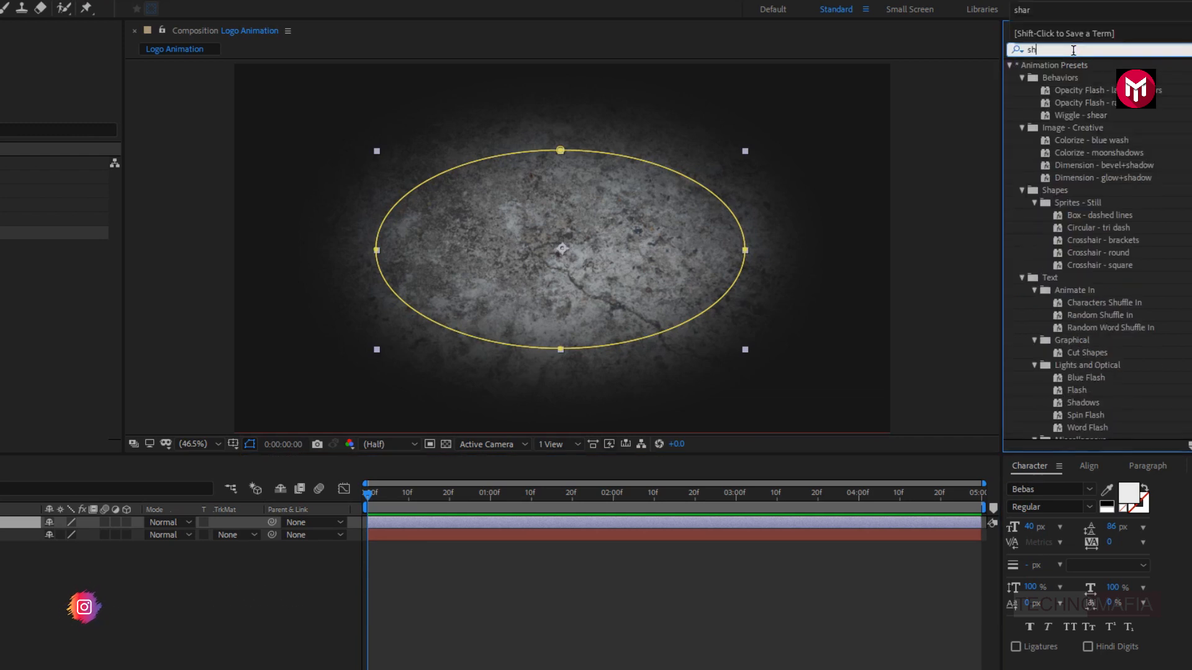
{"action": "type", "text": "ar"}
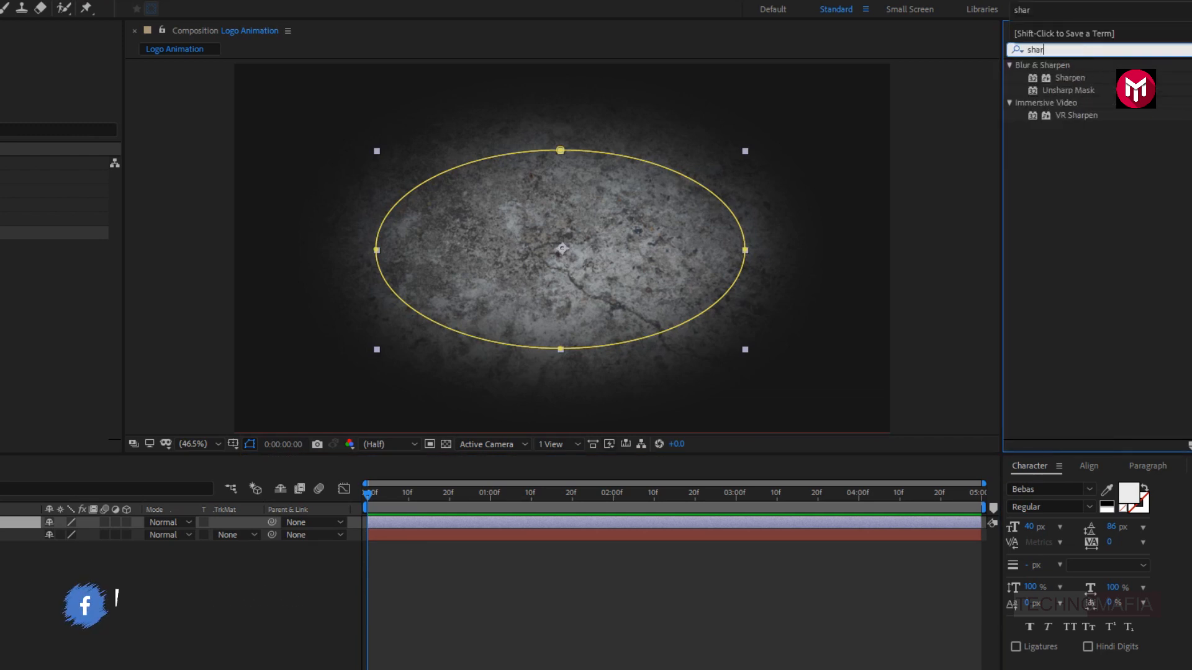
{"action": "double_click", "coordinate": [1073, 79]}
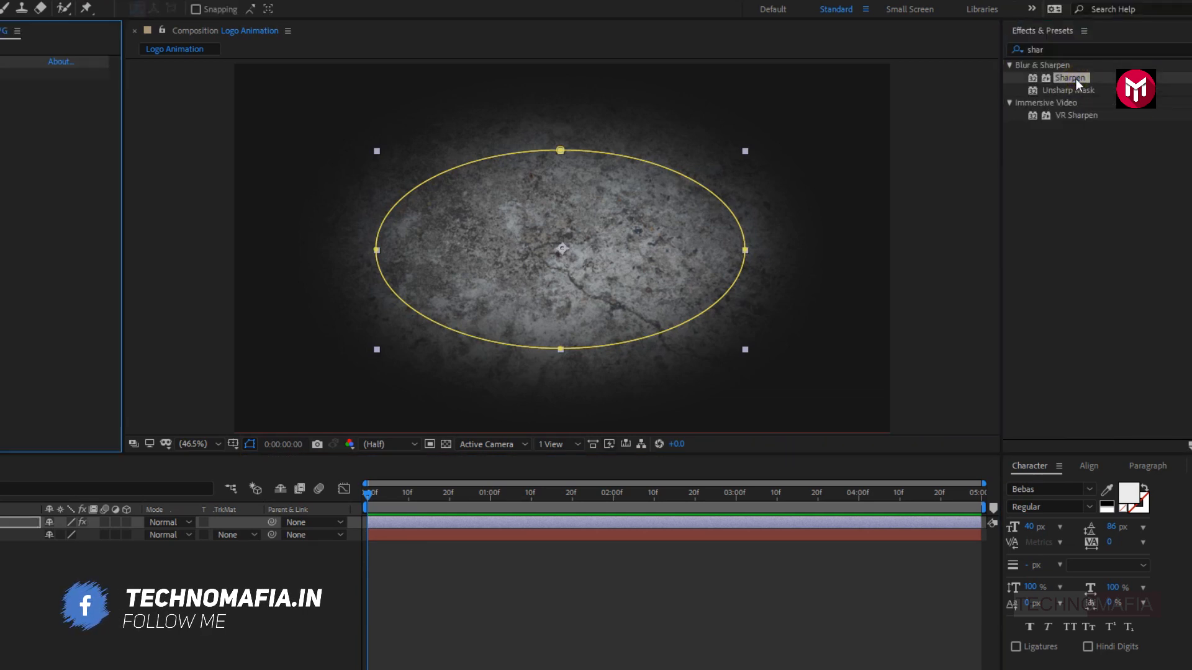
{"action": "left_click", "coordinate": [172, 75]}
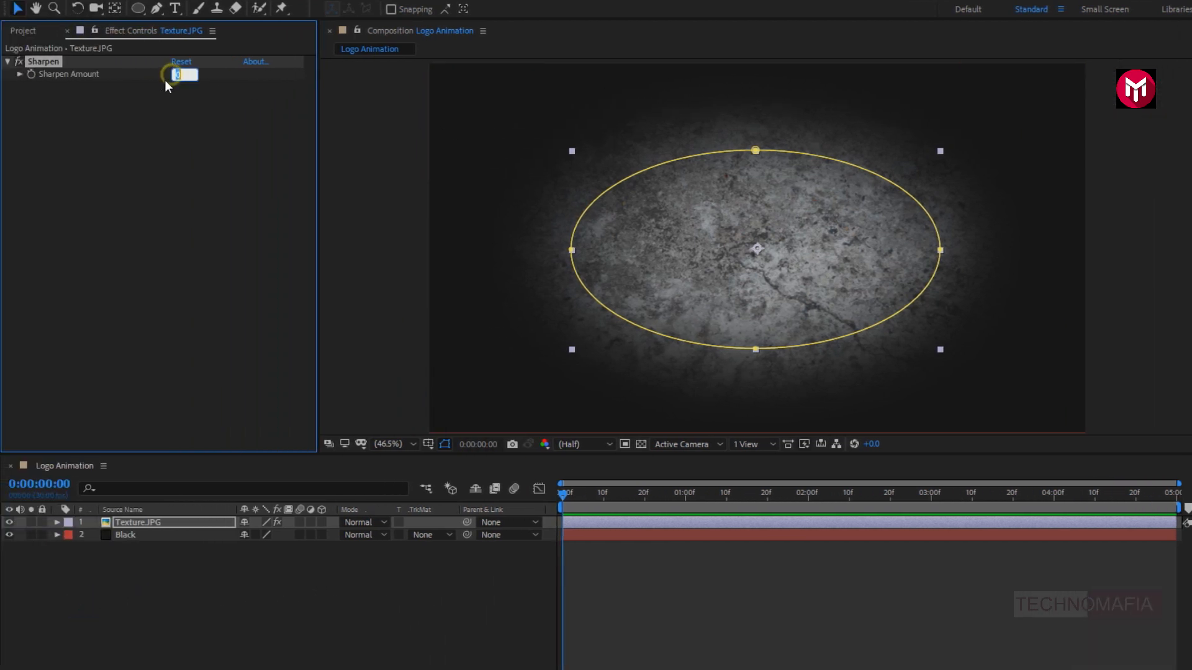
{"action": "type", "text": "130"}
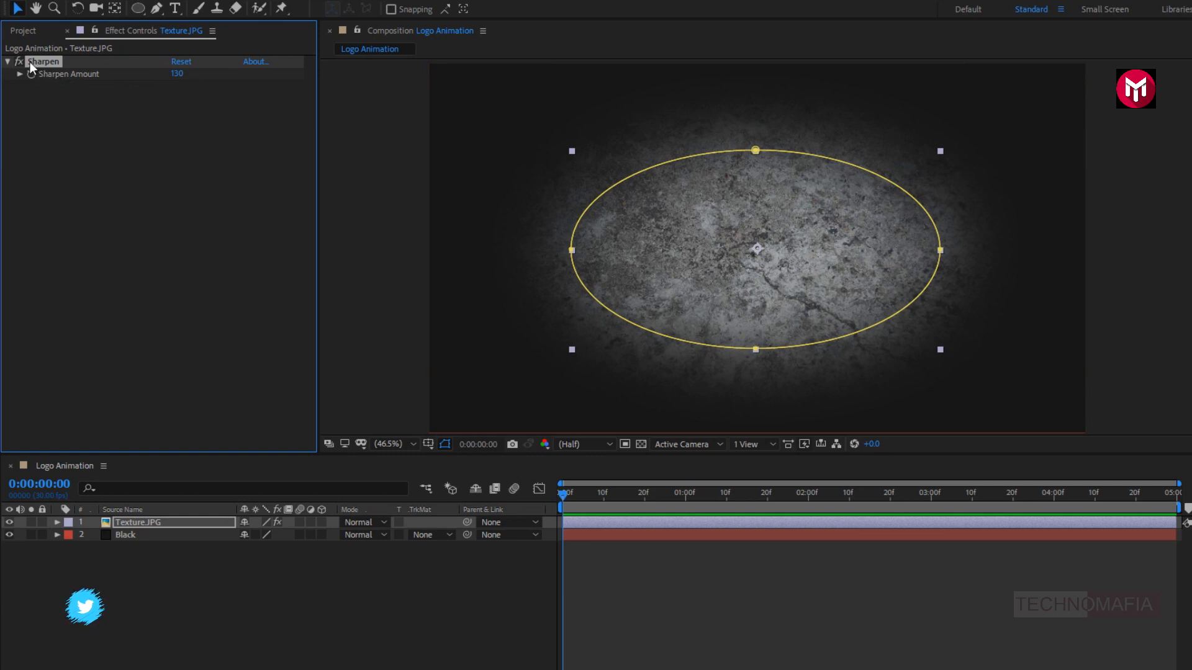
- Set the Texture.JPG layer's opacity to 25% and its blending mode to Hard Light
{"action": "left_click", "coordinate": [163, 521]}
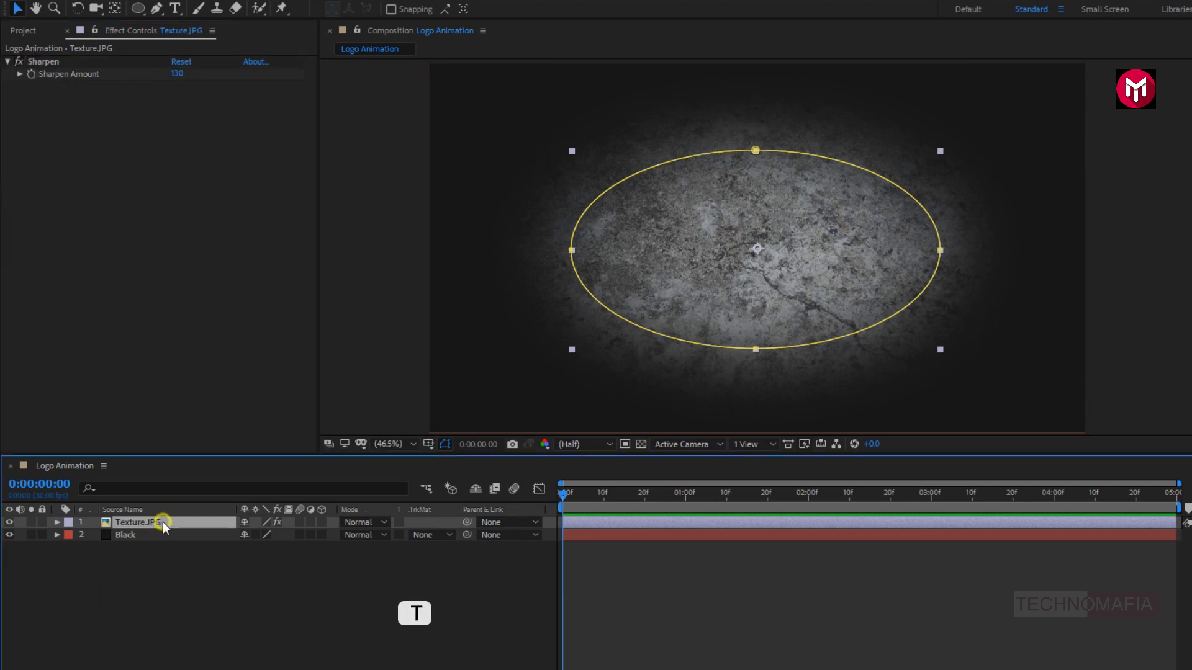
{"action": "key", "text": "t"}
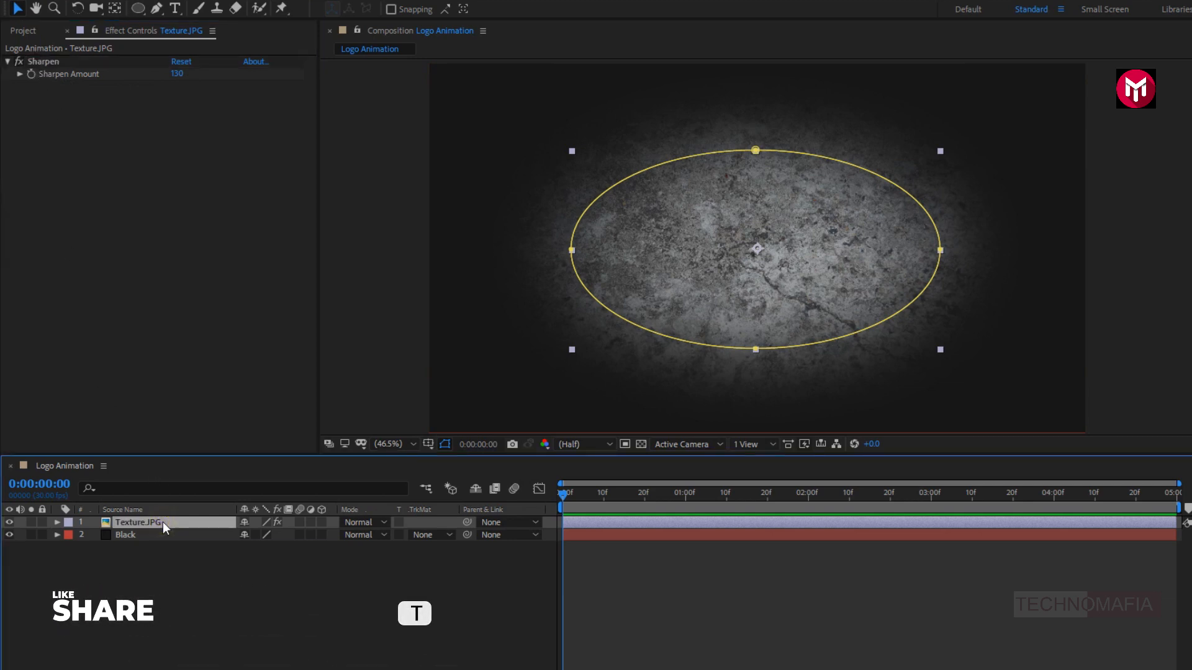
{"action": "left_click", "coordinate": [249, 536]}
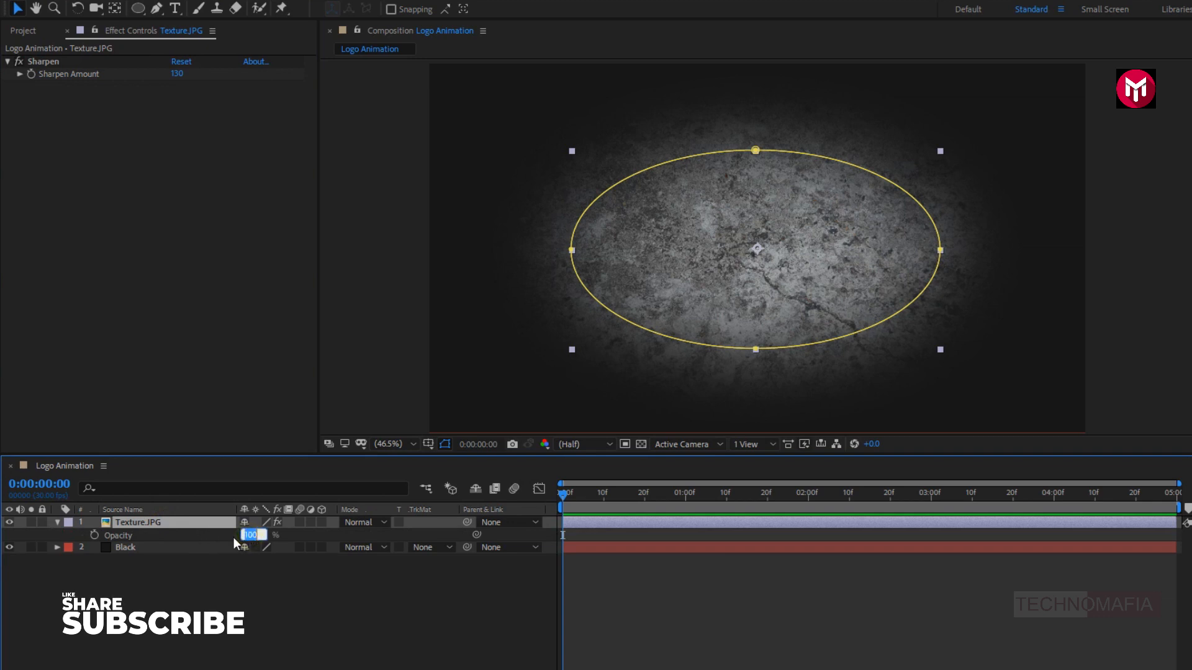
{"action": "type", "text": "25"}
{"action": "left_click", "coordinate": [229, 539]}
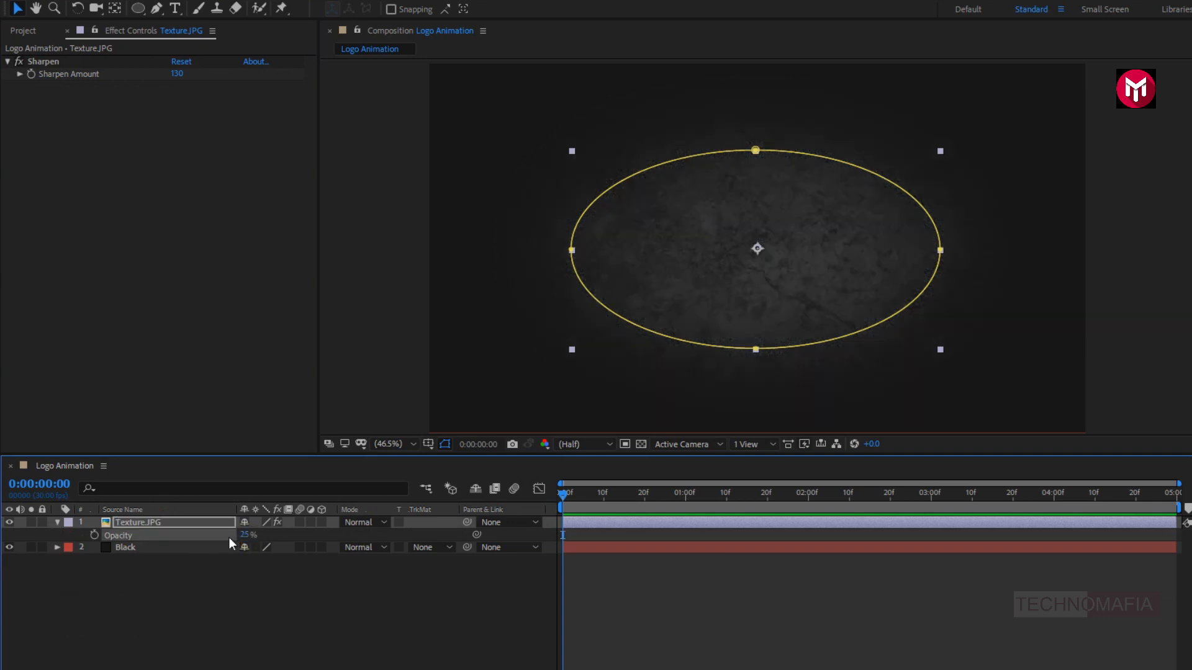
{"action": "left_click", "coordinate": [54, 520]}
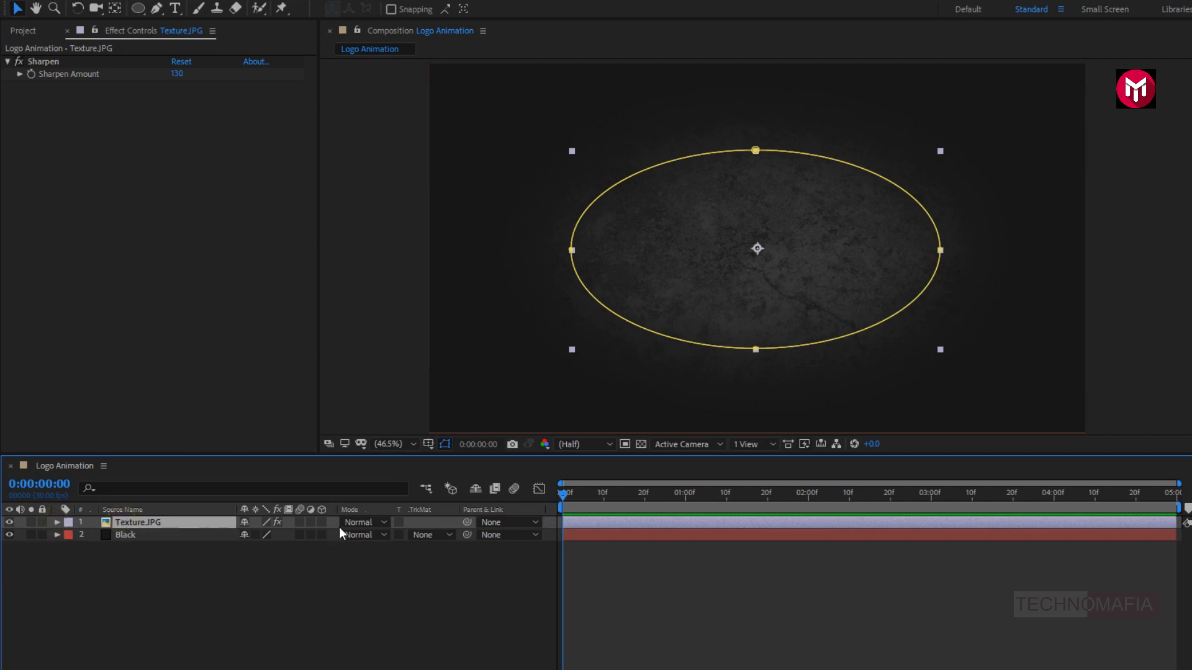
{"action": "left_click", "coordinate": [355, 523]}
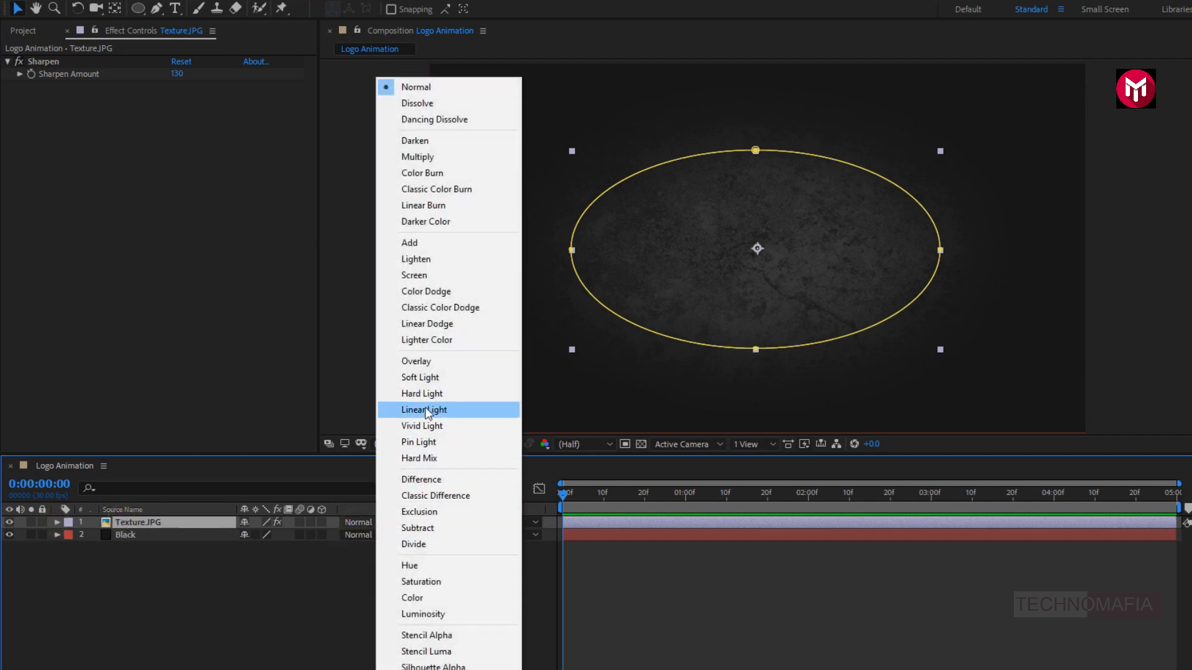
{"action": "left_click", "coordinate": [425, 394]}
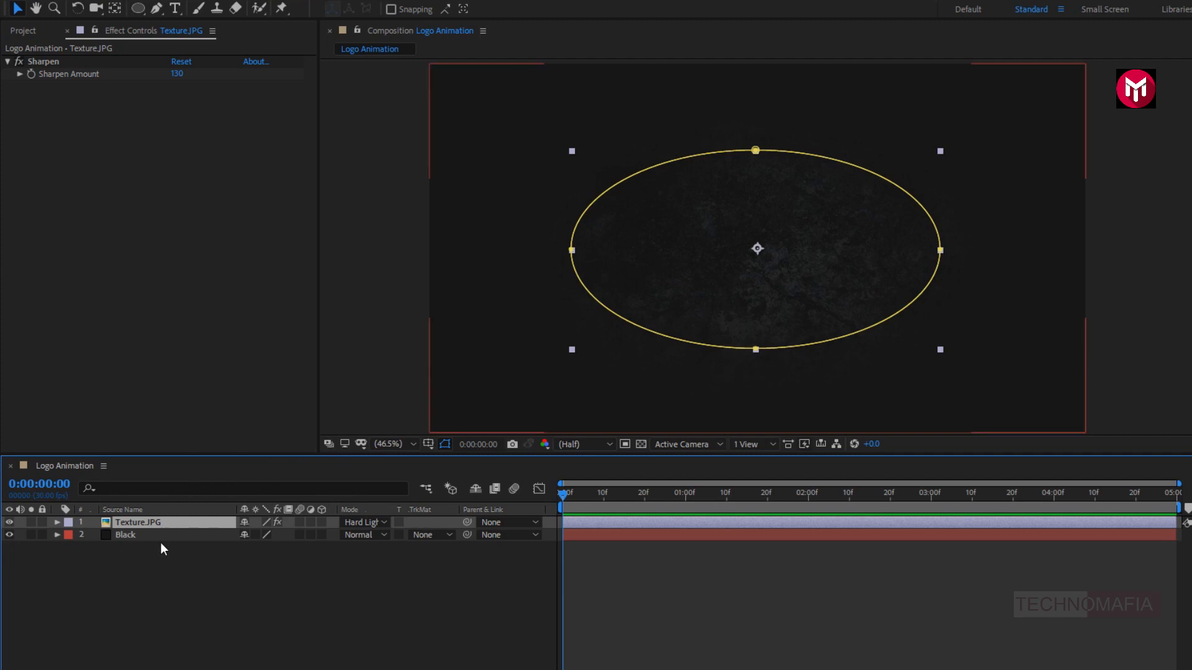
- Pre-compose the Texture.JPG and Black layers together into a new composition named BG
{"action": "left_click_drag", "start_coordinate": [160, 543], "coordinate": [144, 520]}
{"action": "right_click", "coordinate": [144, 523]}
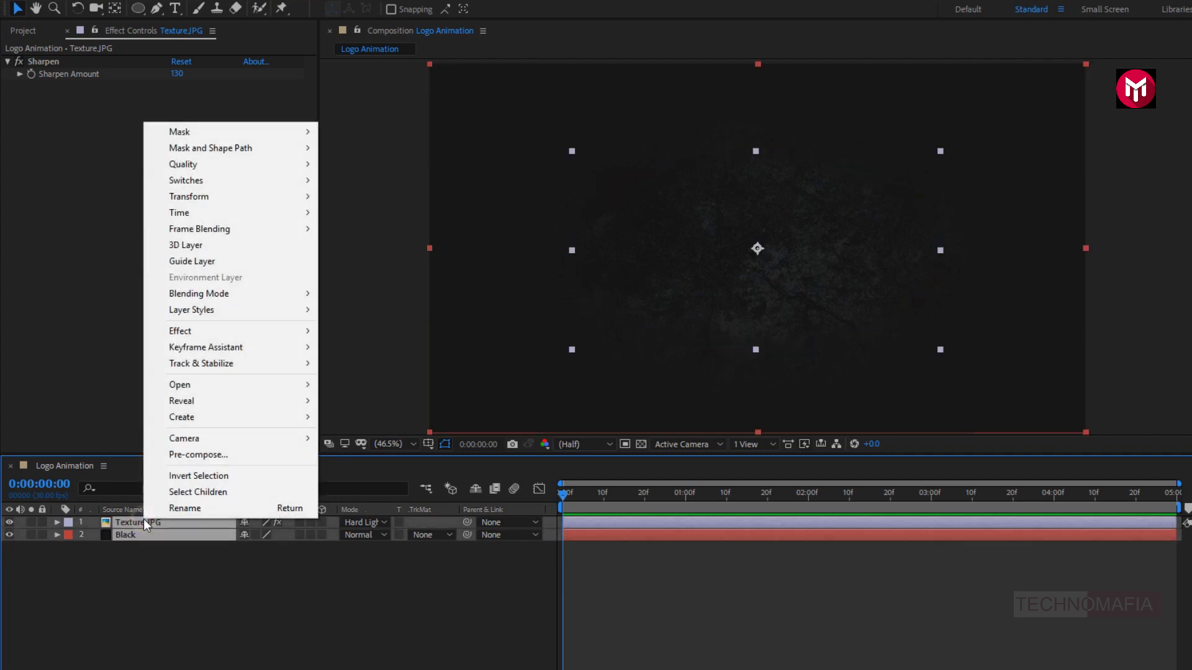
{"action": "left_click", "coordinate": [169, 456]}
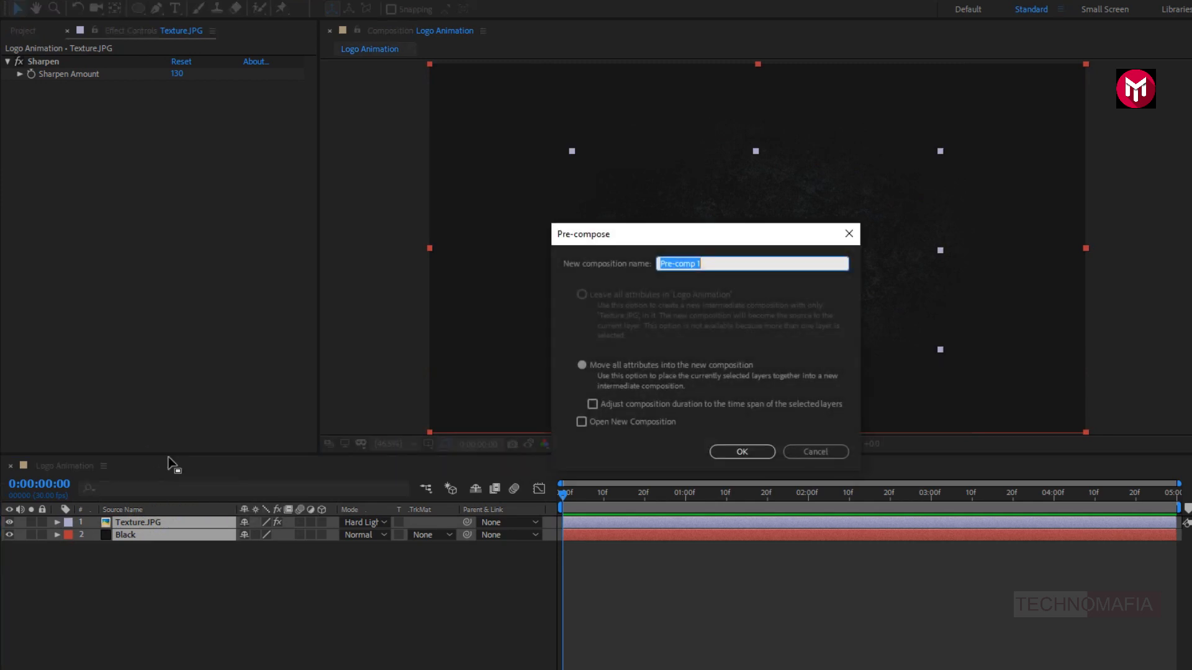
{"action": "type", "text": "BG"}
{"action": "left_click", "coordinate": [717, 450]}
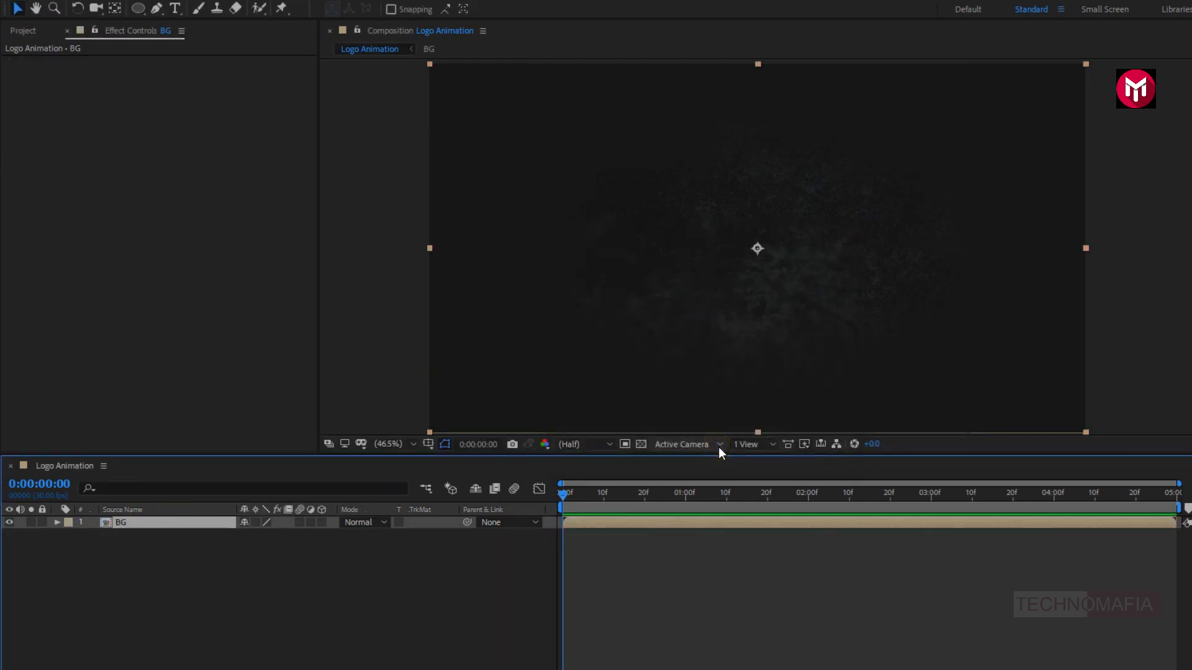
- Add Google.png from the project to the Logo Animation composition as a layer above BG
{"action": "left_click", "coordinate": [16, 34]}
{"action": "left_click_drag", "start_coordinate": [35, 179], "coordinate": [148, 519]}
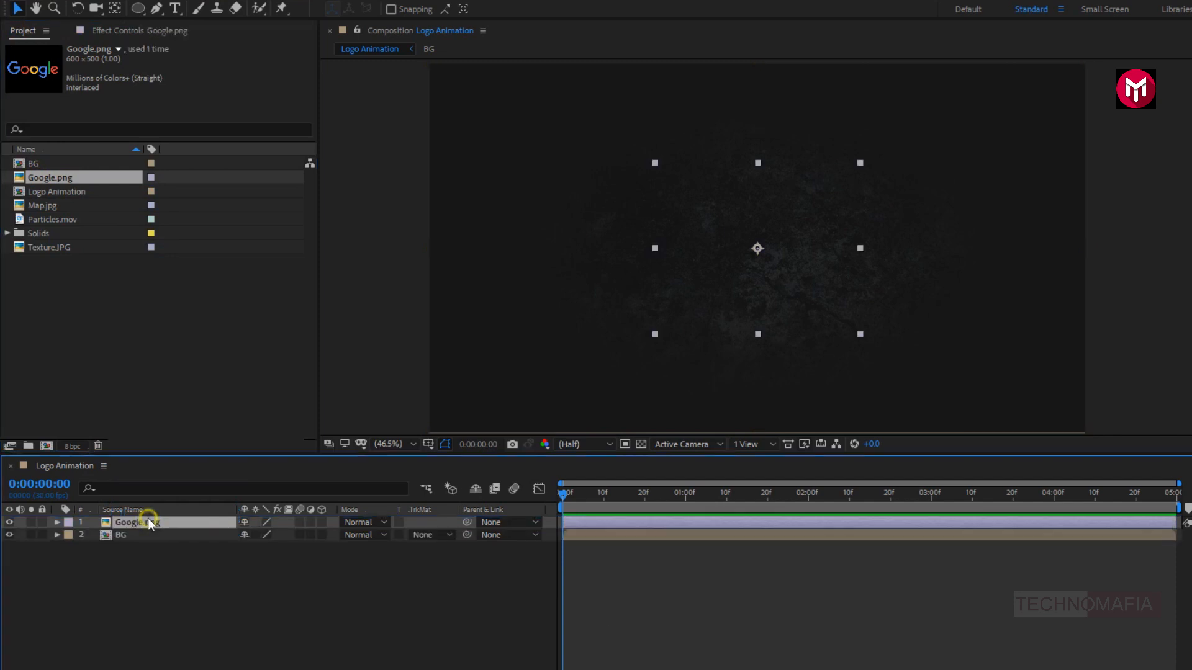
- Scale the Google.png layer up to 181% in the Logo Animation composition
{"action": "key", "text": "s"}
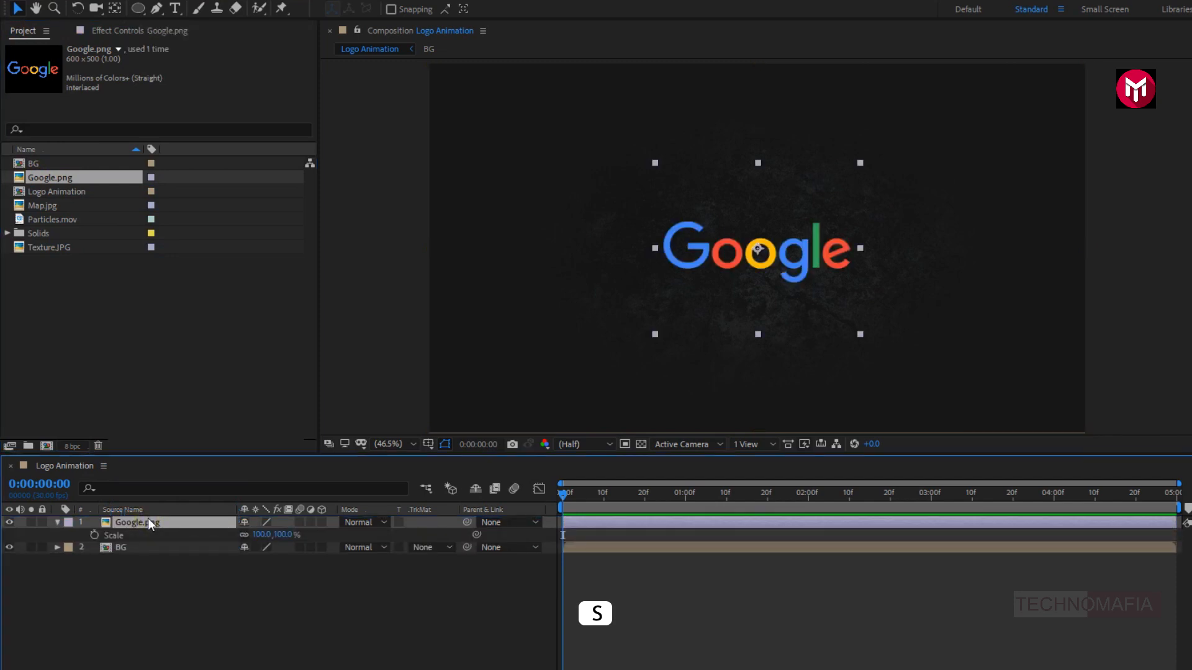
{"action": "left_click_drag", "start_coordinate": [266, 535], "coordinate": [336, 531]}
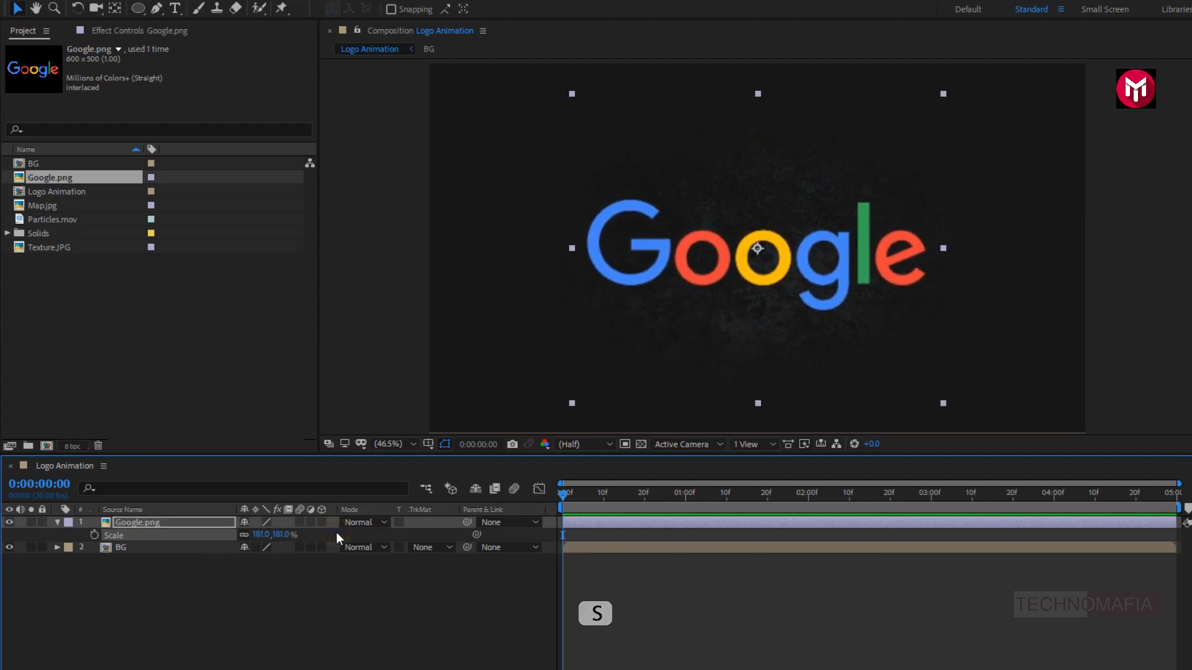
{"action": "left_click", "coordinate": [57, 523]}
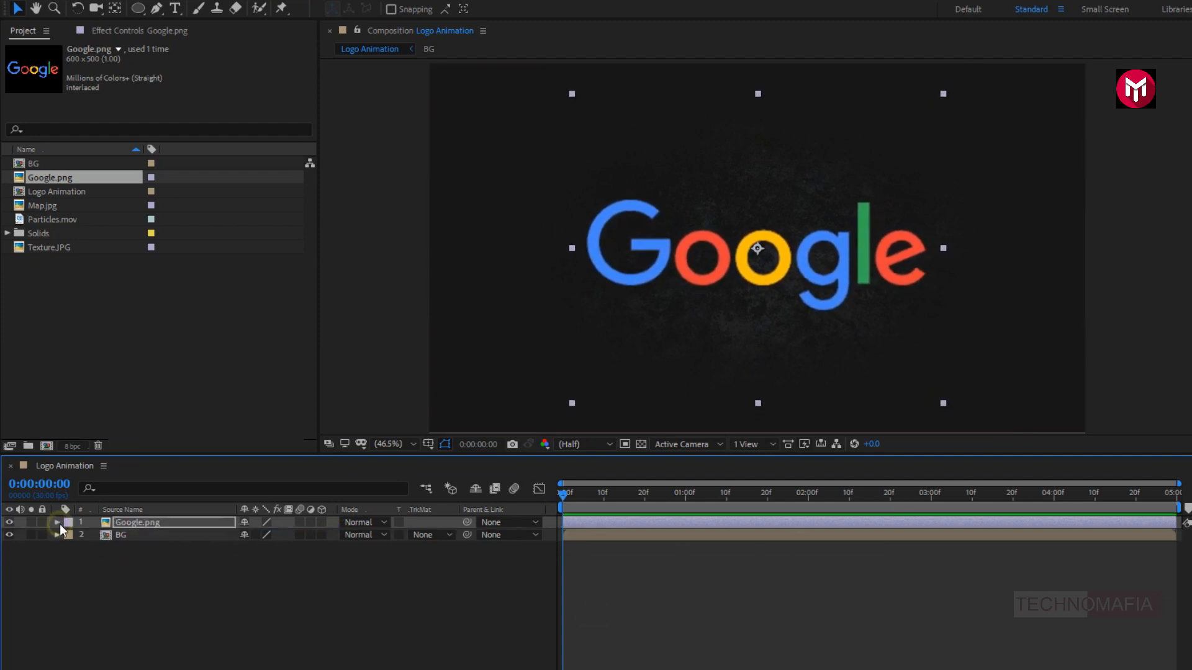
- Pre-compose the Google.png layer into a new composition named Logo, moving all attributes into it
{"action": "left_click", "coordinate": [144, 519]}
{"action": "right_click", "coordinate": [145, 519]}
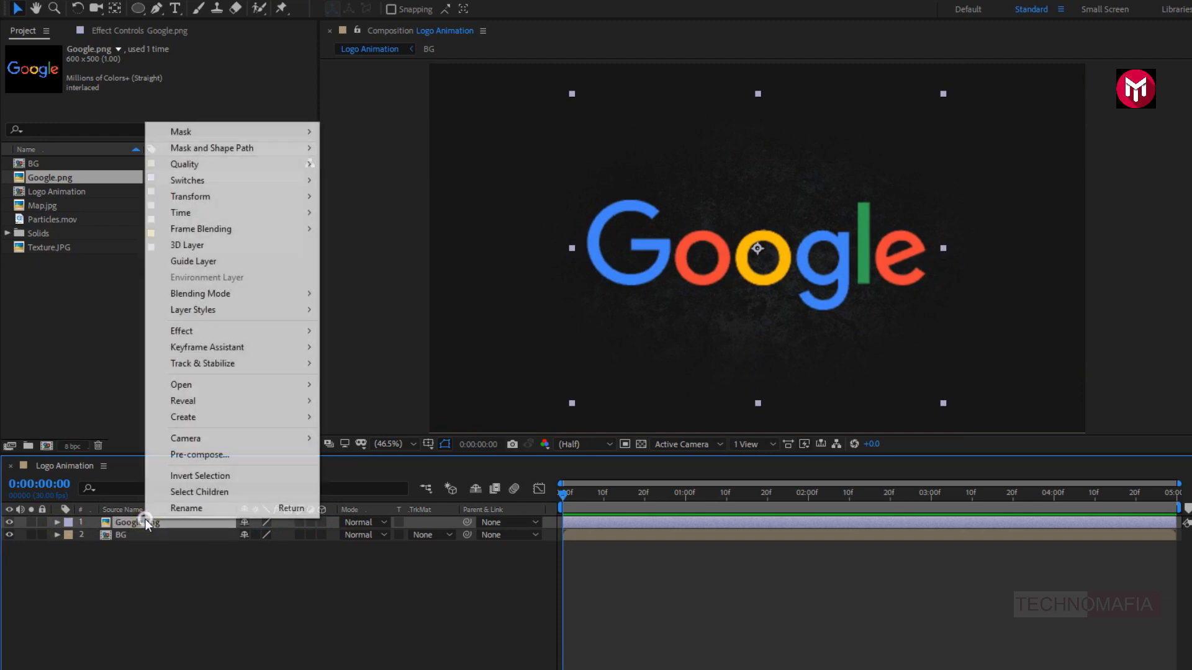
{"action": "left_click", "coordinate": [162, 455]}
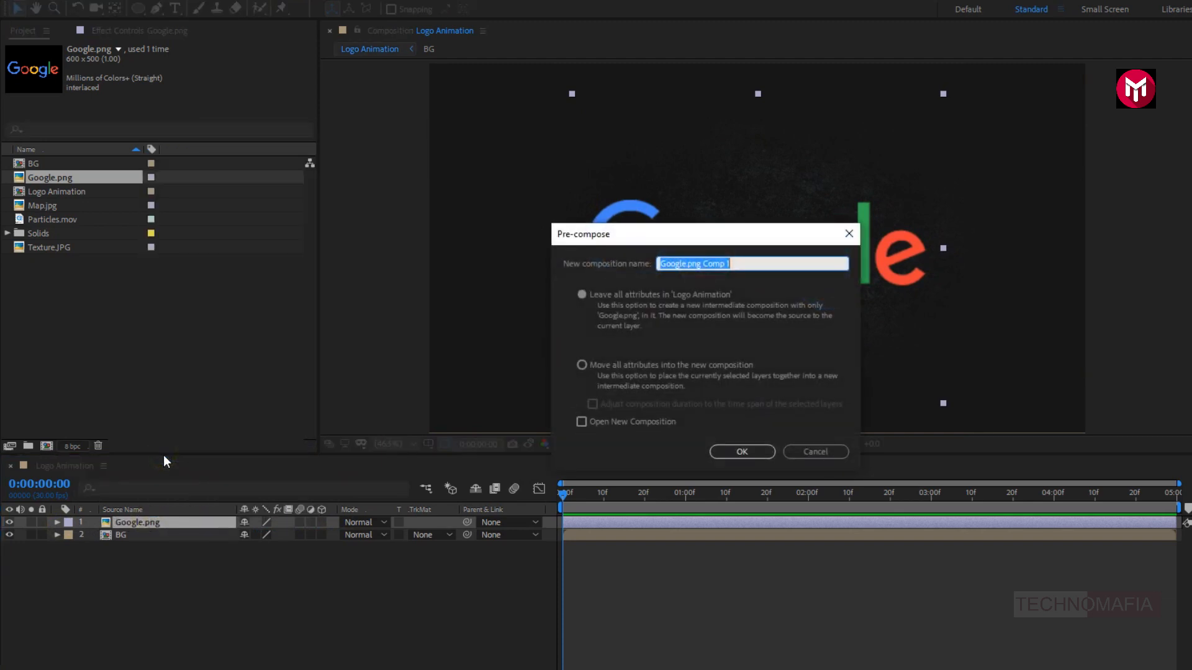
{"action": "type", "text": "Logo"}
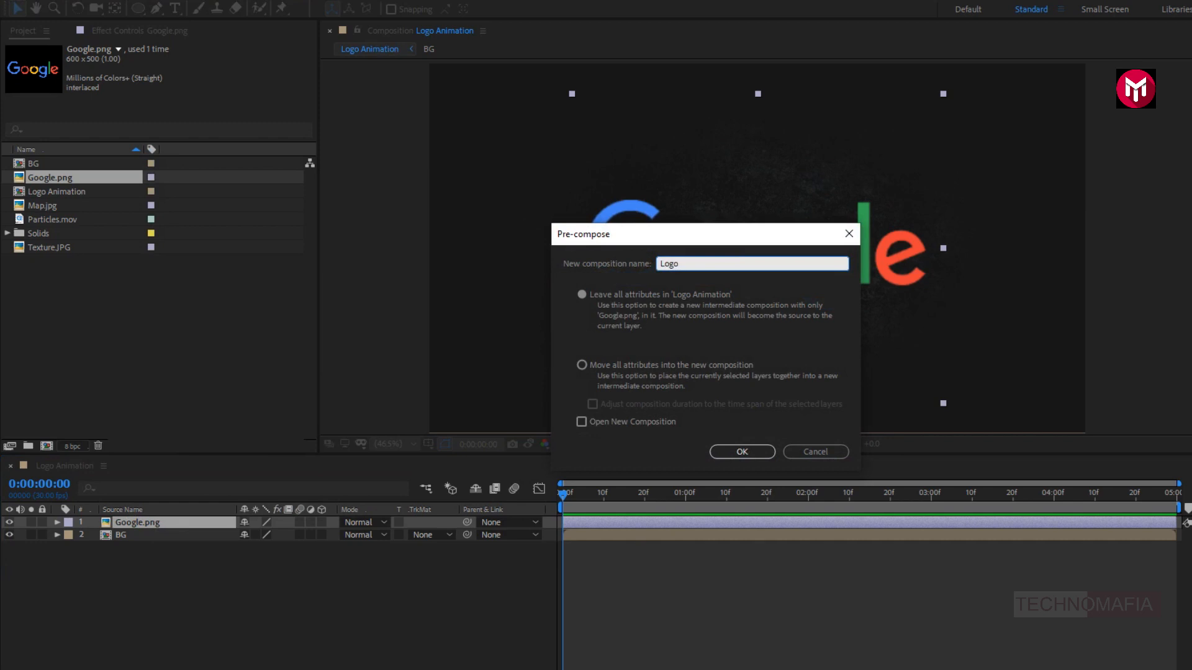
{"action": "left_click", "coordinate": [582, 365]}
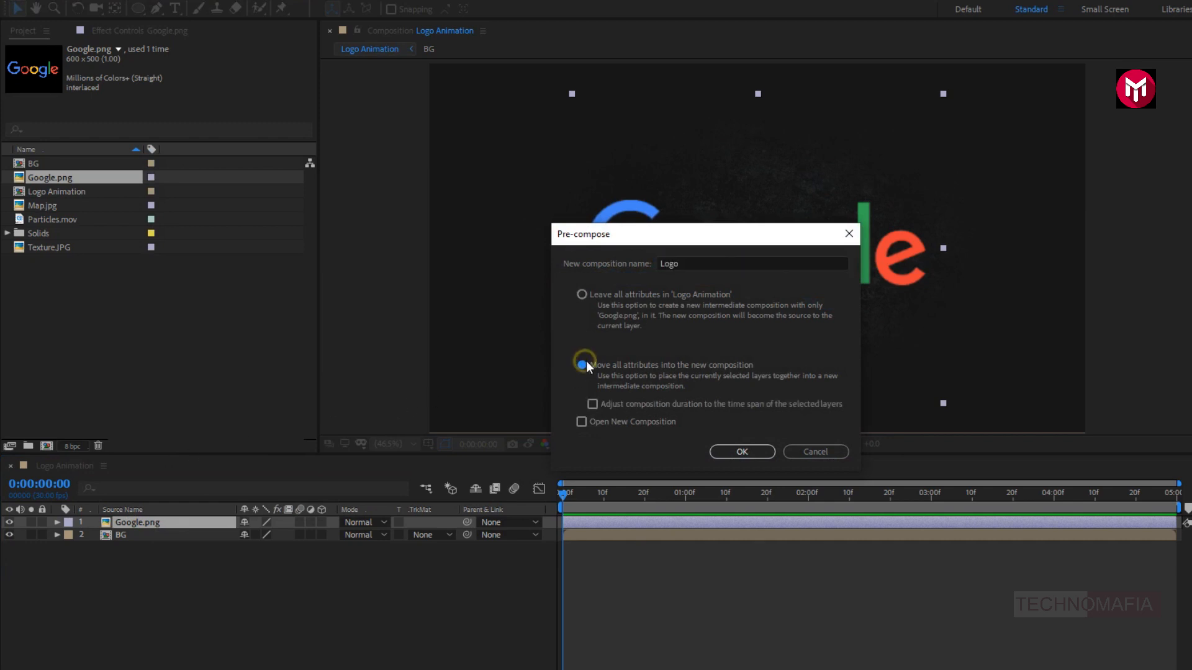
{"action": "left_click", "coordinate": [735, 451]}
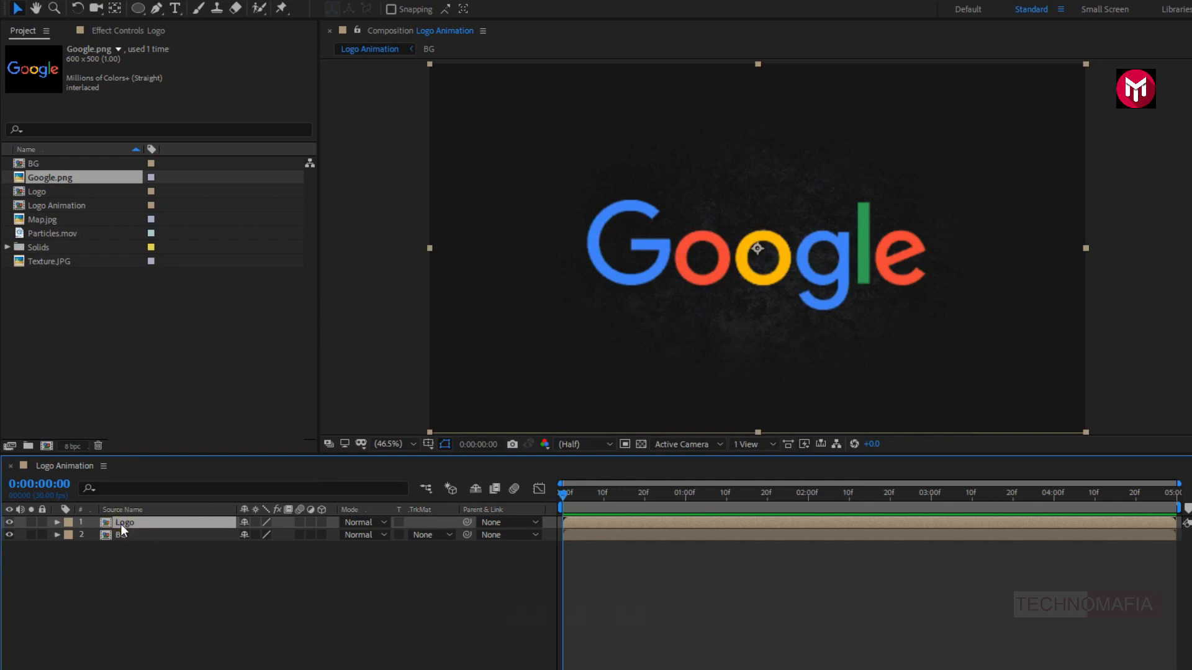
- Duplicate the Logo layer twice so three copies are stacked above BG
{"action": "key", "text": "ctrl+d"}
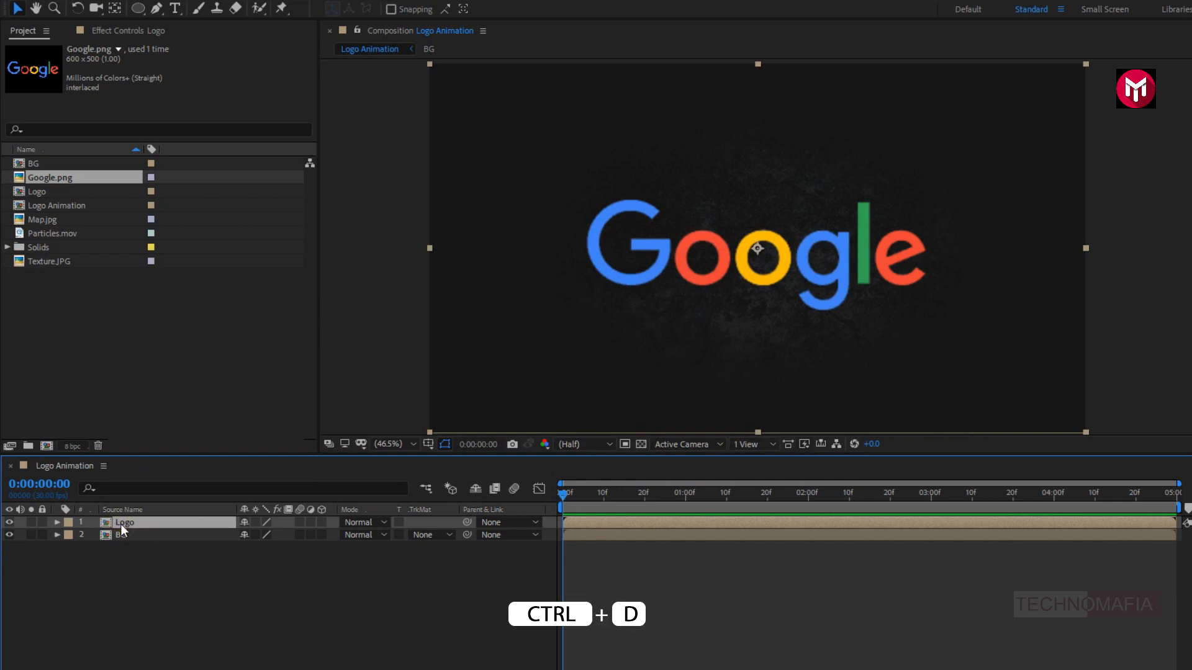
{"action": "key", "text": "ctrl+d"}
{"action": "key", "text": "ctrl+d"}
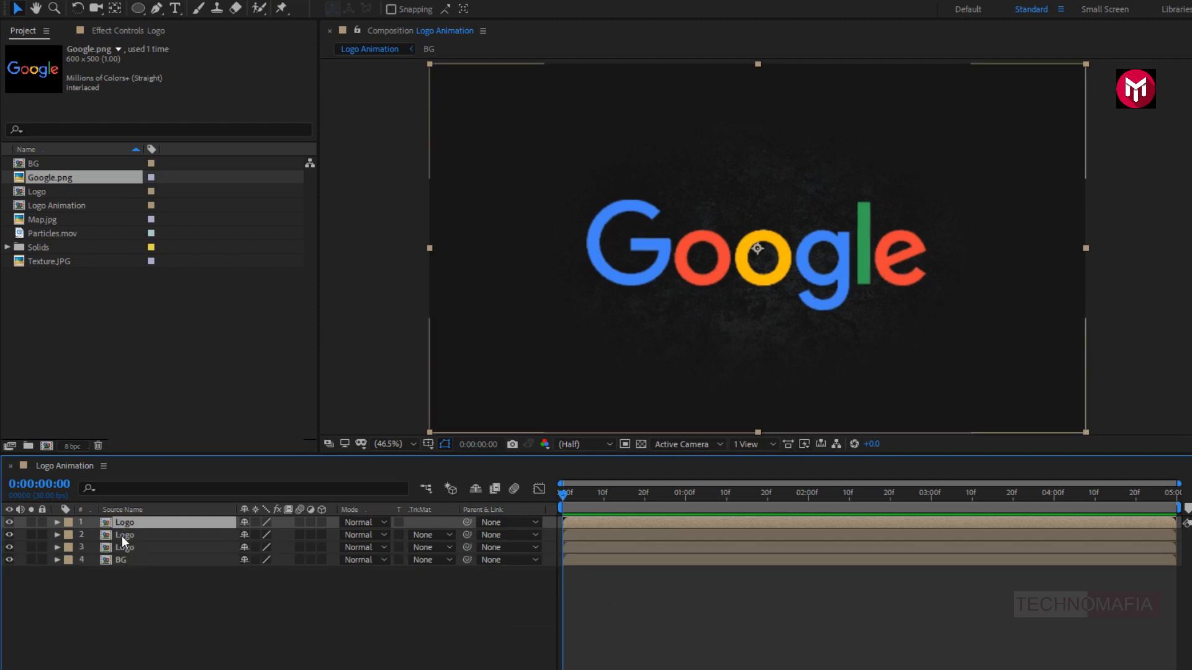
- Apply the Fill effect to the middle Logo layer with the dark grey color 2C2B2B
{"action": "left_click", "coordinate": [122, 535]}
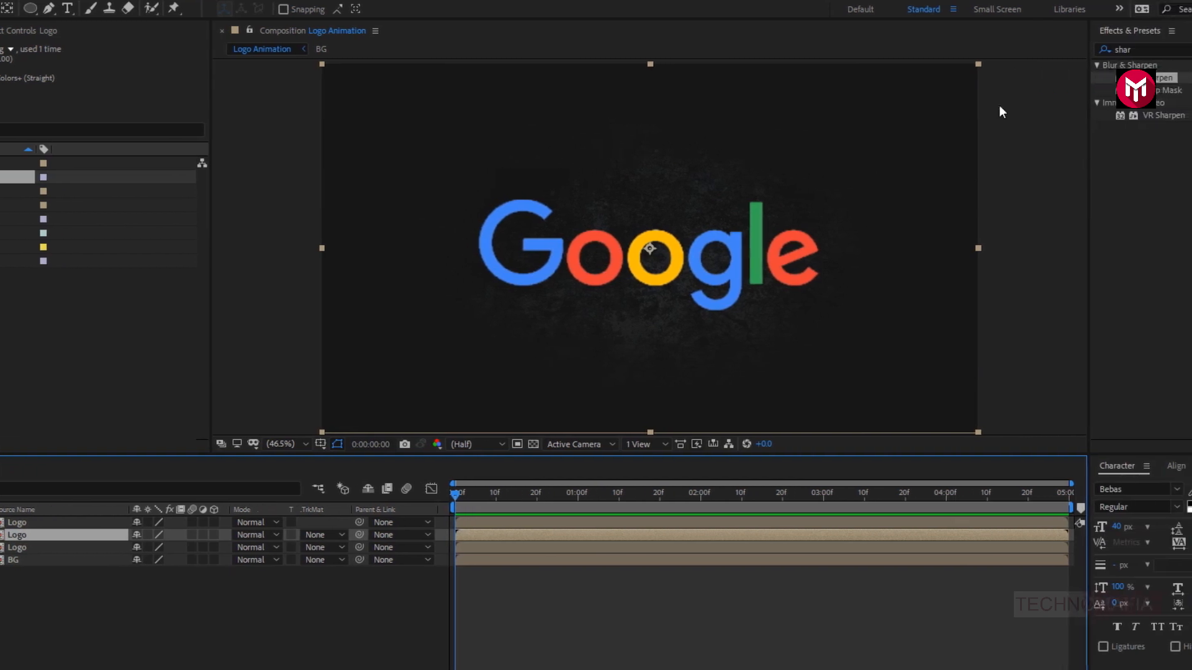
{"action": "left_click", "coordinate": [1021, 47]}
{"action": "type", "text": "fill"}
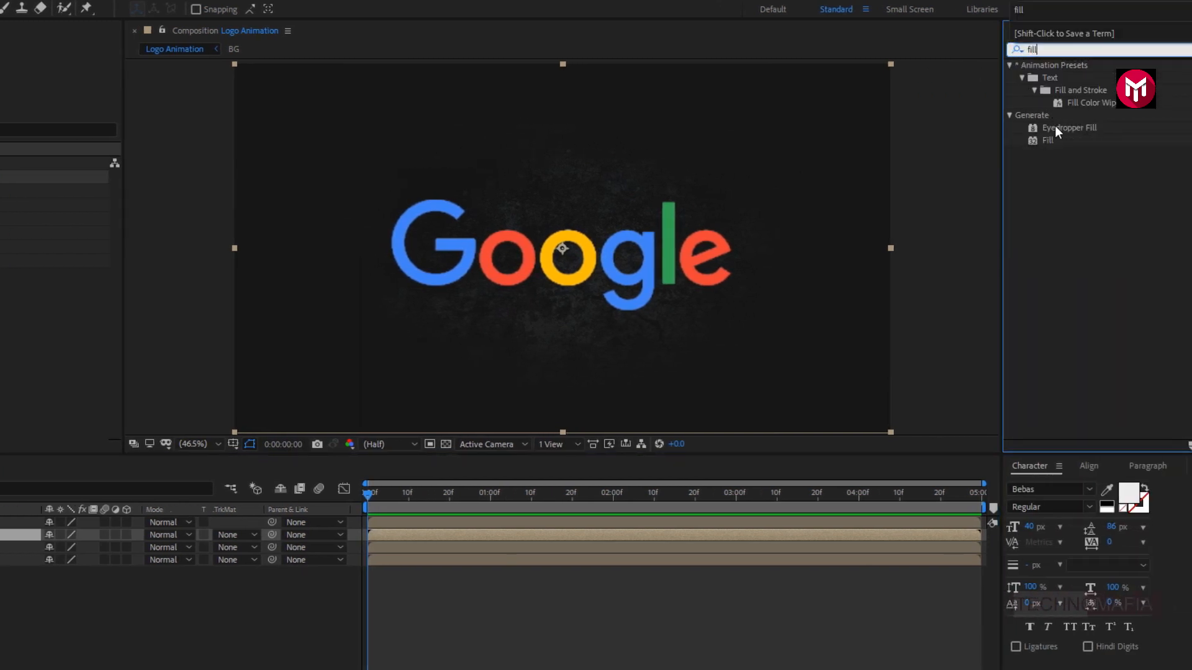
{"action": "double_click", "coordinate": [1048, 141]}
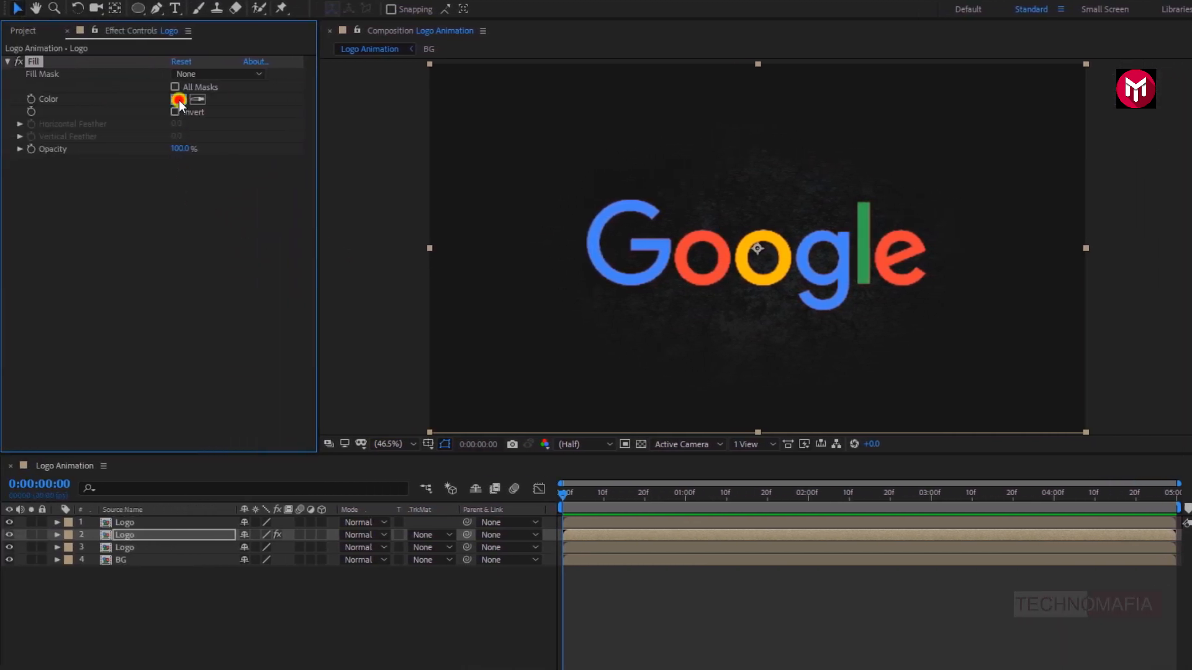
{"action": "left_click", "coordinate": [179, 100]}
{"action": "left_click", "coordinate": [228, 357]}
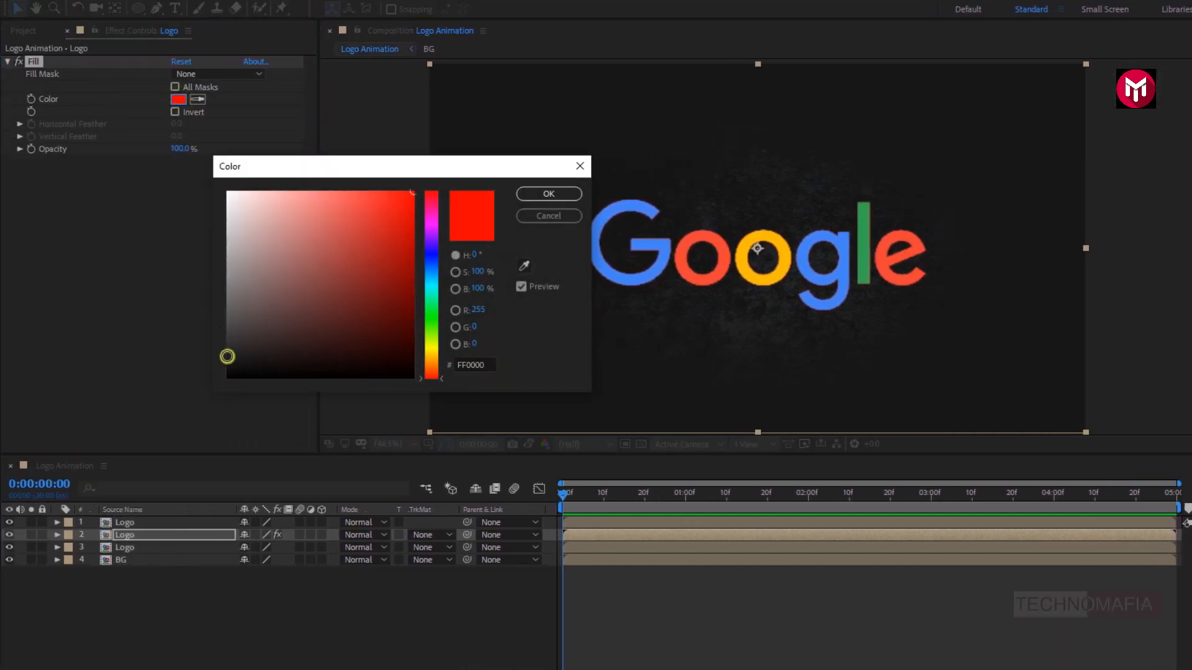
{"action": "left_click_drag", "start_coordinate": [228, 358], "coordinate": [231, 348]}
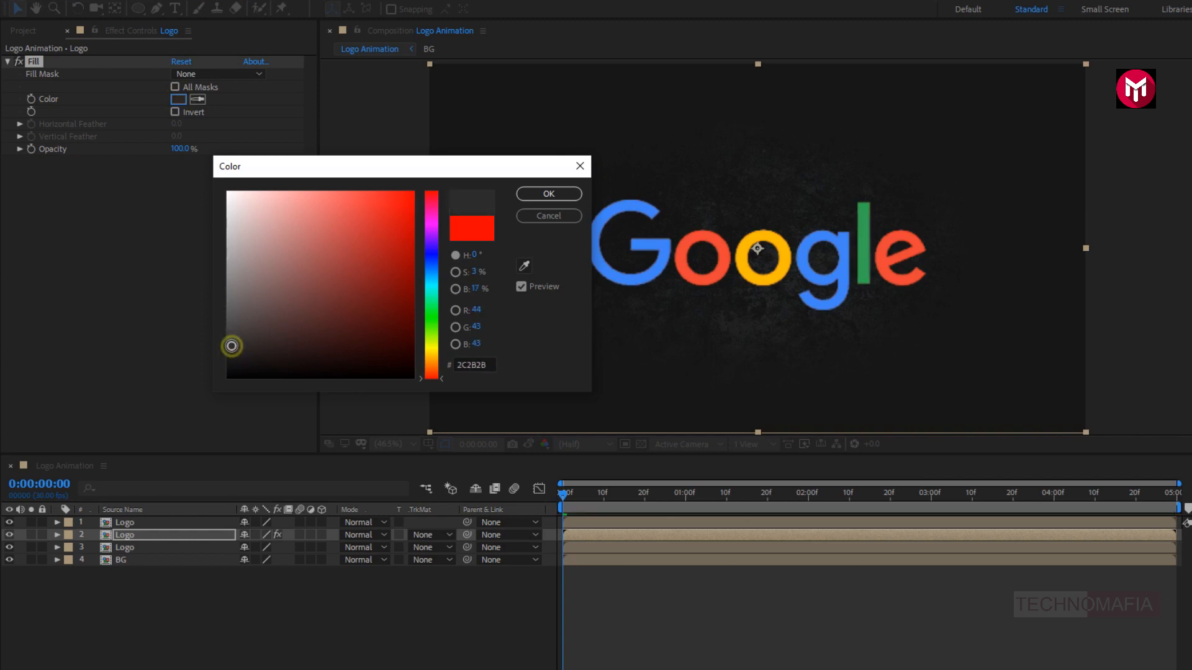
{"action": "left_click", "coordinate": [530, 193]}
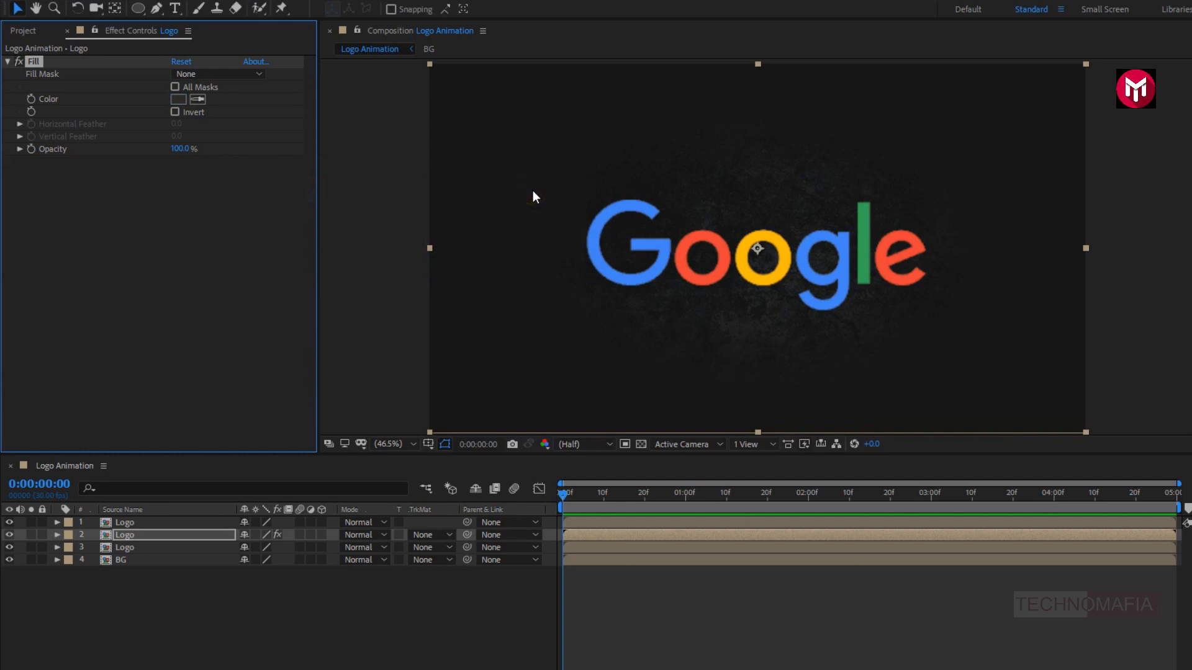
- Apply the Simple Choker effect to the topmost Logo layer with a Choke Matte of 5
{"action": "left_click", "coordinate": [136, 523]}
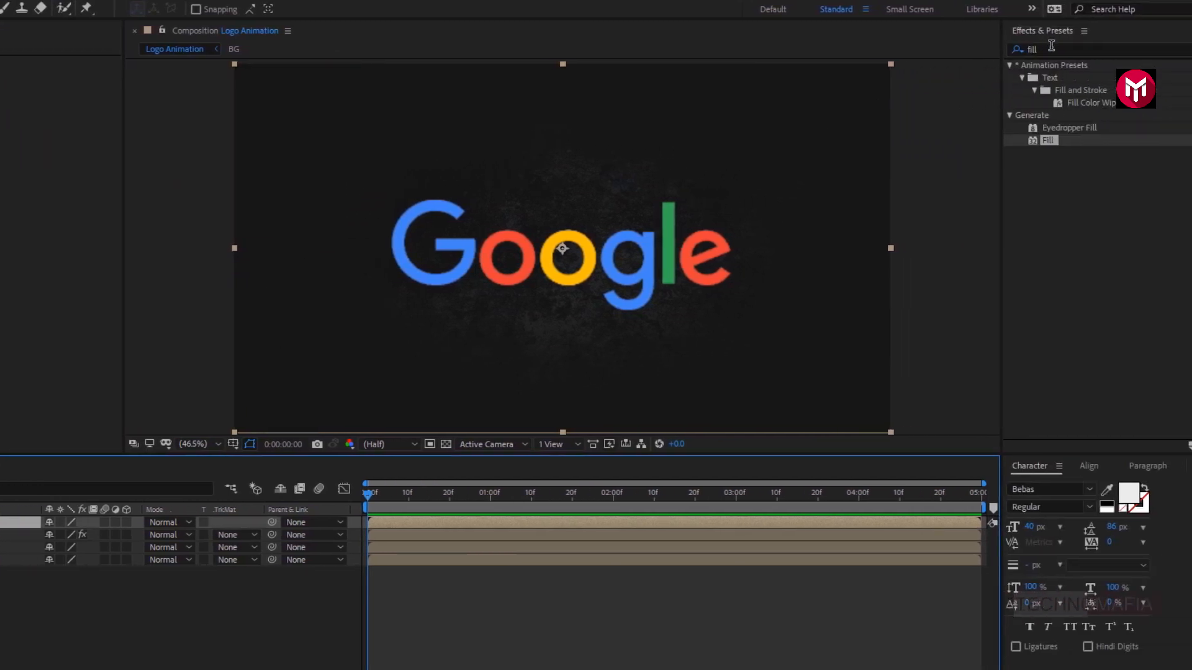
{"action": "left_click_drag", "start_coordinate": [1051, 48], "coordinate": [994, 48]}
{"action": "type", "text": "simp"}
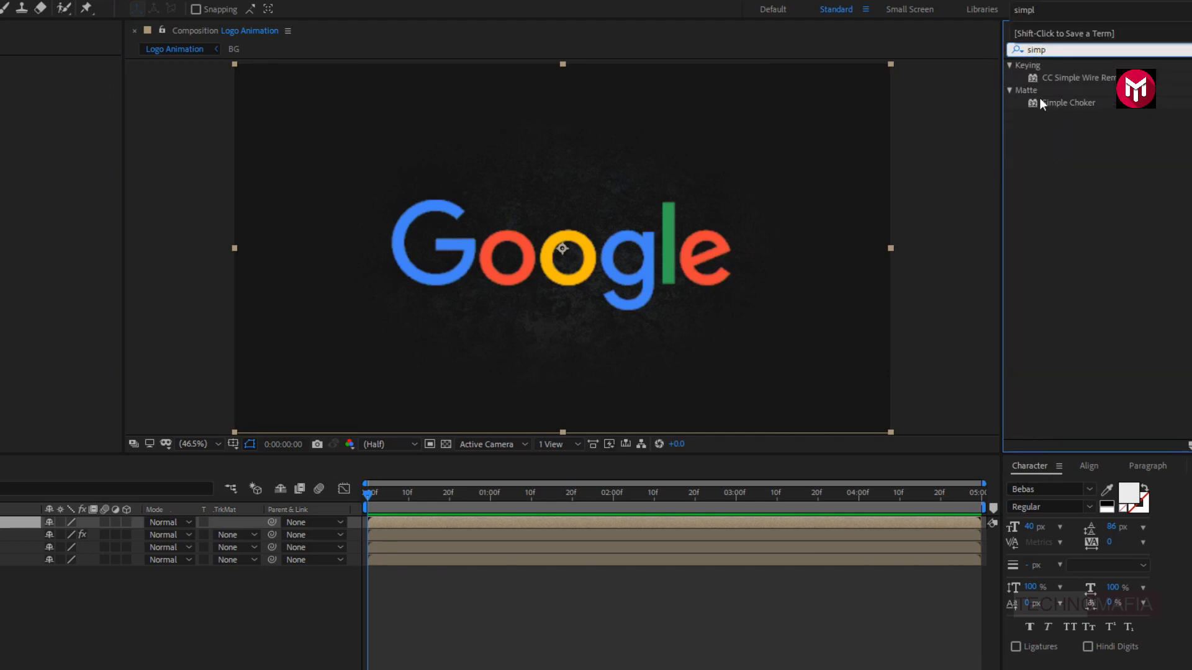
{"action": "double_click", "coordinate": [1052, 103]}
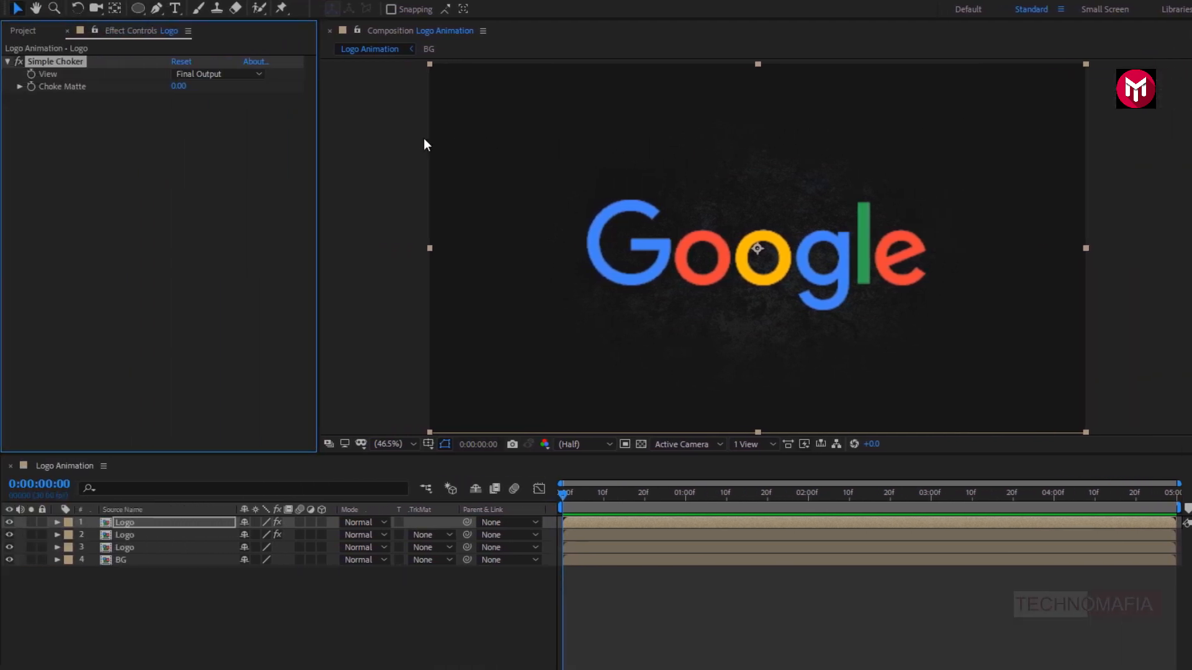
{"action": "left_click", "coordinate": [179, 86]}
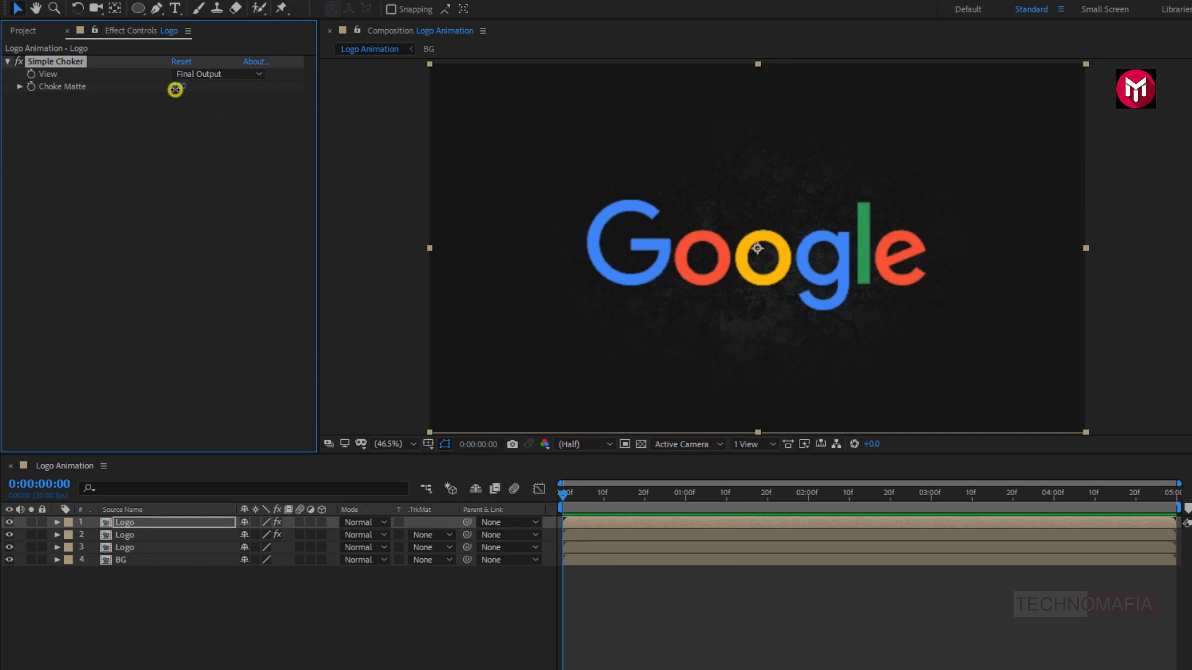
{"action": "type", "text": "5"}
{"action": "left_click", "coordinate": [148, 114]}
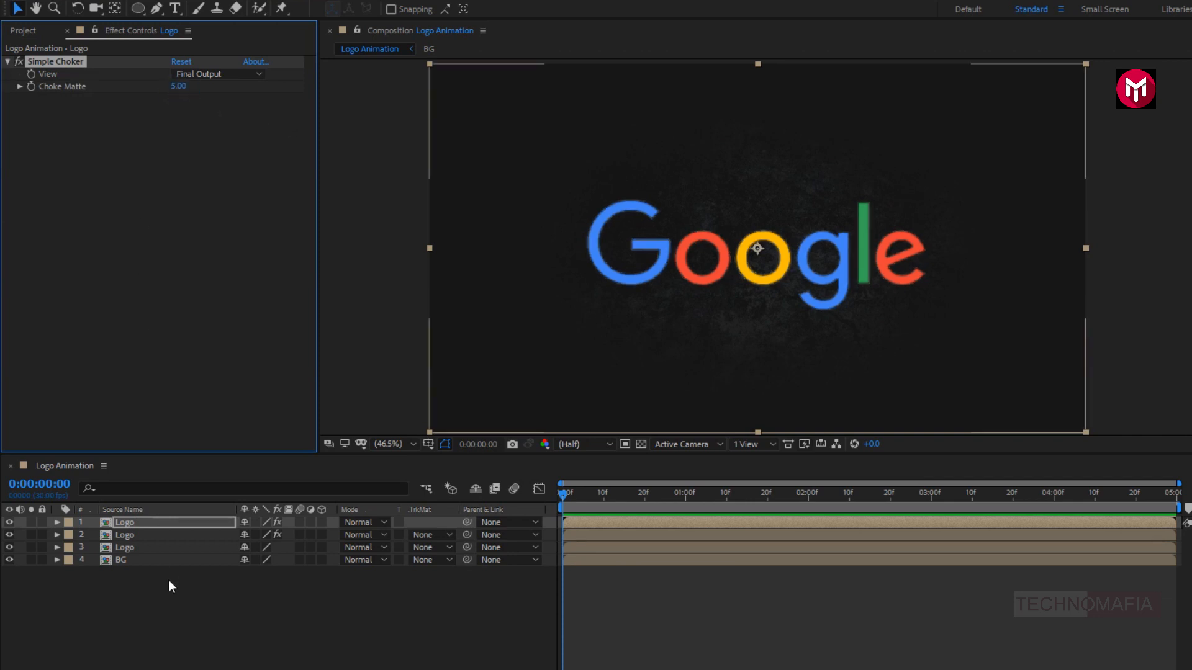
- Create an adjustment layer above the Logo layers and apply the Fast Blur (Legacy) effect to it
{"action": "left_click", "coordinate": [173, 609]}
{"action": "right_click", "coordinate": [173, 606]}
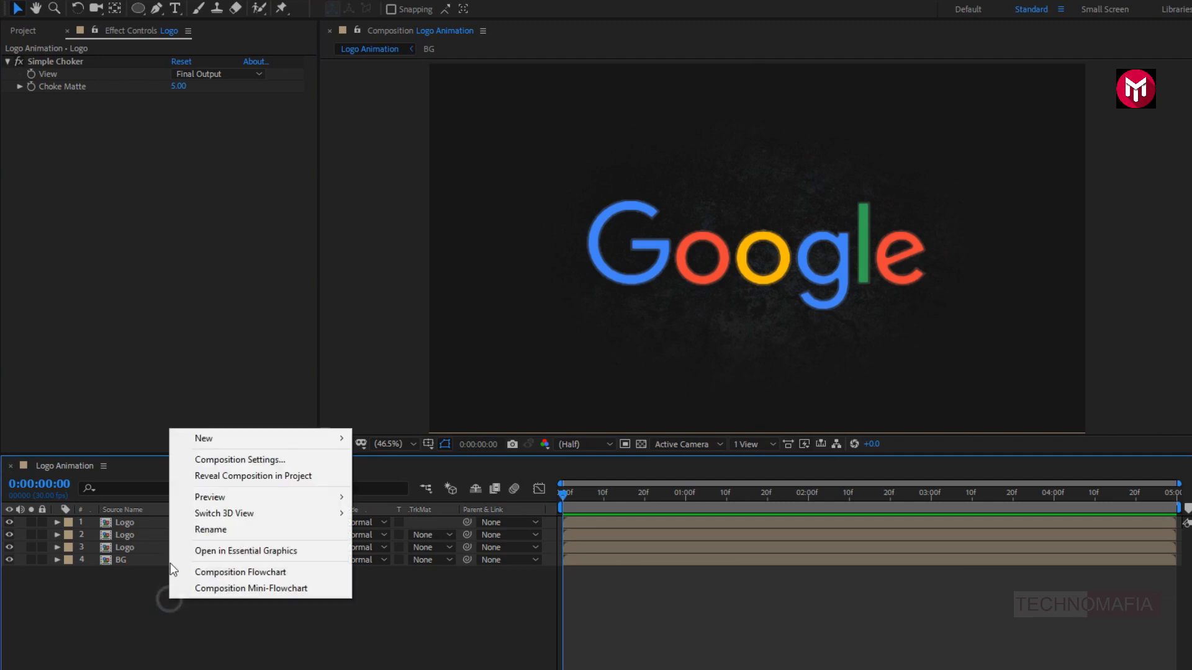
{"action": "mouse_move", "coordinate": [198, 444]}
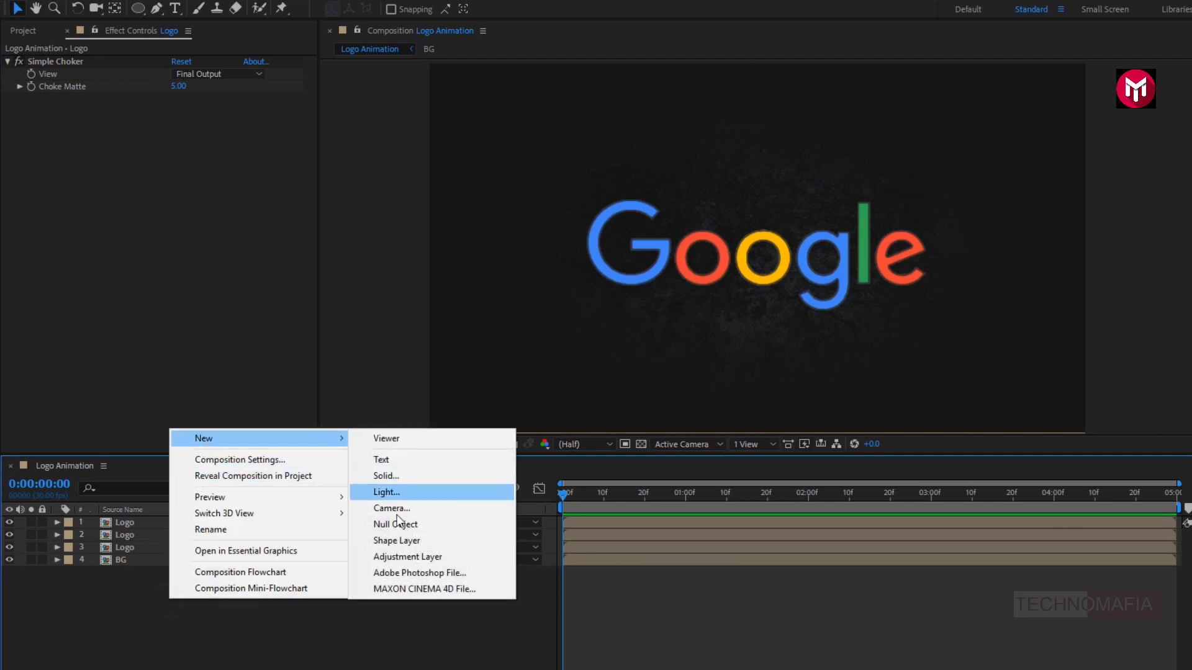
{"action": "left_click", "coordinate": [408, 557]}
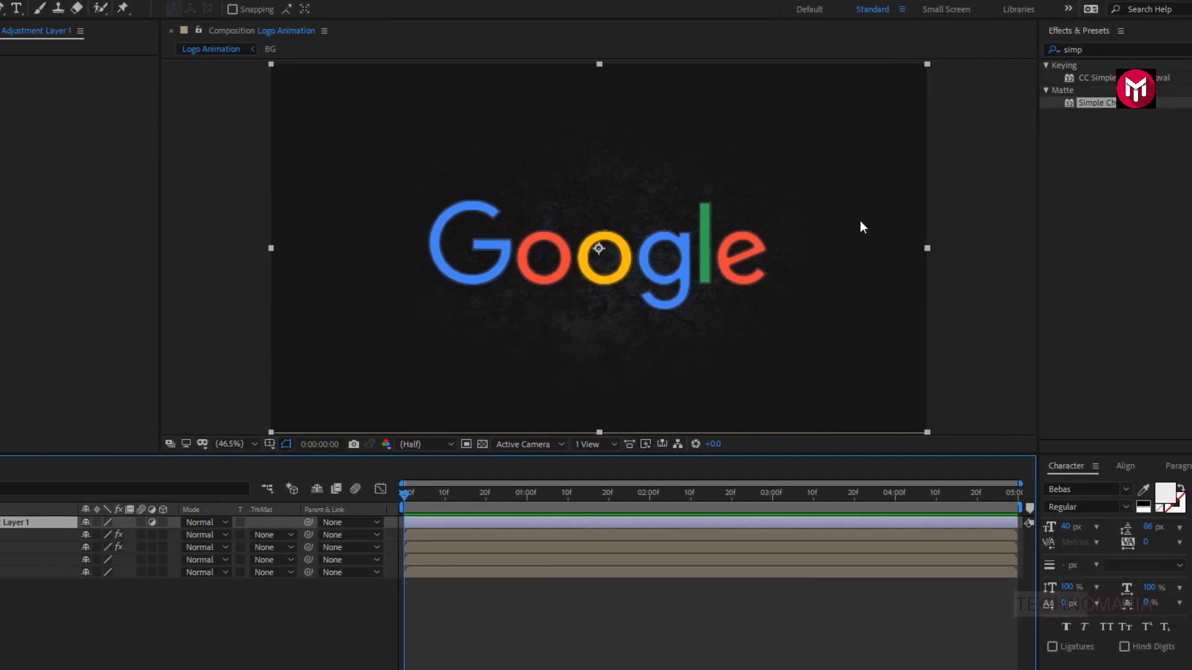
{"action": "left_click", "coordinate": [1011, 44]}
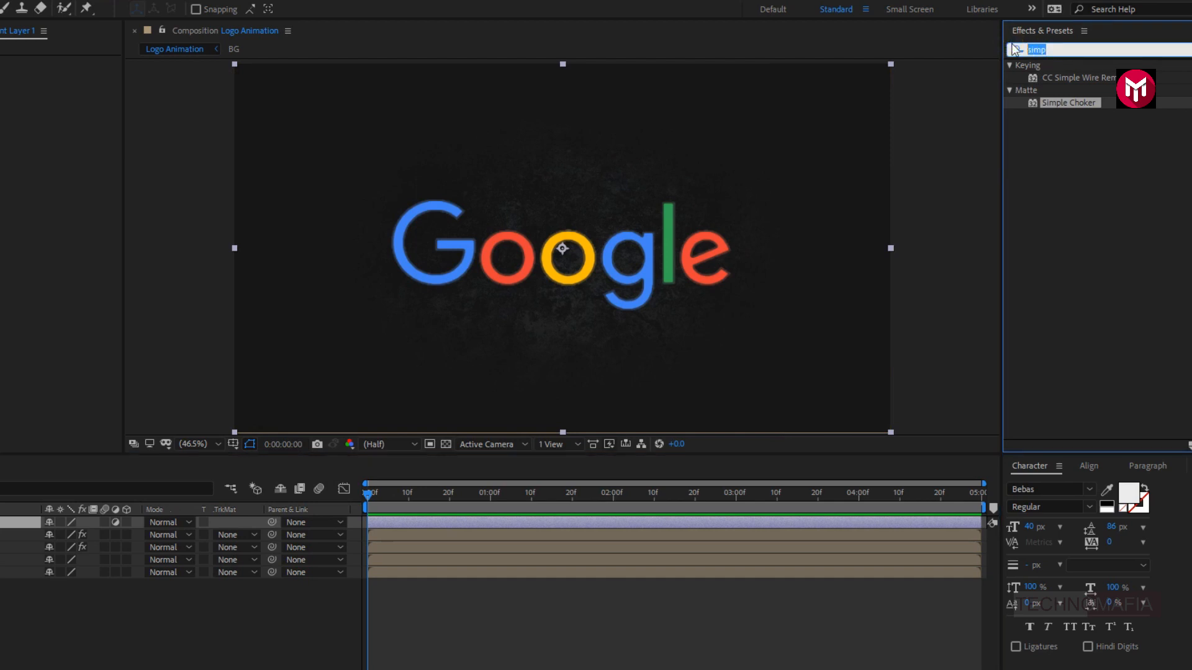
{"action": "type", "text": "fast"}
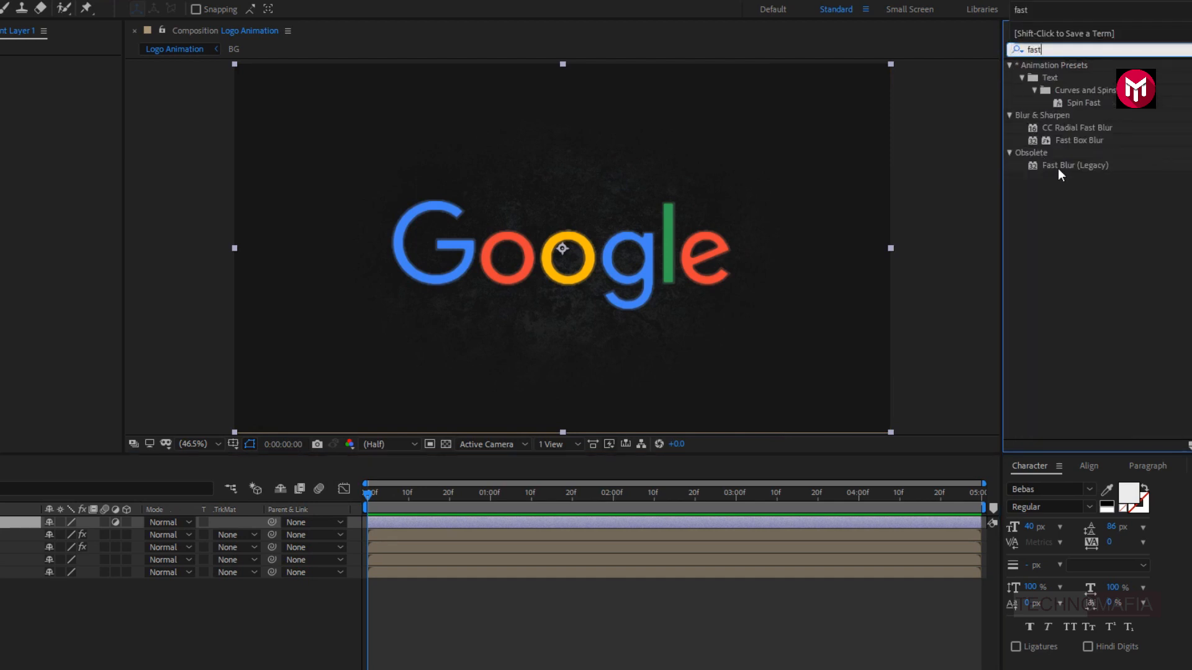
{"action": "double_click", "coordinate": [1062, 168]}
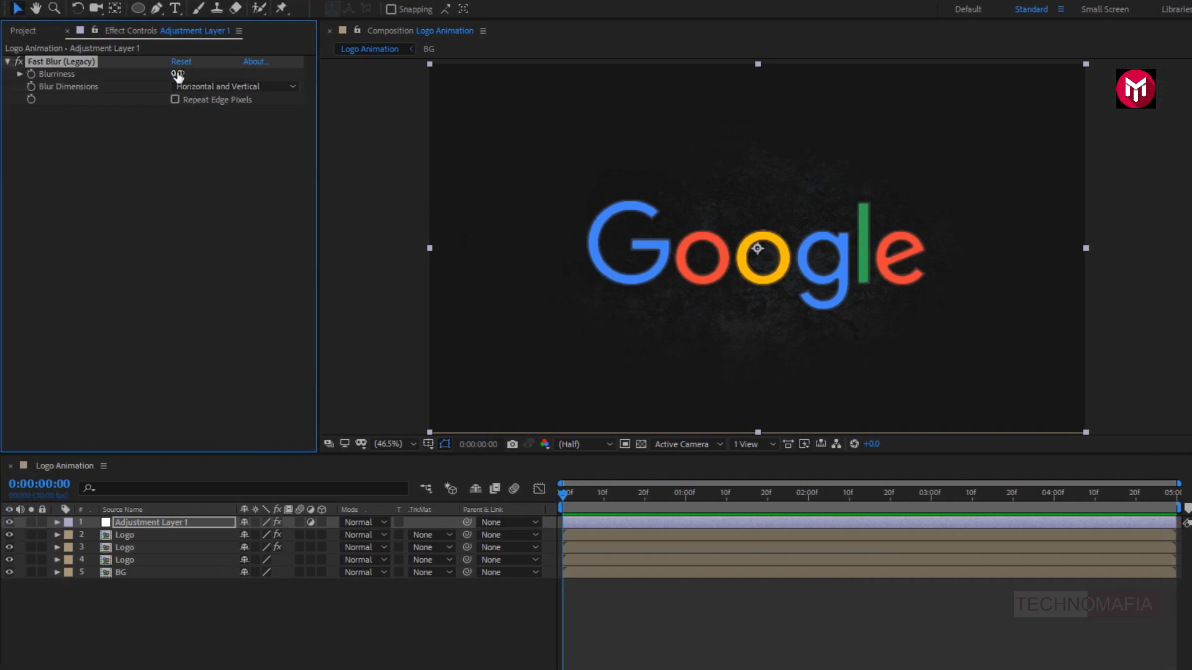
- Set the adjustment layer's Fast Blur blurriness to 4 and enable Repeat Edge Pixels
{"action": "left_click", "coordinate": [177, 74]}
{"action": "type", "text": "5"}
{"action": "key", "text": "Return"}
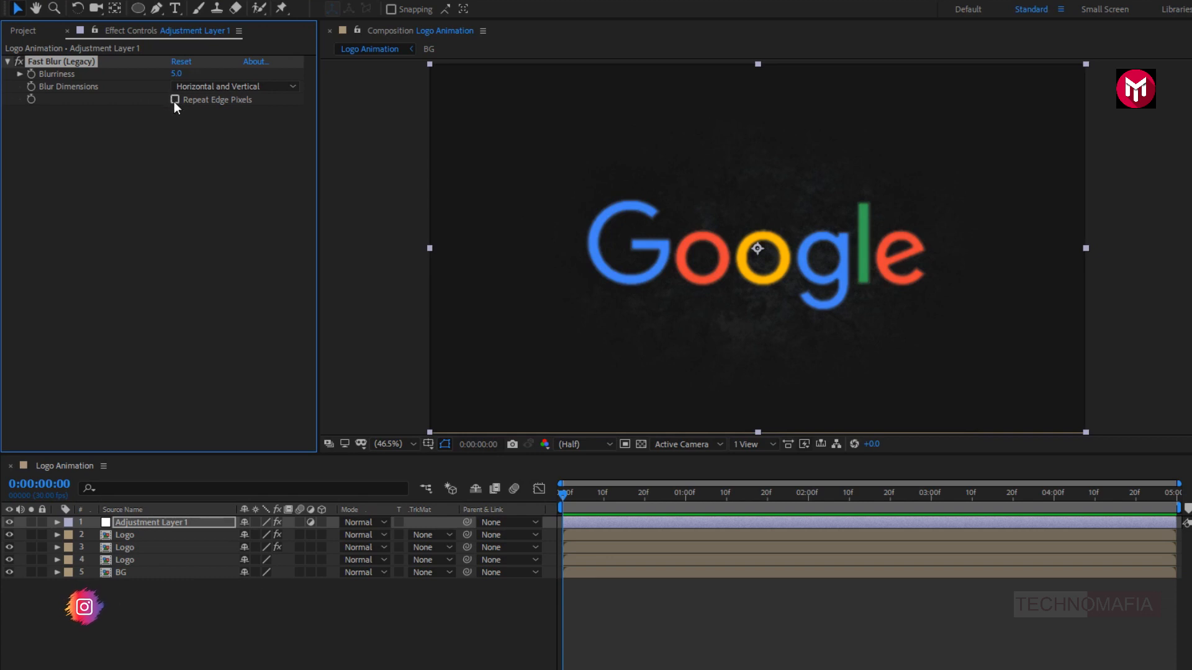
{"action": "left_click", "coordinate": [174, 100]}
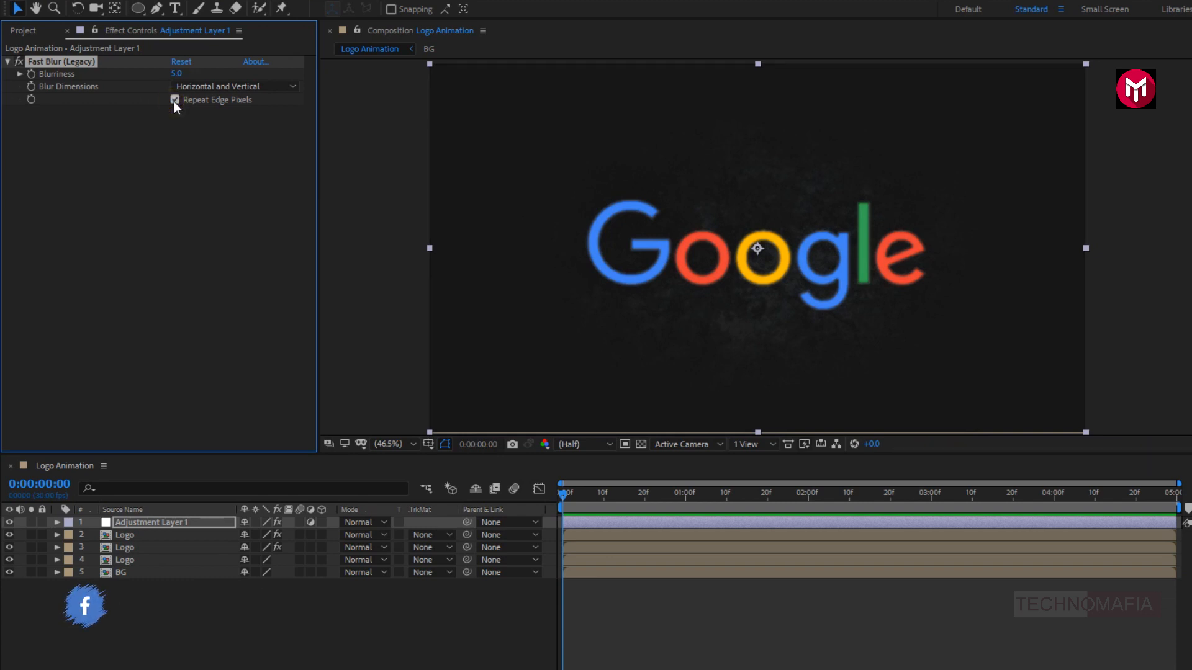
{"action": "left_click", "coordinate": [175, 74]}
{"action": "type", "text": "4"}
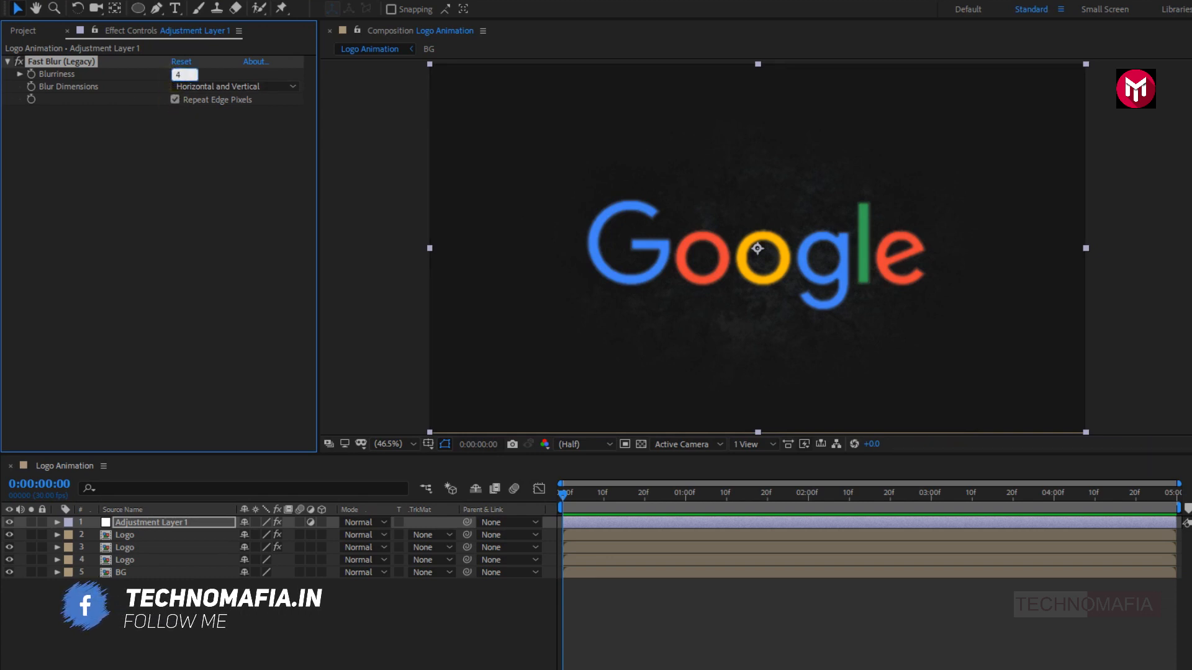
{"action": "key", "text": "Return"}
- Pre-compose the adjustment layer and the upper two Logo layers into a new composition named Logo Edge
{"action": "left_click", "coordinate": [140, 523]}
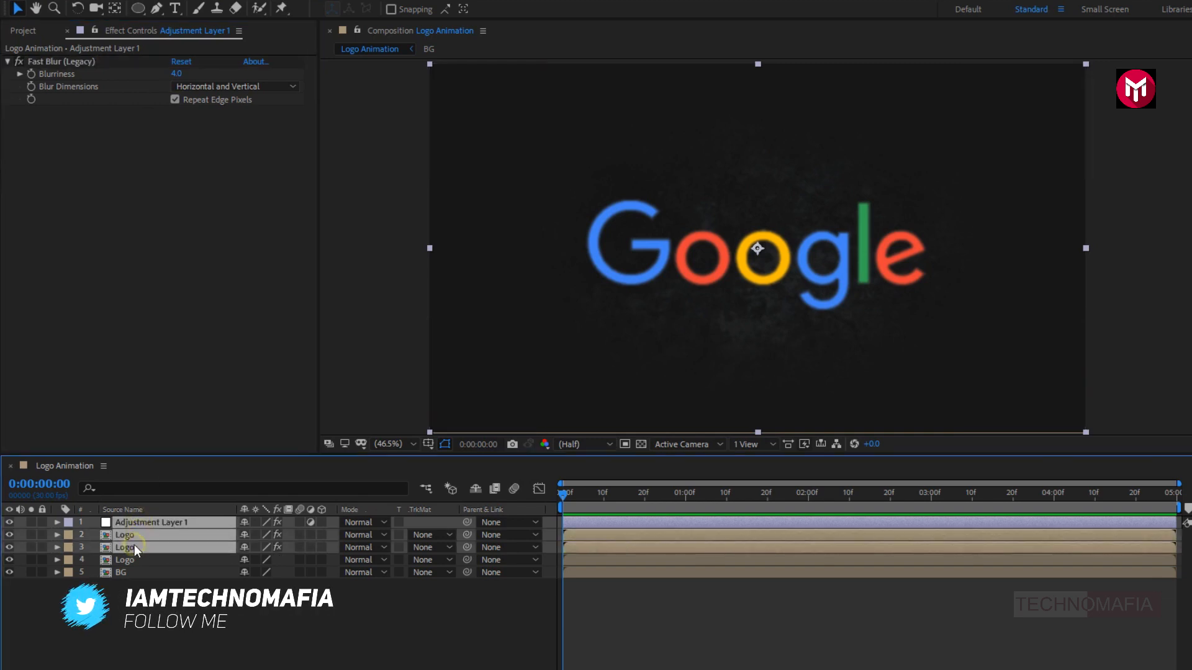
{"action": "right_click", "coordinate": [134, 545]}
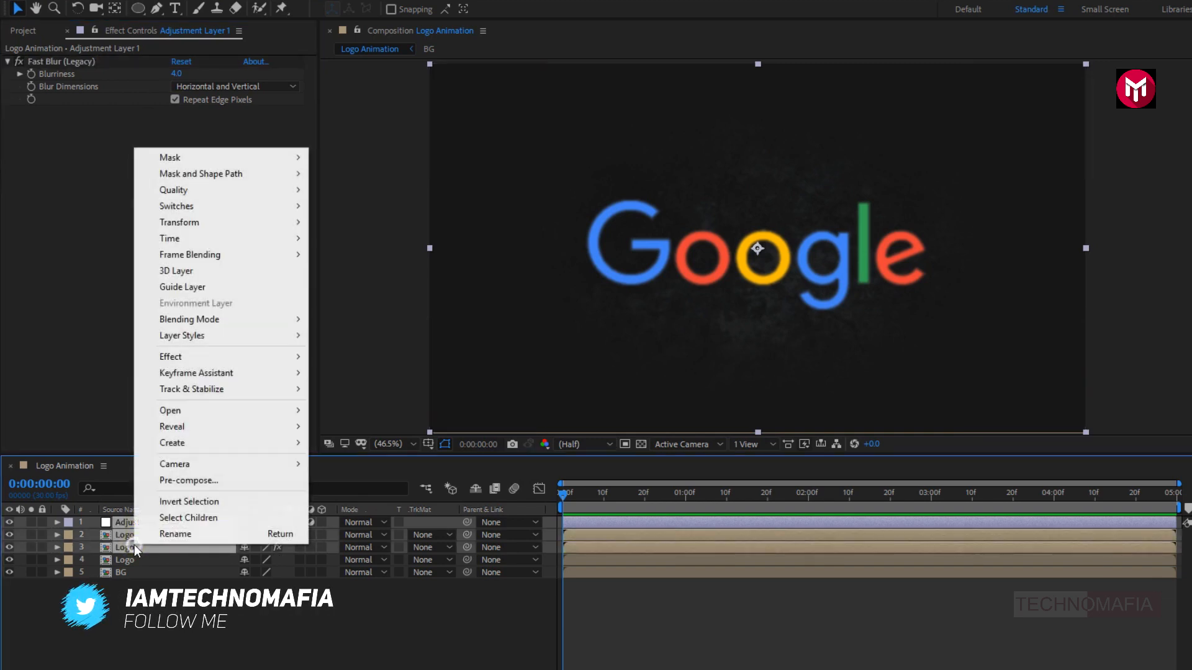
{"action": "left_click", "coordinate": [160, 481]}
{"action": "type", "text": "L"}
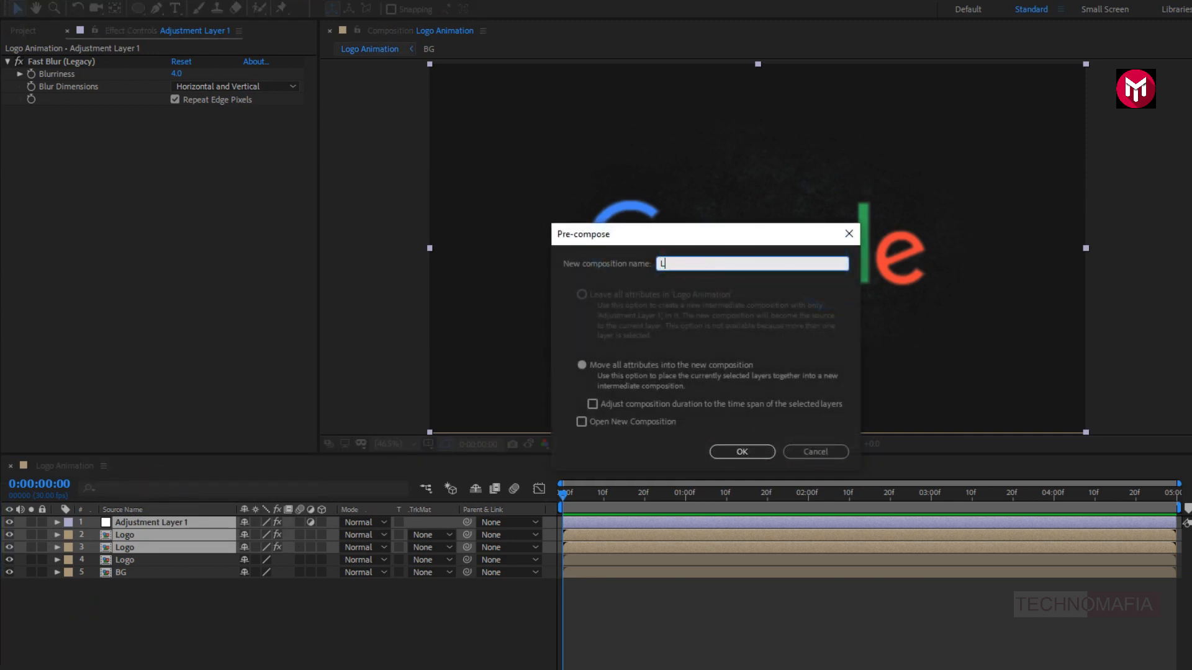
{"action": "type", "text": "ogo Edge"}
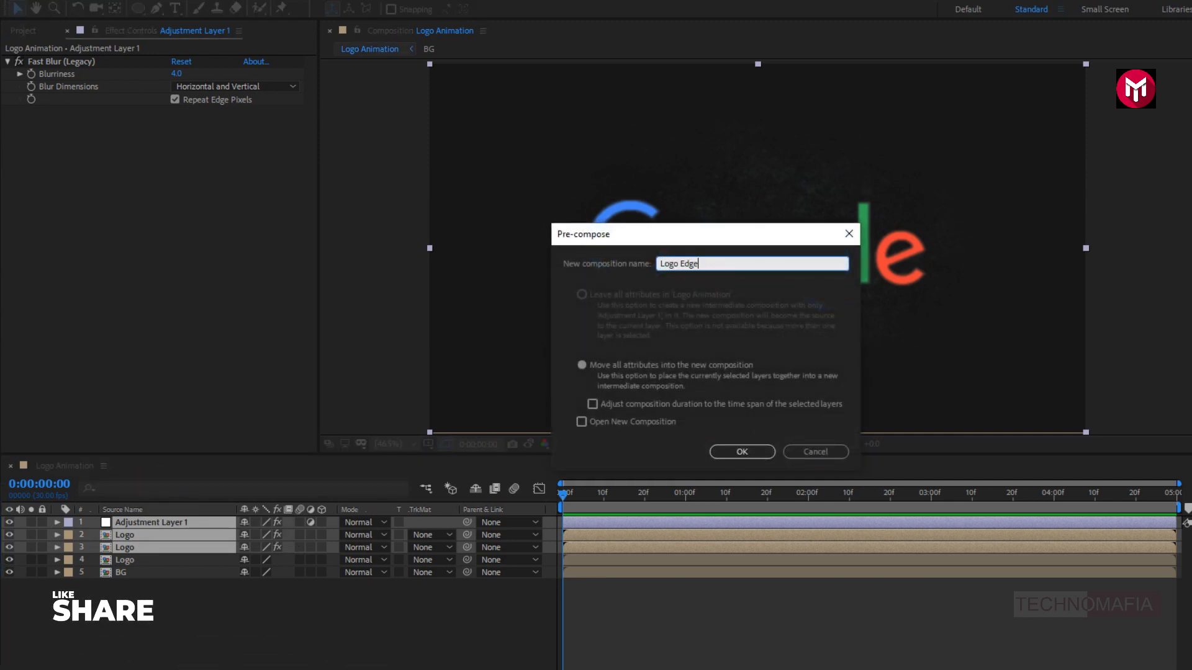
{"action": "left_click", "coordinate": [732, 449]}
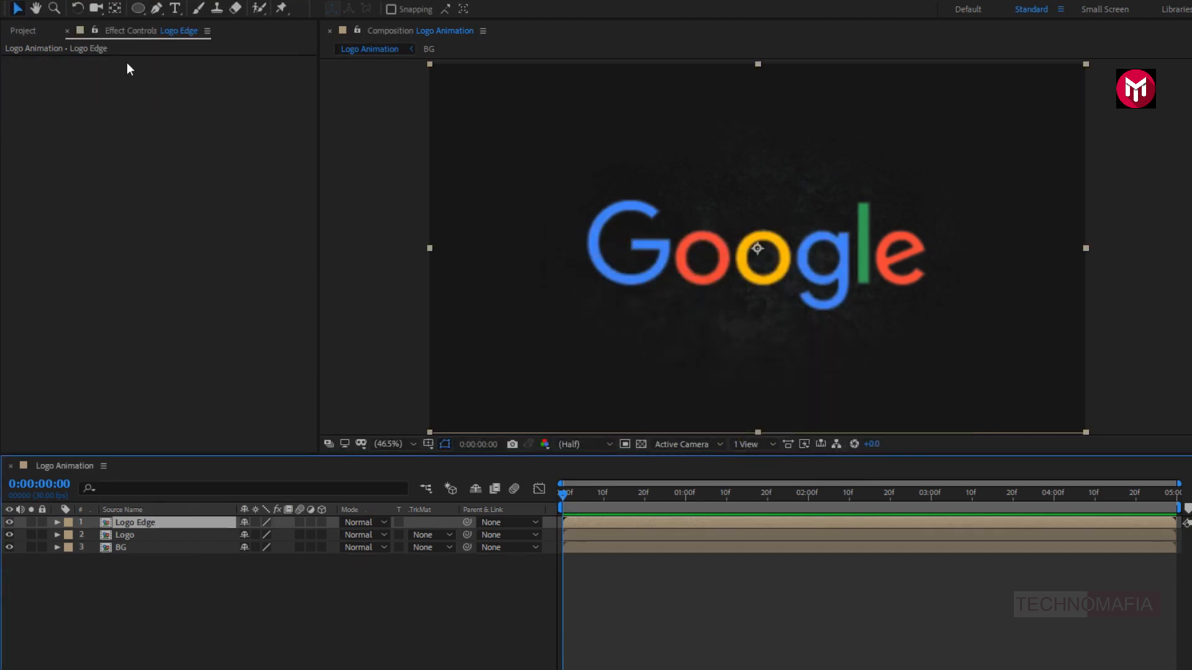
- Add Map.jpg from the project to the Logo Animation composition as the topmost layer
{"action": "left_click", "coordinate": [25, 30]}
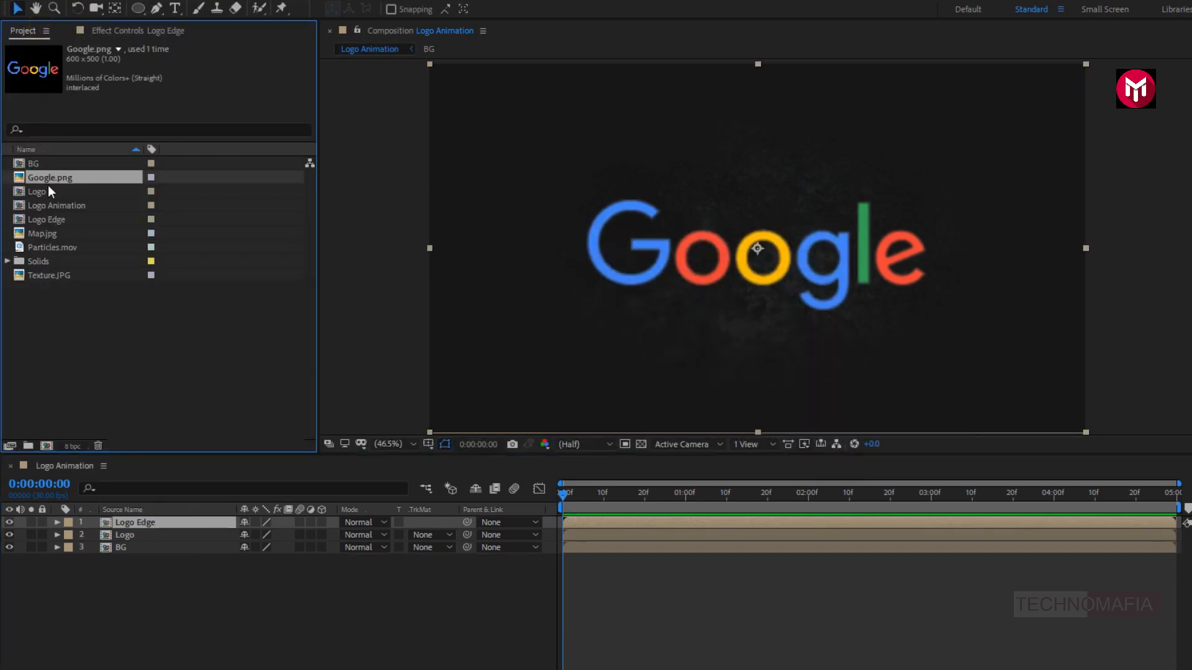
{"action": "left_click", "coordinate": [49, 242]}
{"action": "left_click", "coordinate": [40, 232]}
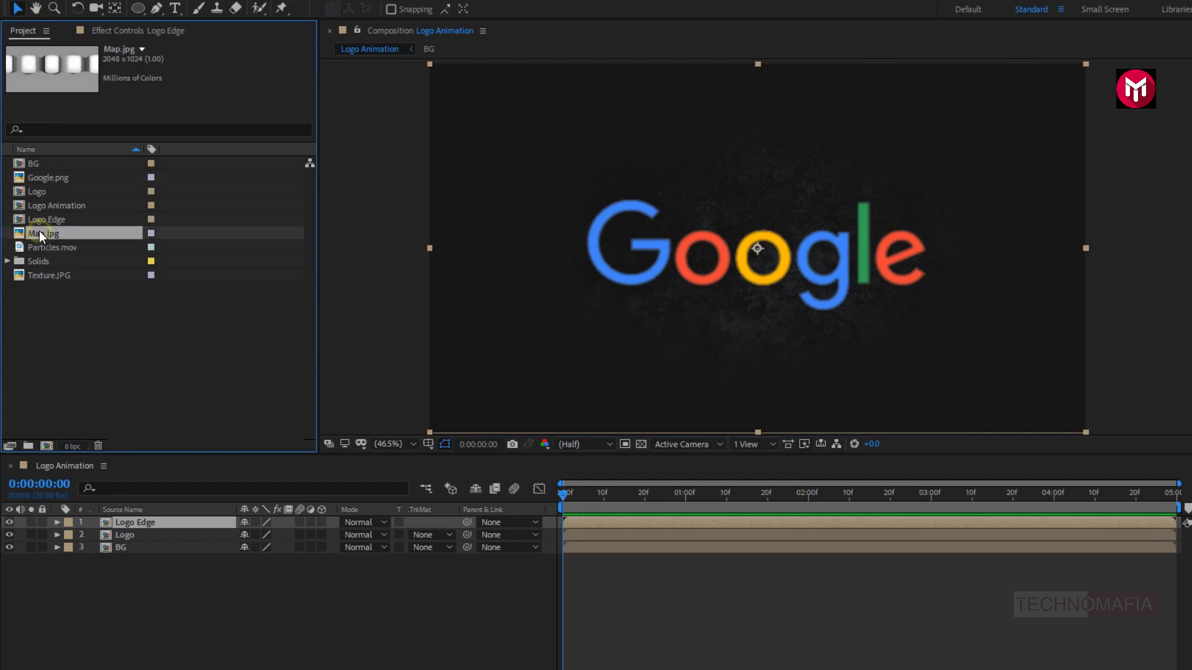
{"action": "left_click_drag", "start_coordinate": [39, 231], "coordinate": [143, 518]}
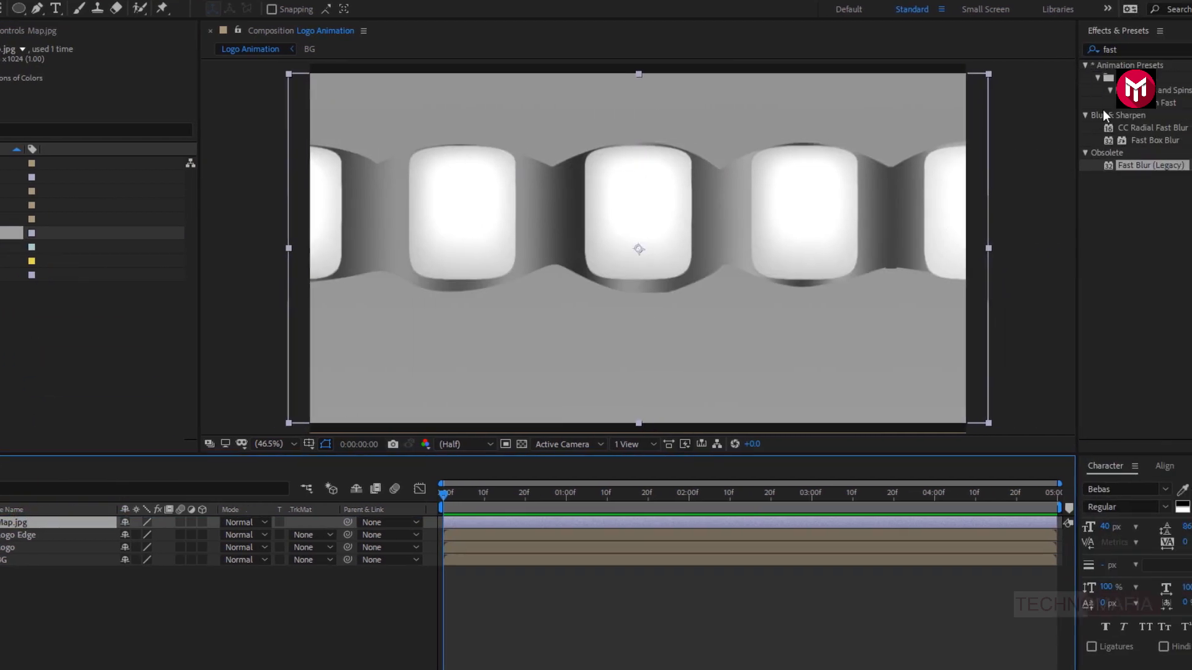
- Apply the Brightness & Contrast effect to the Map.jpg layer and set its Brightness to -77
{"action": "left_click", "coordinate": [1039, 50]}
{"action": "type", "text": "b"}
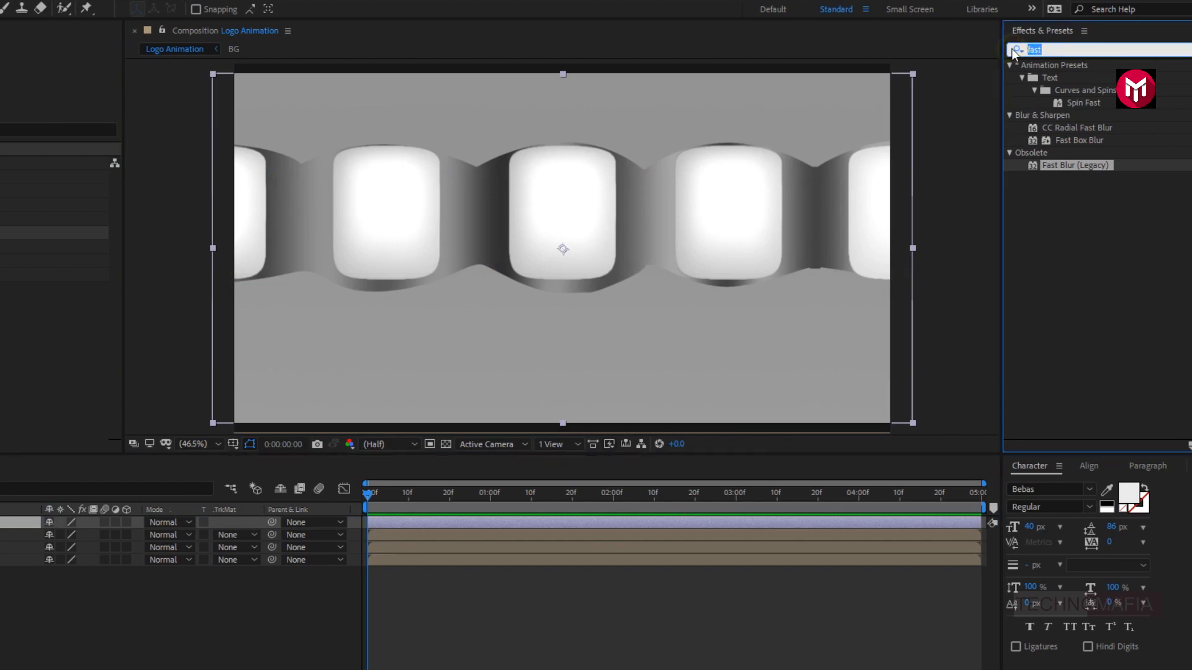
{"action": "left_click", "coordinate": [1014, 50]}
{"action": "type", "text": "ri"}
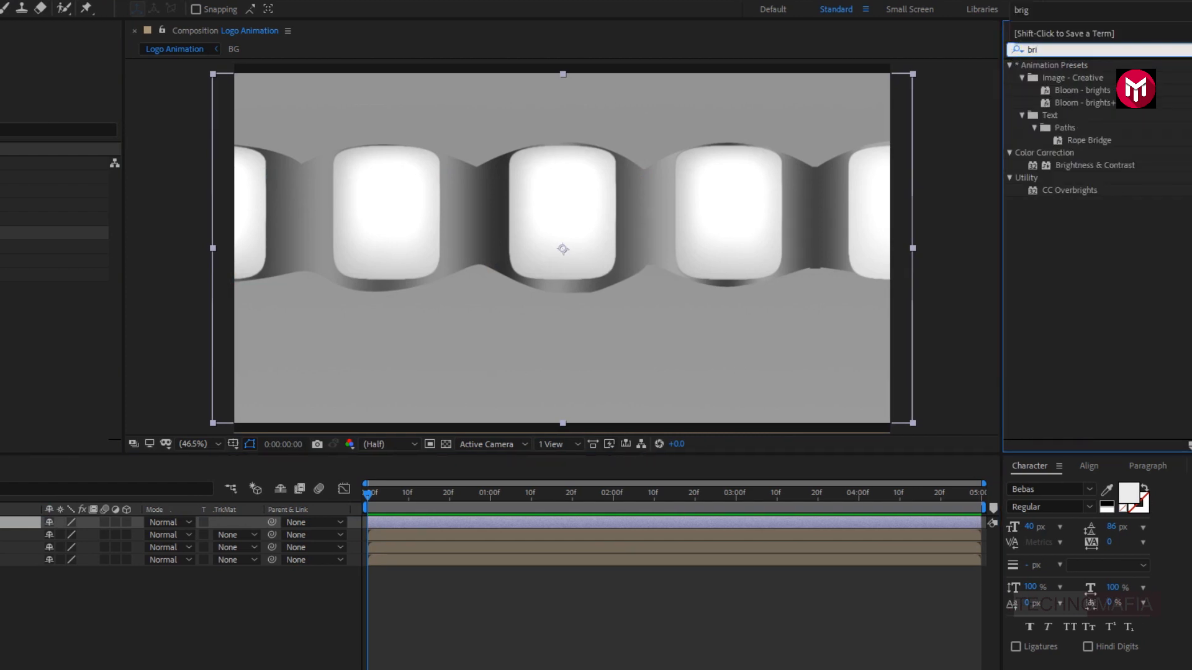
{"action": "double_click", "coordinate": [1085, 164]}
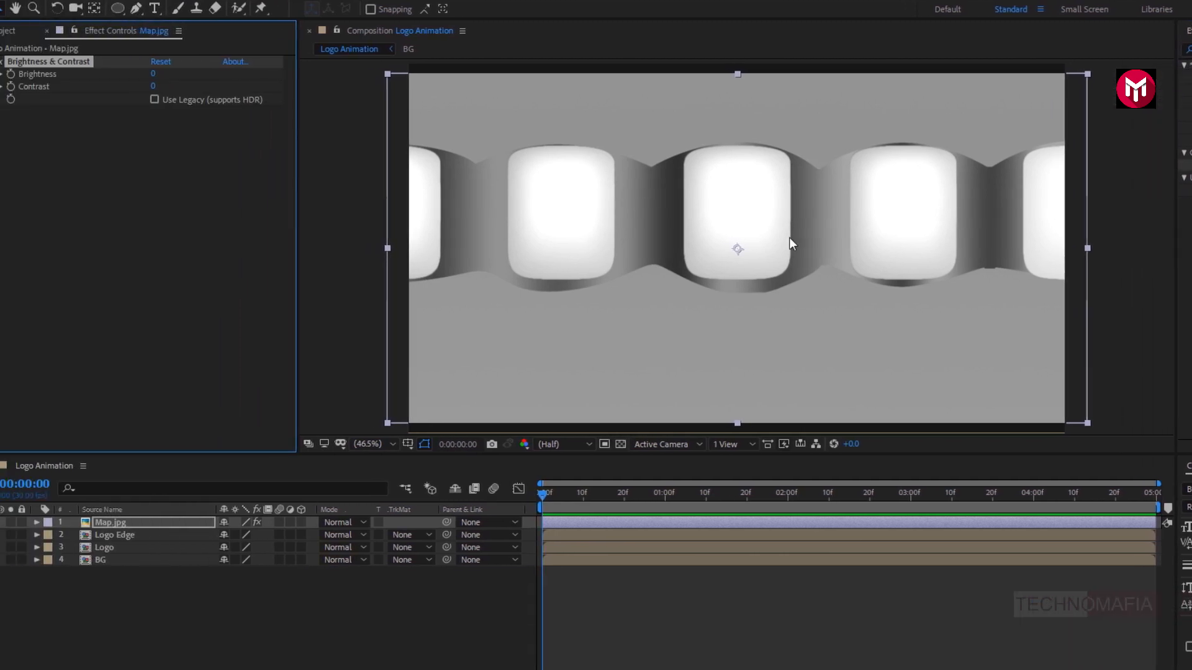
{"action": "left_click_drag", "start_coordinate": [153, 74], "coordinate": [119, 81]}
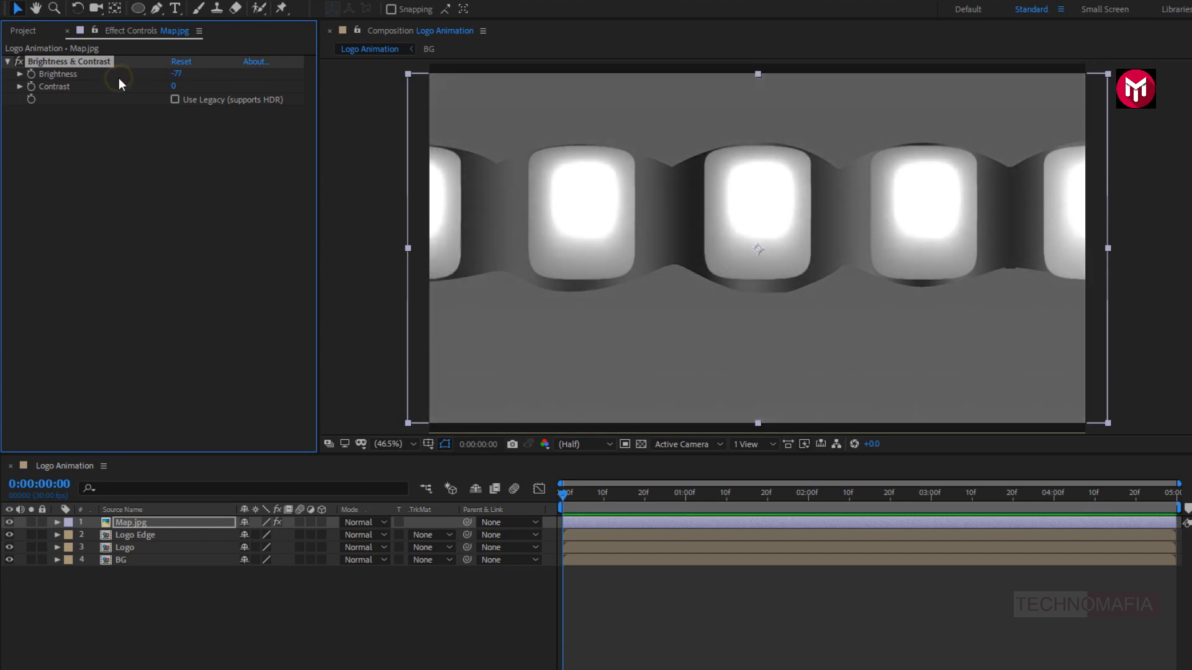
- Scale the Map.jpg layer up to 179%
{"action": "left_click", "coordinate": [136, 523]}
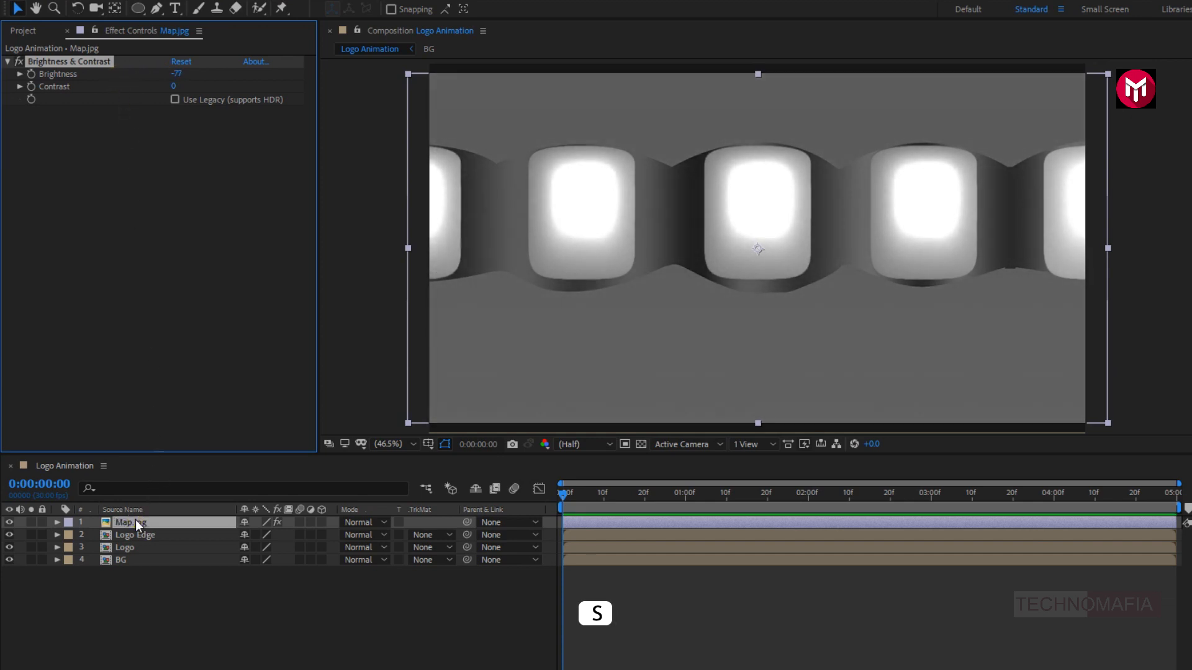
{"action": "key", "text": "s"}
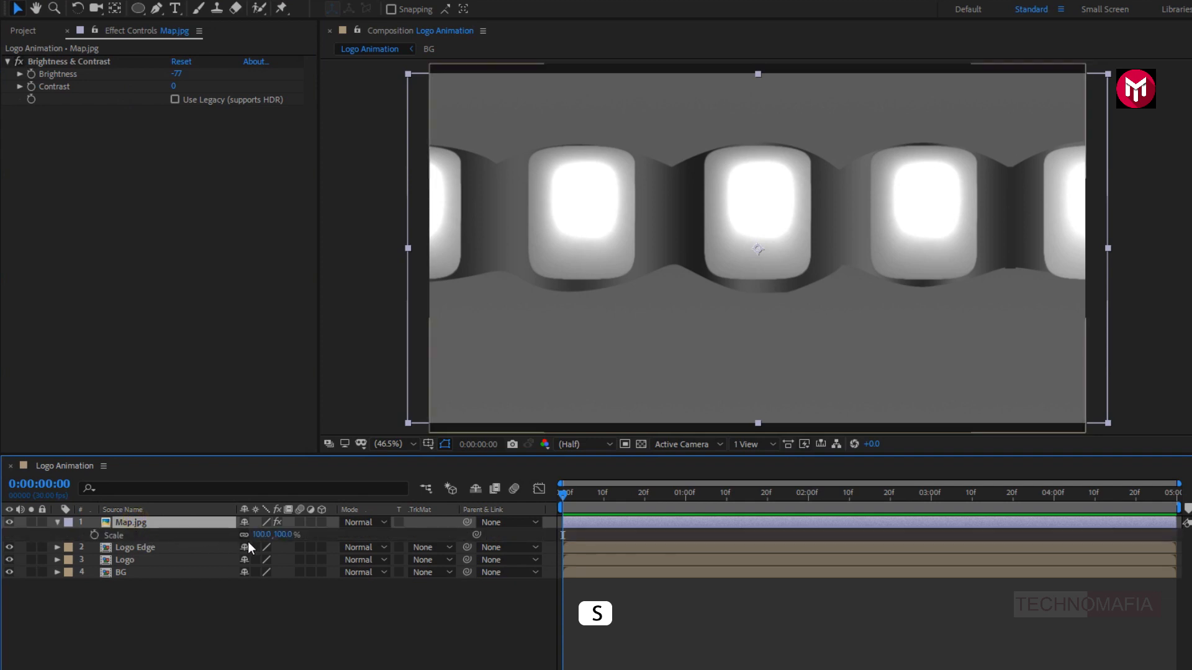
{"action": "left_click_drag", "start_coordinate": [267, 534], "coordinate": [334, 542]}
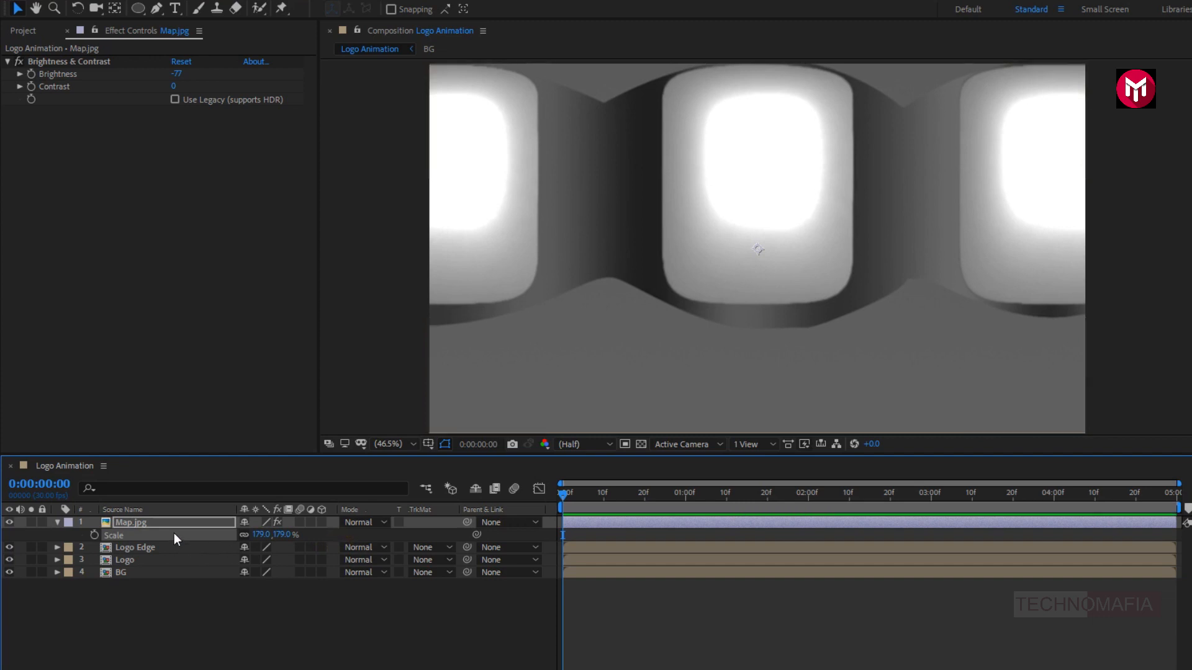
- Animate the Map.jpg layer's position from 953, 690 at the first frame to 1809, 690 at 0:00:04:29
{"action": "left_click", "coordinate": [152, 521]}
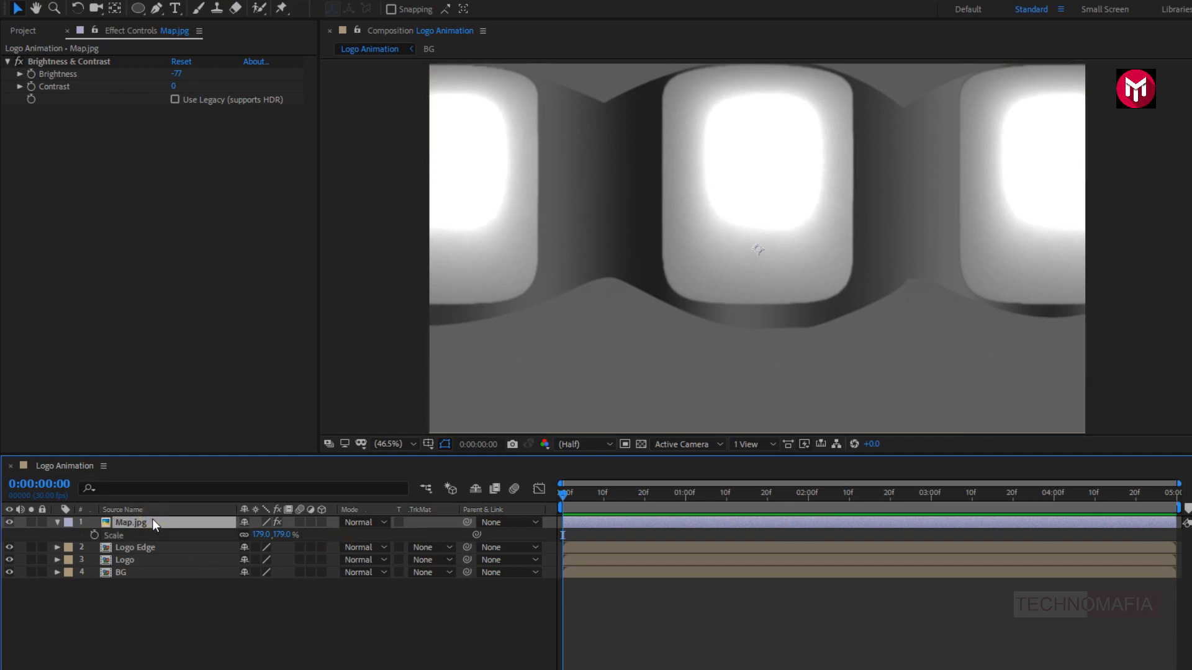
{"action": "key", "text": "p"}
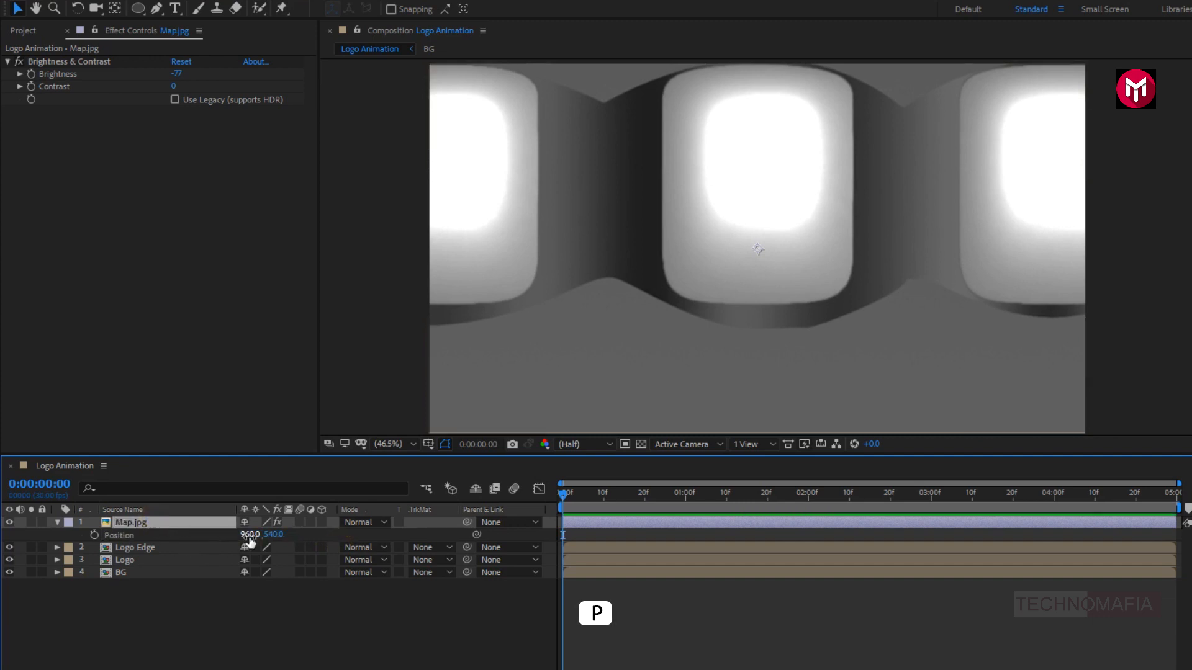
{"action": "left_click_drag", "start_coordinate": [250, 540], "coordinate": [395, 525]}
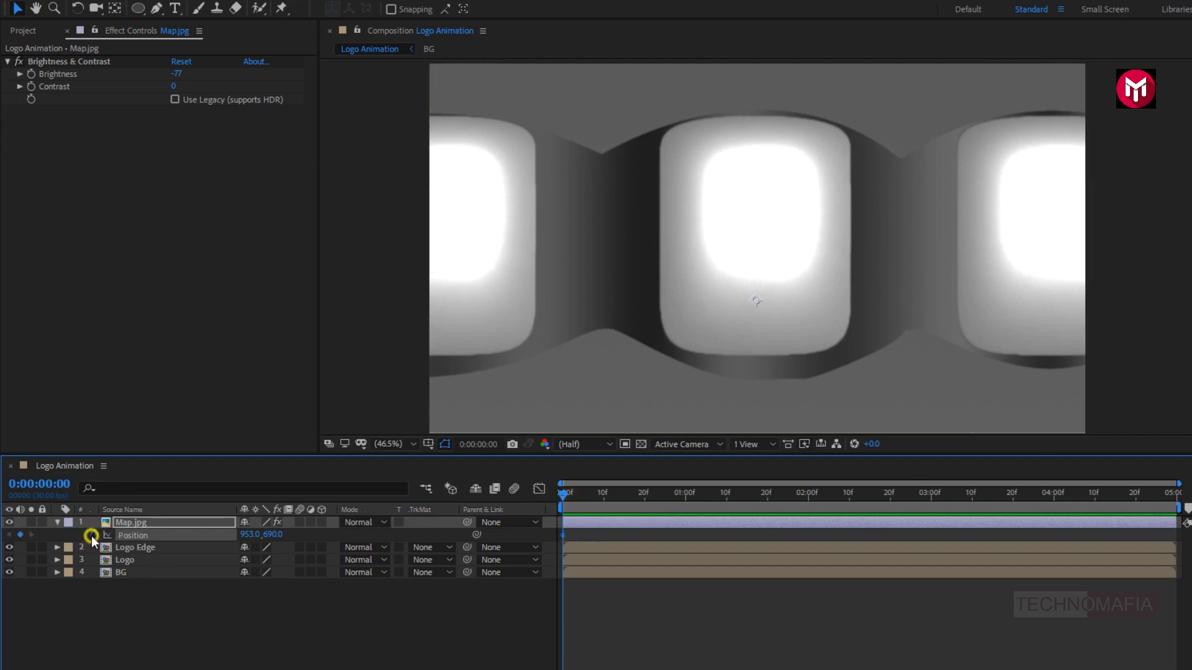
{"action": "left_click_drag", "start_coordinate": [560, 492], "coordinate": [1167, 487]}
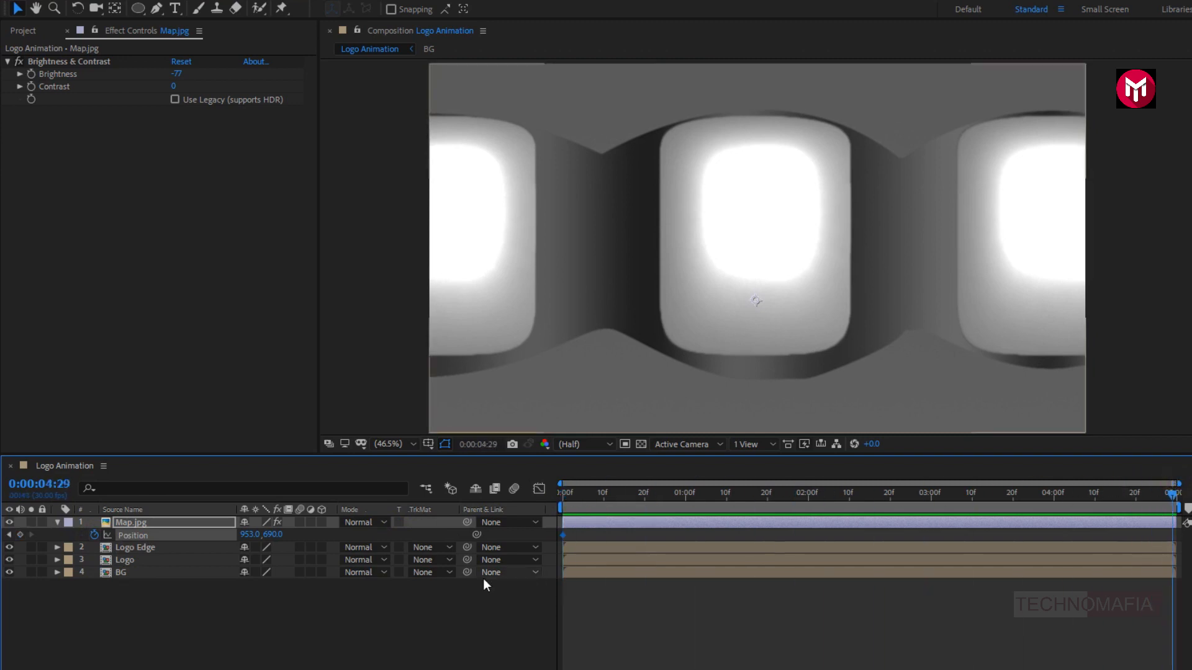
{"action": "left_click_drag", "start_coordinate": [247, 535], "coordinate": [824, 495]}
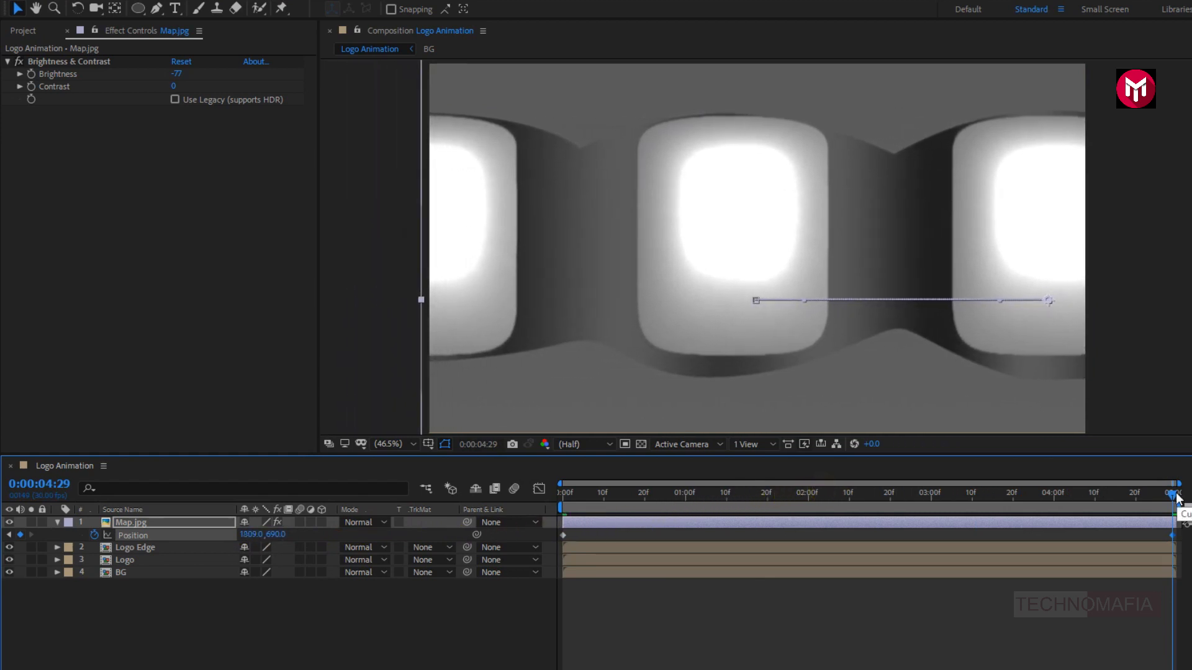
{"action": "left_click_drag", "start_coordinate": [1175, 495], "coordinate": [1065, 476]}
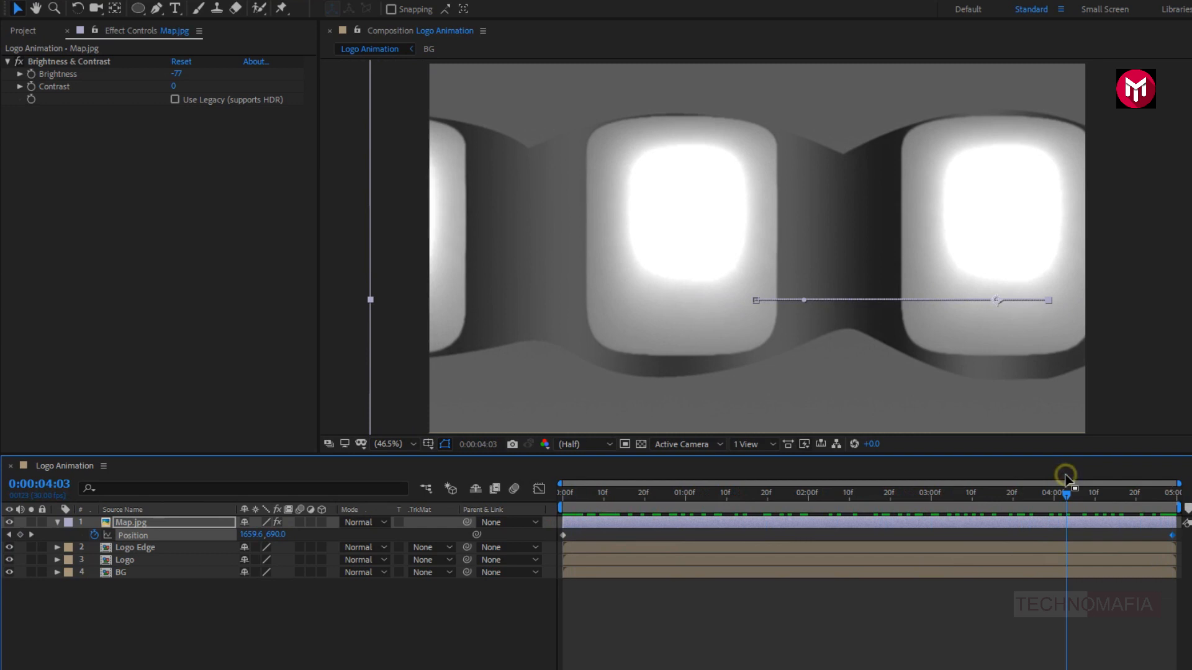
- Pre-compose the Map.jpg layer into a new composition named Map, moving all attributes into it
{"action": "left_click", "coordinate": [58, 523]}
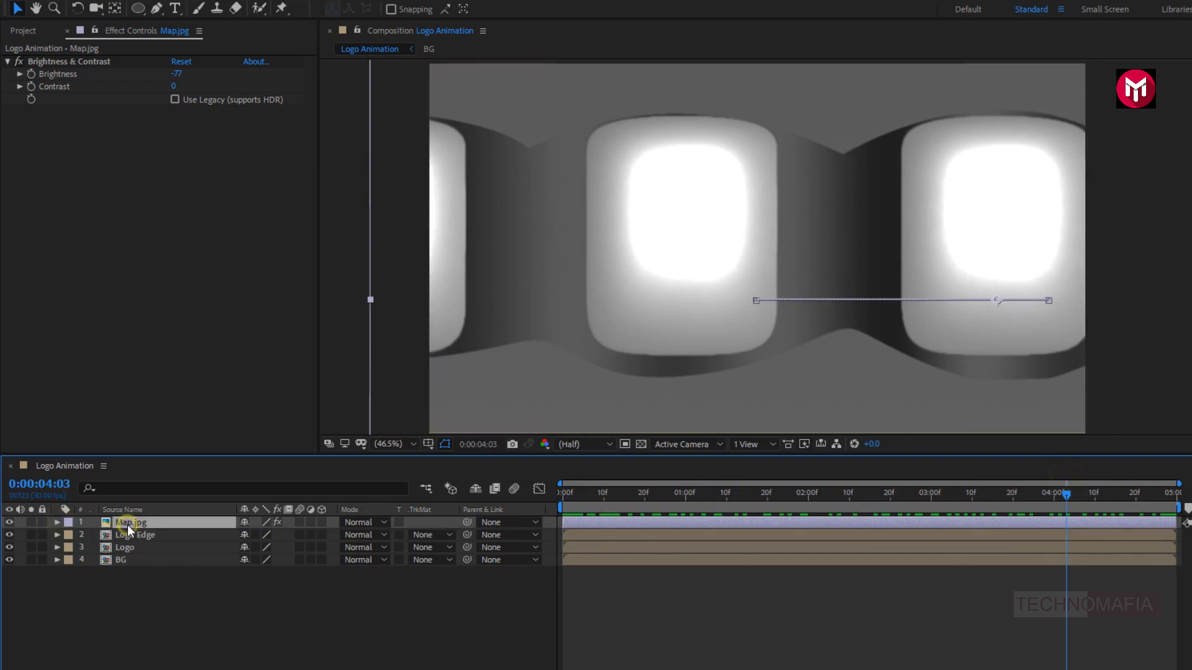
{"action": "right_click", "coordinate": [128, 524]}
{"action": "left_click", "coordinate": [146, 460]}
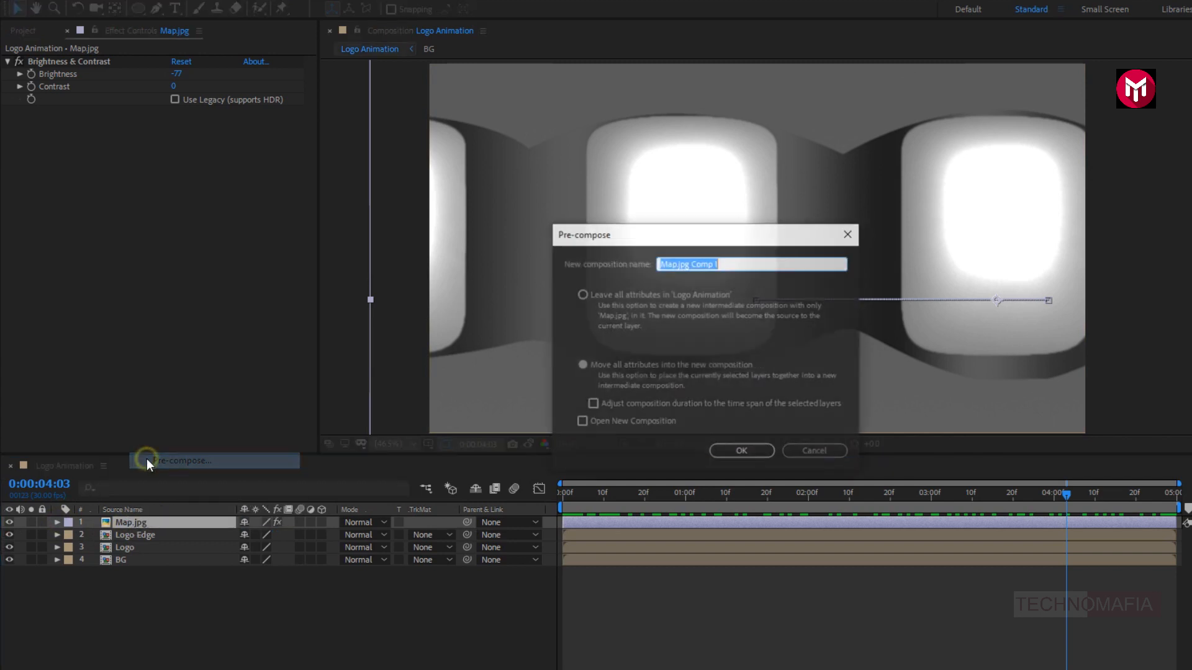
{"action": "type", "text": "Map"}
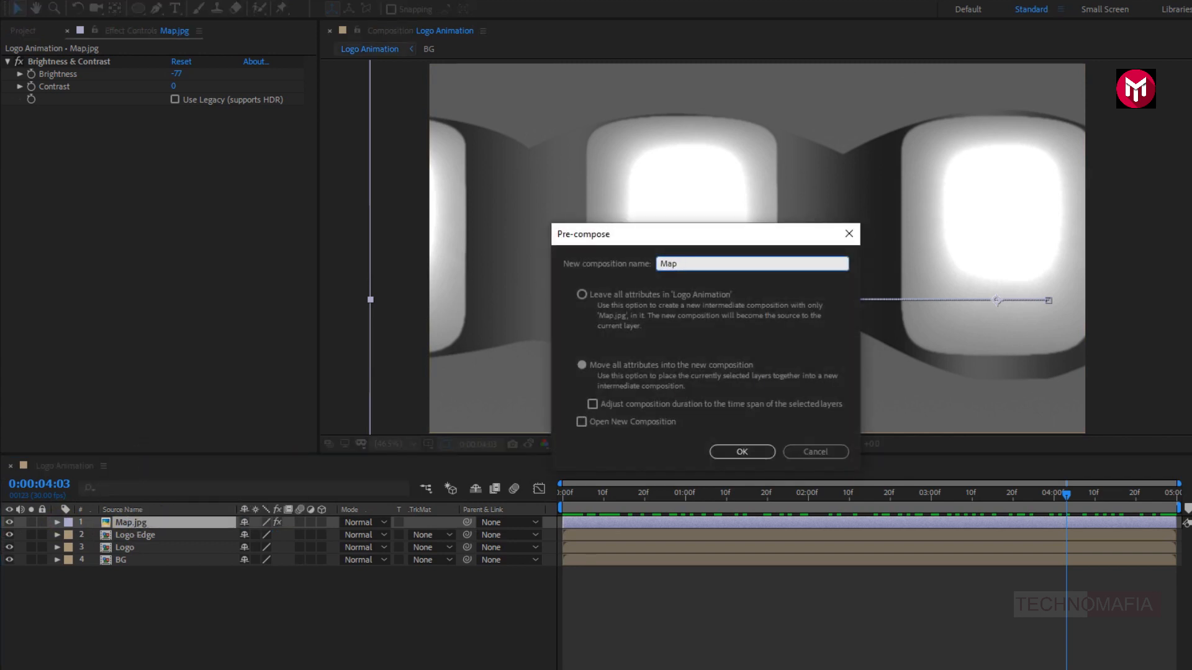
{"action": "left_click", "coordinate": [736, 449]}
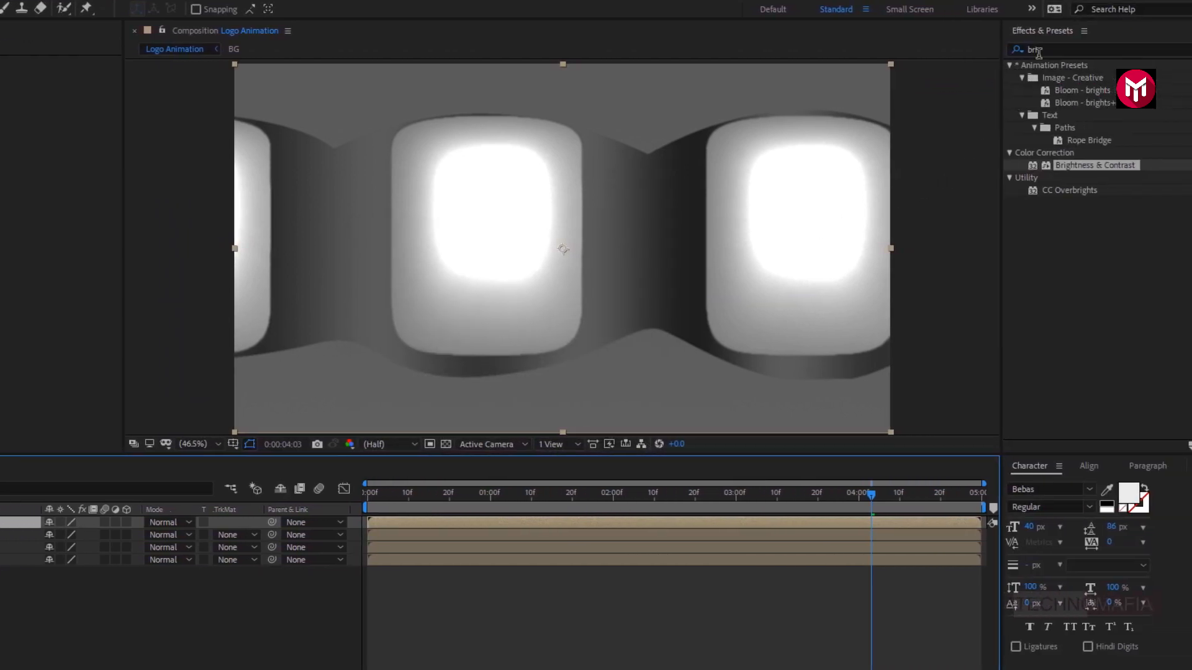
- Apply the CC Glass effect to the Map layer and use the Logo Edge layer as its bump map
{"action": "left_click", "coordinate": [1018, 49]}
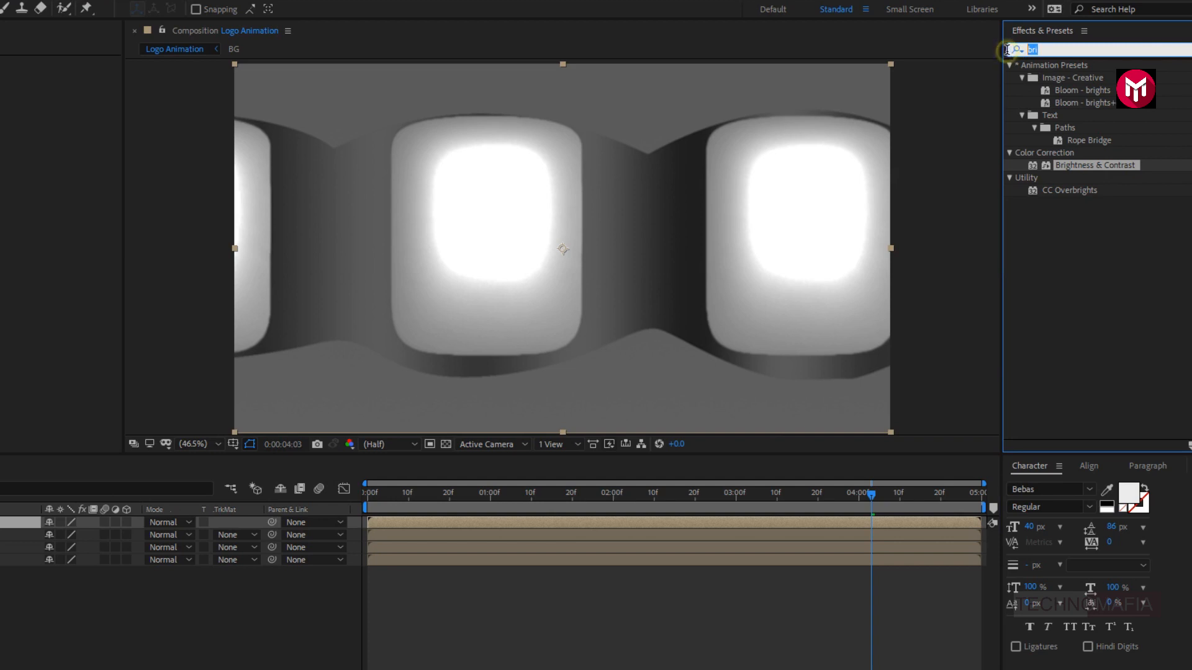
{"action": "type", "text": "cc gl"}
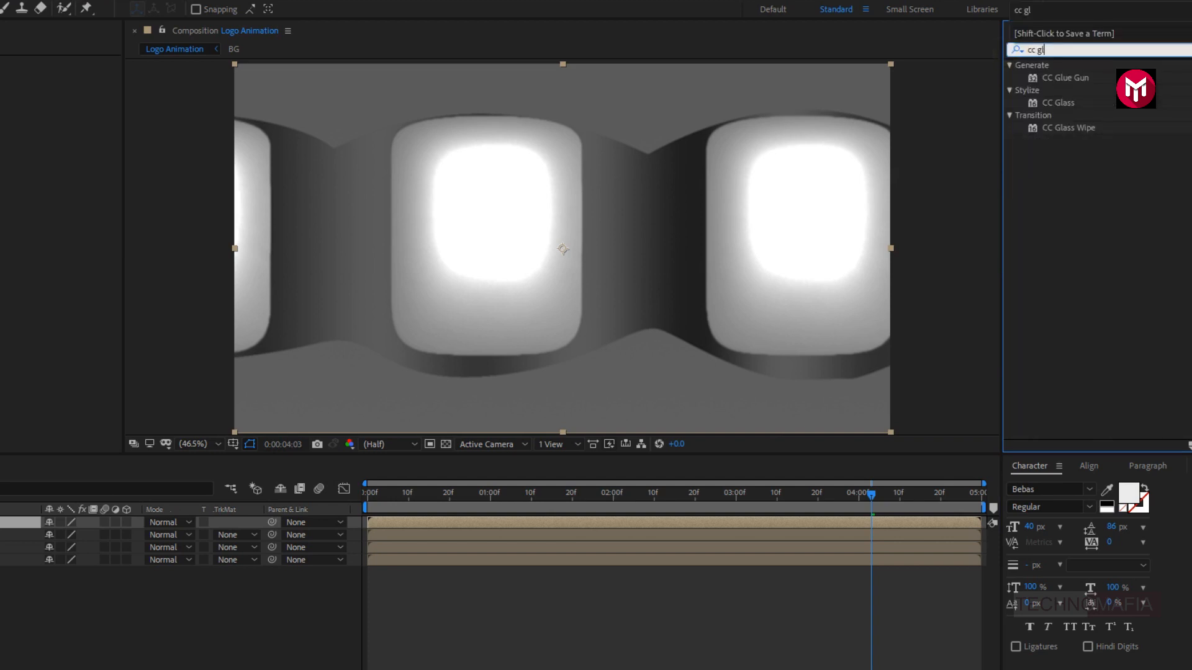
{"action": "double_click", "coordinate": [1068, 106]}
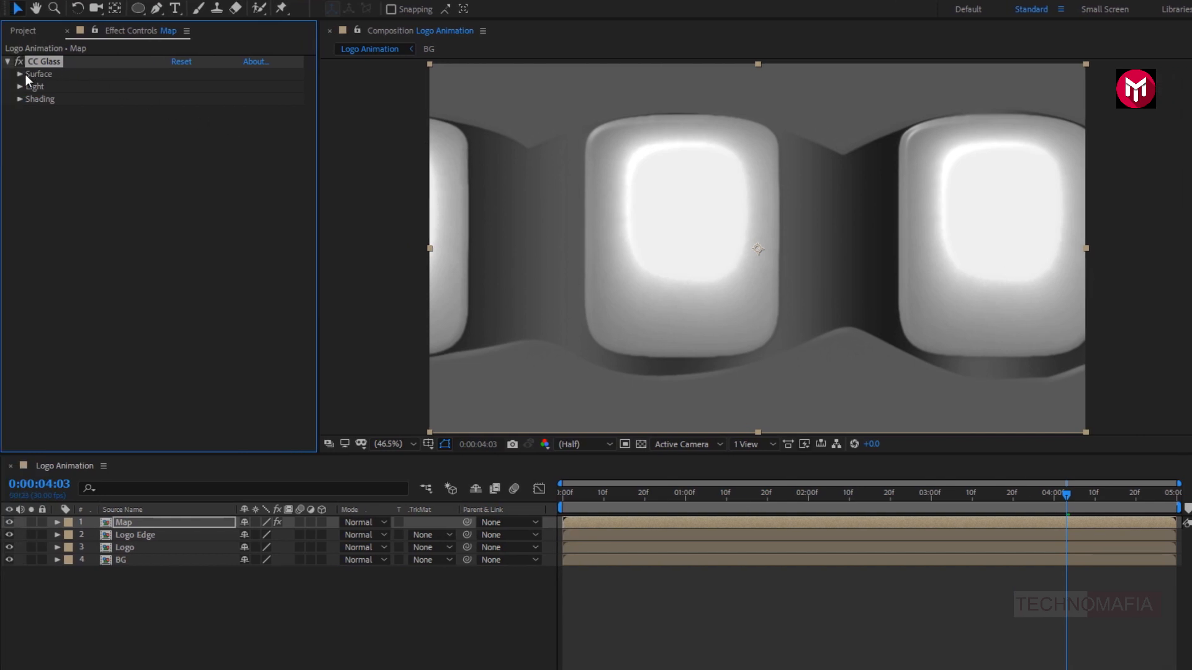
{"action": "left_click", "coordinate": [20, 75]}
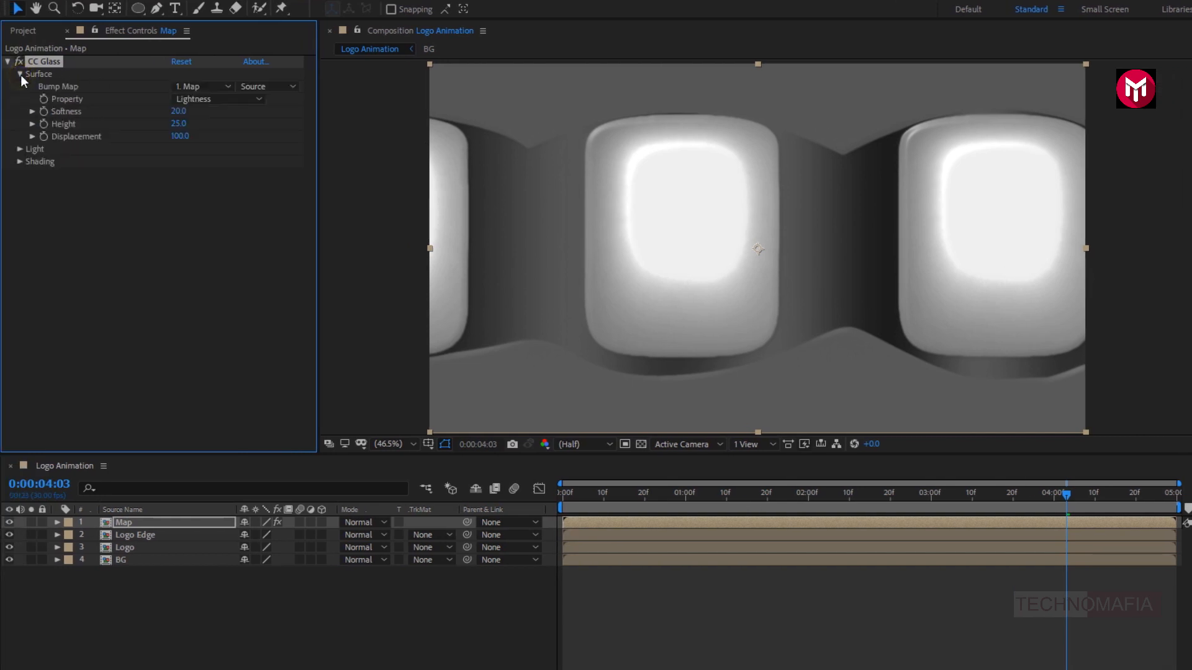
{"action": "left_click", "coordinate": [178, 88]}
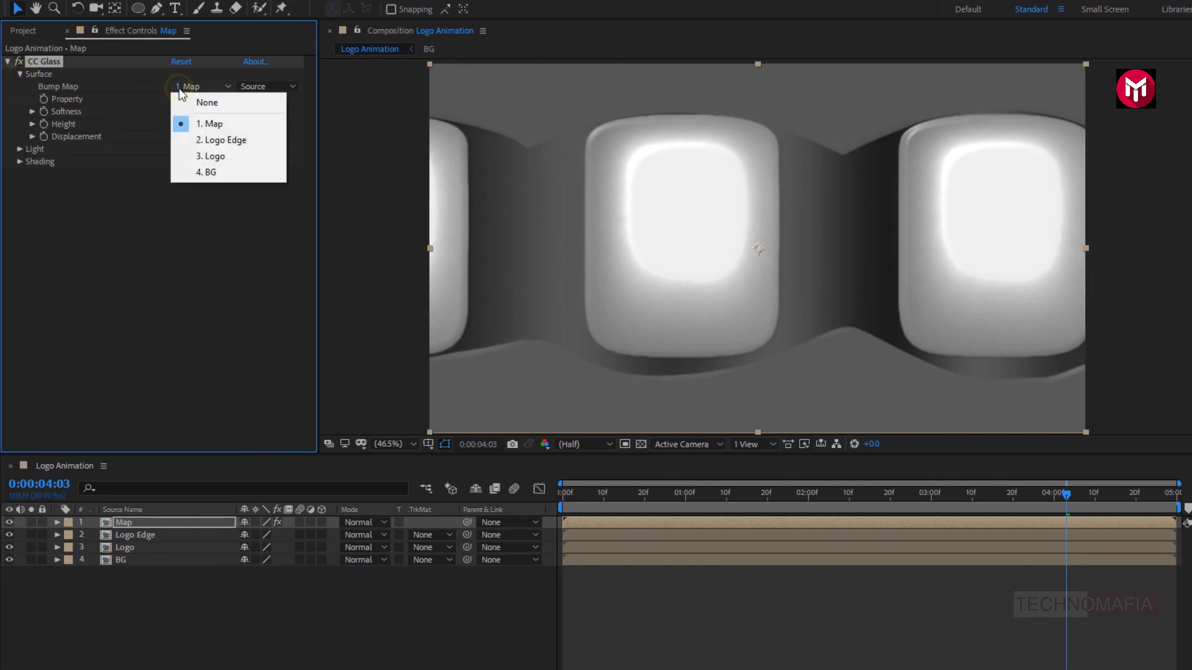
{"action": "left_click", "coordinate": [200, 137]}
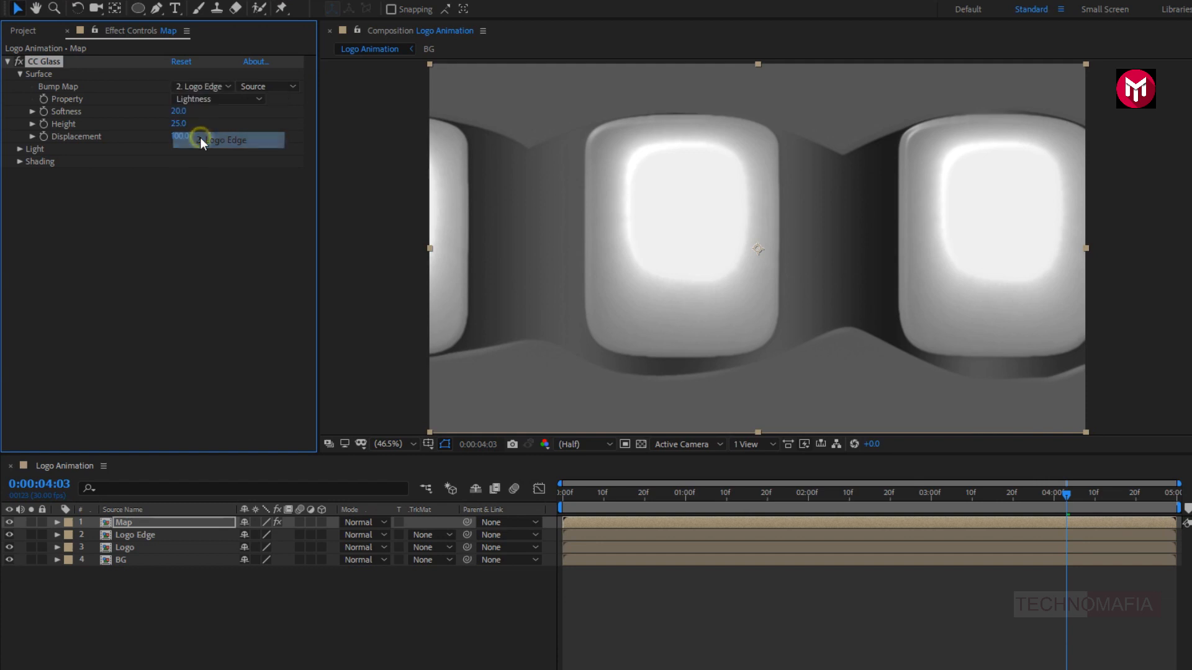
- Set the CC Glass surface to Softness 25, Height 90 and Displacement -300
{"action": "left_click", "coordinate": [179, 112]}
{"action": "type", "text": "25"}
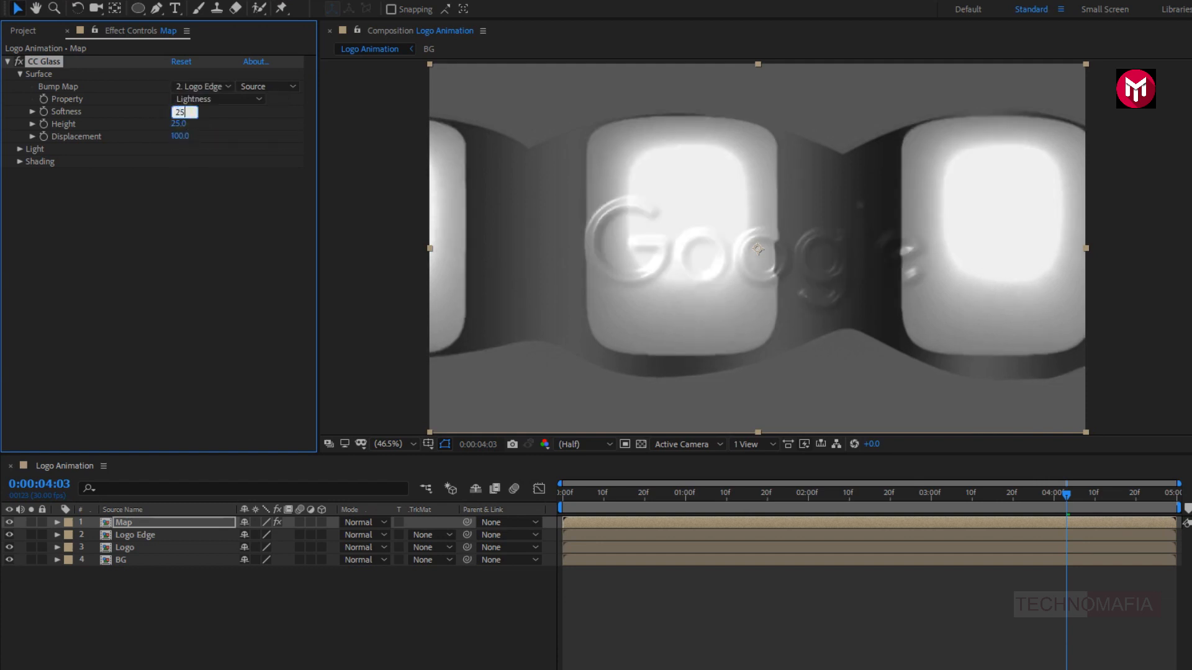
{"action": "key", "text": "Return"}
{"action": "left_click", "coordinate": [178, 124]}
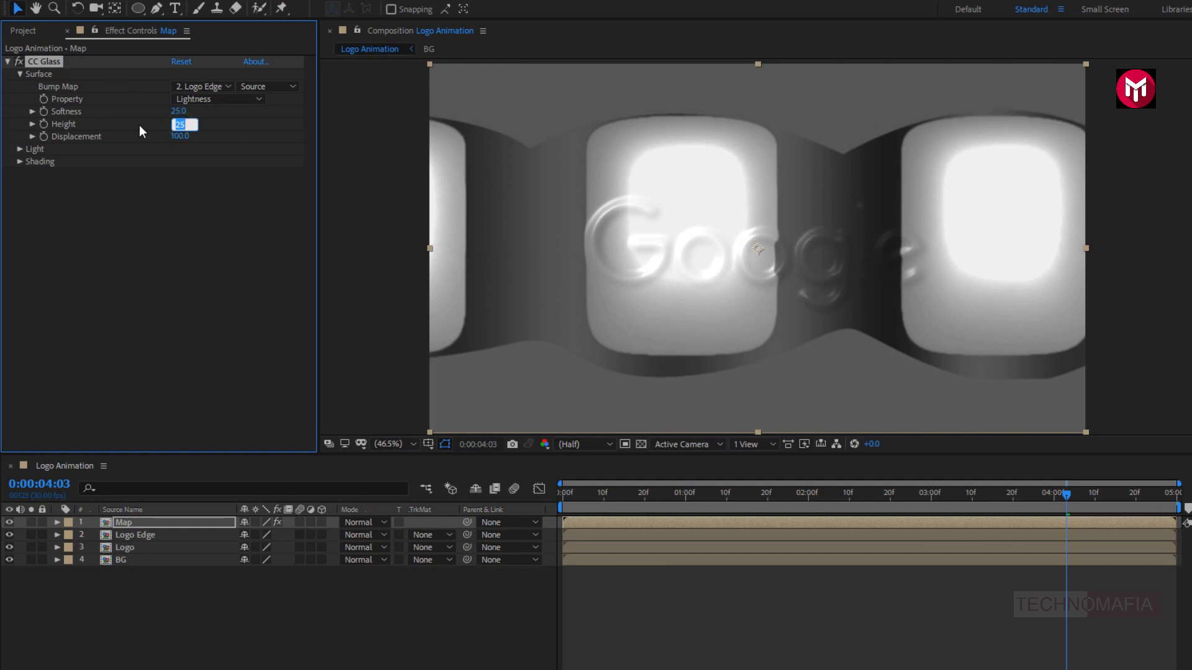
{"action": "type", "text": "90"}
{"action": "key", "text": "Return"}
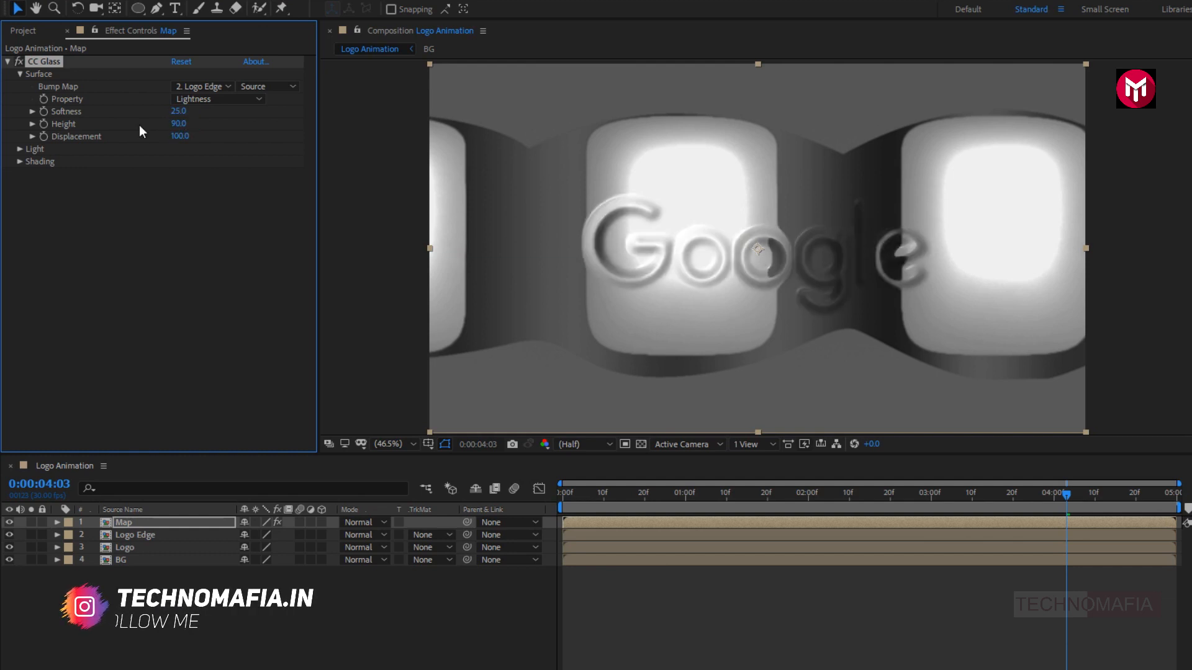
{"action": "type", "text": "-300"}
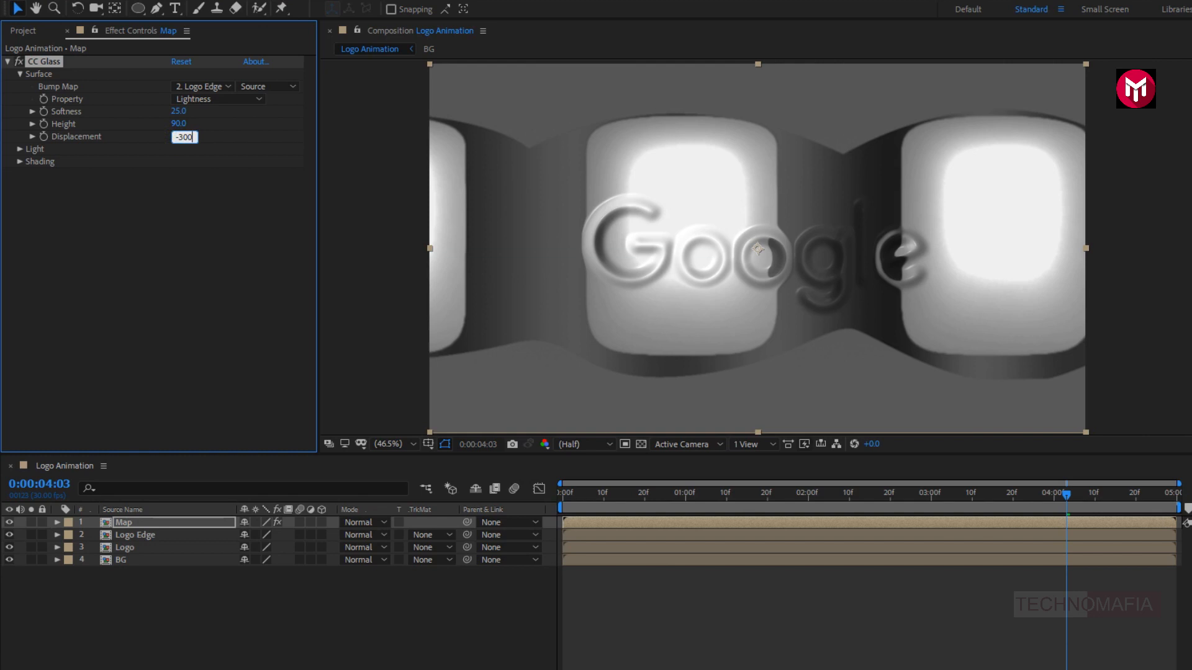
{"action": "key", "text": "Return"}
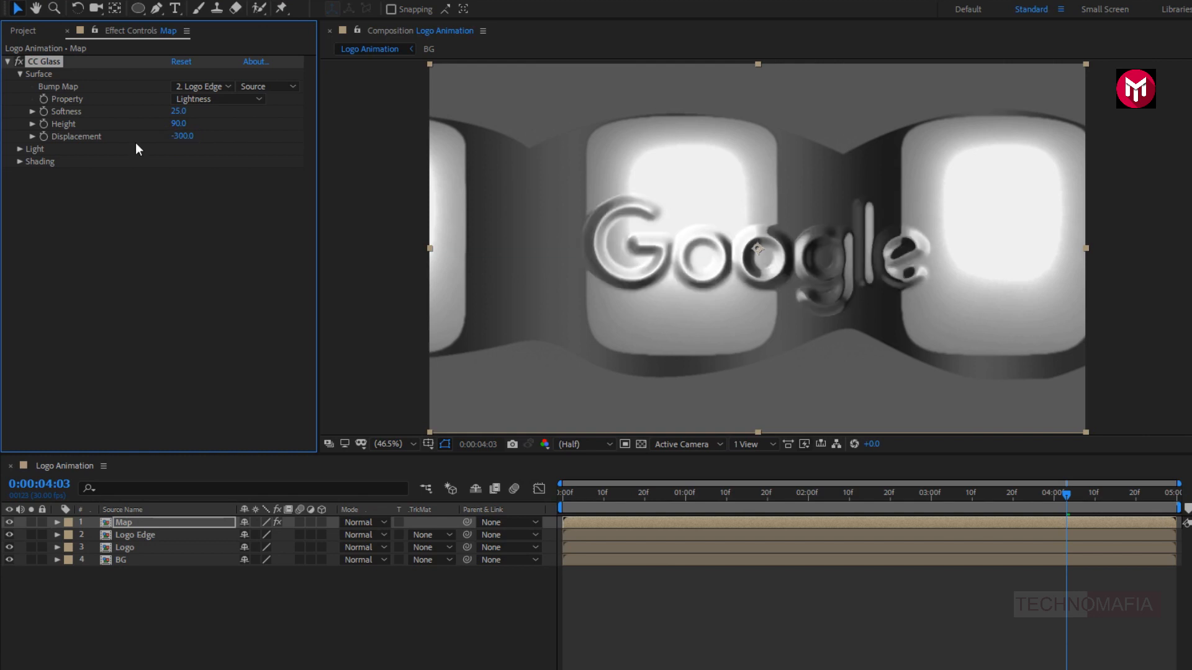
- Change the CC Glass light type to Point Light and set its Light Height to 100
{"action": "left_click", "coordinate": [21, 149]}
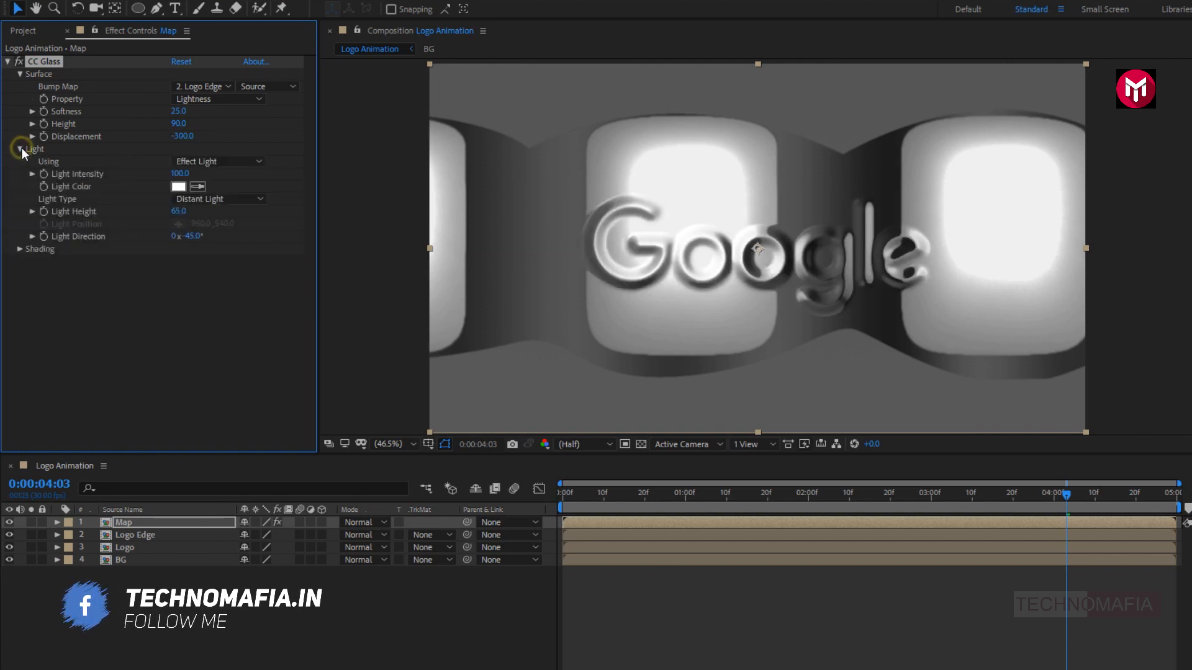
{"action": "left_click", "coordinate": [177, 198]}
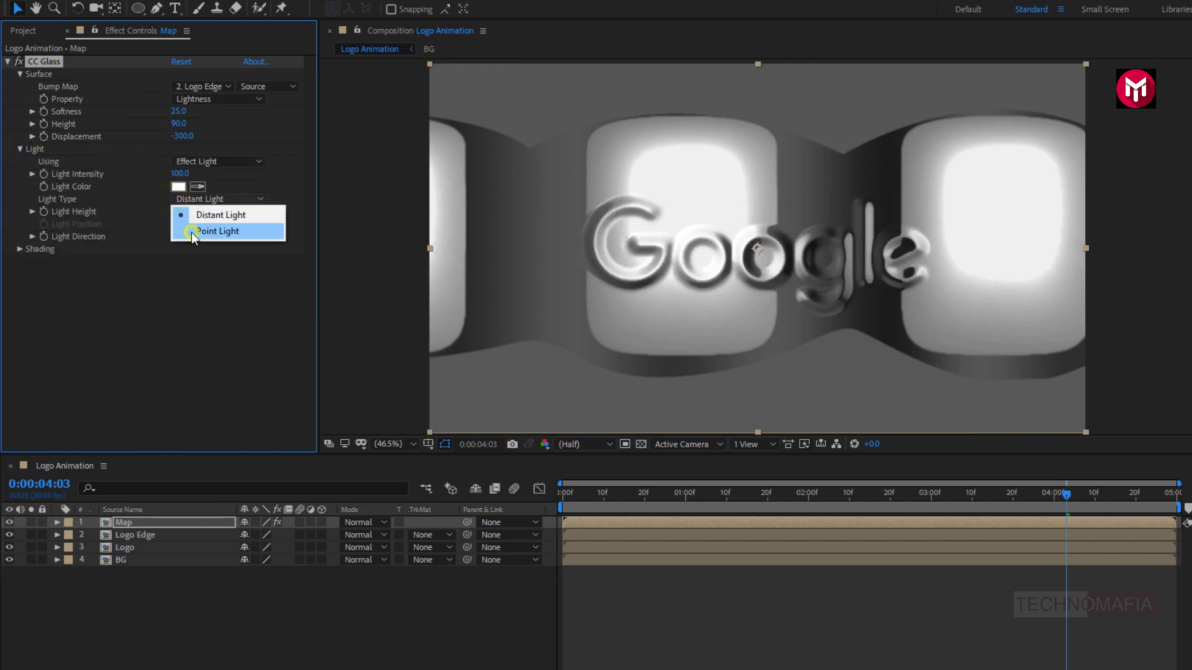
{"action": "left_click", "coordinate": [191, 232]}
{"action": "left_click", "coordinate": [179, 212]}
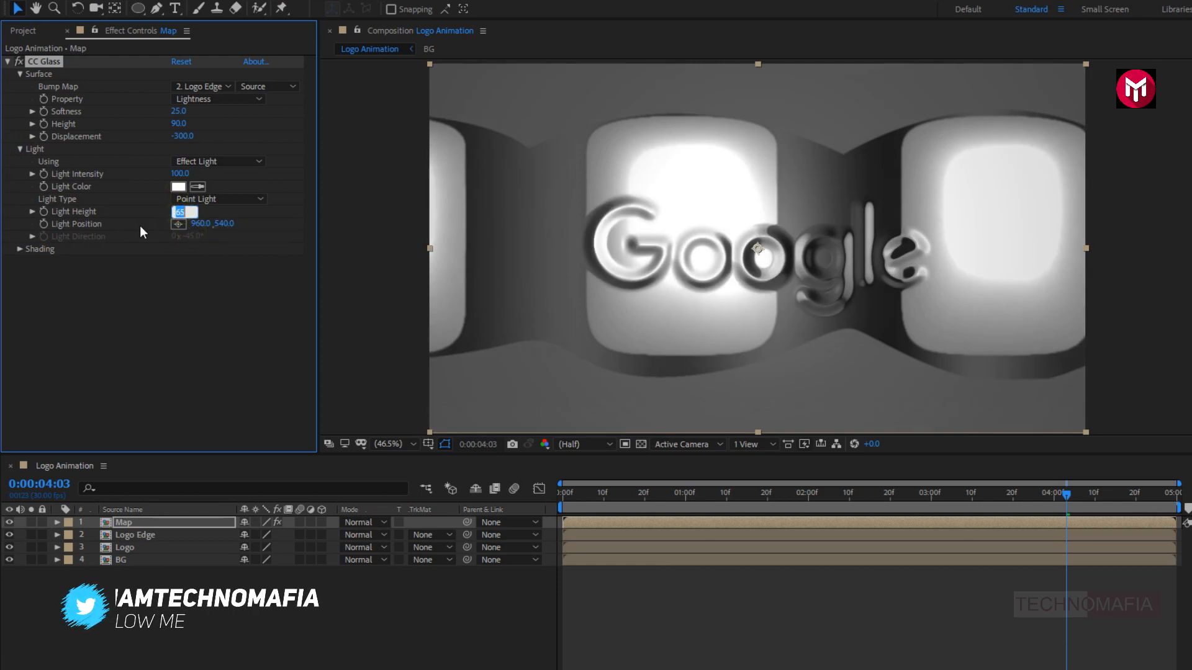
{"action": "type", "text": "100"}
{"action": "key", "text": "Return"}
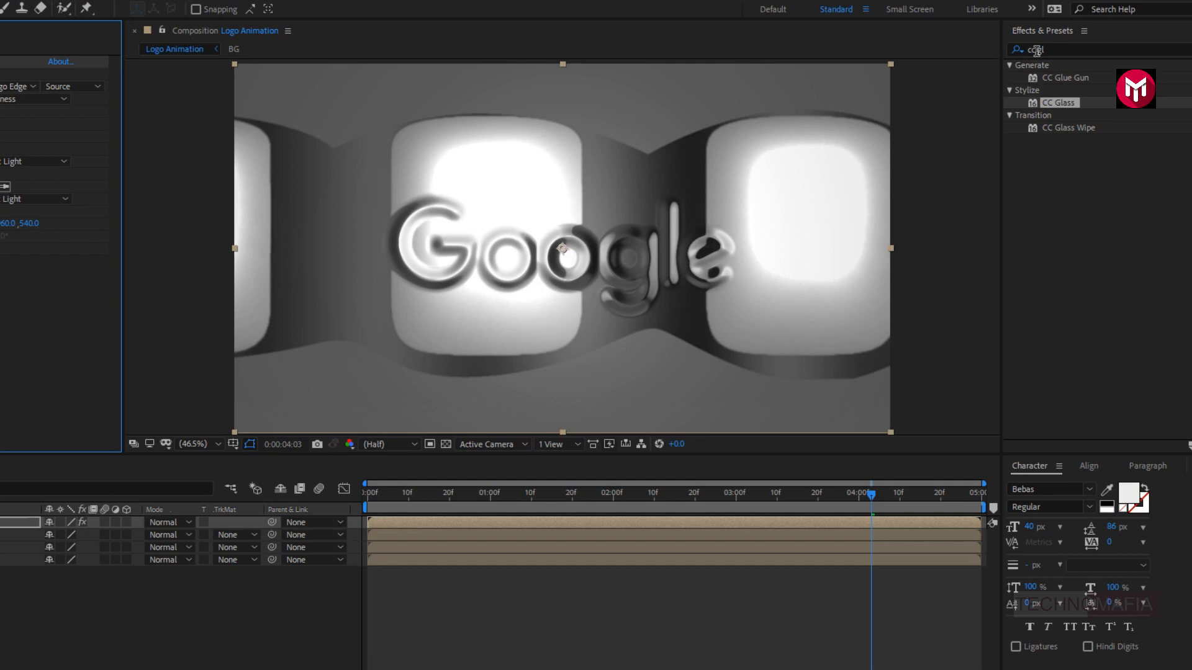
- Apply the CC Blobbylize effect to the Map layer and use the Logo Edge layer as its blob layer
{"action": "left_click", "coordinate": [1034, 50]}
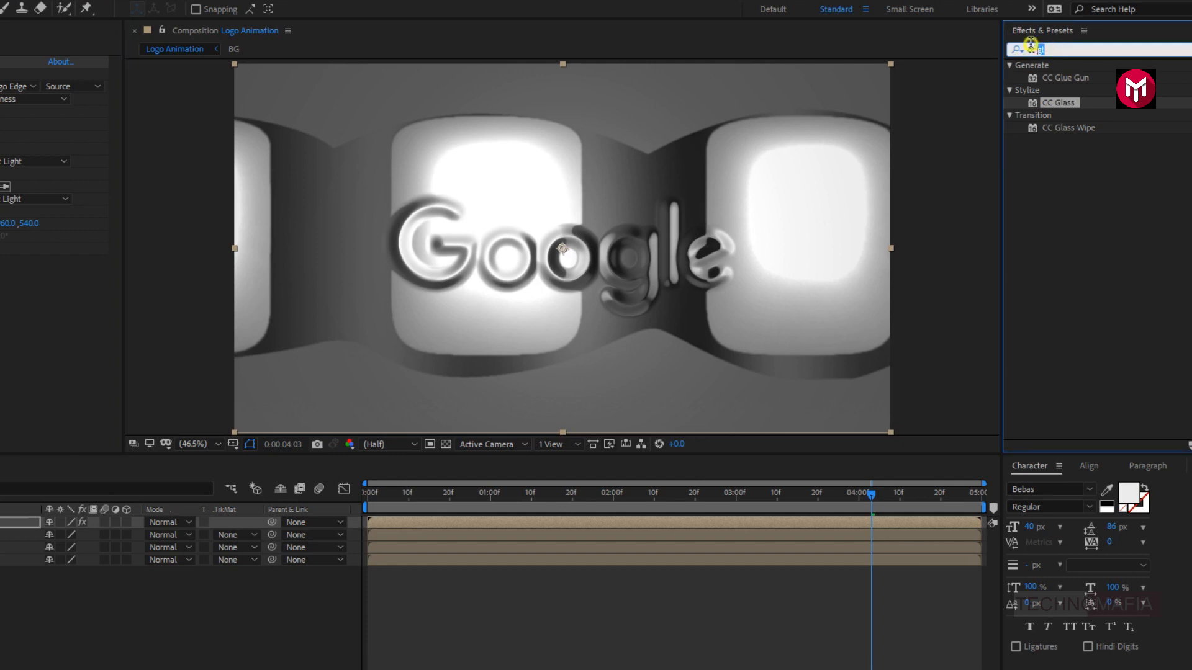
{"action": "type", "text": "cc bl"}
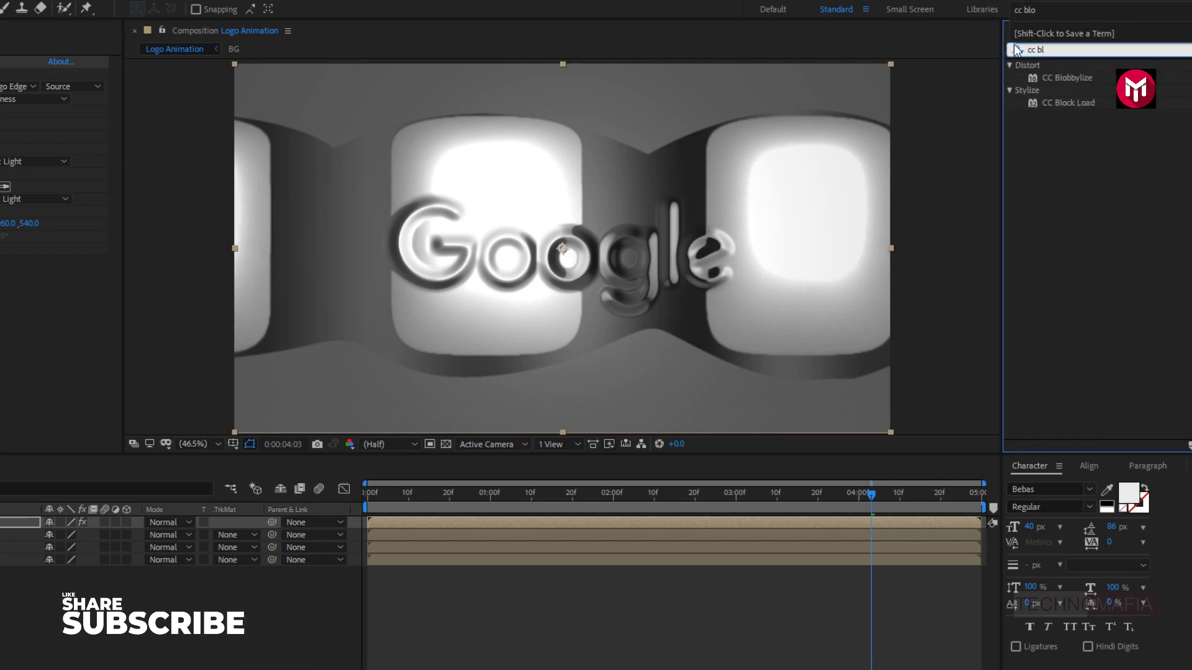
{"action": "double_click", "coordinate": [1068, 78]}
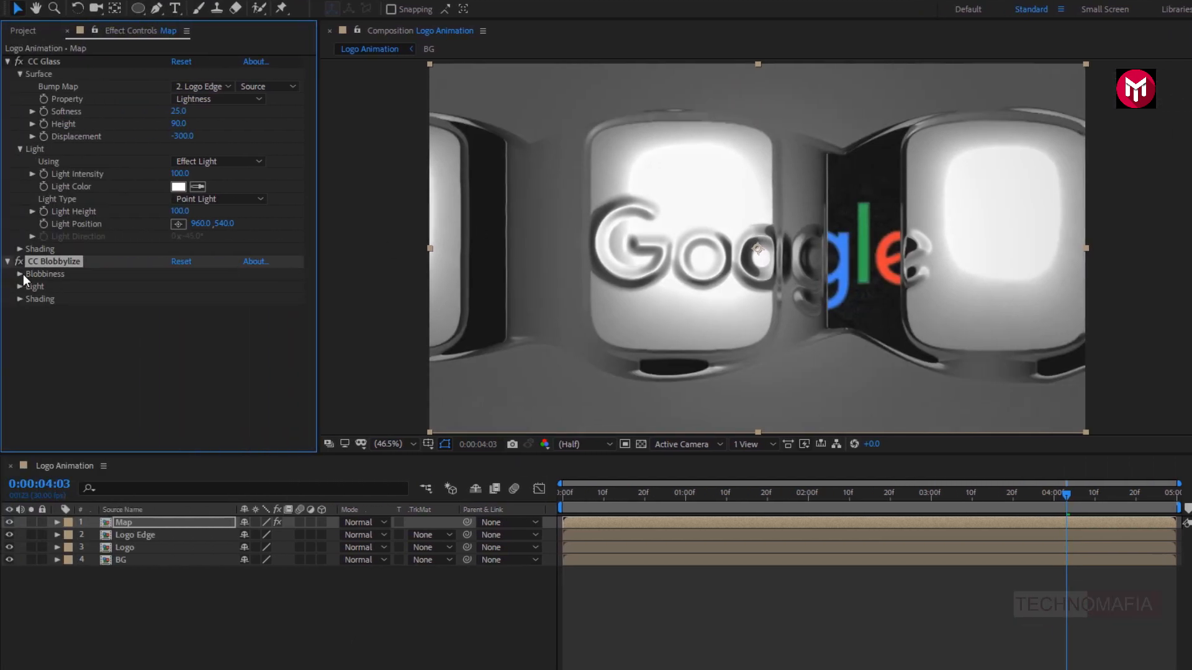
{"action": "left_click", "coordinate": [22, 274]}
{"action": "left_click", "coordinate": [187, 285]}
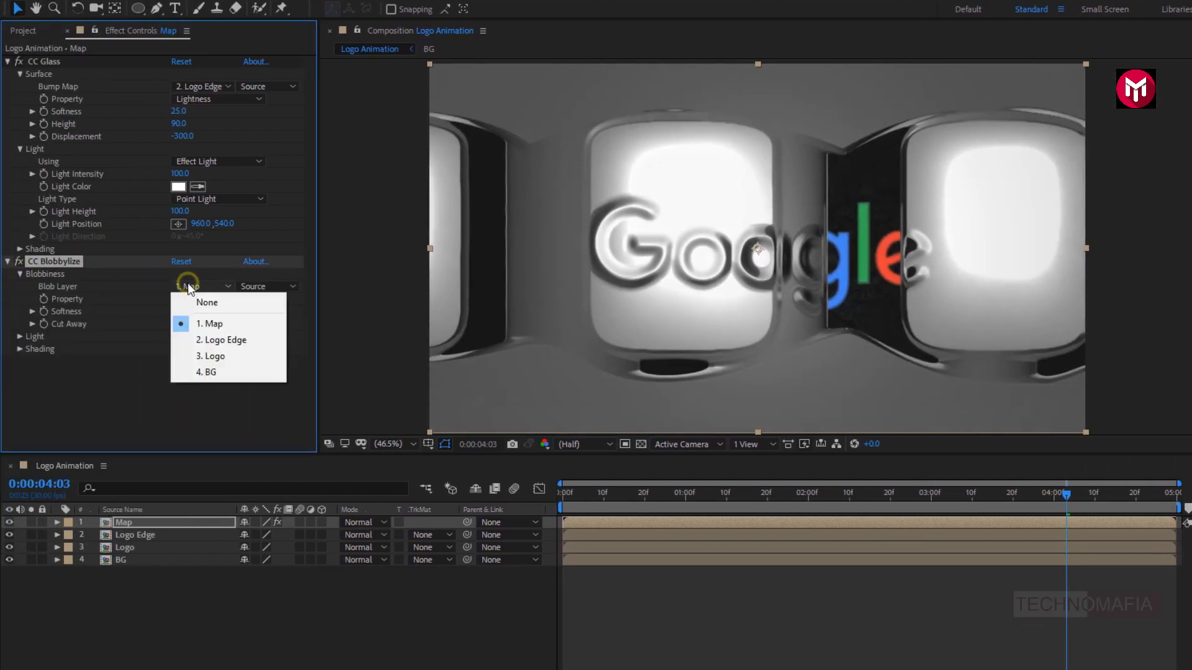
{"action": "left_click", "coordinate": [197, 339]}
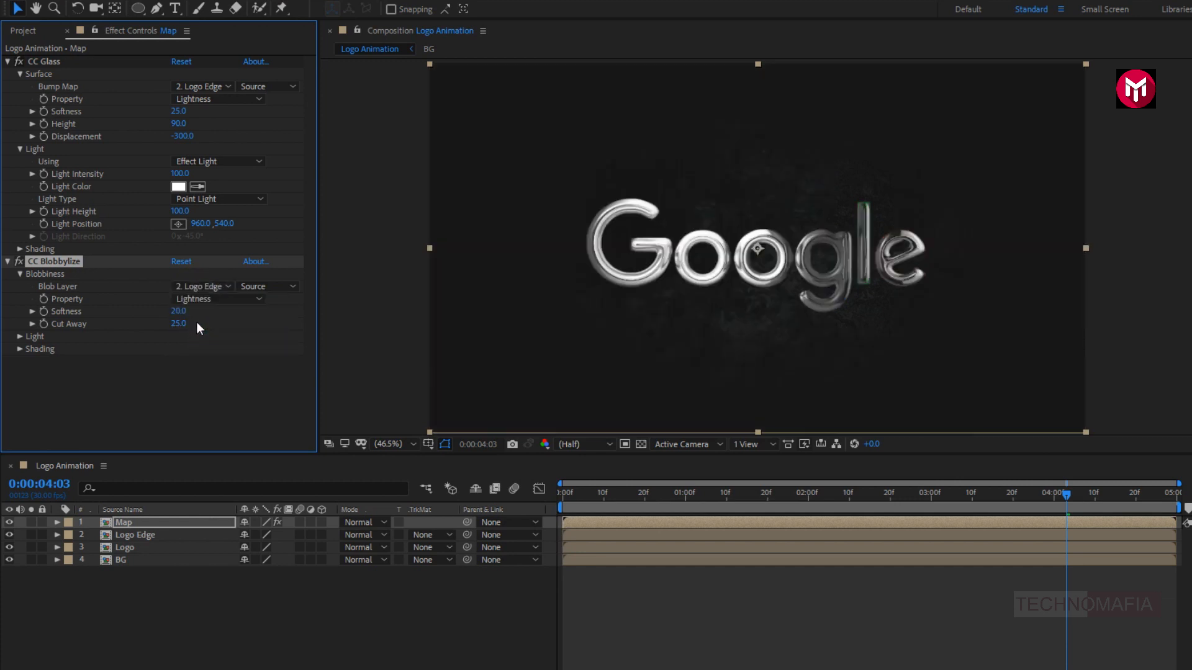
- Set the CC Blobbylize Softness to 3 and Cut Away to 0
{"action": "left_click", "coordinate": [178, 311]}
{"action": "type", "text": "3"}
{"action": "key", "text": "Return"}
{"action": "left_click", "coordinate": [180, 324]}
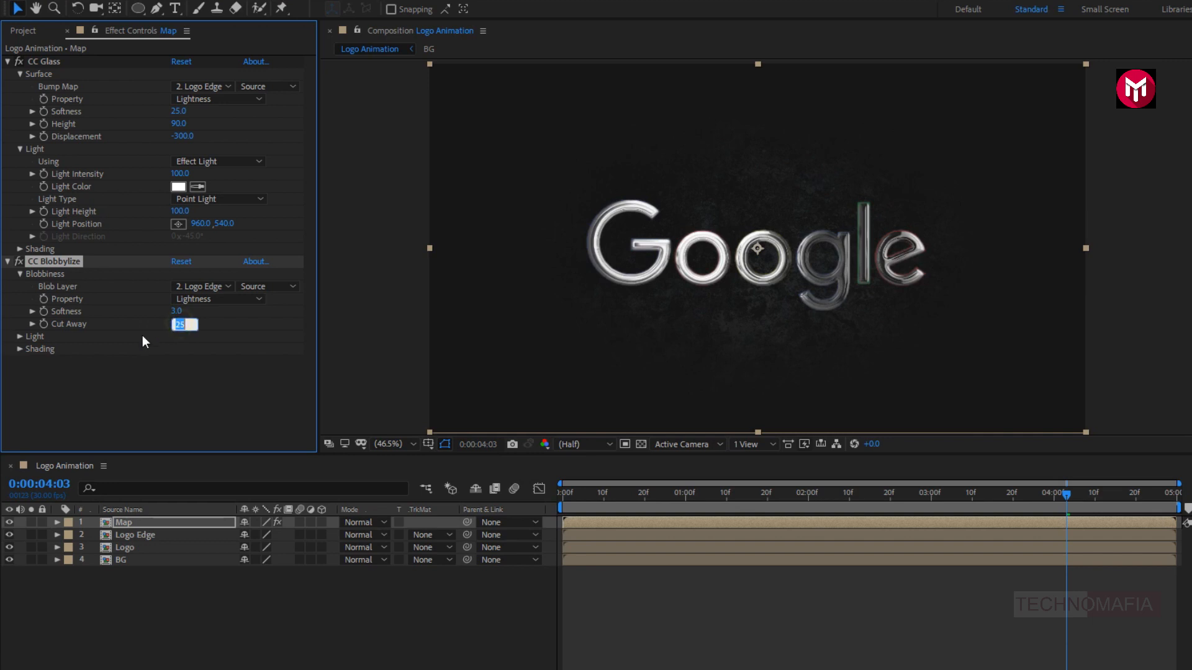
{"action": "type", "text": "0"}
{"action": "key", "text": "Return"}
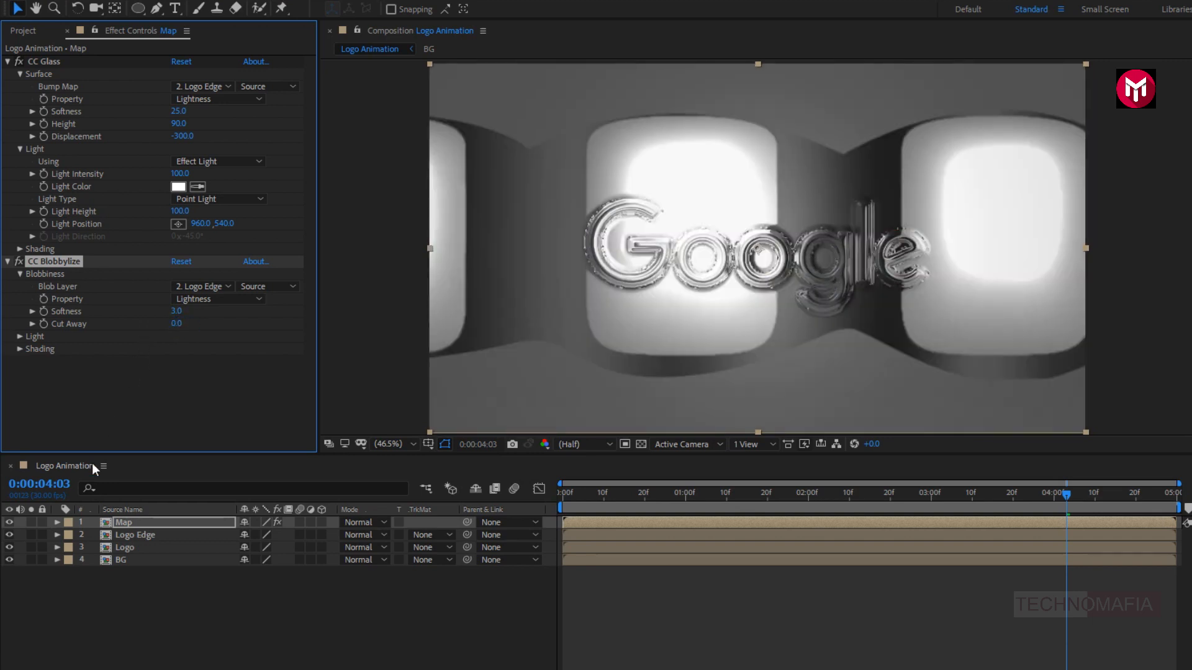
- Hide the Logo Edge layer and add the Logo composition to the timeline directly above the Map layer
{"action": "left_click", "coordinate": [9, 535]}
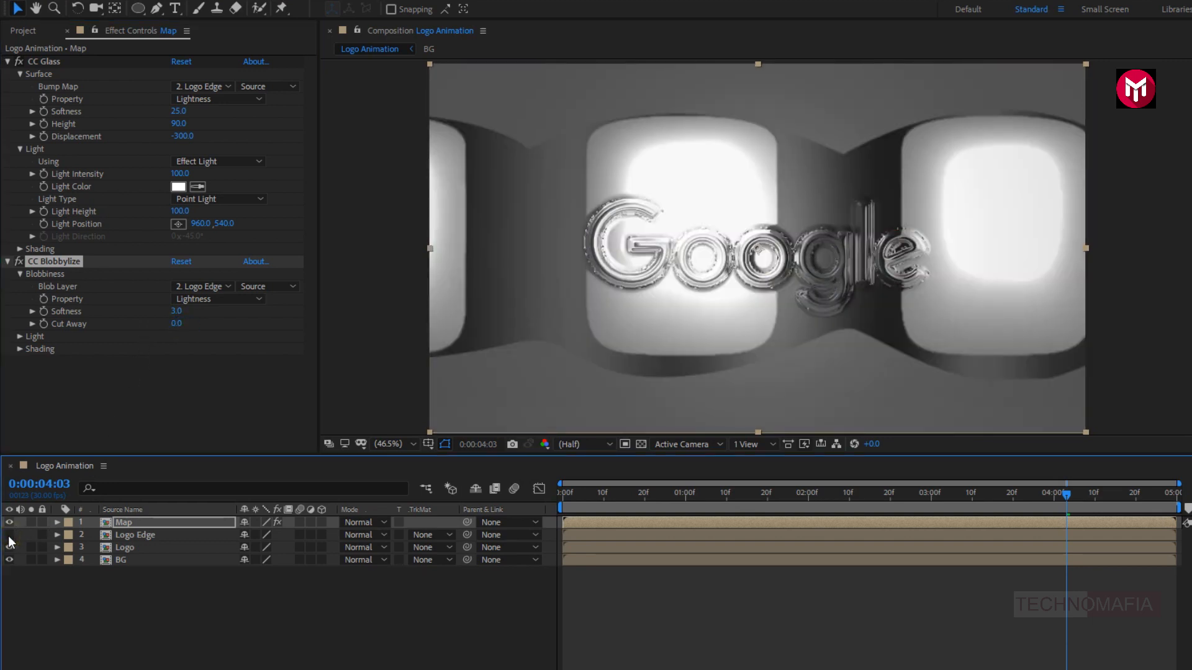
{"action": "left_click", "coordinate": [23, 30]}
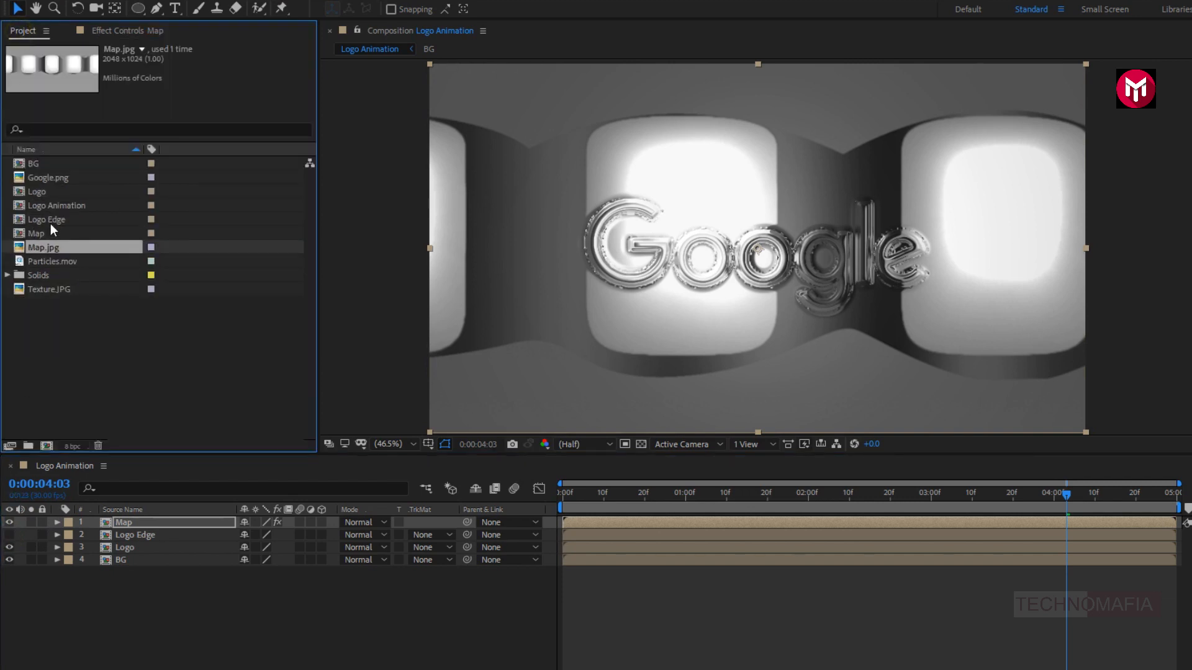
{"action": "left_click_drag", "start_coordinate": [42, 193], "coordinate": [140, 519]}
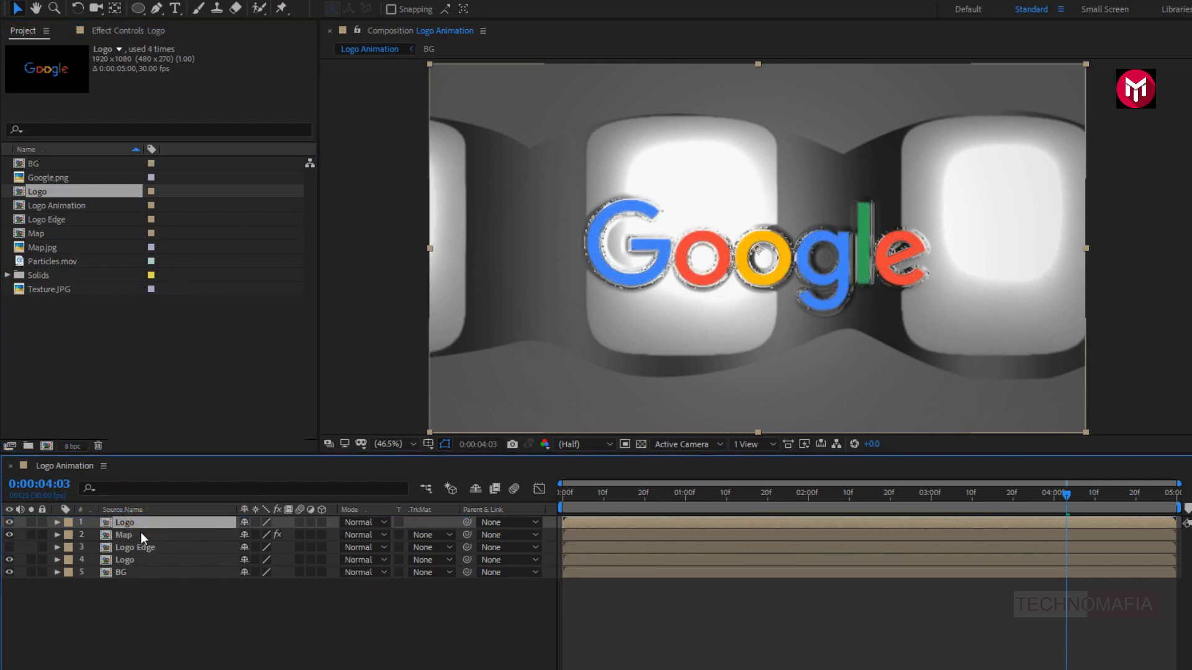
- Set the Map layer's track matte to Alpha, using the Logo layer above it
{"action": "left_click", "coordinate": [140, 534]}
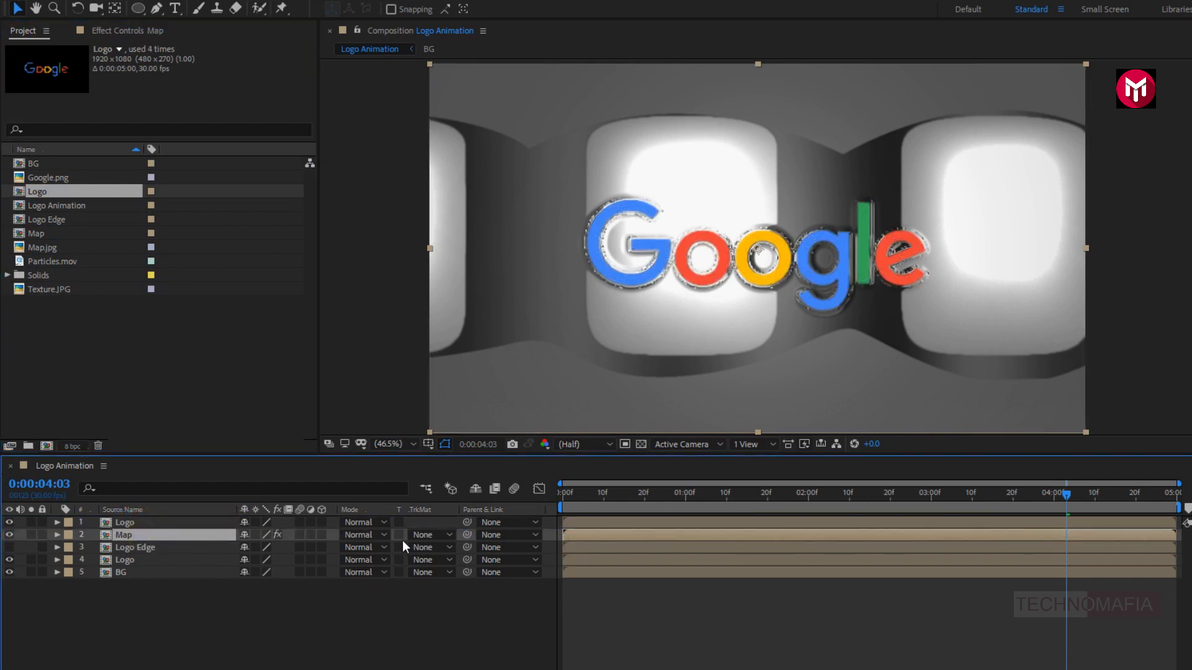
{"action": "left_click", "coordinate": [431, 537]}
{"action": "left_click", "coordinate": [453, 576]}
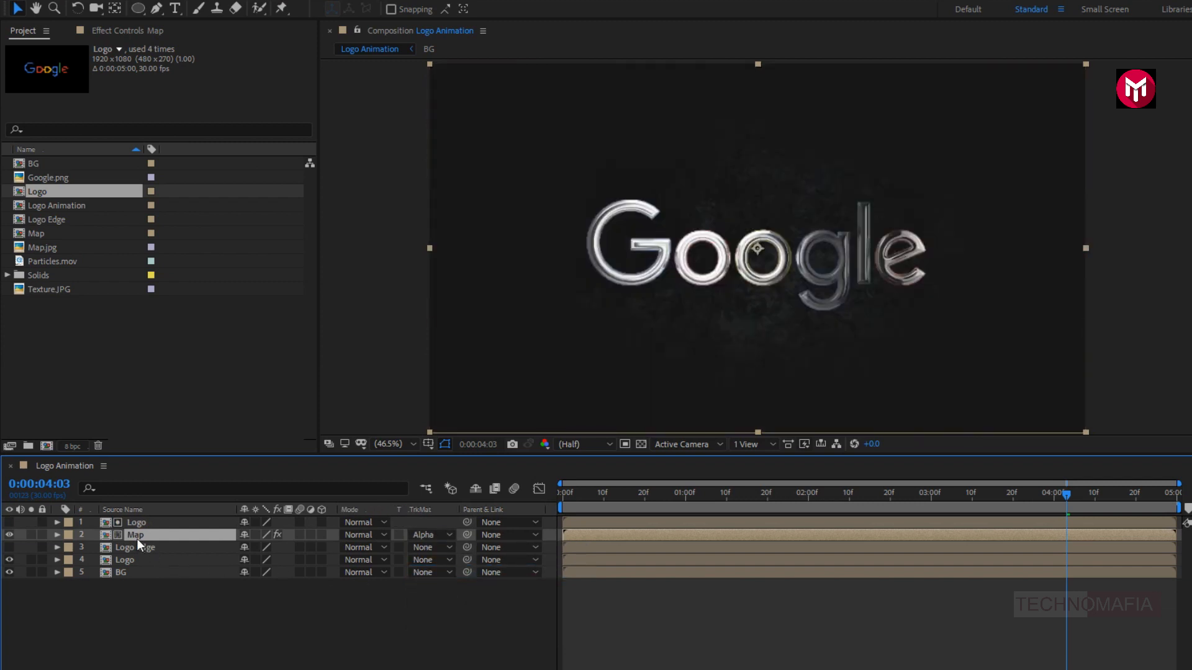
- Duplicate the Map layer so the copy sits on top of the stack, and delete CC Blobbylize from that copy
{"action": "key", "text": "ctrl+d"}
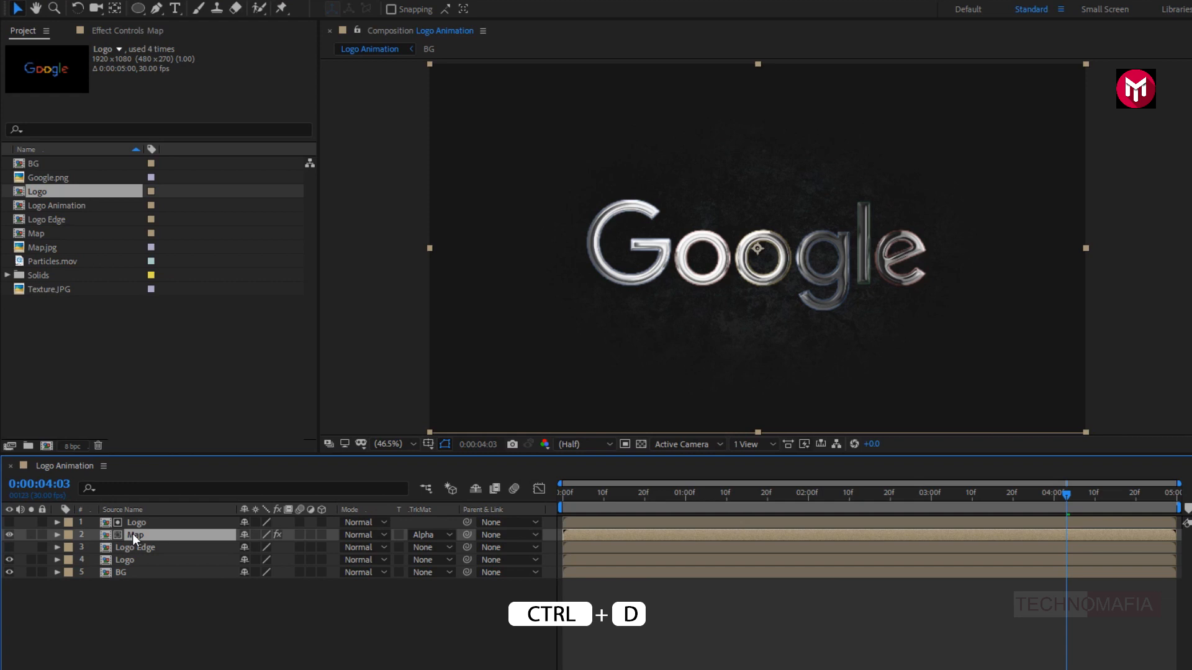
{"action": "key", "text": "ctrl+d"}
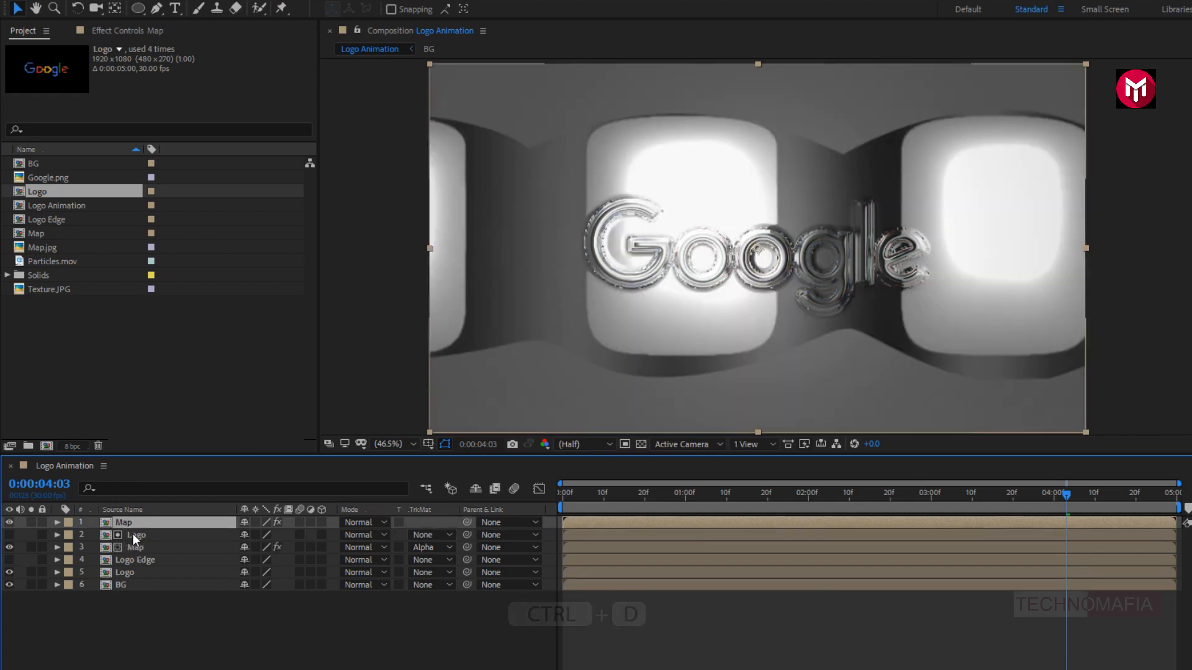
{"action": "left_click", "coordinate": [97, 30]}
{"action": "left_click", "coordinate": [58, 115]}
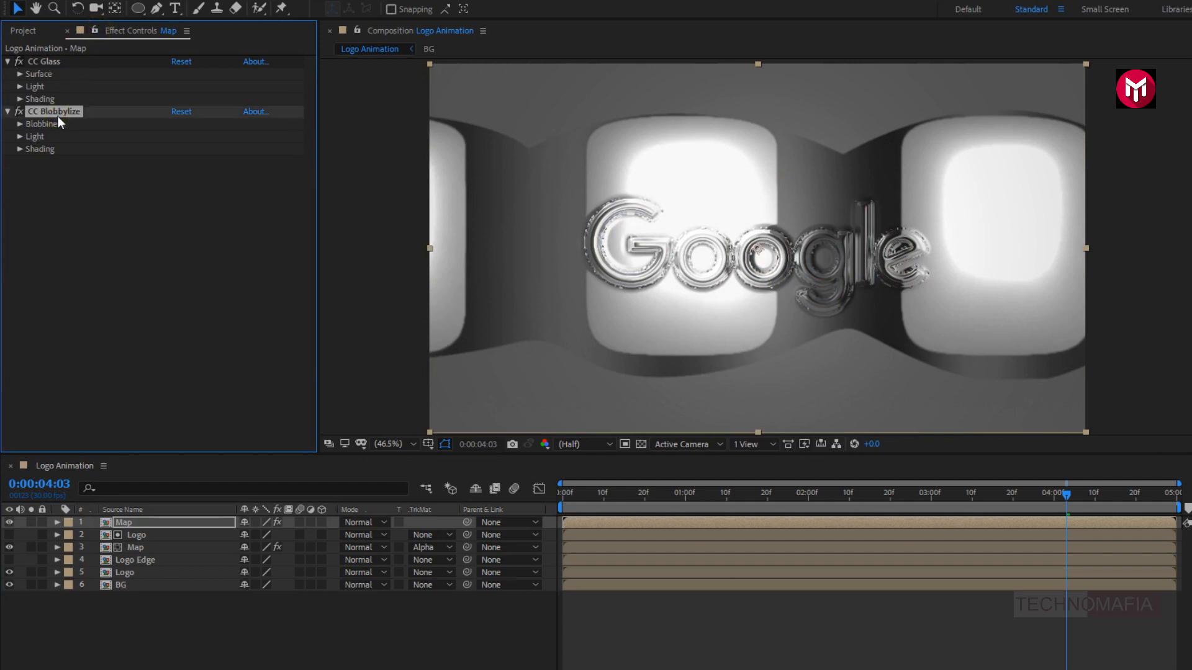
{"action": "key", "text": "Delete"}
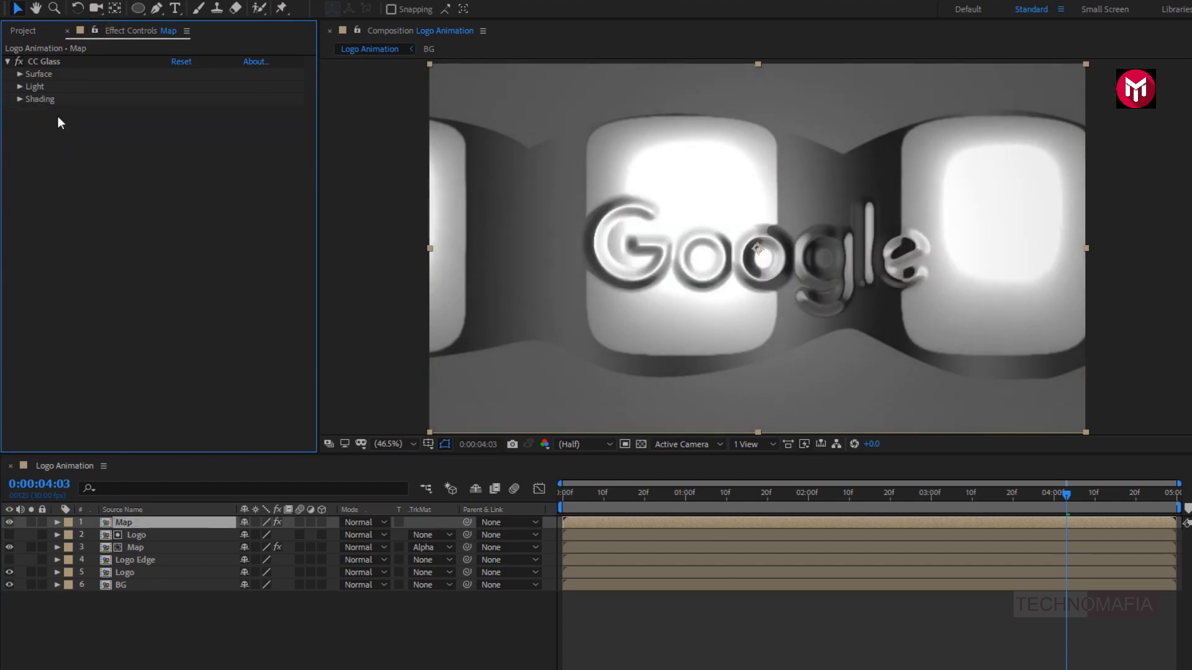
- Set the topmost Map layer's opacity to 50% and its blending mode to Multiply
{"action": "key", "text": "t"}
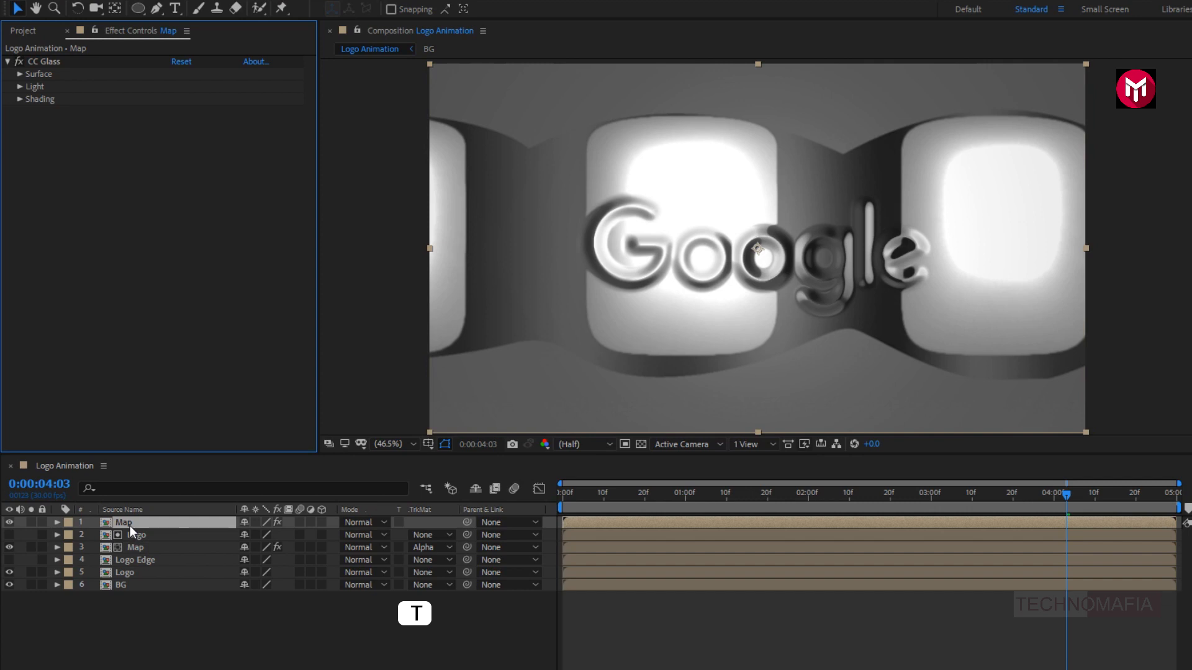
{"action": "left_click", "coordinate": [247, 535]}
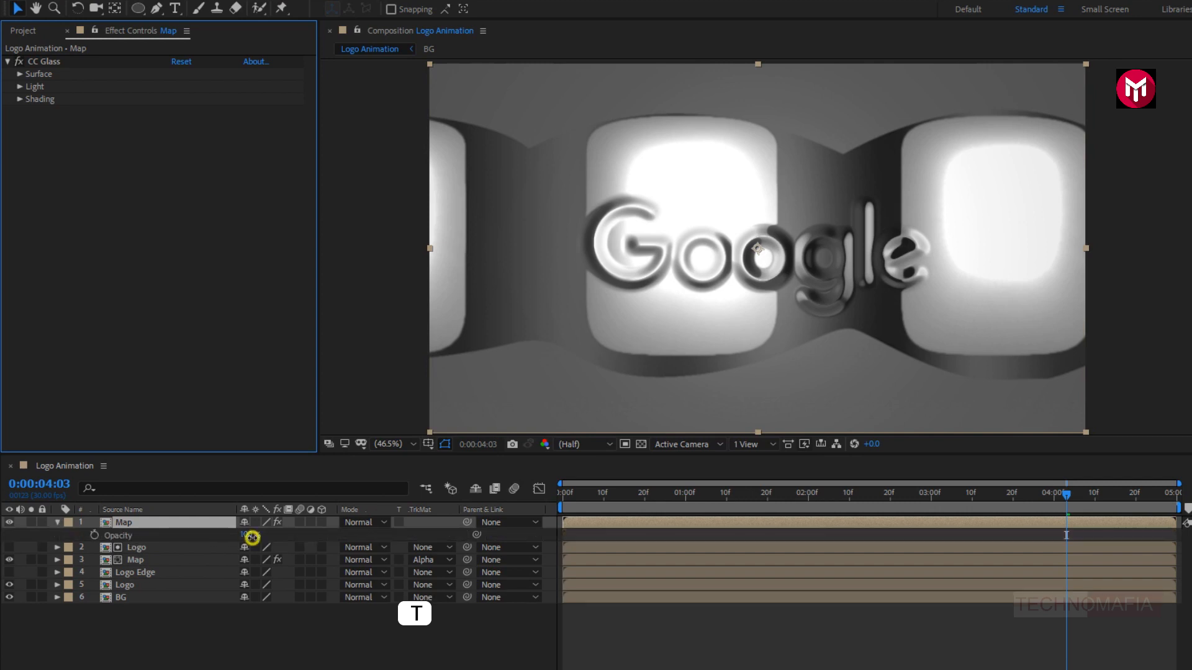
{"action": "type", "text": "50"}
{"action": "key", "text": "Return"}
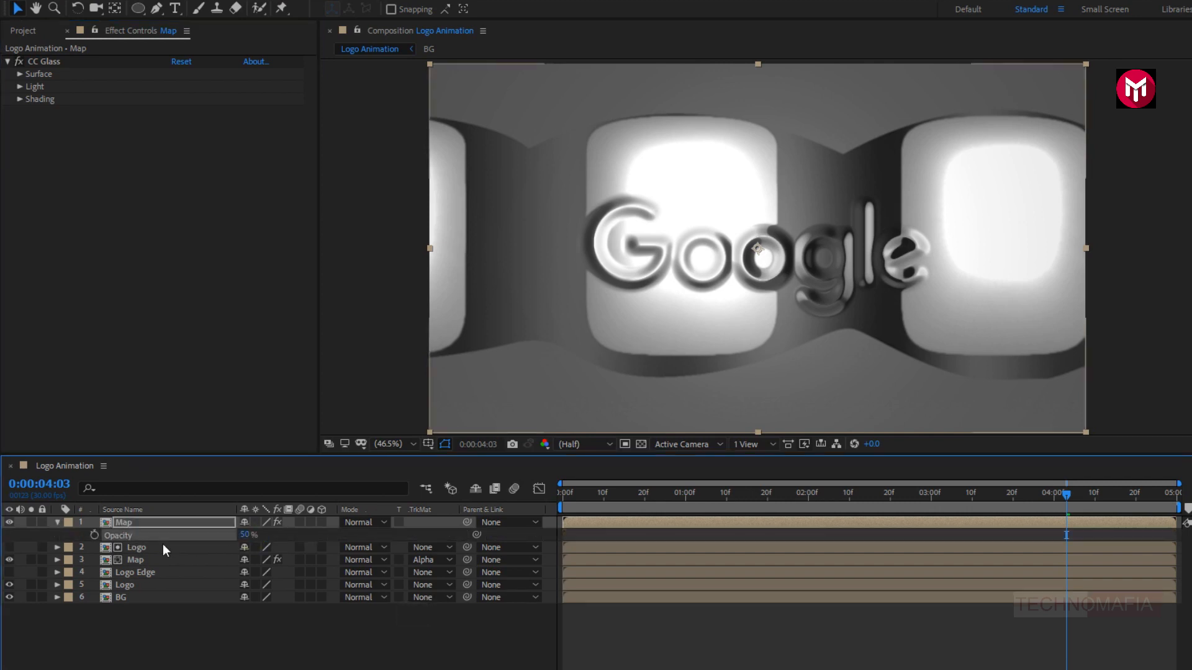
{"action": "left_click", "coordinate": [57, 522]}
{"action": "left_click", "coordinate": [114, 521]}
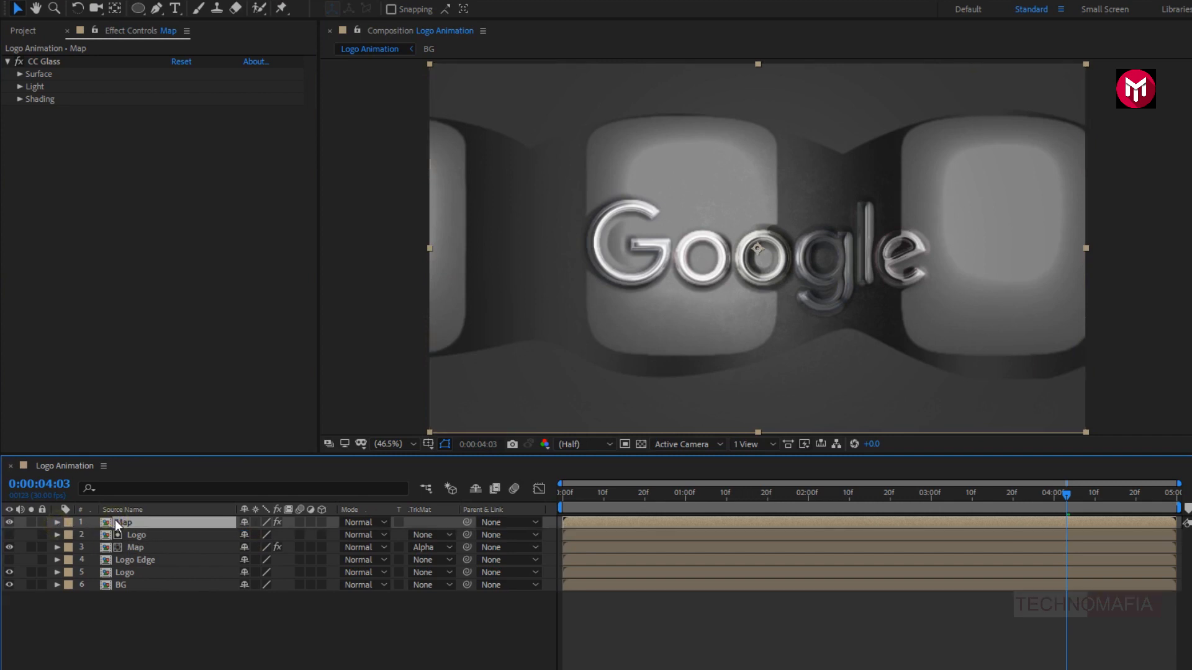
{"action": "left_click", "coordinate": [358, 520]}
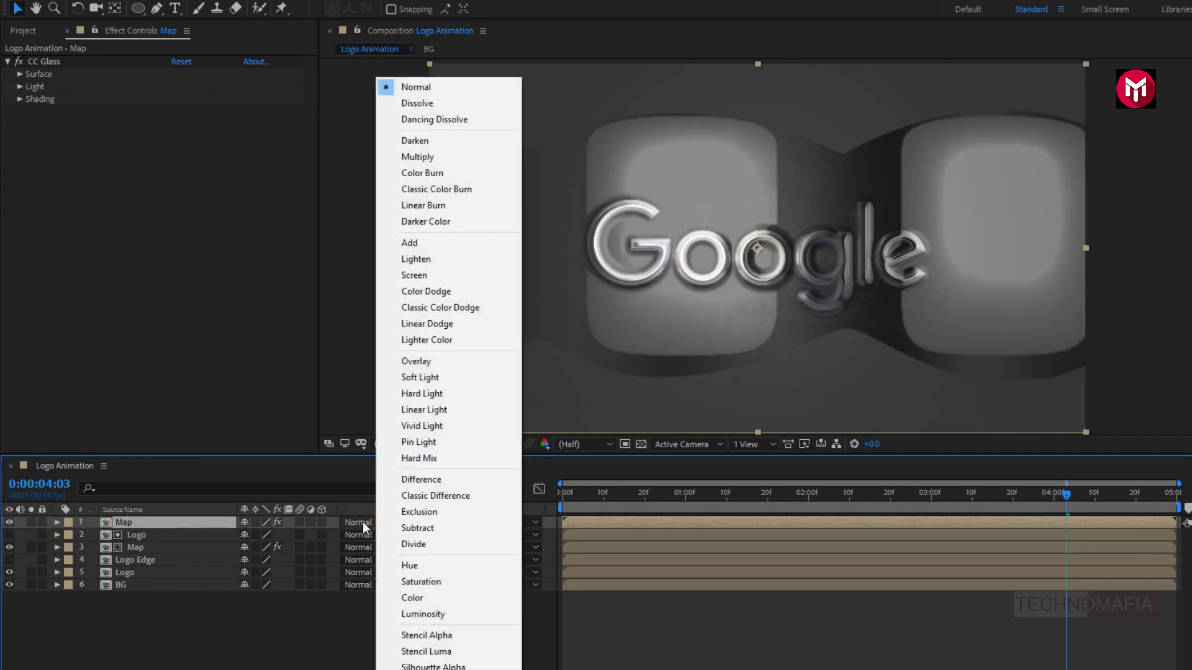
{"action": "left_click", "coordinate": [418, 157]}
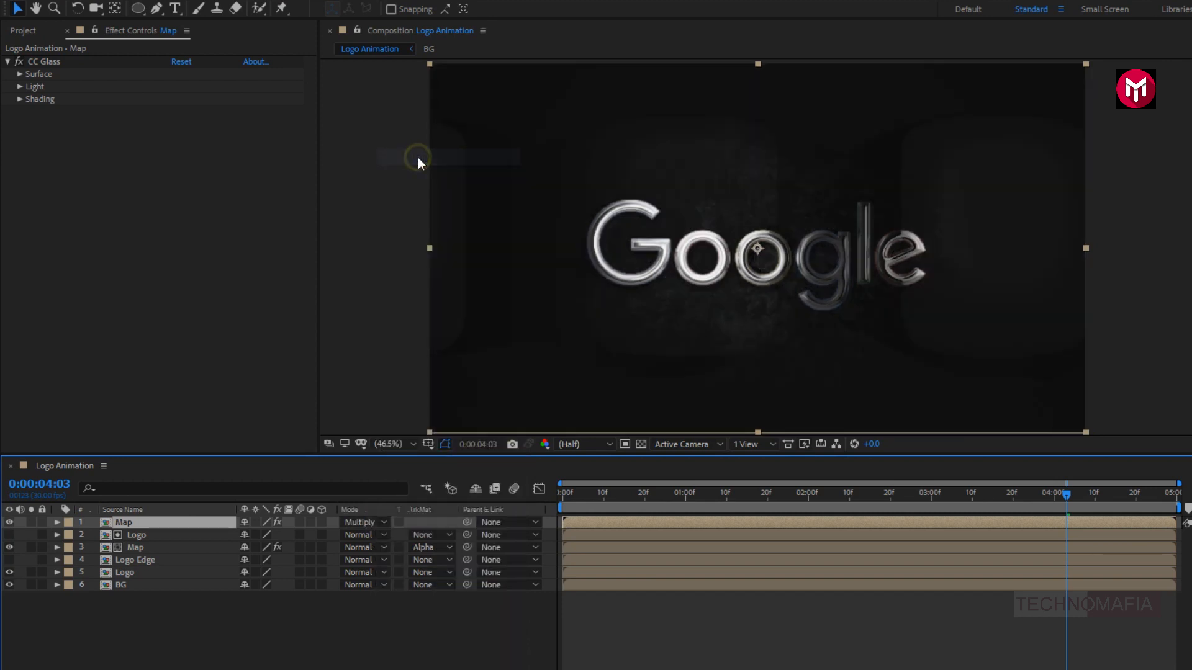
- Add another Logo composition above the Multiply Map layer, make it that layer's alpha matte, and keep the matte hidden
{"action": "left_click", "coordinate": [25, 31]}
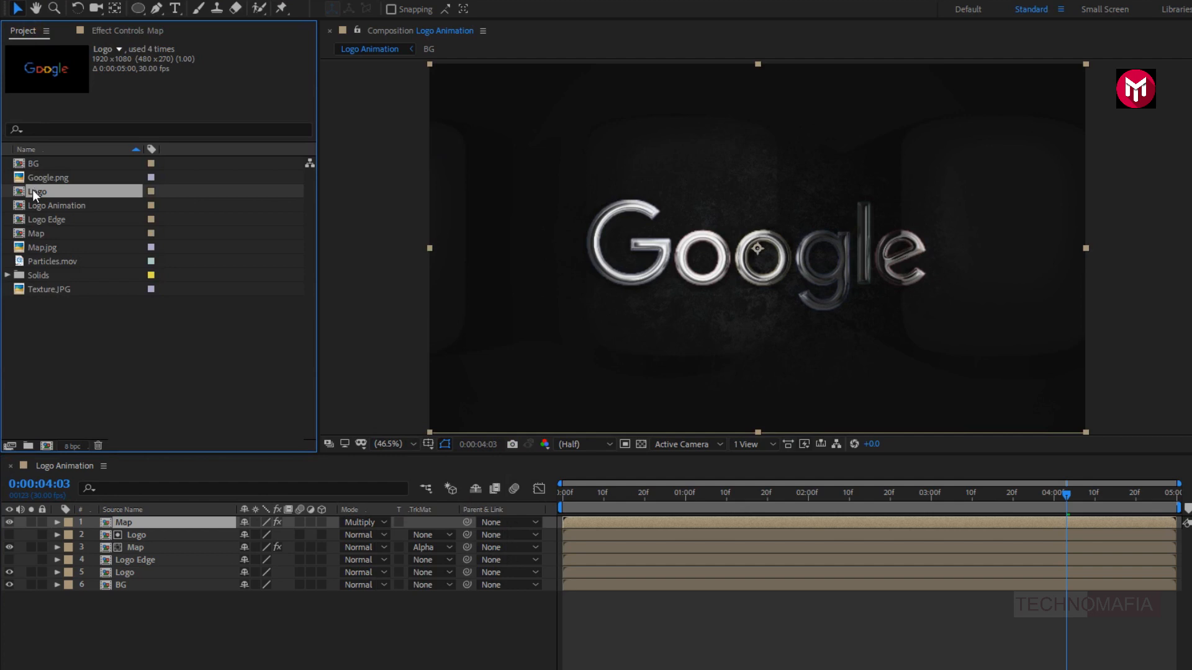
{"action": "left_click_drag", "start_coordinate": [34, 191], "coordinate": [129, 520]}
{"action": "left_click", "coordinate": [150, 534]}
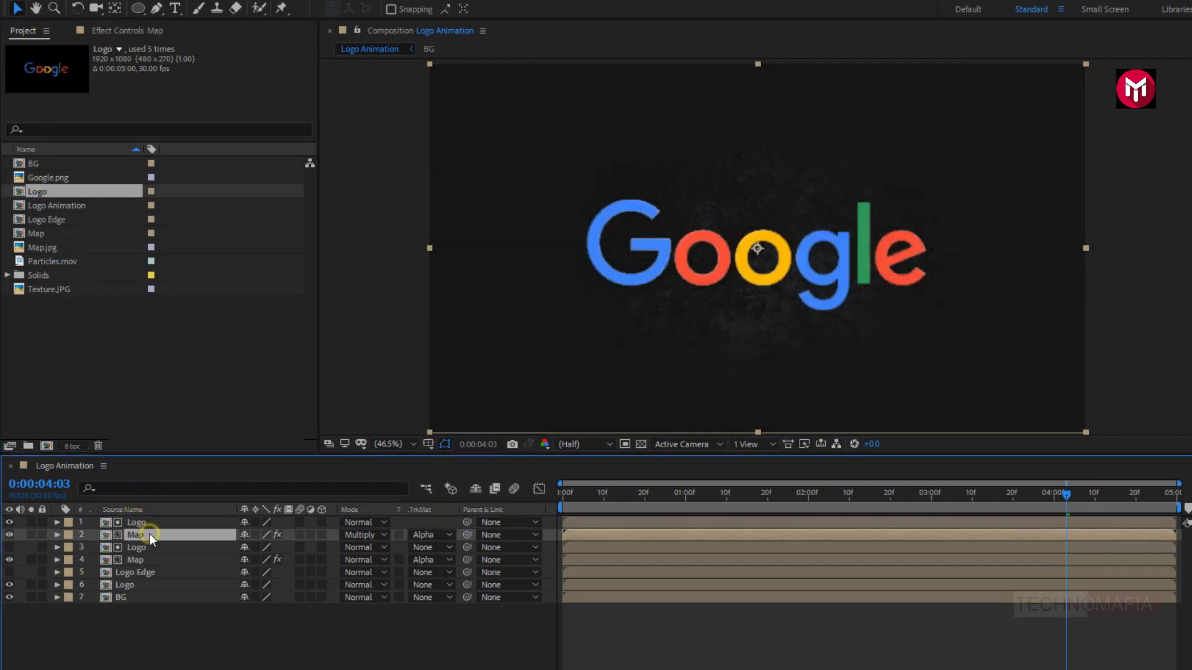
{"action": "left_click", "coordinate": [10, 523]}
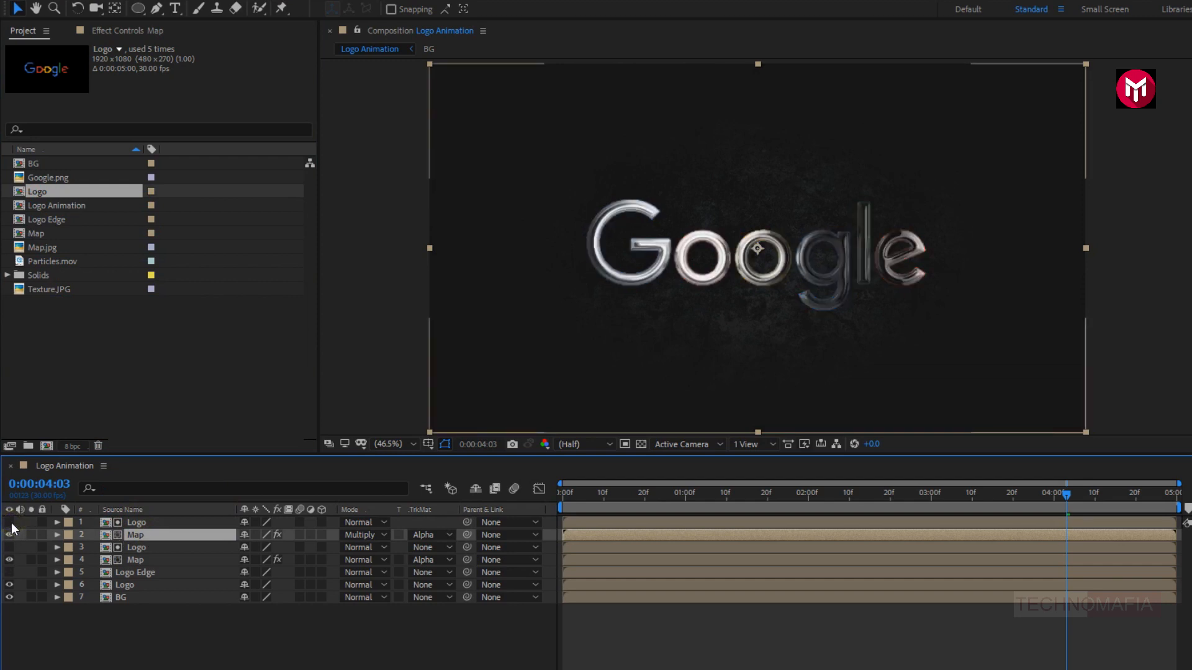
{"action": "left_click", "coordinate": [8, 535]}
- Pre-compose the two Map layers, their Logo mattes and the Logo Edge layer into a new composition named Reflection
{"action": "left_click", "coordinate": [133, 572]}
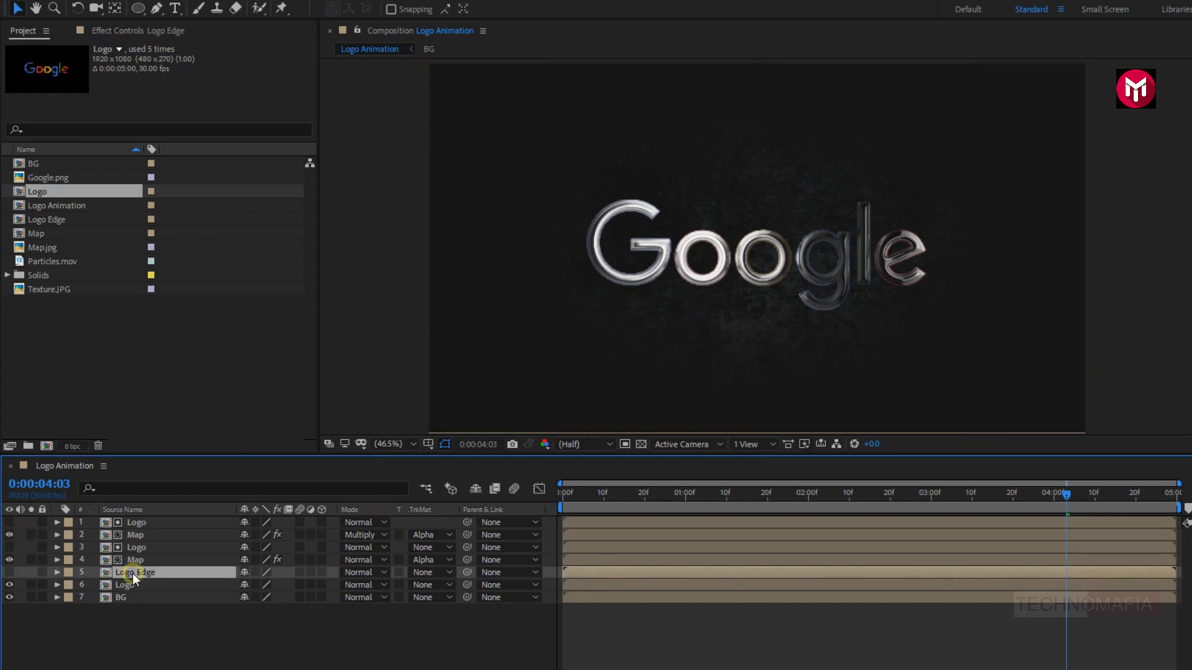
{"action": "left_click", "coordinate": [137, 558], "text": "shift"}
{"action": "left_click", "coordinate": [137, 548], "text": "shift"}
{"action": "left_click", "coordinate": [138, 538], "text": "shift"}
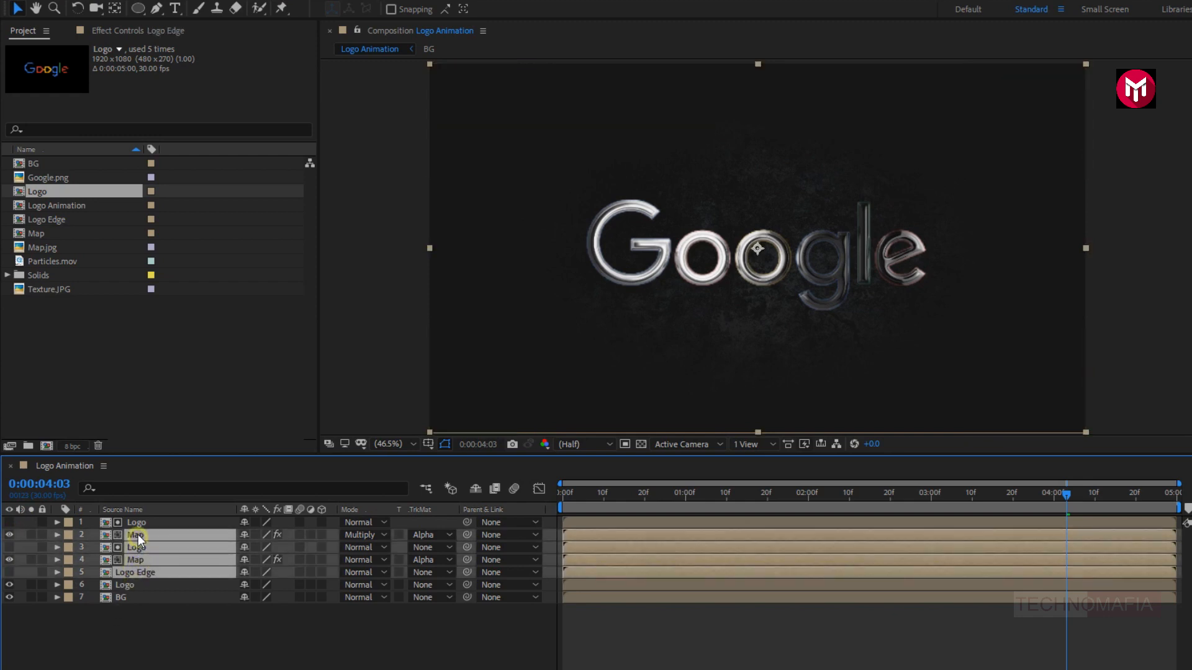
{"action": "left_click", "coordinate": [136, 528], "text": "shift"}
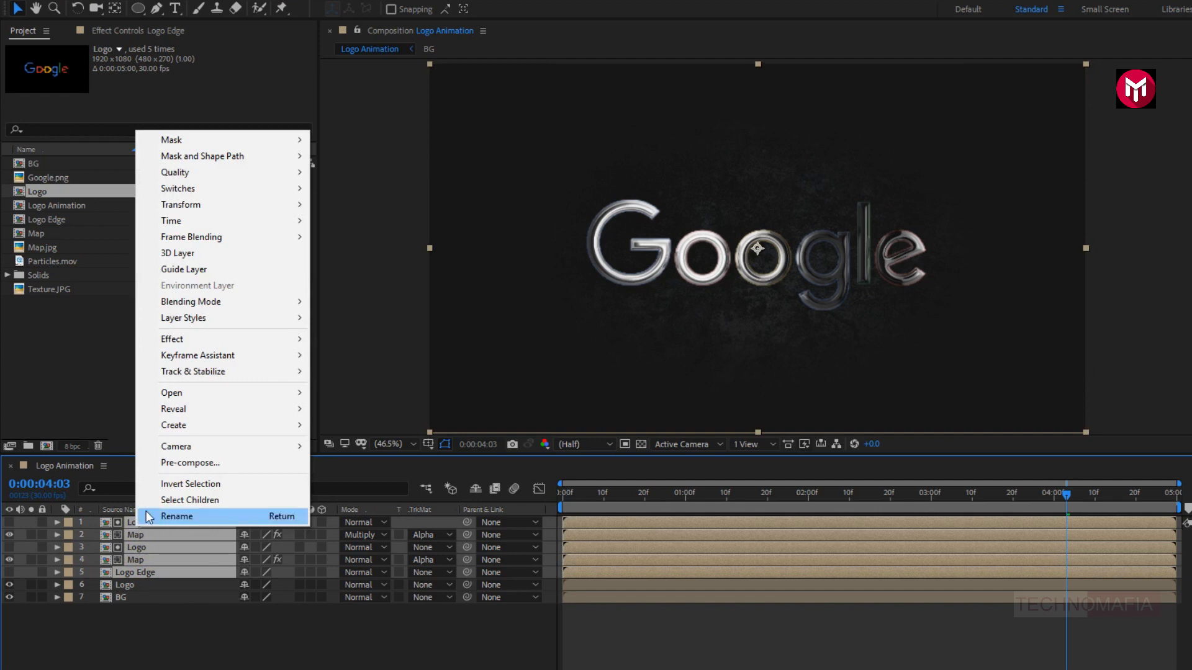
{"action": "left_click", "coordinate": [166, 463]}
{"action": "type", "text": "Reflection"}
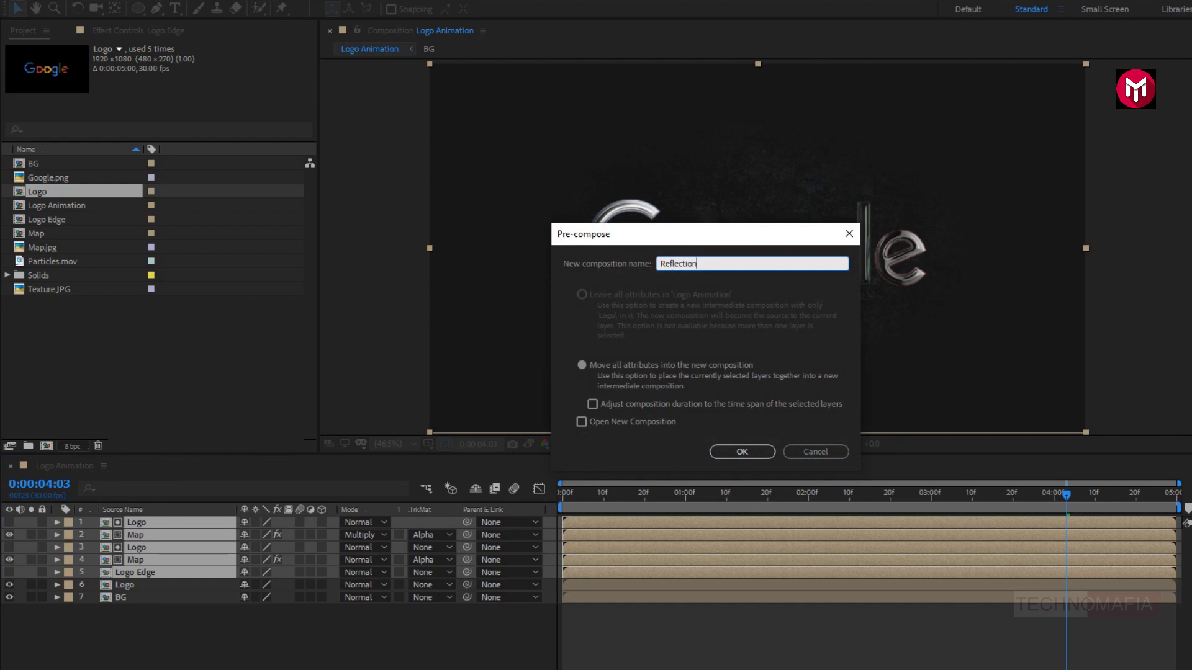
{"action": "left_click", "coordinate": [754, 452]}
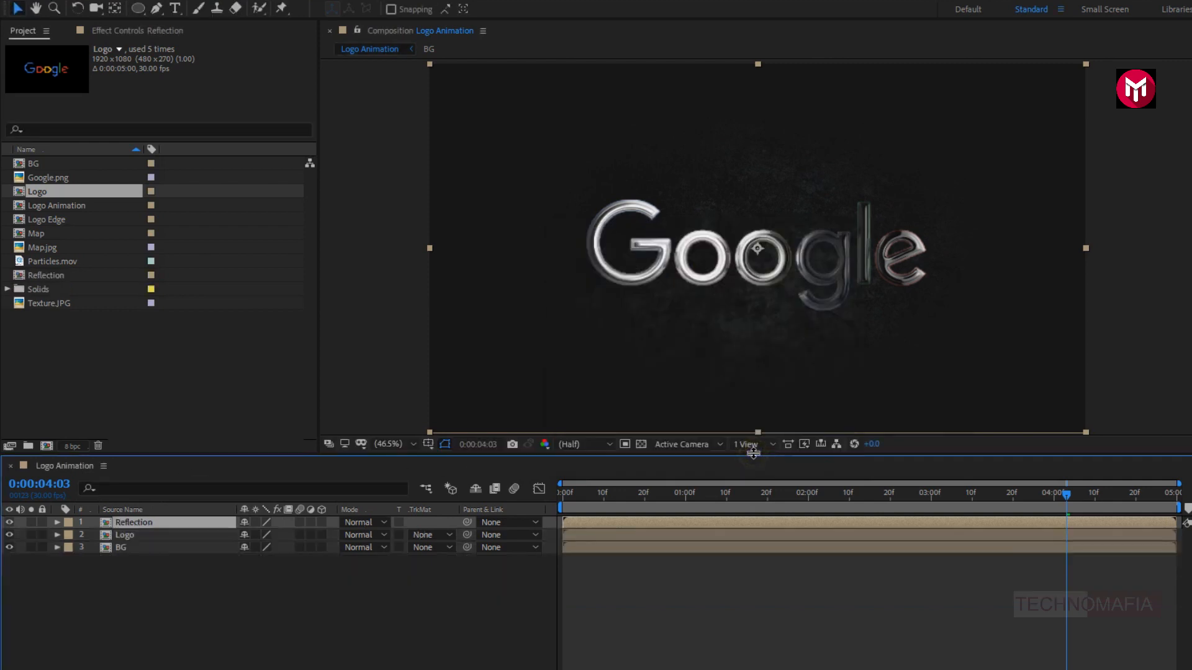
- Apply the CC Light Sweep effect to the Reflection layer
{"action": "left_click", "coordinate": [182, 523]}
{"action": "left_click", "coordinate": [1056, 49]}
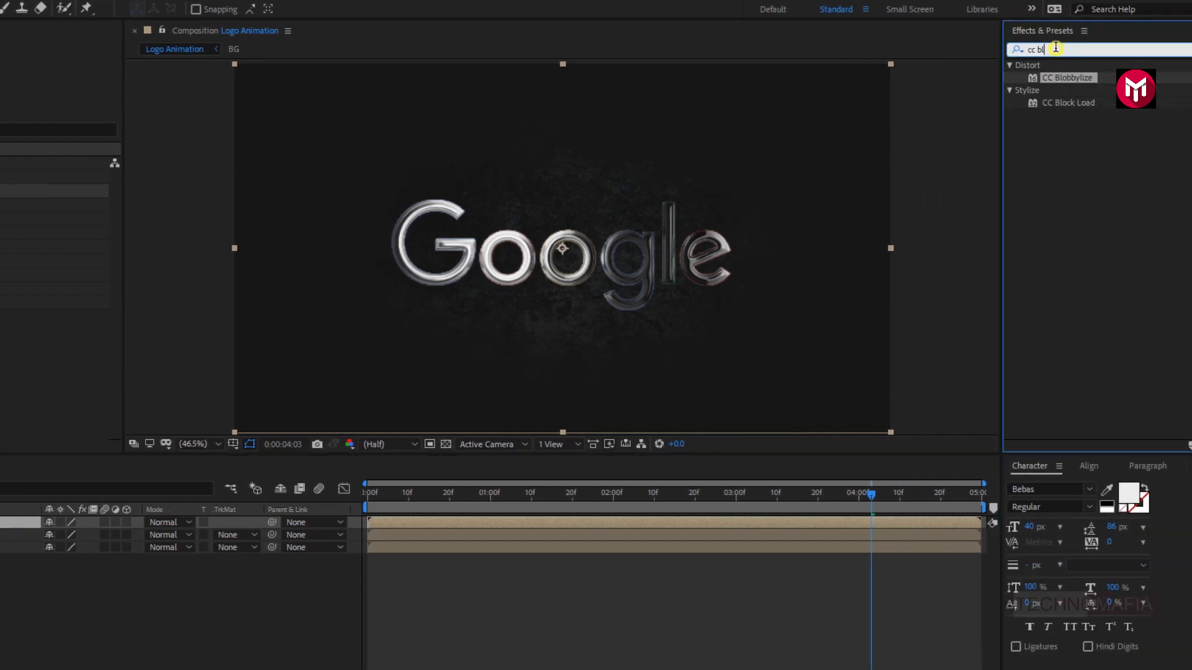
{"action": "left_click_drag", "start_coordinate": [1055, 48], "coordinate": [1007, 57]}
{"action": "type", "text": "cc "}
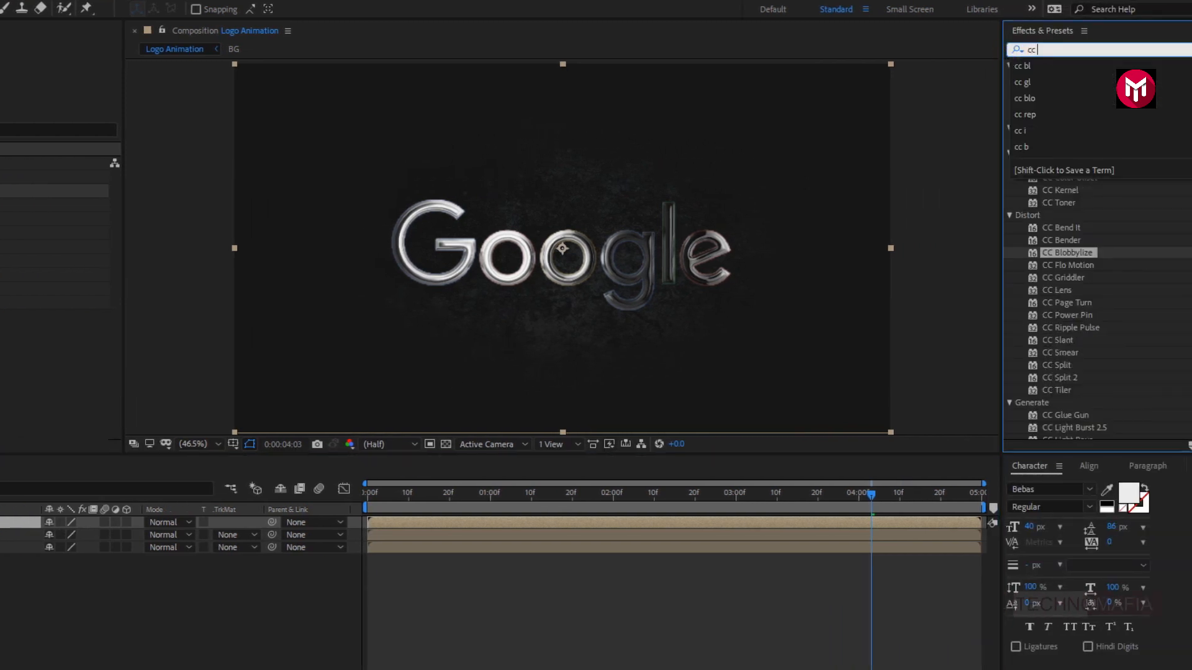
{"action": "type", "text": "li"}
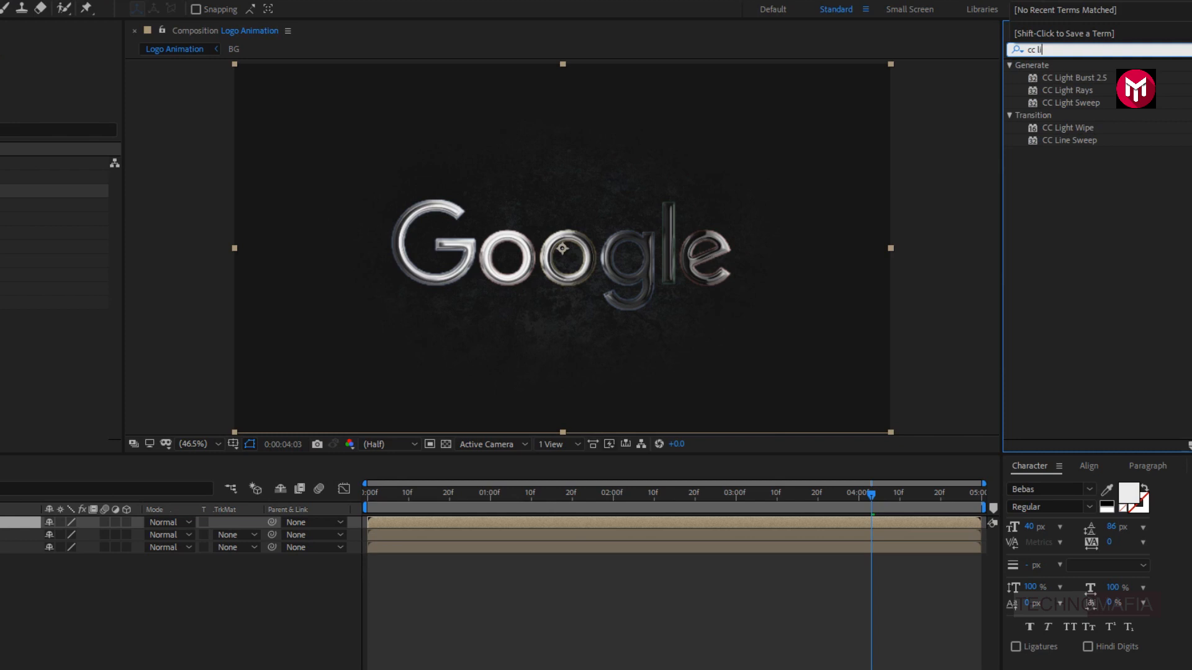
{"action": "double_click", "coordinate": [1067, 104]}
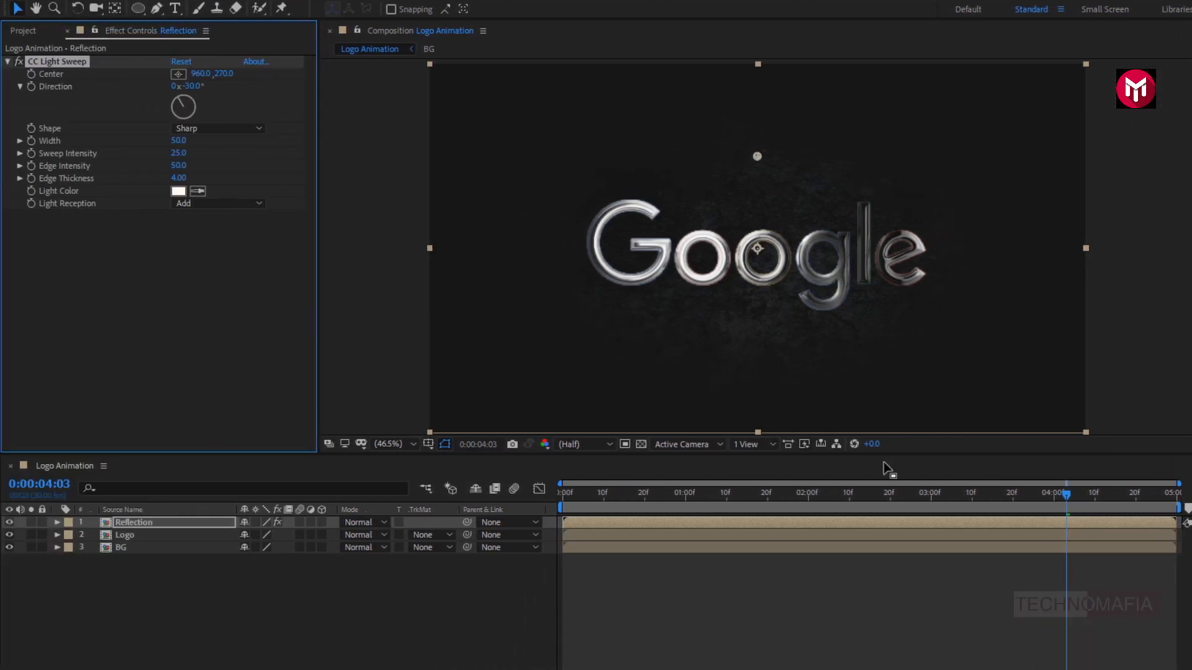
- At 0:00:02:00, place the light sweep's Center at the frame's left edge, about 4, 536, and start keyframing it
{"action": "left_click", "coordinate": [809, 498]}
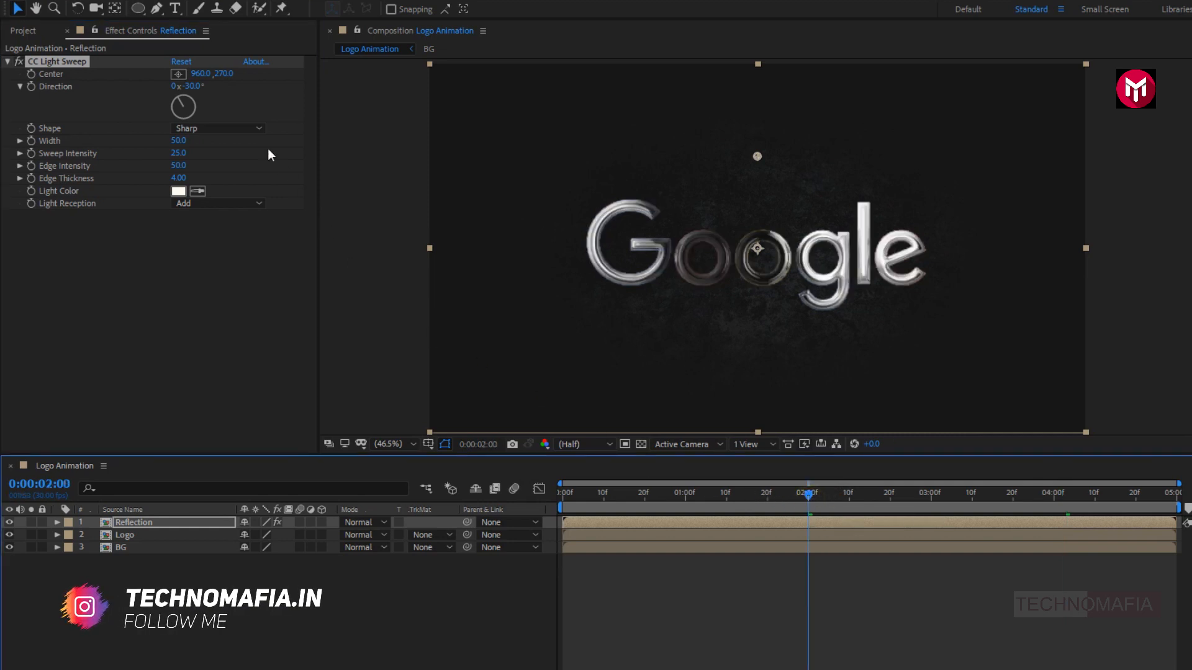
{"action": "left_click", "coordinate": [179, 74]}
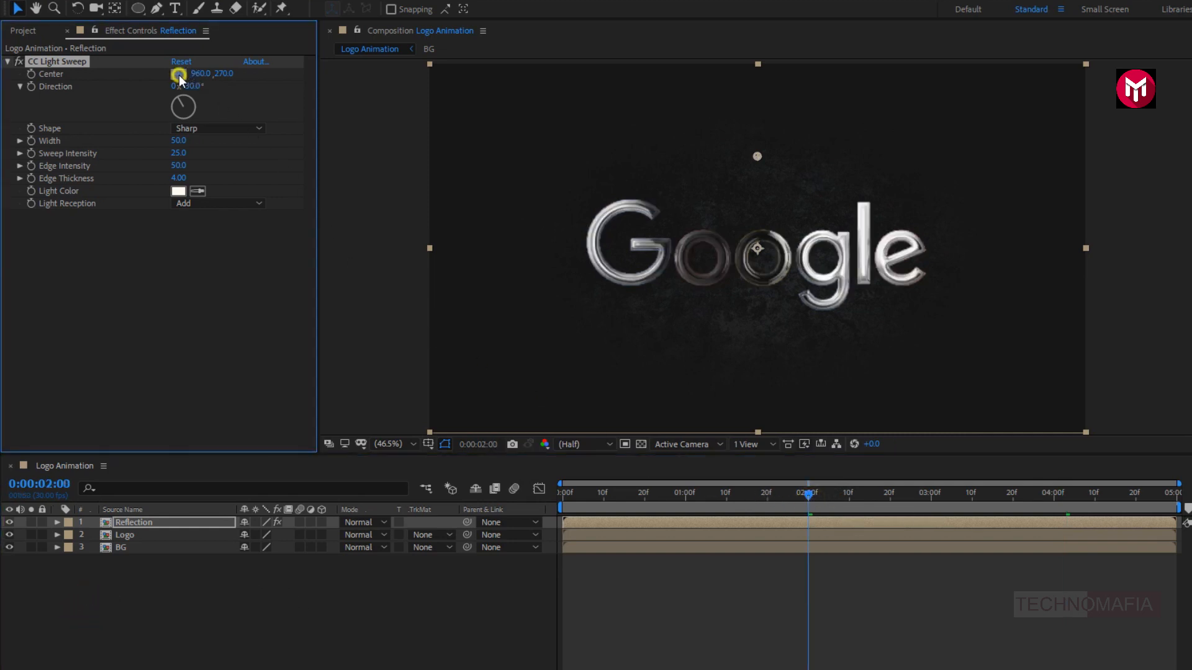
{"action": "left_click", "coordinate": [430, 248]}
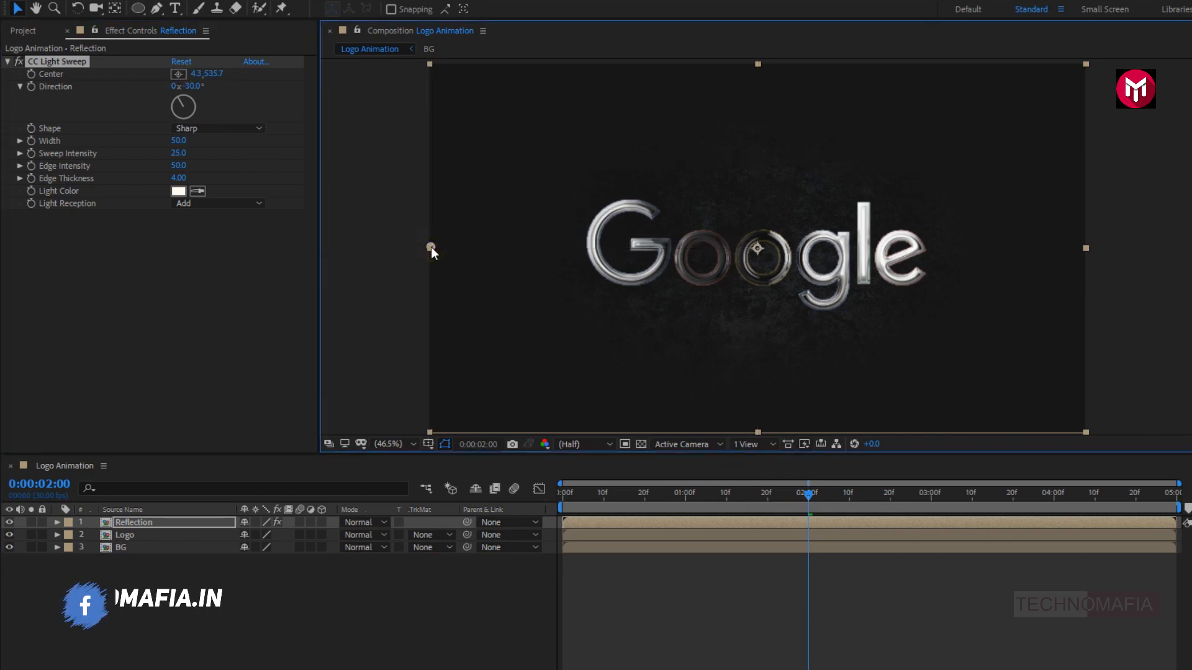
{"action": "left_click", "coordinate": [33, 73]}
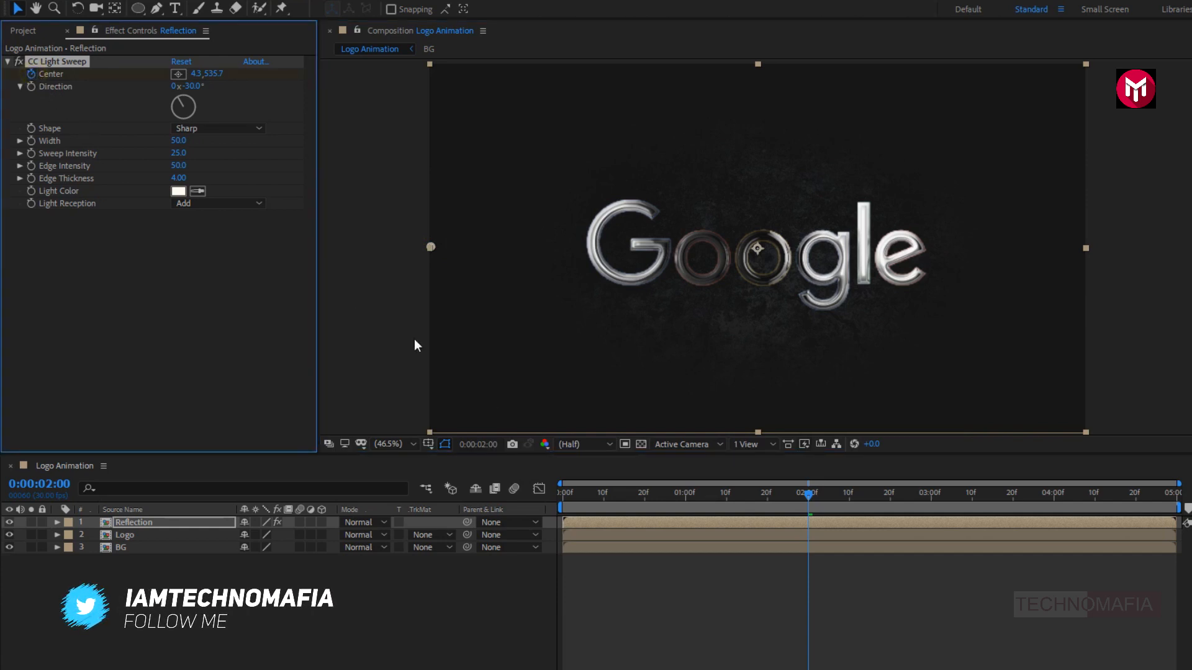
- At 0:00:04:29, keyframe the light sweep's Center at the frame's right edge, about 1926, 538, and preview the sweep
{"action": "left_click_drag", "start_coordinate": [810, 493], "coordinate": [1186, 498]}
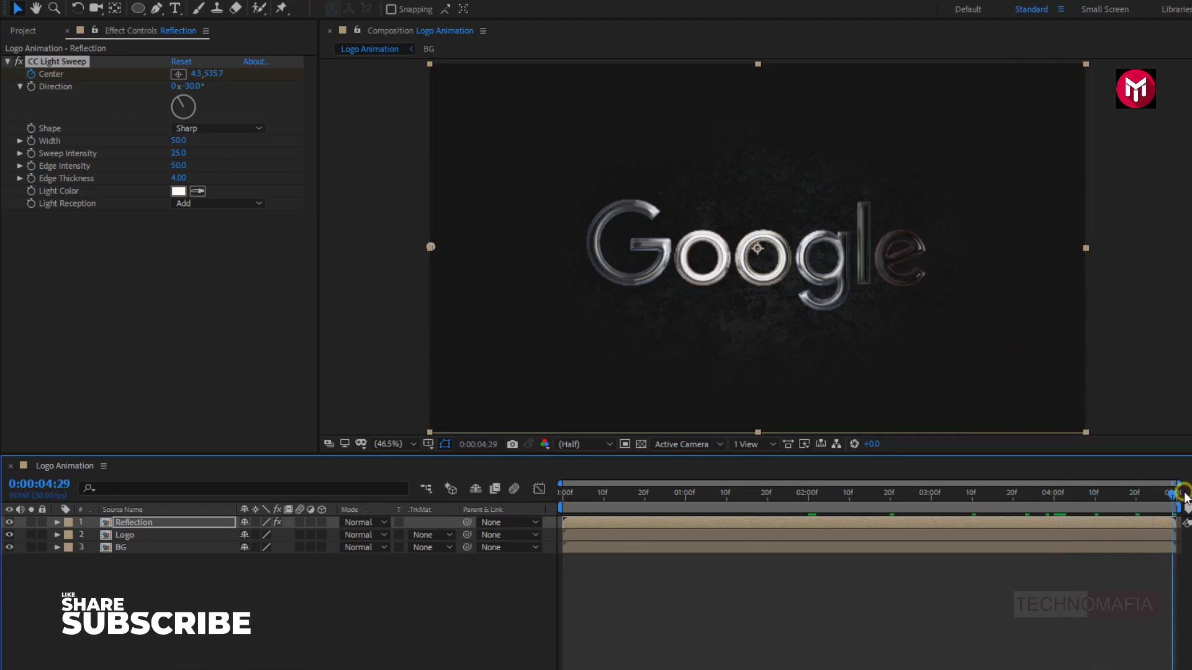
{"action": "left_click", "coordinate": [176, 76]}
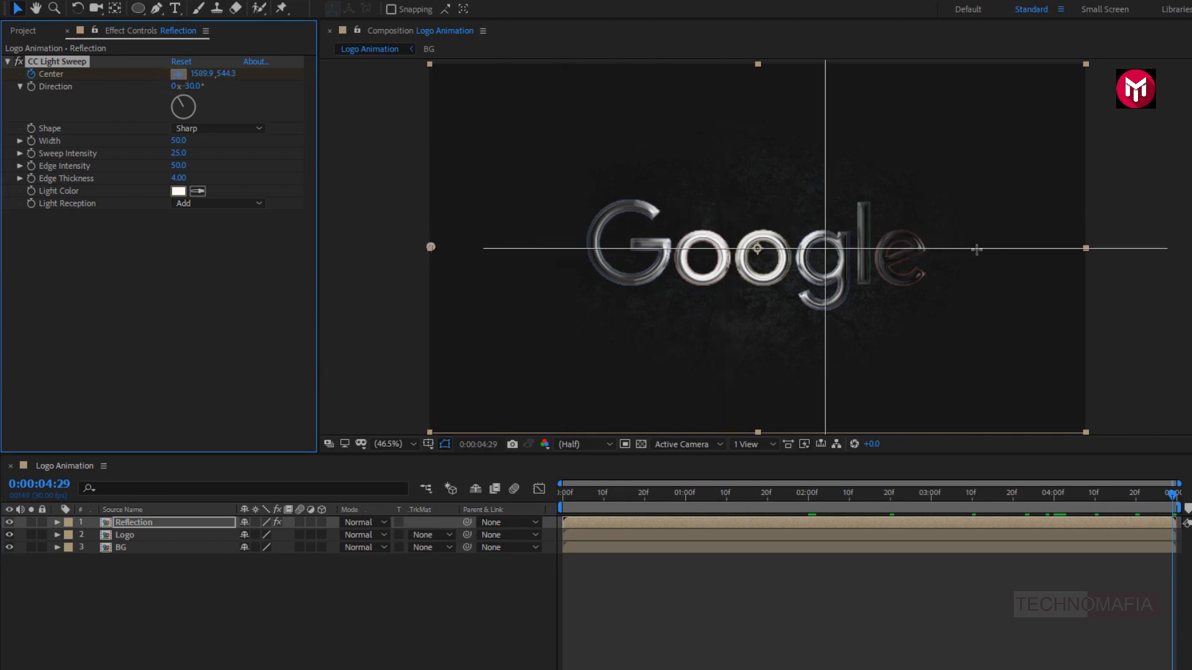
{"action": "left_click", "coordinate": [1087, 248]}
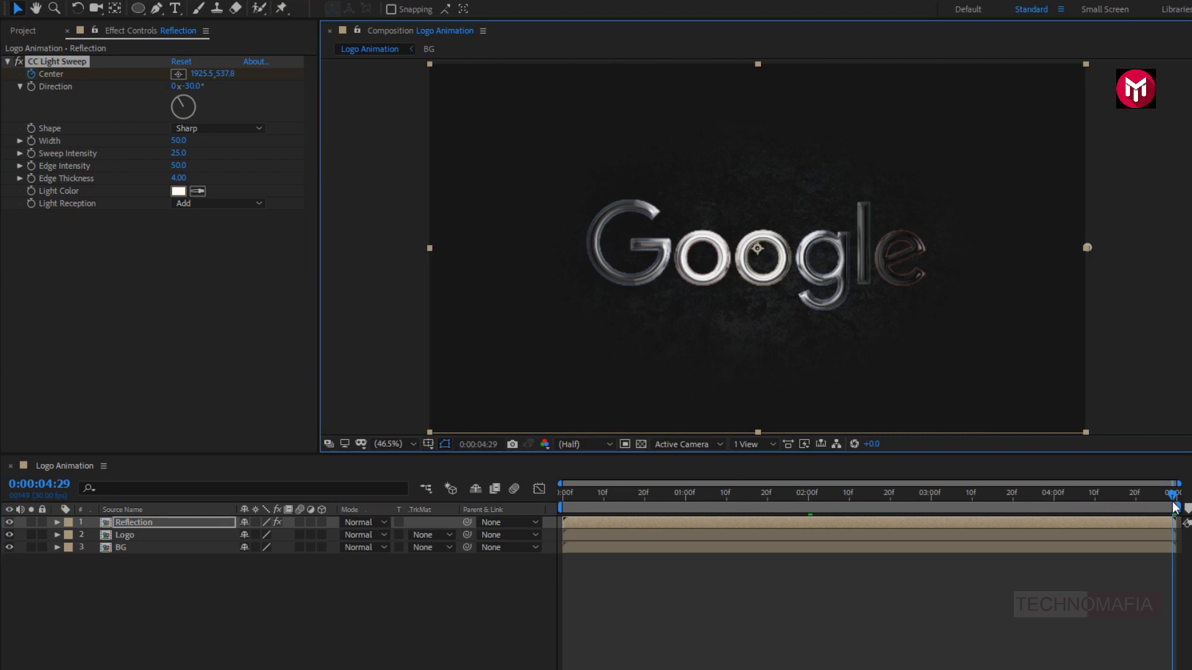
{"action": "left_click_drag", "start_coordinate": [1175, 508], "coordinate": [956, 536]}
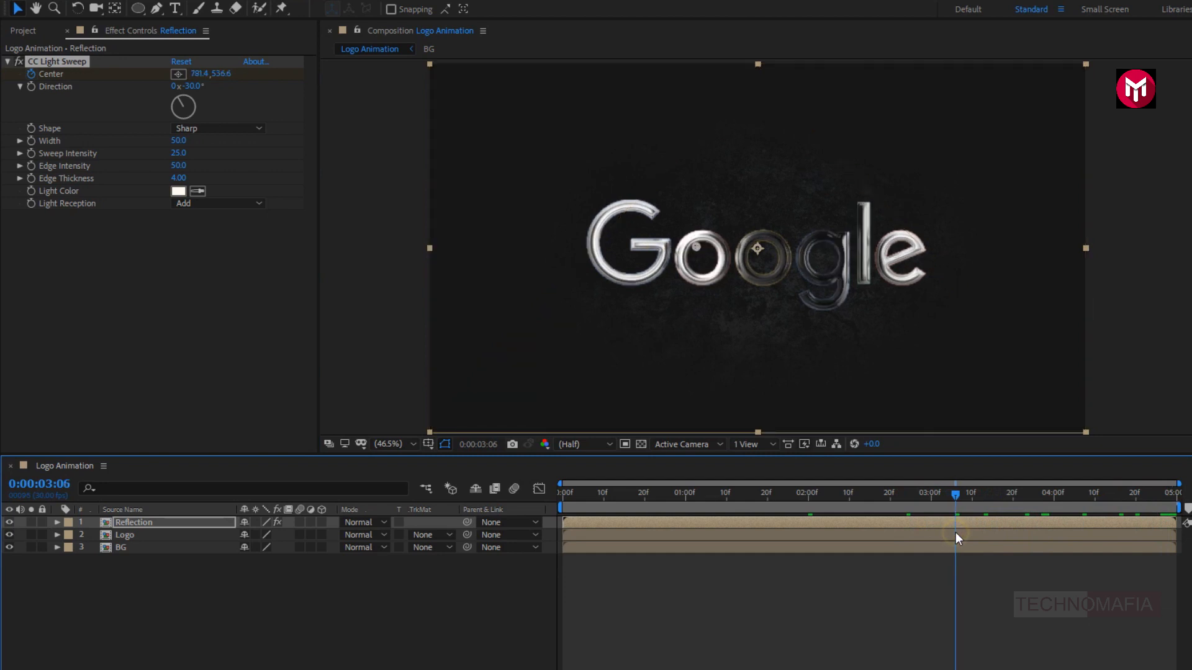
- At 0:00:02:00, keyframe Sweep Intensity and Edge Intensity at 0 and show the Reflection layer's keyframes in the timeline
{"action": "left_click", "coordinate": [806, 501]}
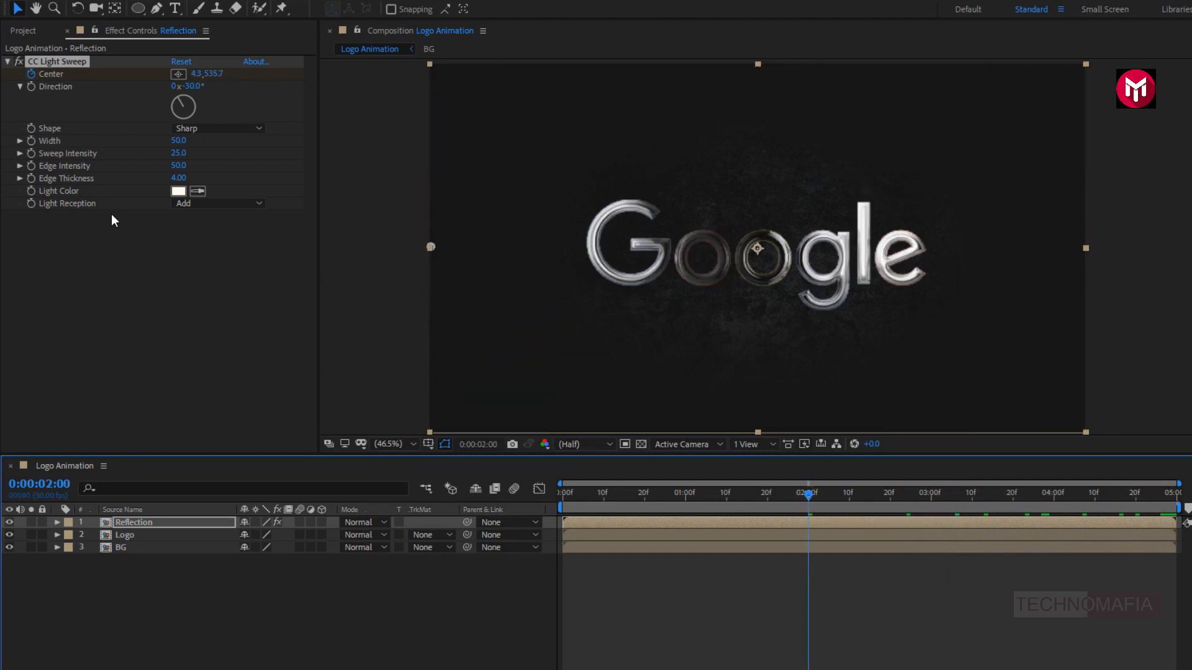
{"action": "left_click", "coordinate": [30, 153]}
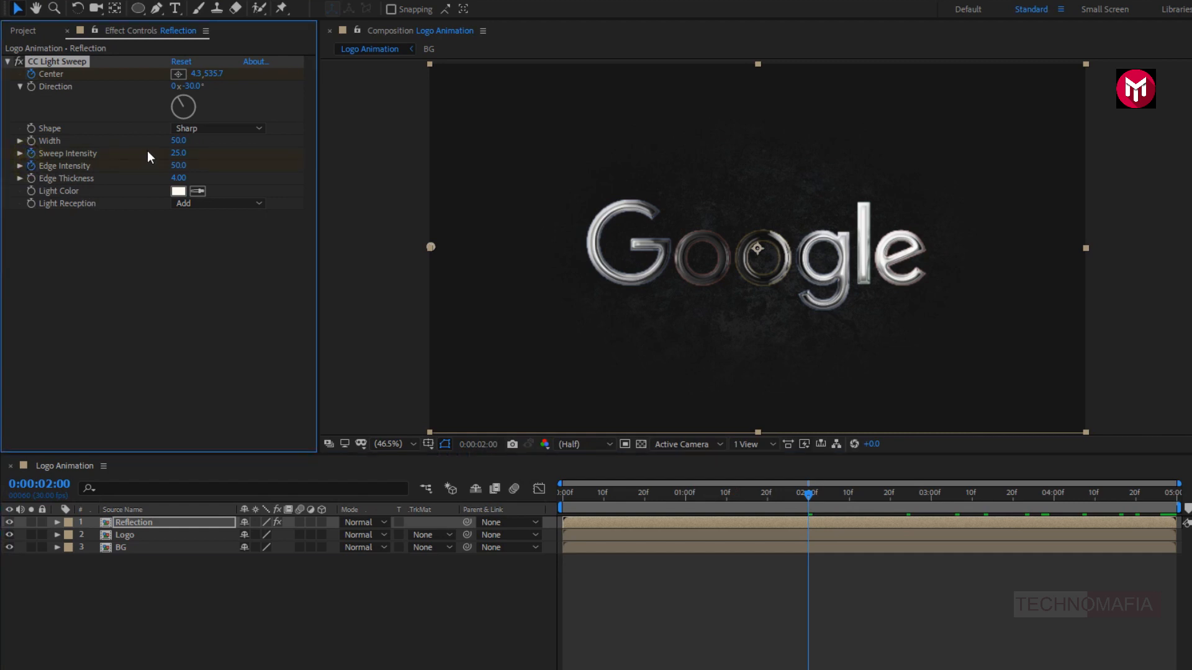
{"action": "left_click", "coordinate": [174, 154]}
{"action": "left_click", "coordinate": [171, 165]}
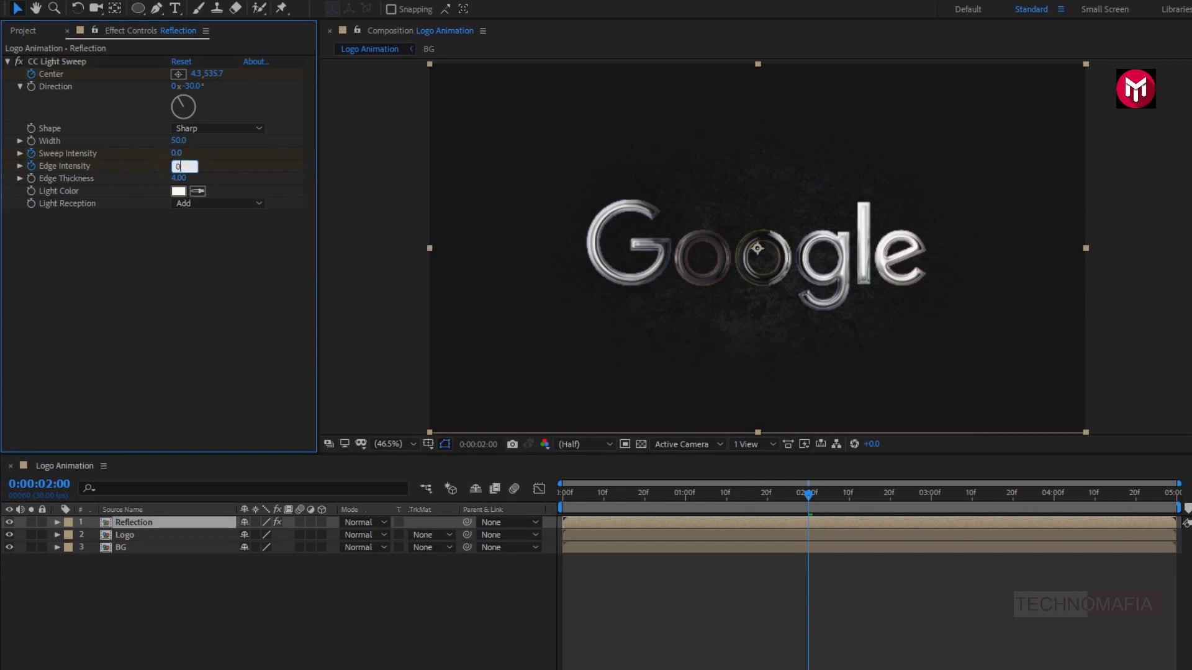
{"action": "type", "text": "0"}
{"action": "key", "text": "Return"}
{"action": "key", "text": "u"}
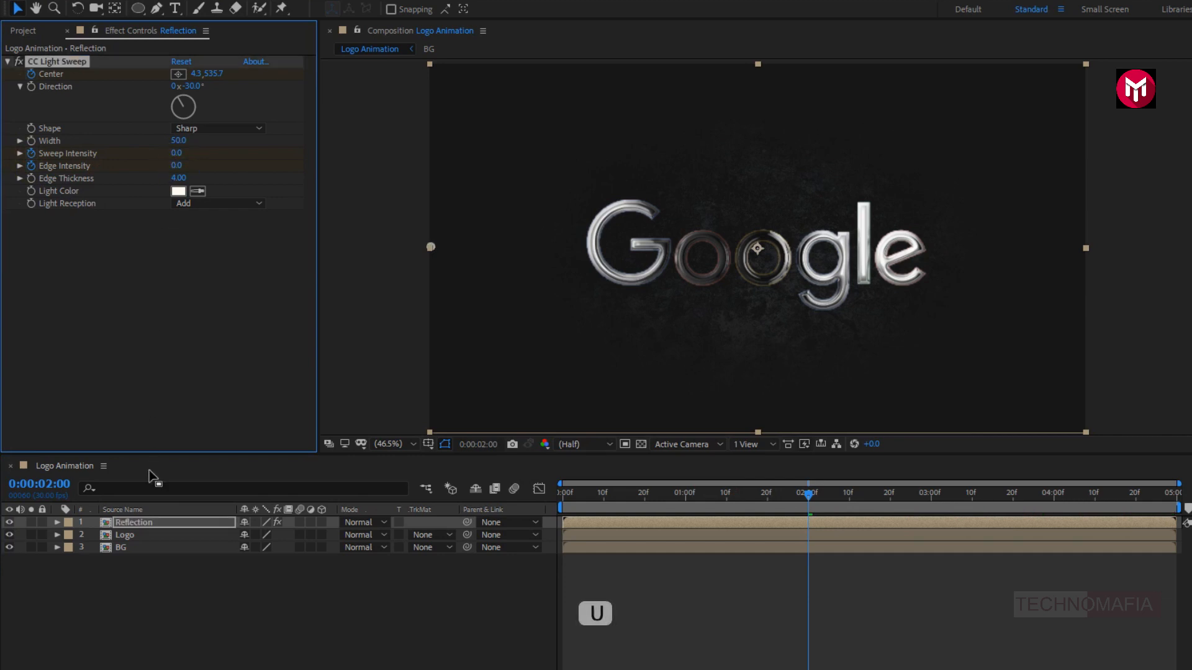
{"action": "left_click", "coordinate": [152, 521]}
{"action": "key", "text": "u"}
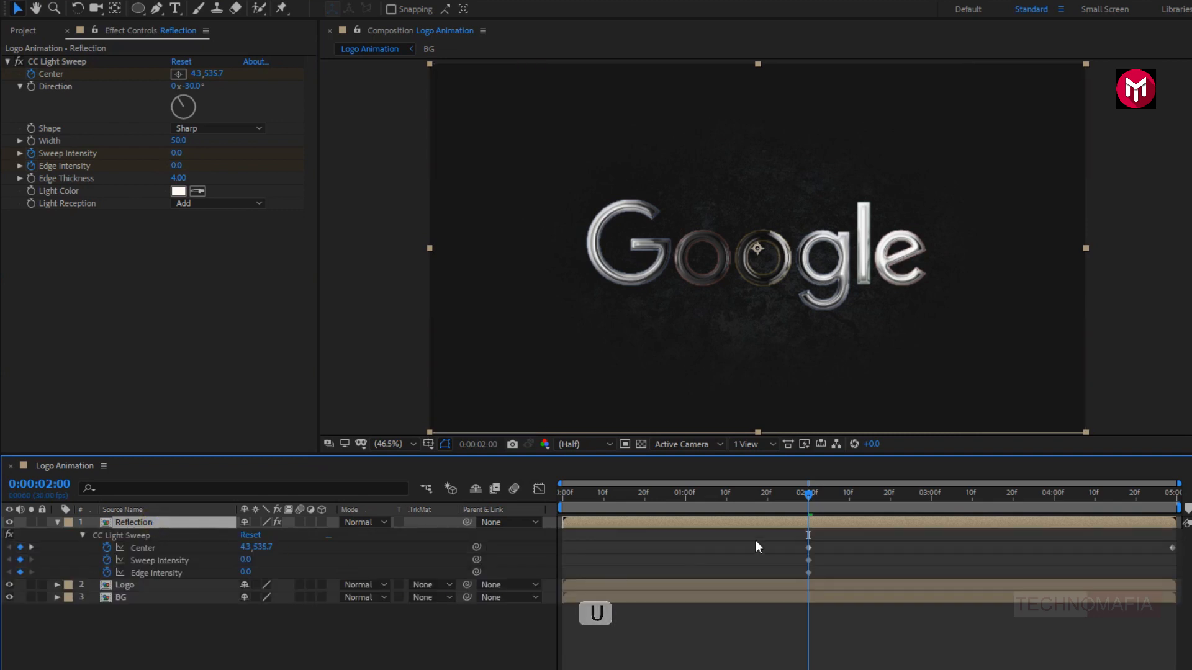
- At 0:00:03:15, set the light sweep's Sweep Intensity to 50 and its Edge Intensity to 500
{"action": "left_click", "coordinate": [993, 493]}
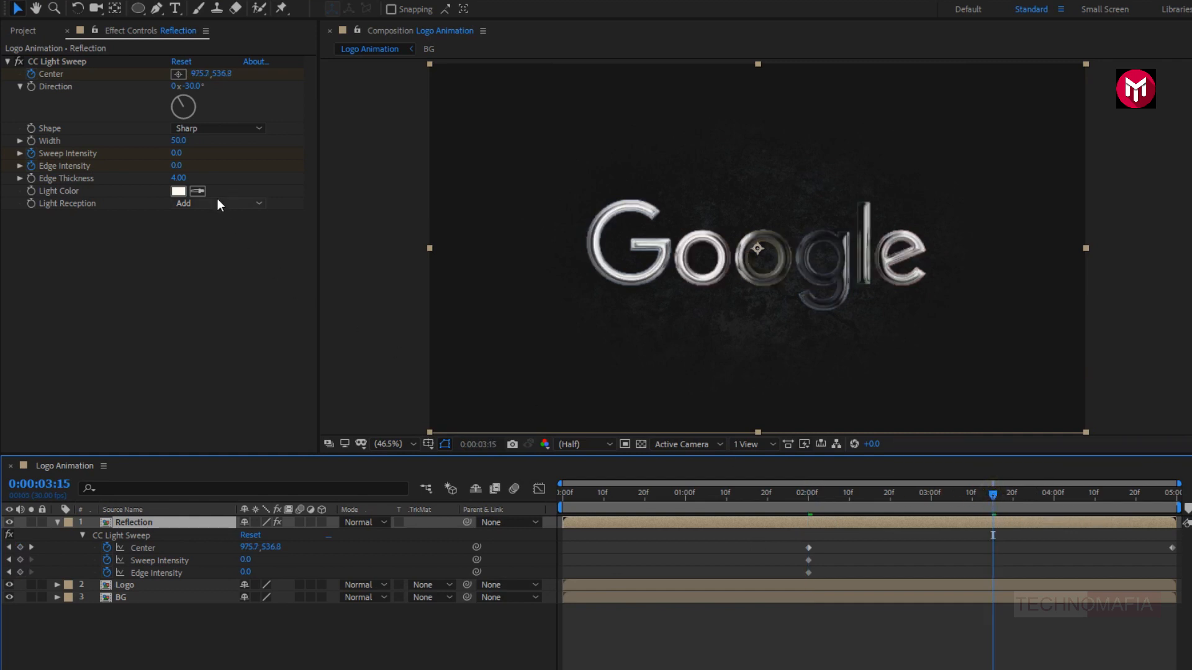
{"action": "left_click", "coordinate": [176, 152]}
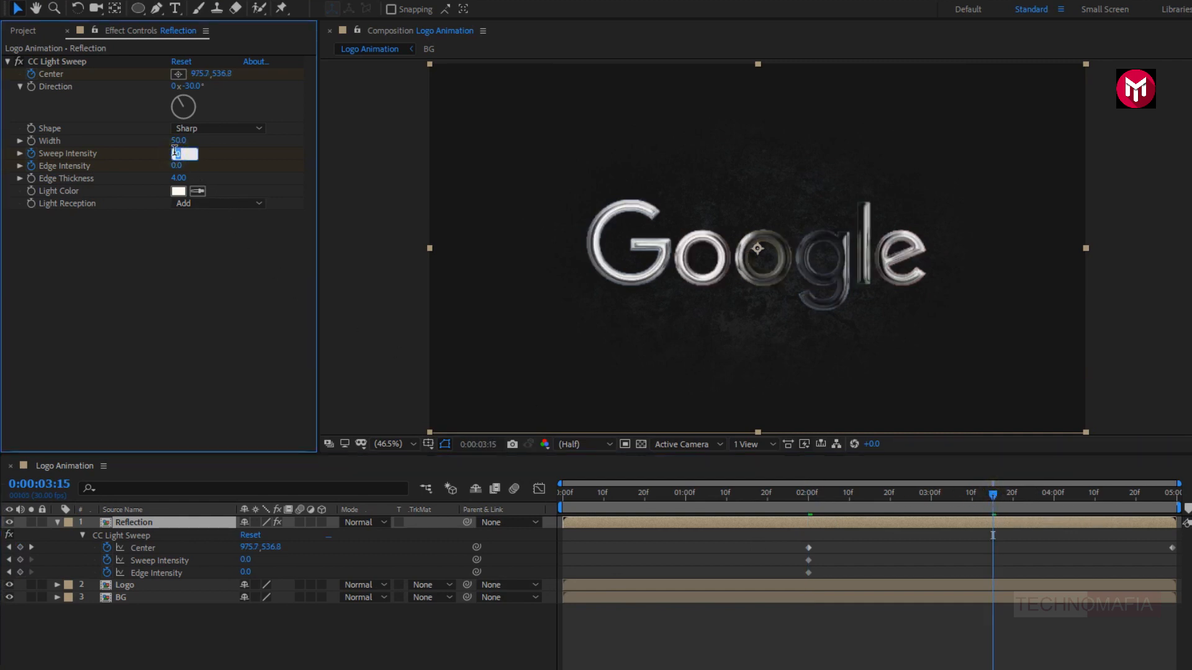
{"action": "type", "text": "50"}
{"action": "left_click", "coordinate": [206, 155]}
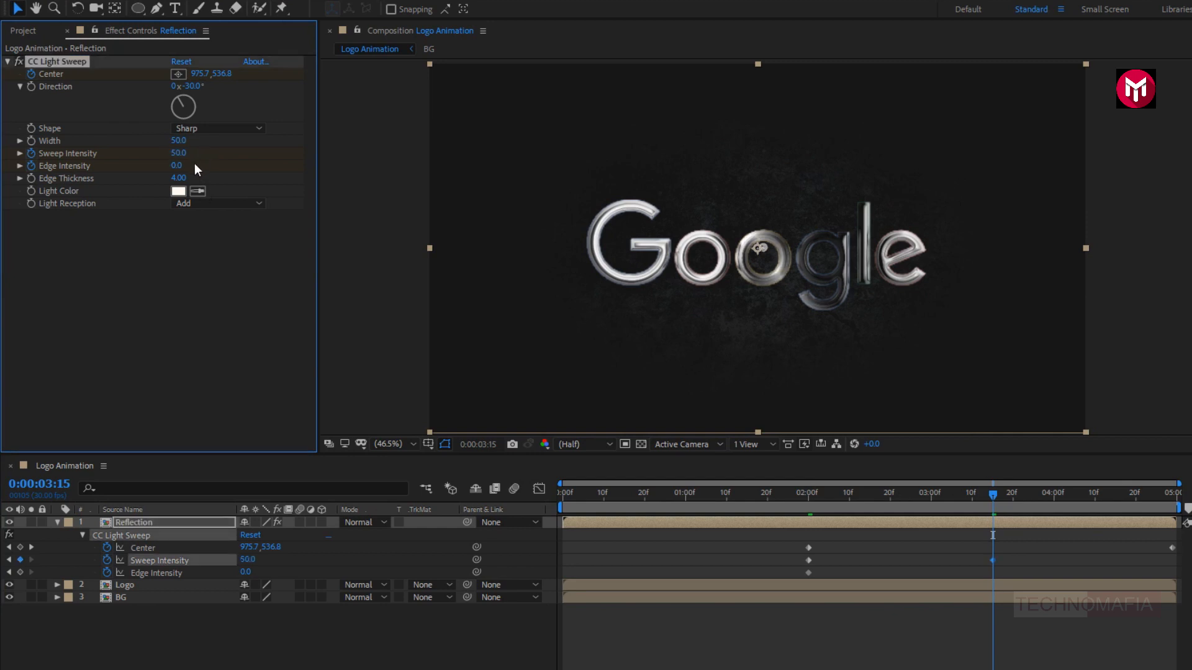
{"action": "left_click", "coordinate": [178, 166]}
{"action": "type", "text": "500"}
{"action": "key", "text": "Return"}
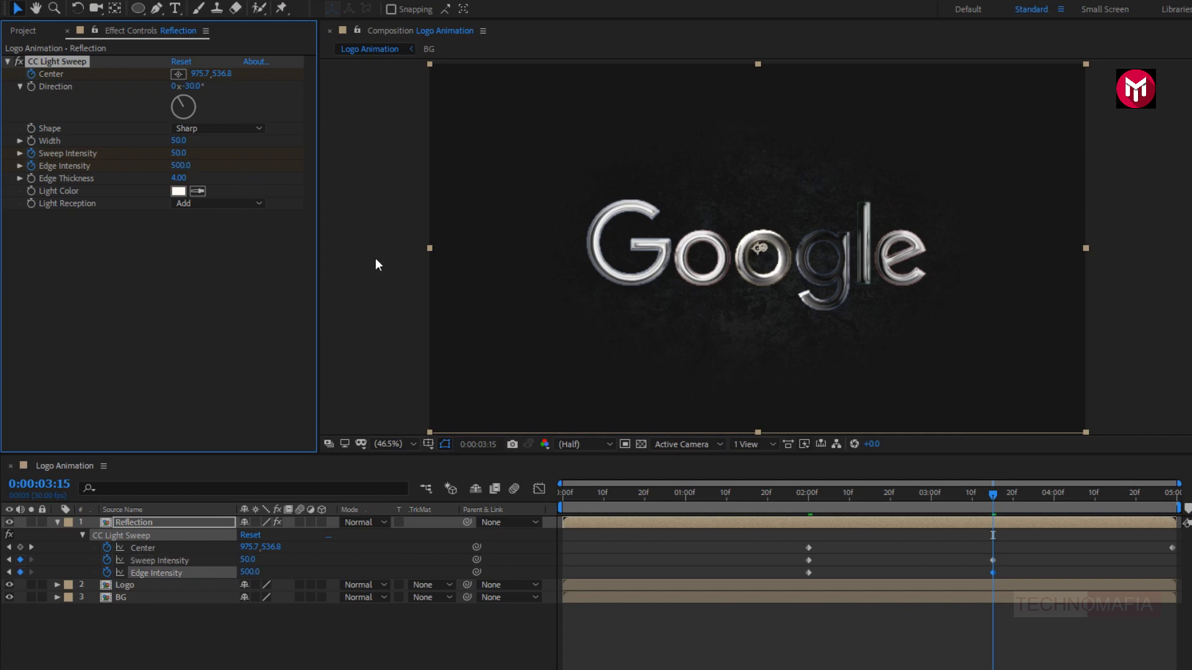
- At 0:00:04:29, set the light sweep's Edge Intensity and Sweep Intensity to 0, and collapse the Reflection layer
{"action": "left_click_drag", "start_coordinate": [998, 500], "coordinate": [1182, 509]}
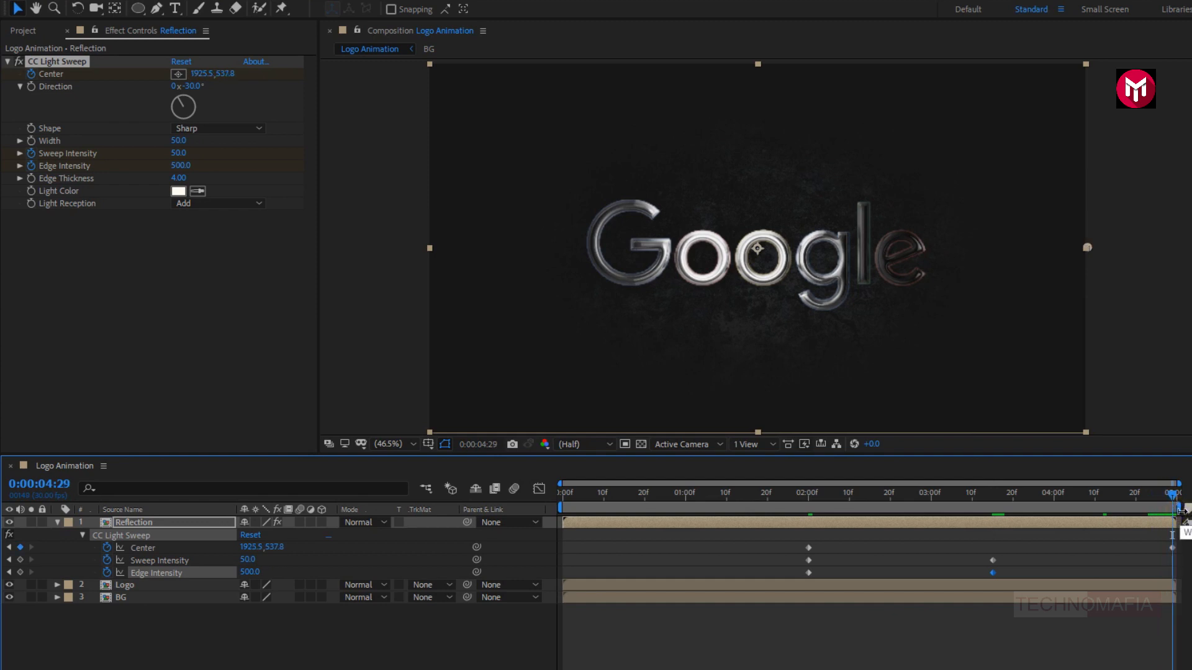
{"action": "left_click", "coordinate": [177, 165]}
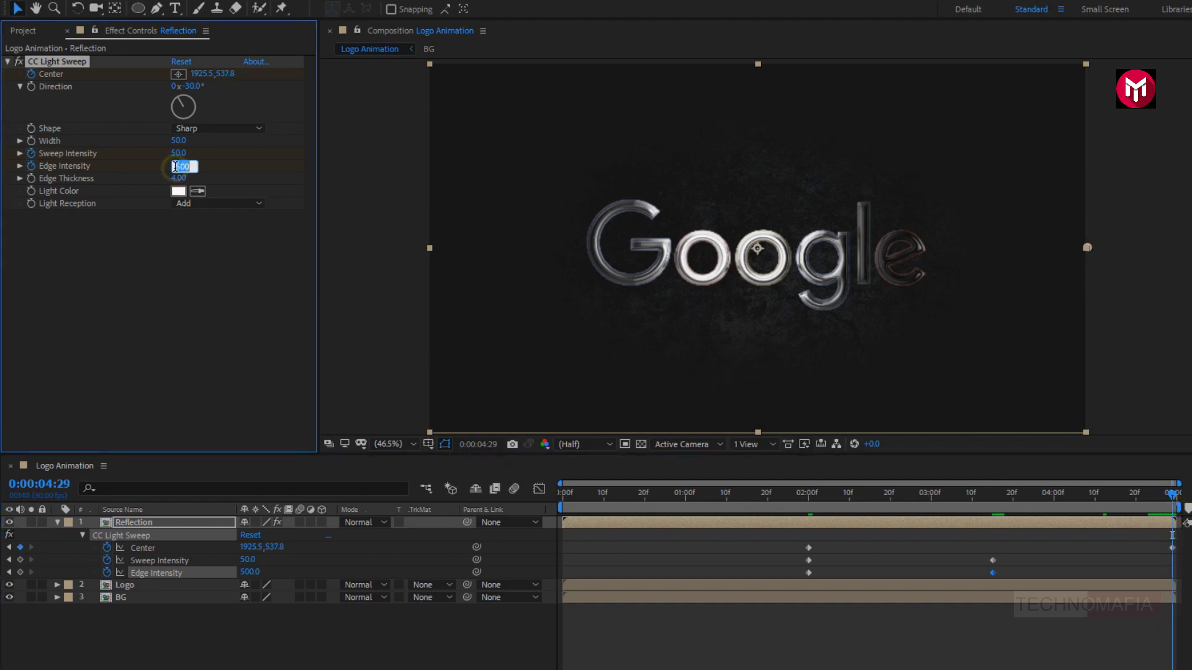
{"action": "type", "text": "0"}
{"action": "key", "text": "Return"}
{"action": "left_click", "coordinate": [178, 153]}
{"action": "type", "text": "0"}
{"action": "key", "text": "Return"}
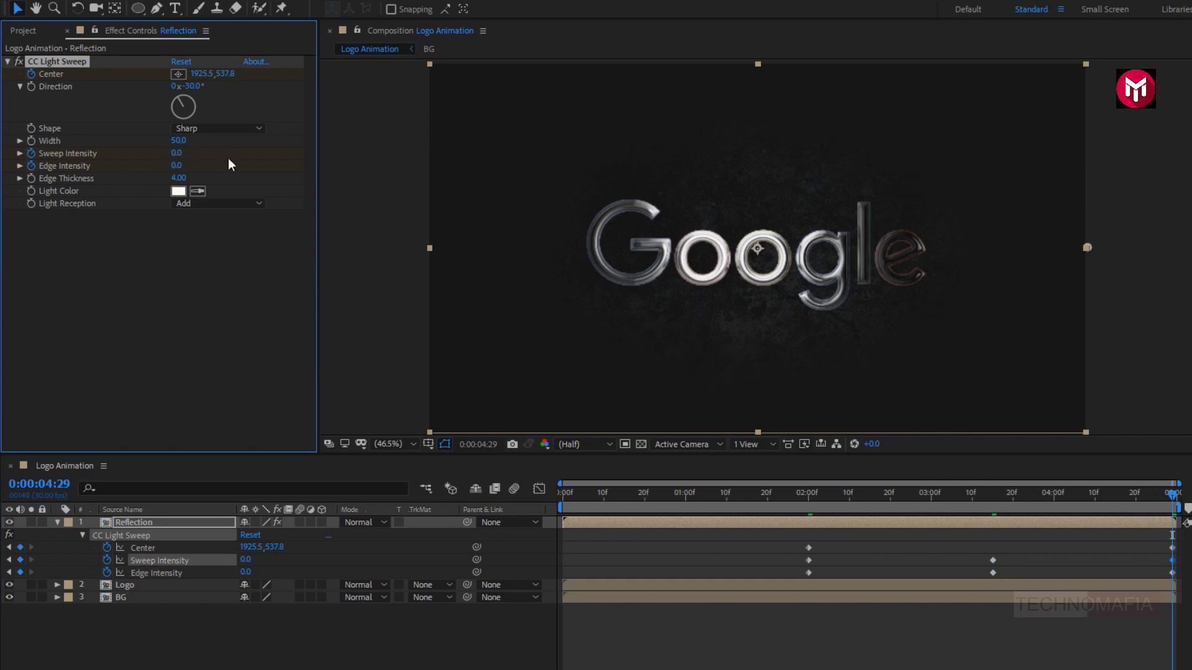
{"action": "left_click", "coordinate": [57, 523]}
- Set the Reflection layer's blending mode to Hard Light and scrub through the animation to check the look
{"action": "left_click", "coordinate": [119, 524]}
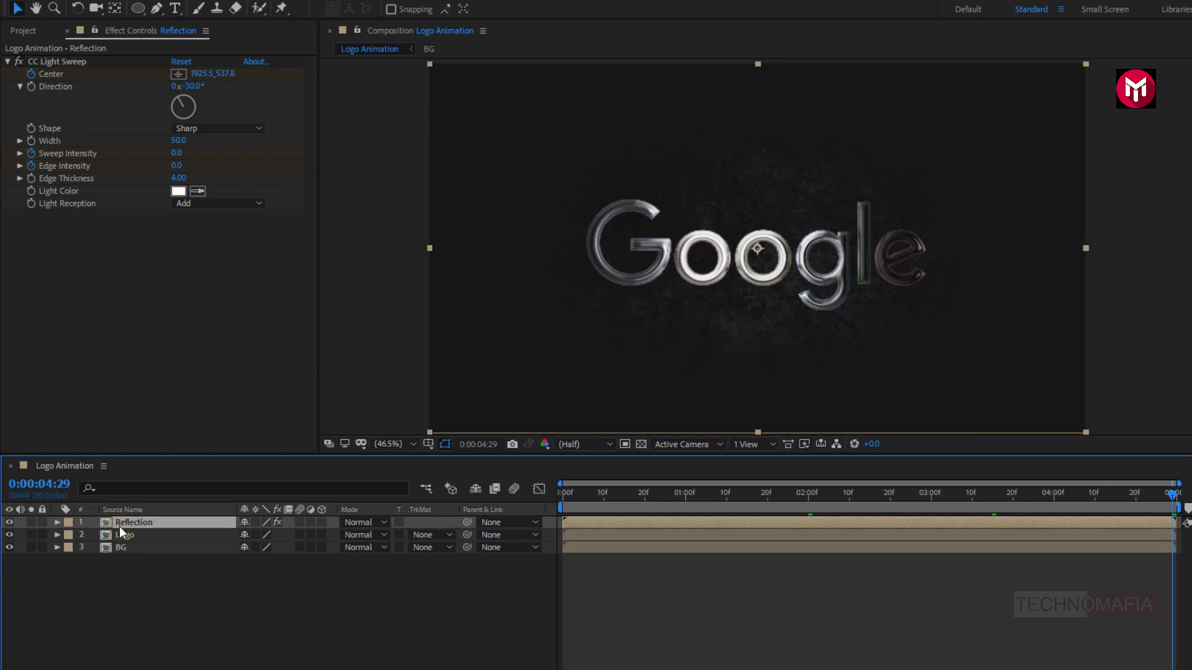
{"action": "left_click", "coordinate": [355, 523]}
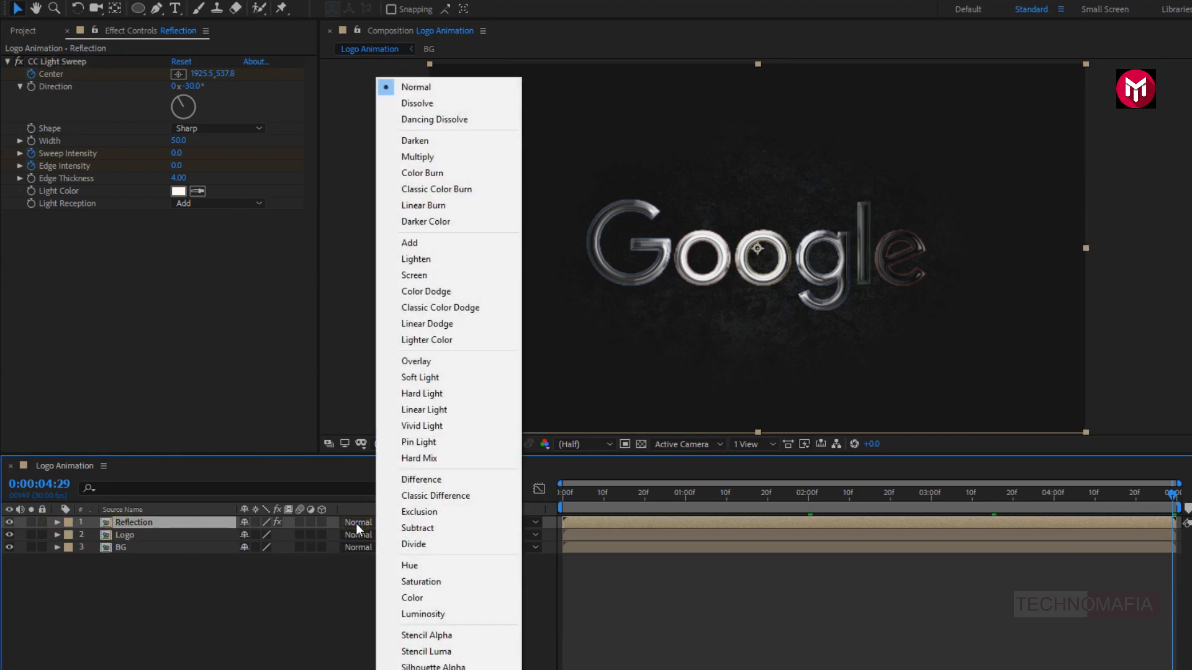
{"action": "left_click", "coordinate": [410, 396]}
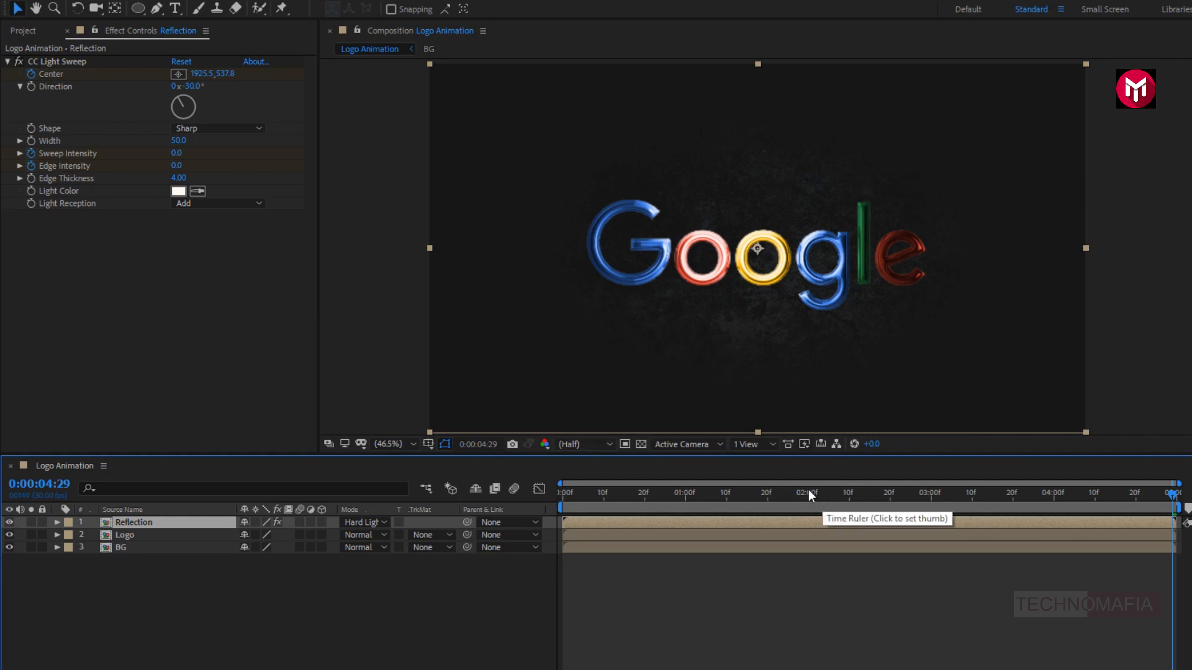
{"action": "left_click_drag", "start_coordinate": [808, 490], "coordinate": [1038, 500]}
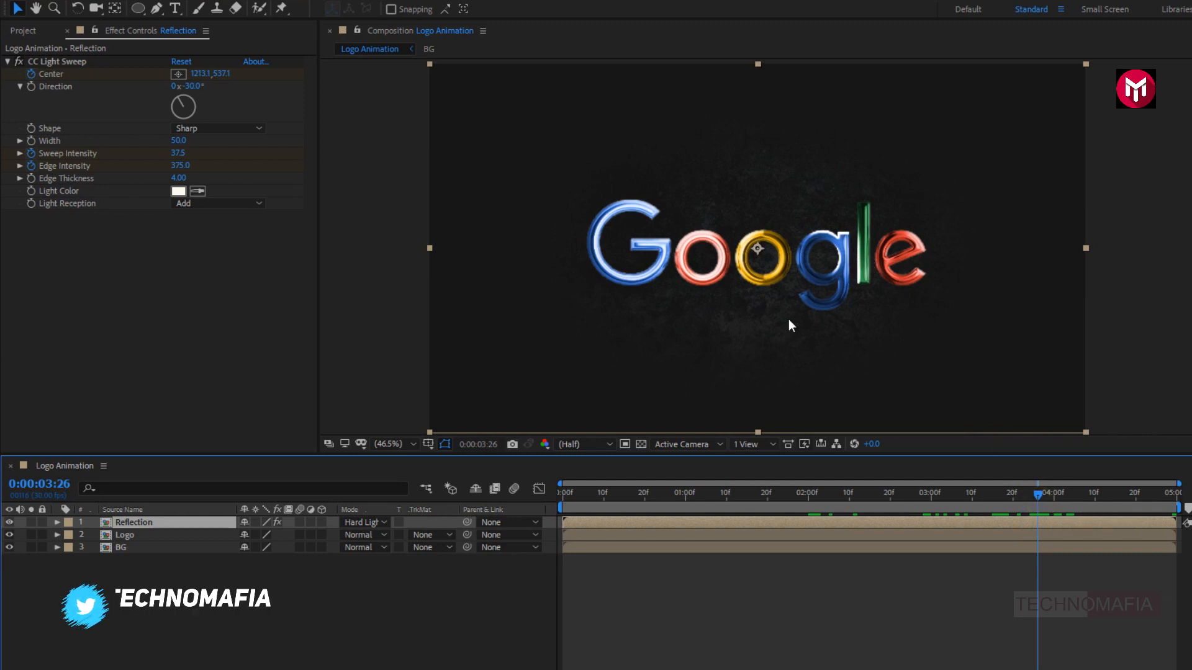
- Duplicate the Logo layer and move the copy above the Reflection layer
{"action": "left_click", "coordinate": [128, 536]}
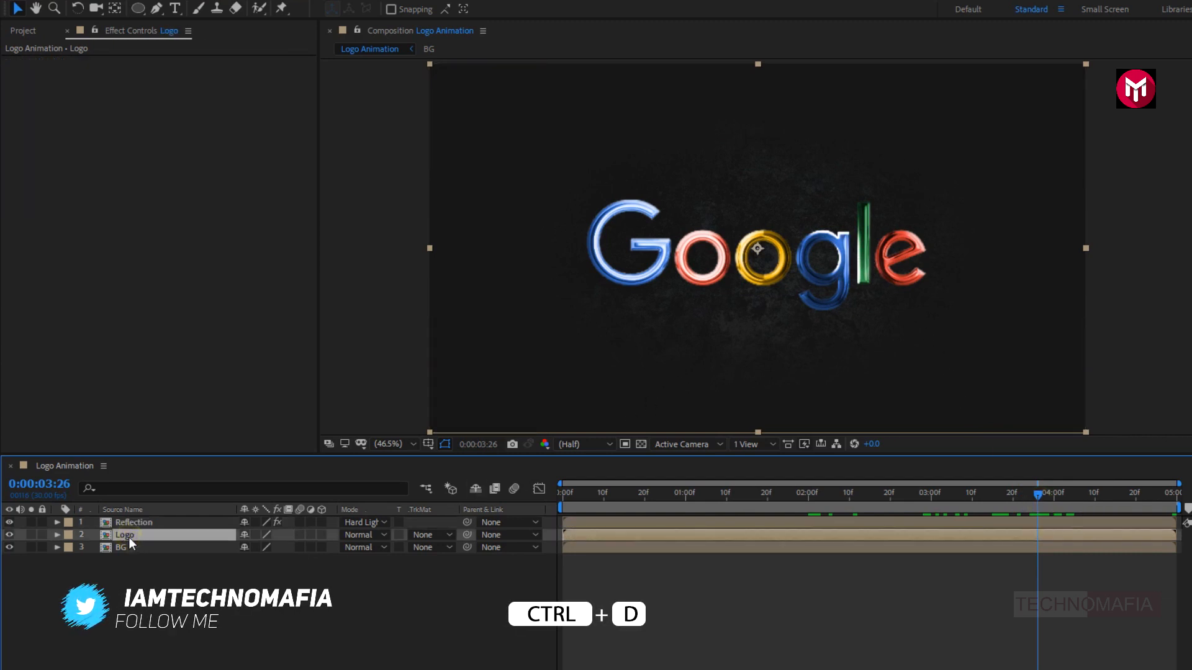
{"action": "key", "text": "ctrl+d"}
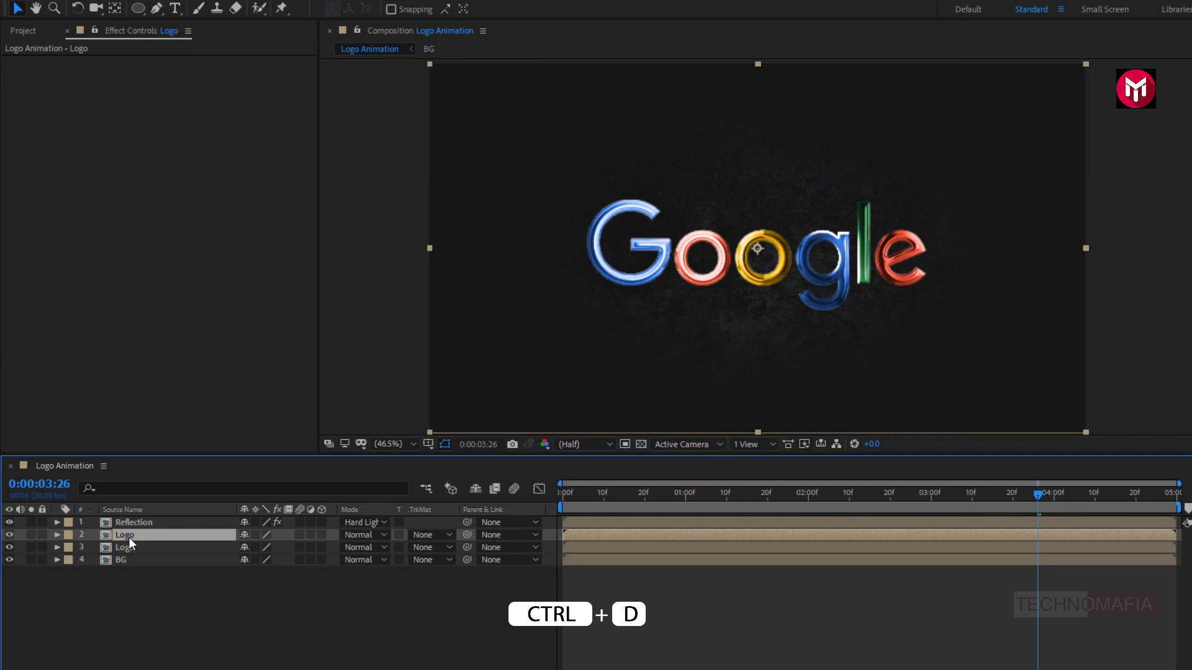
{"action": "left_click_drag", "start_coordinate": [128, 538], "coordinate": [131, 520]}
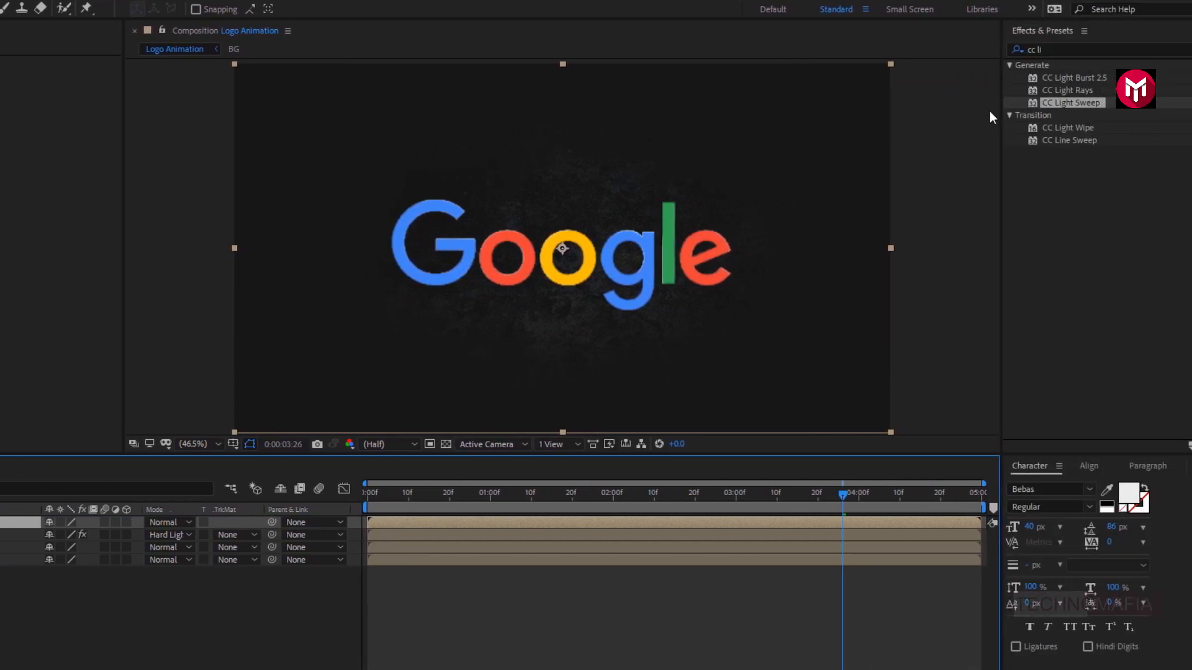
- Find the Vegas effect and apply it to the topmost Logo layer
{"action": "left_click", "coordinate": [1035, 49]}
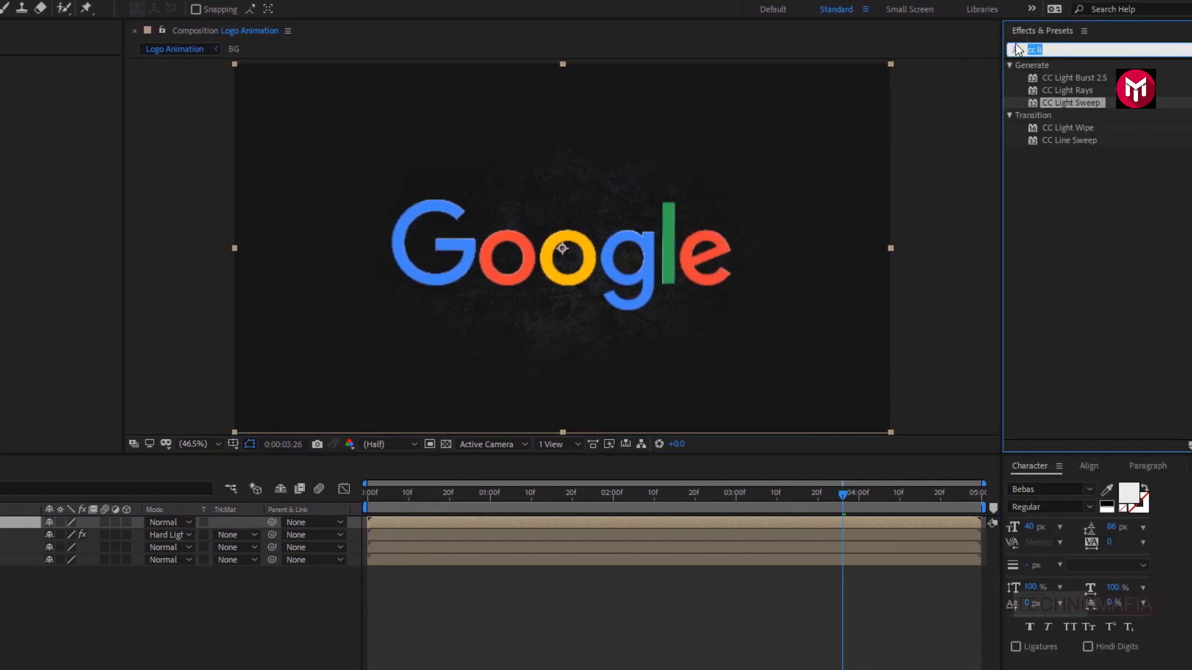
{"action": "type", "text": "veg"}
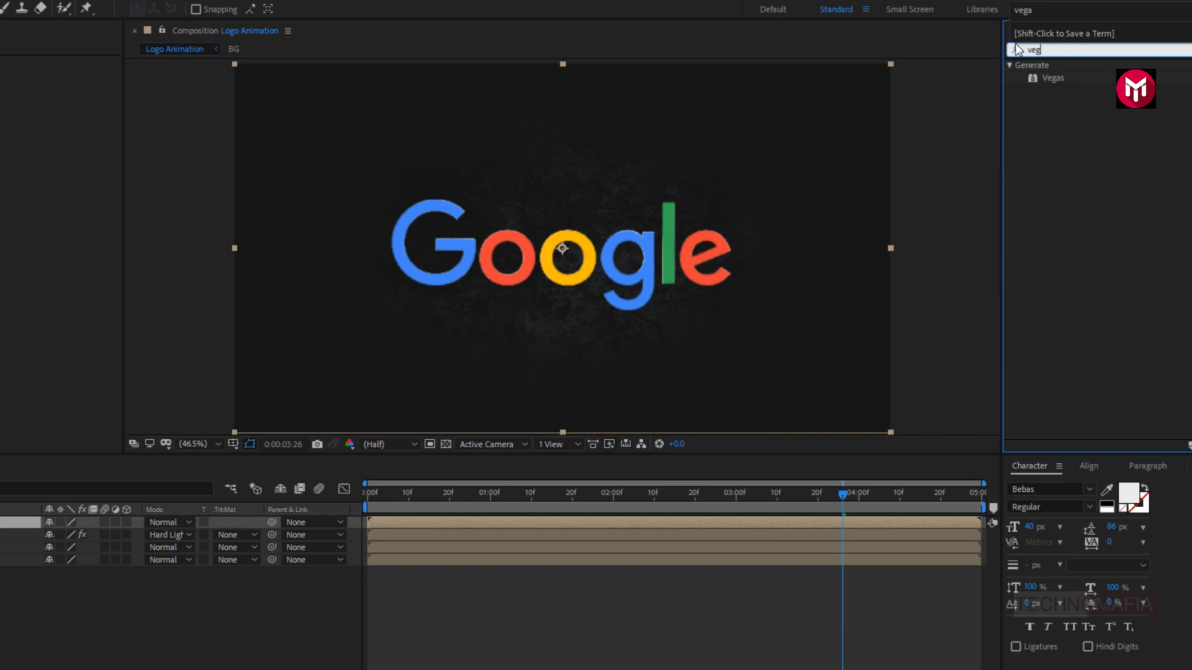
{"action": "double_click", "coordinate": [1050, 77]}
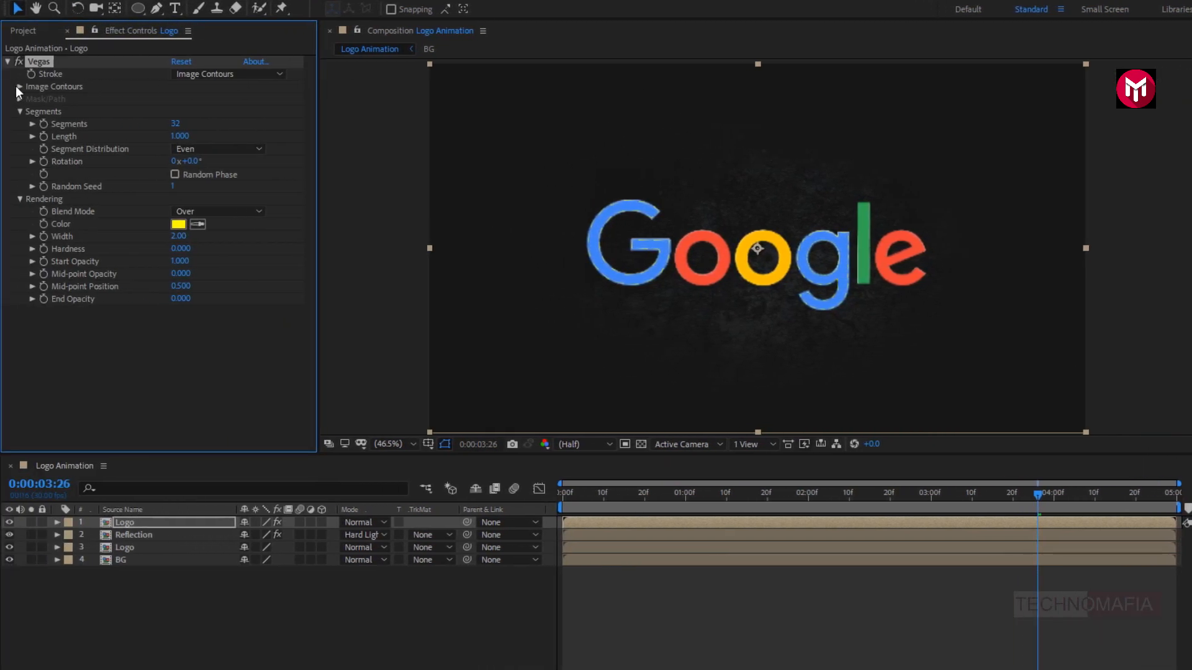
- Set the Vegas effect's image contour Threshold to 62 and its number of Segments to 1
{"action": "left_click", "coordinate": [19, 86]}
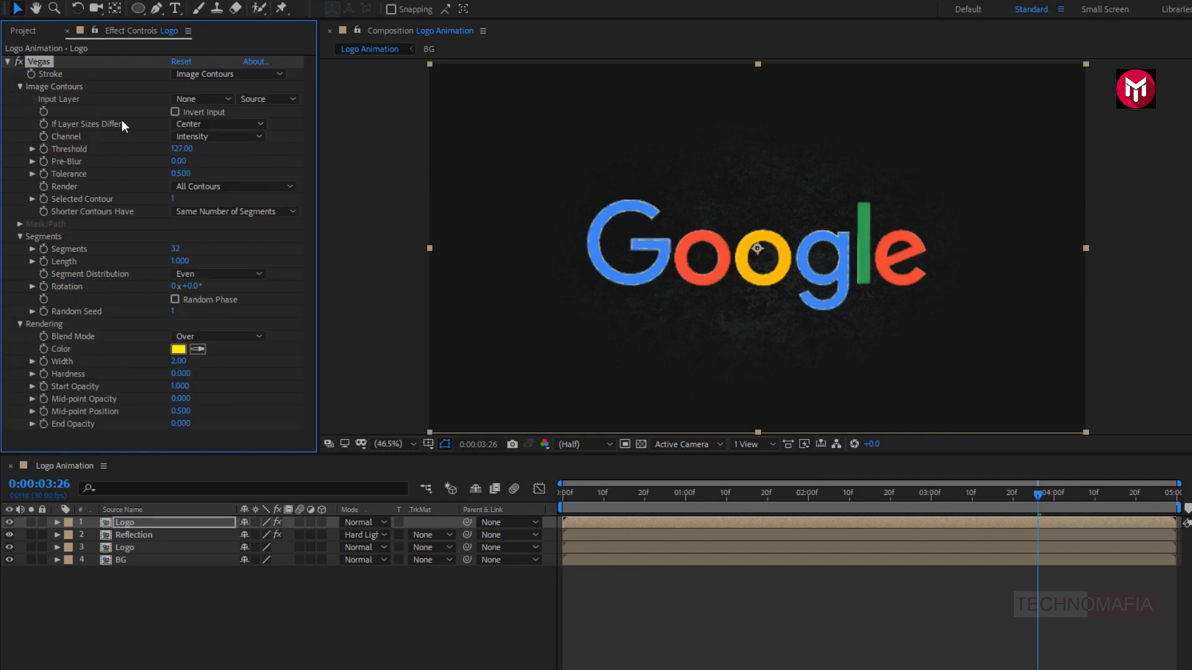
{"action": "left_click", "coordinate": [177, 149]}
{"action": "type", "text": "62"}
{"action": "left_click", "coordinate": [142, 156]}
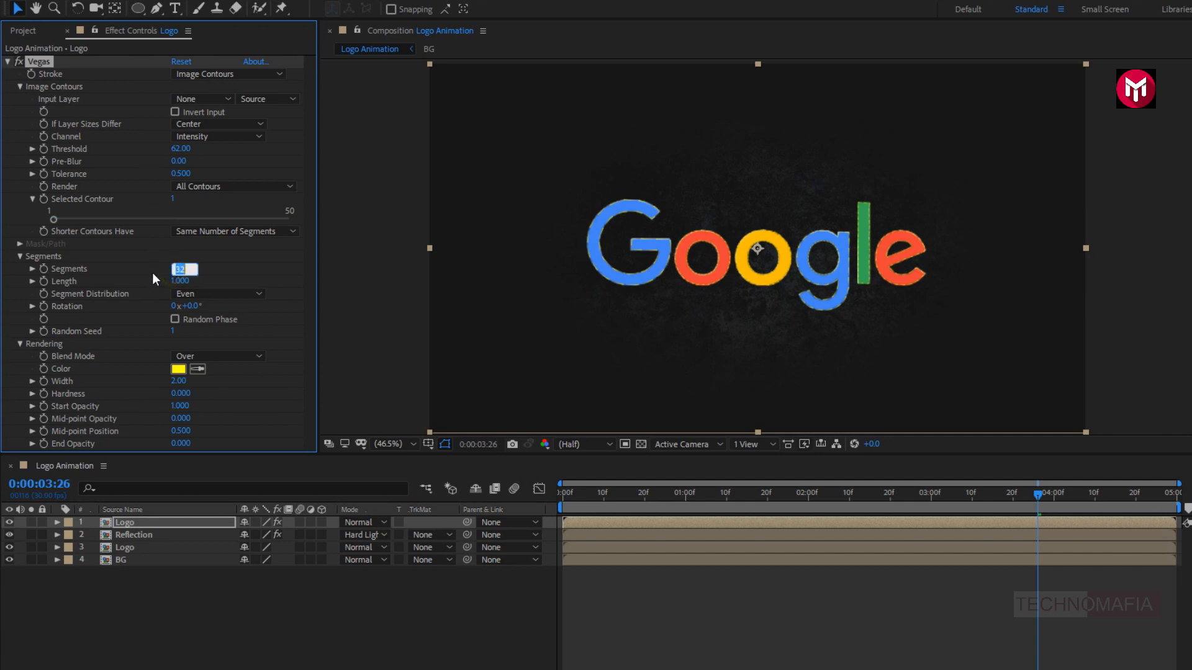
{"action": "type", "text": "1"}
{"action": "key", "text": "Return"}
- At 0:00:00:00, start keyframing the Vegas segment Length with a value of 0
{"action": "left_click", "coordinate": [560, 493]}
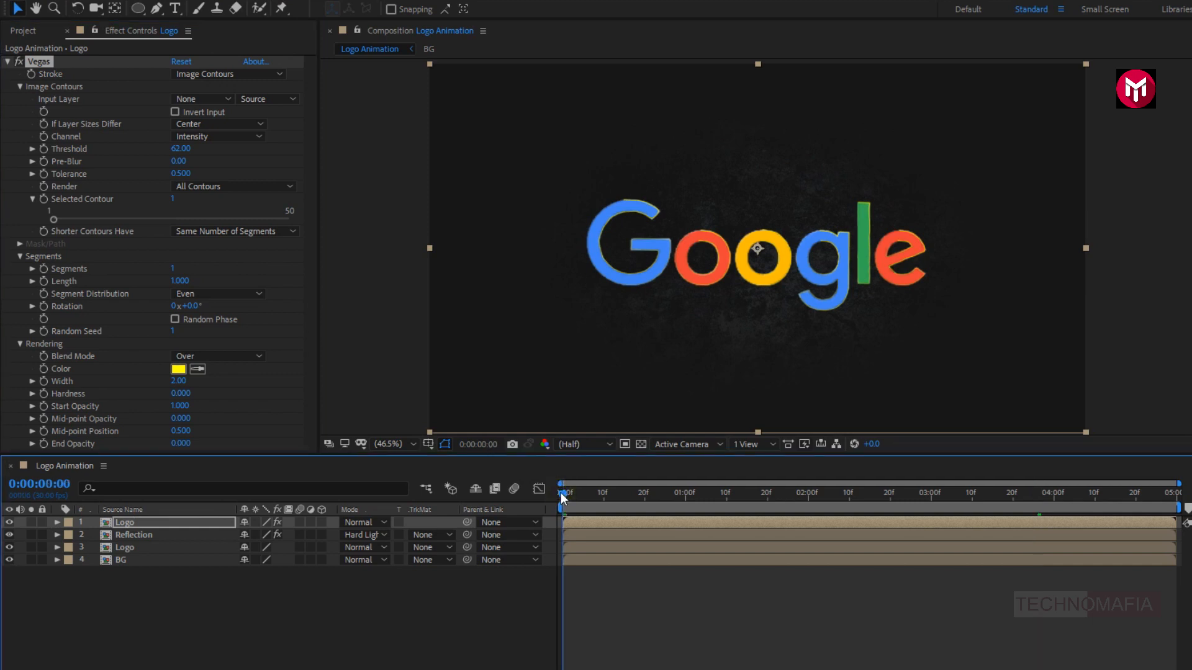
{"action": "left_click", "coordinate": [45, 284]}
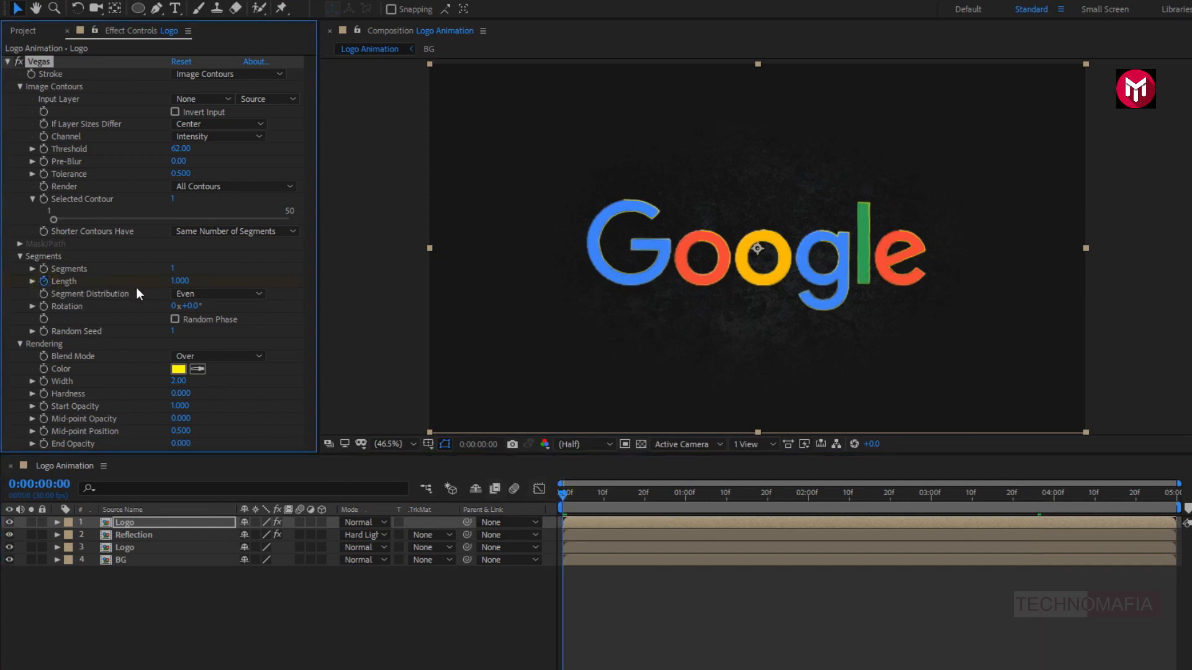
{"action": "left_click", "coordinate": [179, 281]}
{"action": "type", "text": "0"}
{"action": "key", "text": "Return"}
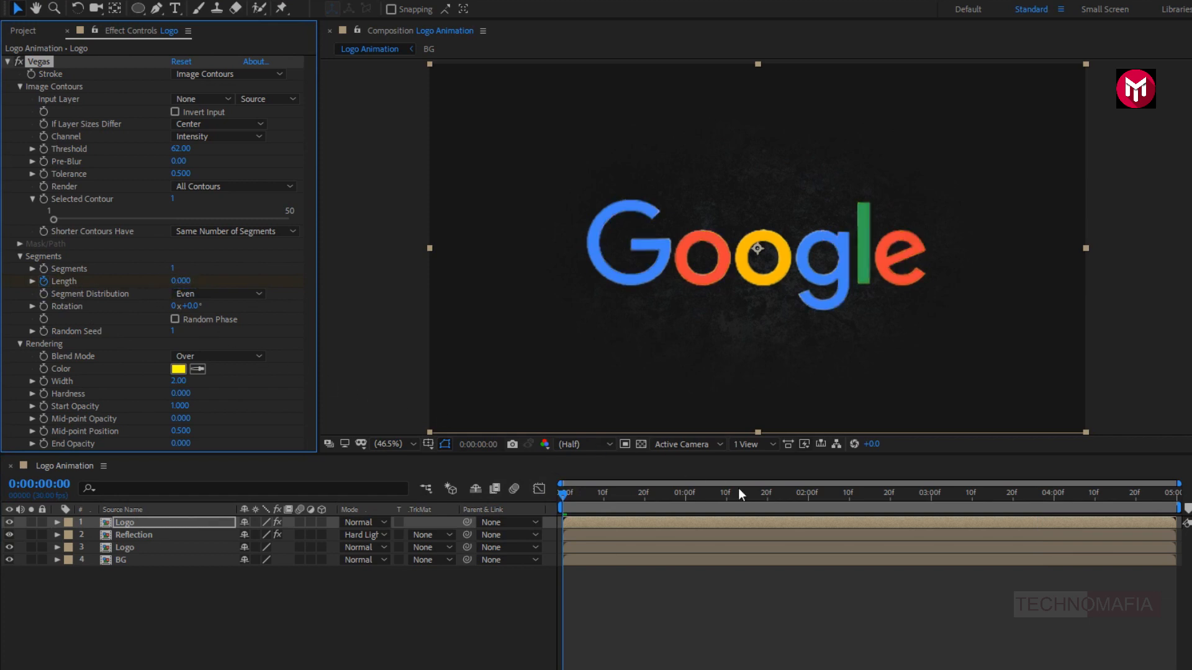
- At 0:00:02:15, keyframe the Vegas segment Length at 0.3
{"action": "left_click", "coordinate": [869, 497]}
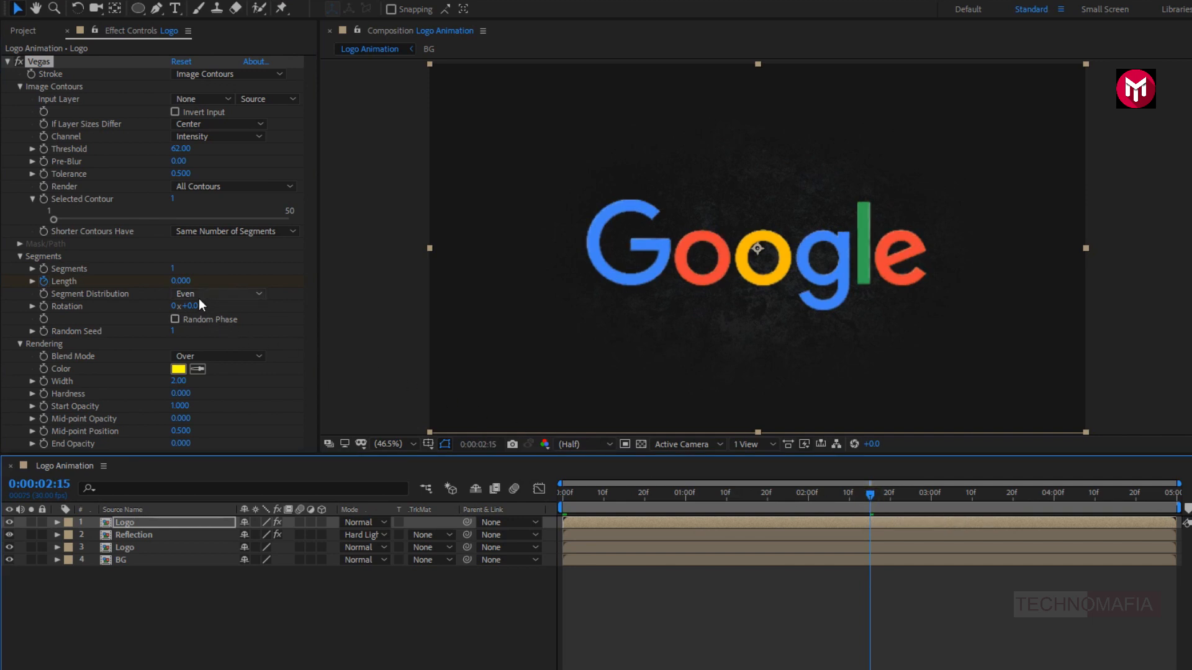
{"action": "left_click", "coordinate": [179, 282]}
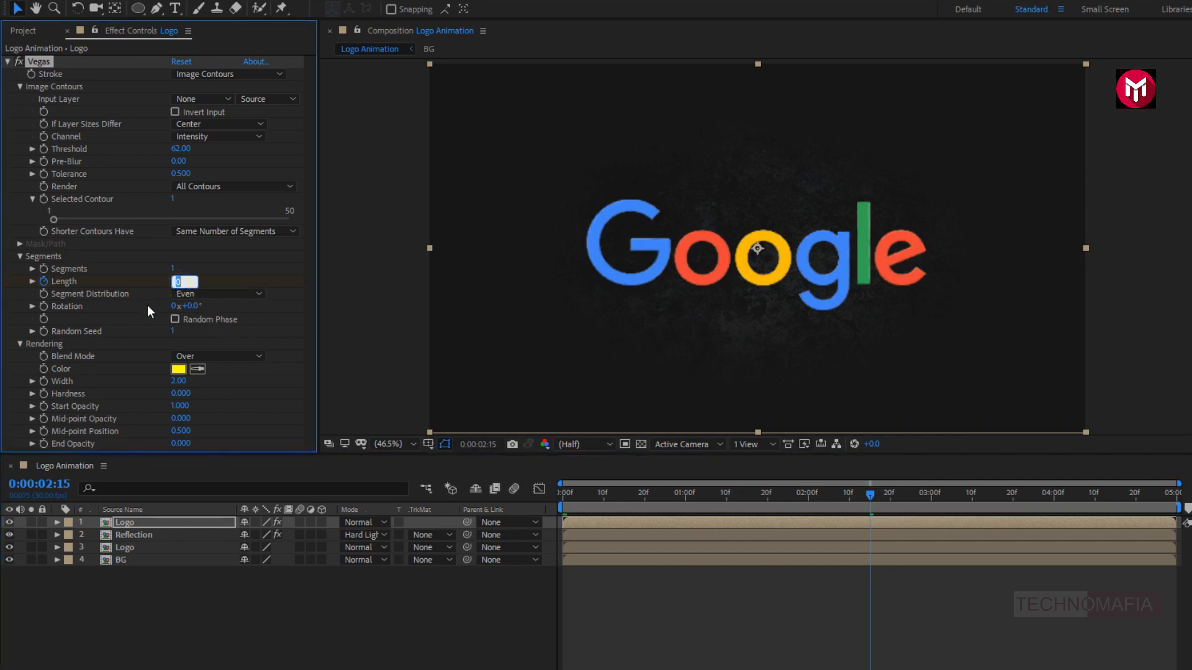
{"action": "type", "text": "0.3"}
{"action": "key", "text": "Return"}
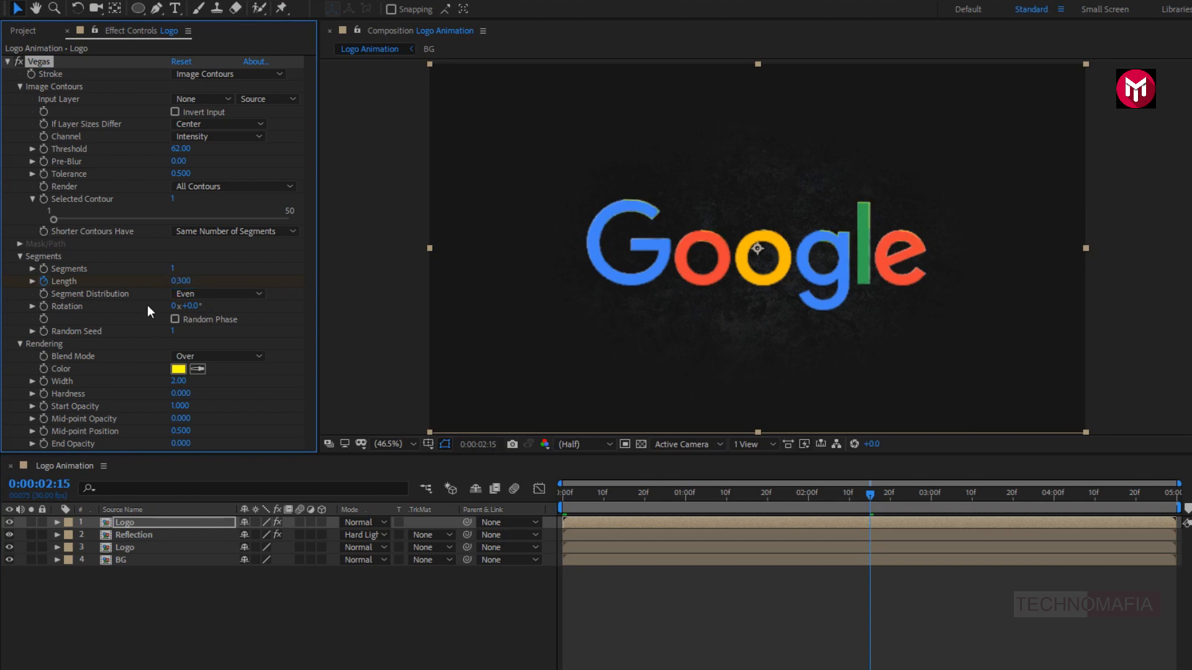
- At 0:00:04:00, keyframe the Vegas segment Length back to 0
{"action": "left_click", "coordinate": [1056, 498]}
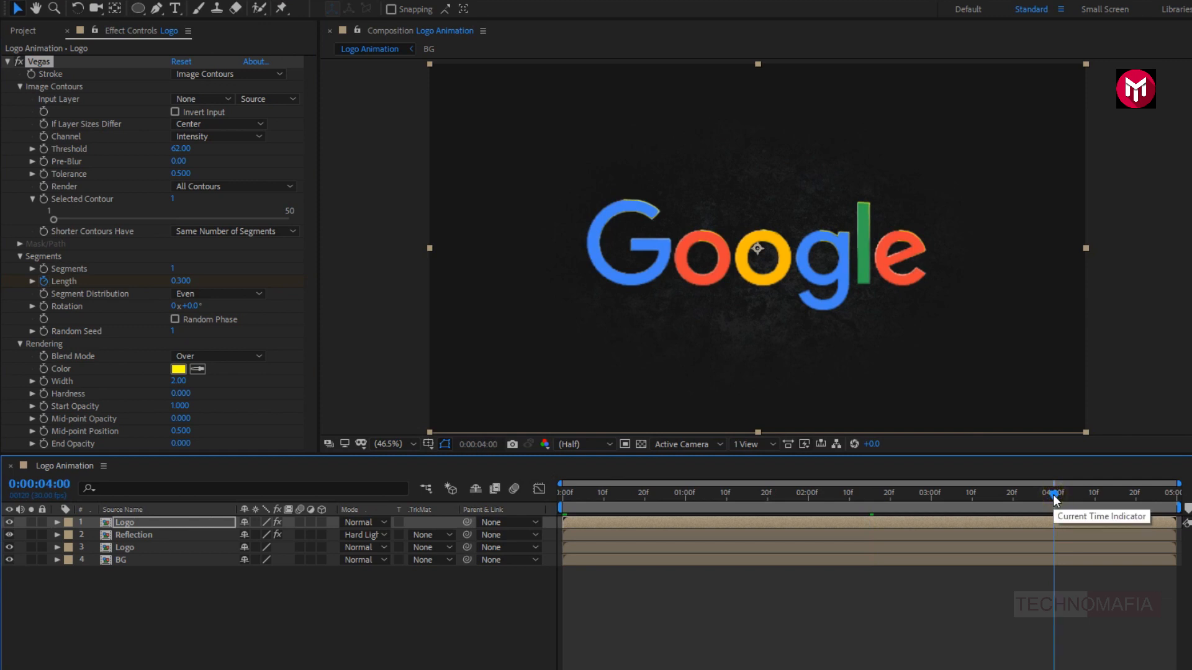
{"action": "left_click", "coordinate": [181, 281]}
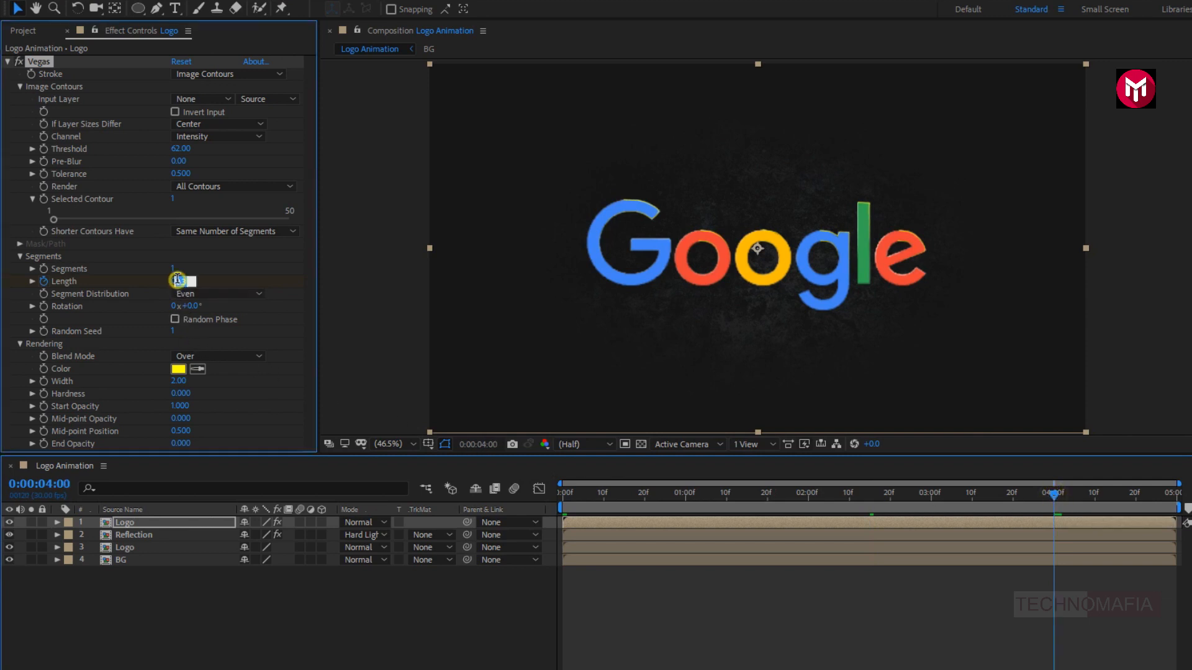
{"action": "type", "text": "0"}
{"action": "key", "text": "Return"}
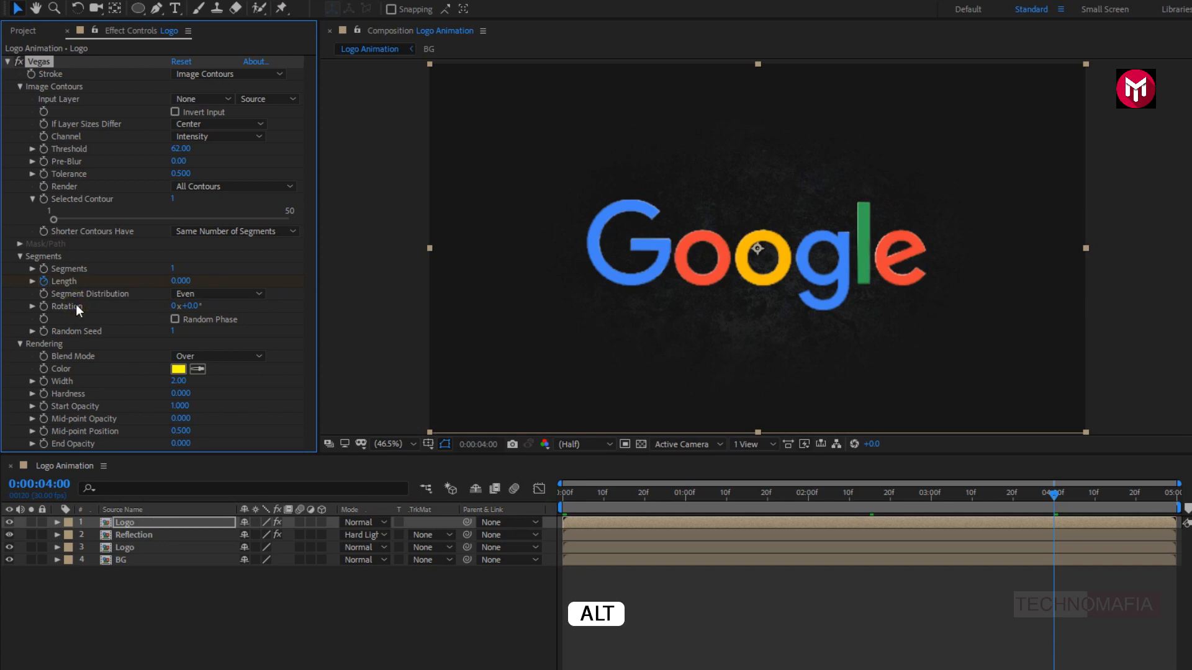
- Add the expression time*50 to the Vegas segment Rotation
{"action": "left_click", "coordinate": [44, 306], "text": "alt"}
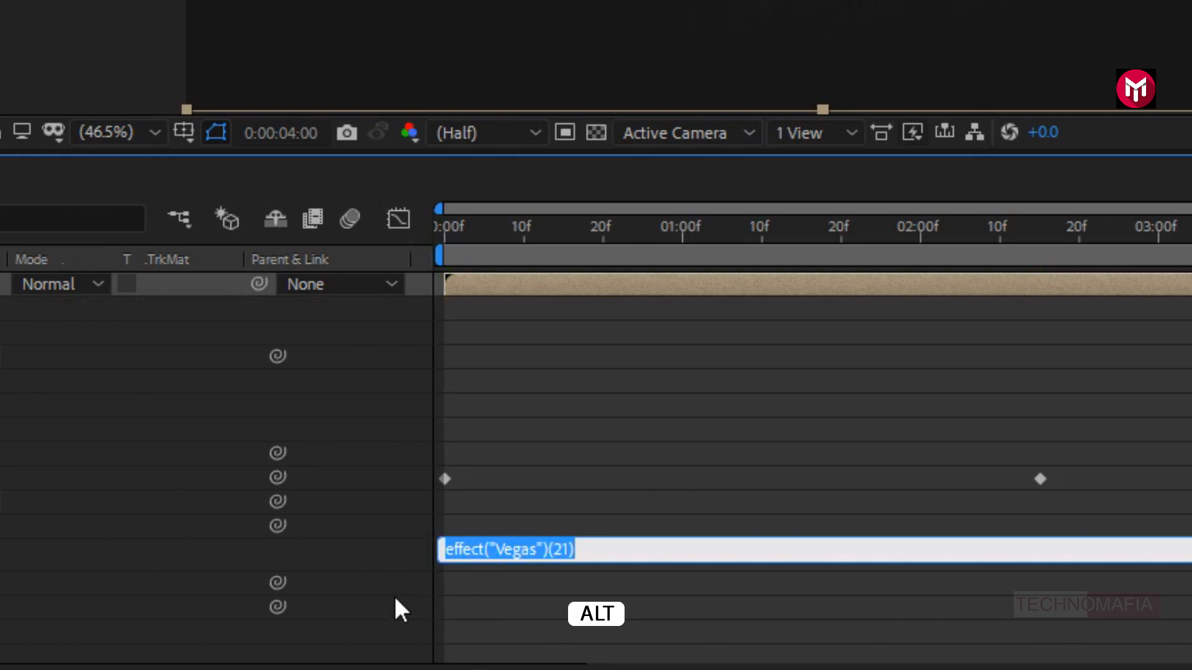
{"action": "type", "text": "time"}
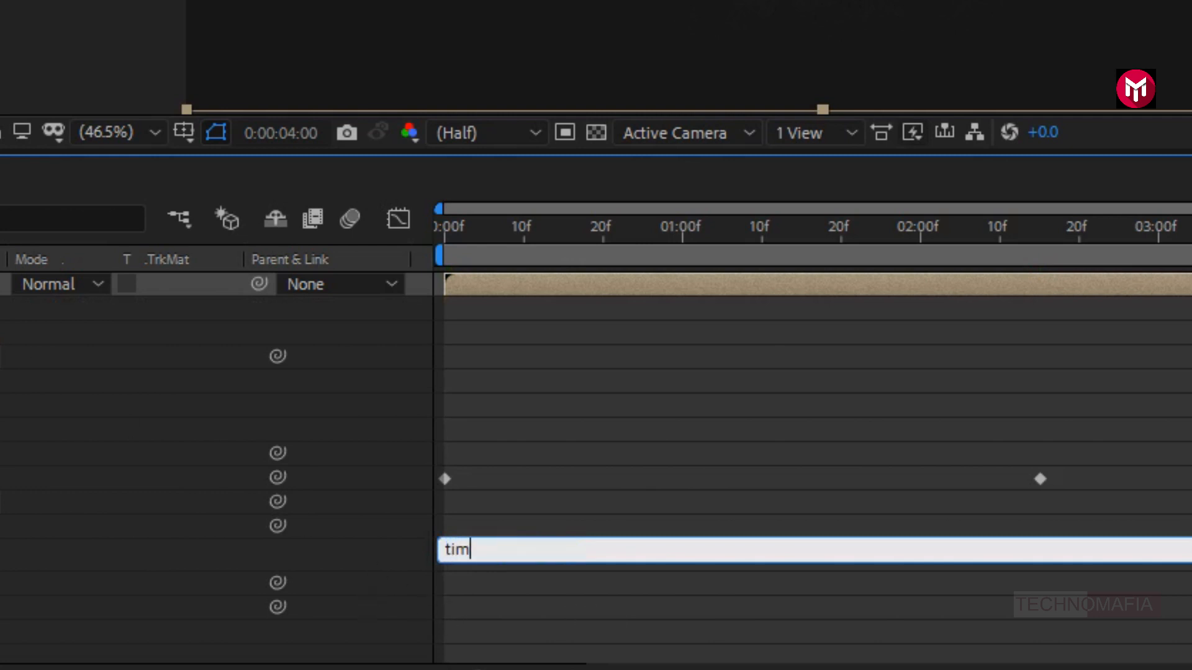
{"action": "type", "text": "*50"}
{"action": "left_click", "coordinate": [365, 588]}
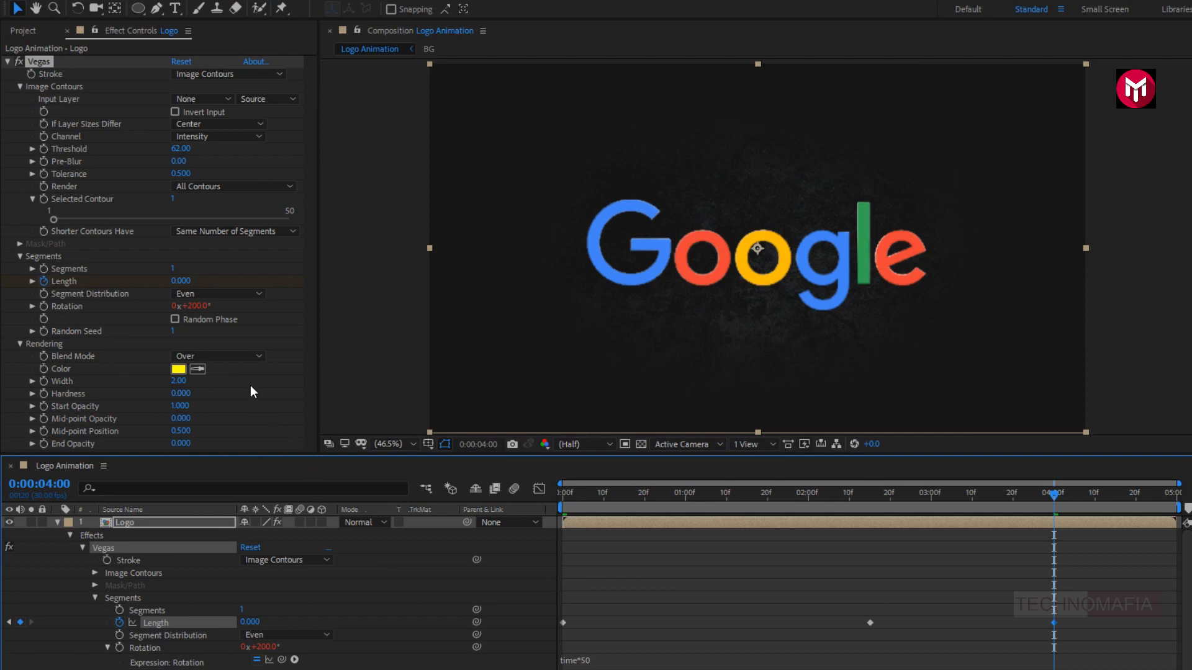
- Set the Vegas rendering Blend Mode to Transparent and go to 0:00:02:00 to check the outline
{"action": "left_click", "coordinate": [232, 357]}
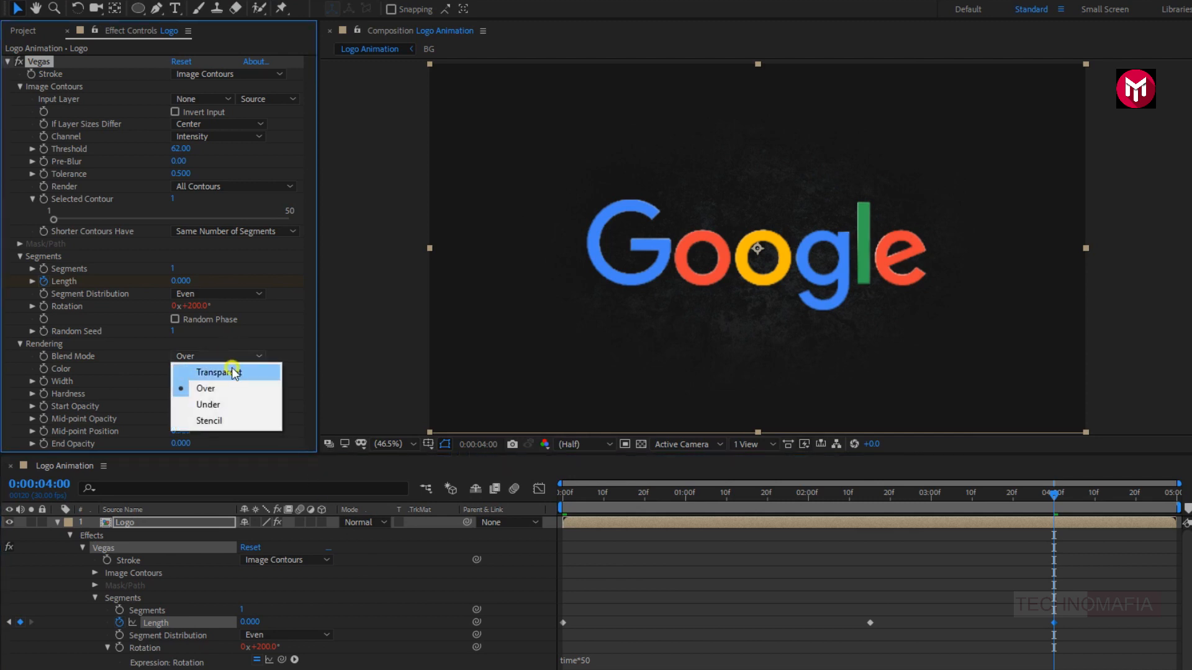
{"action": "left_click", "coordinate": [233, 368]}
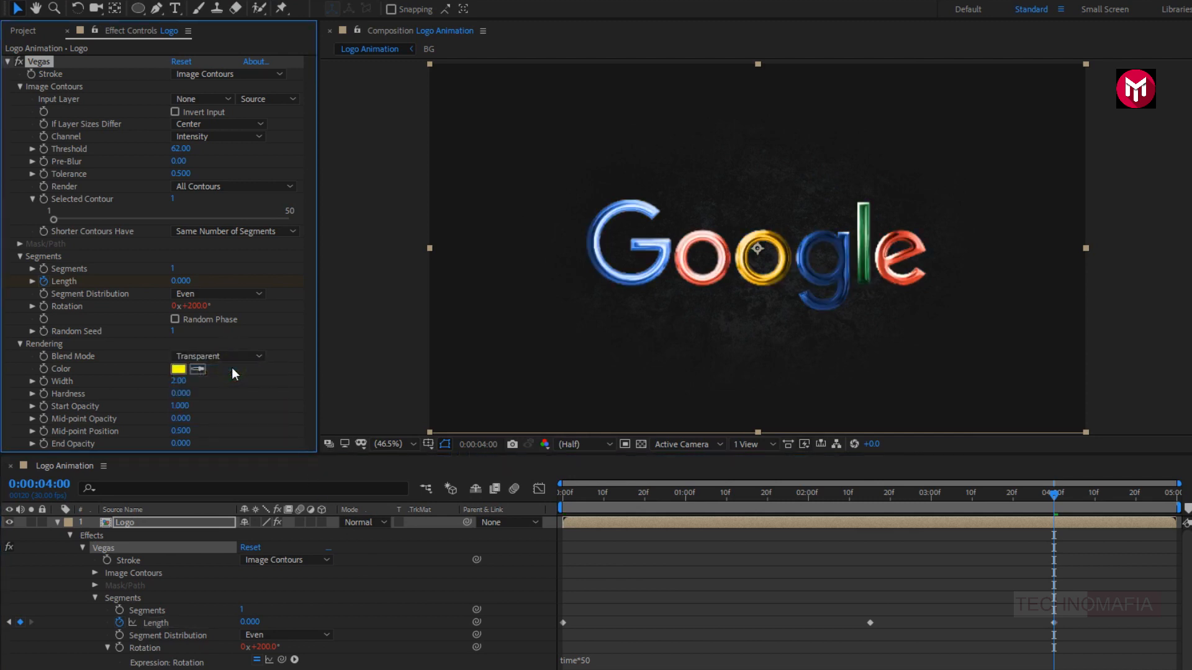
{"action": "left_click", "coordinate": [806, 491]}
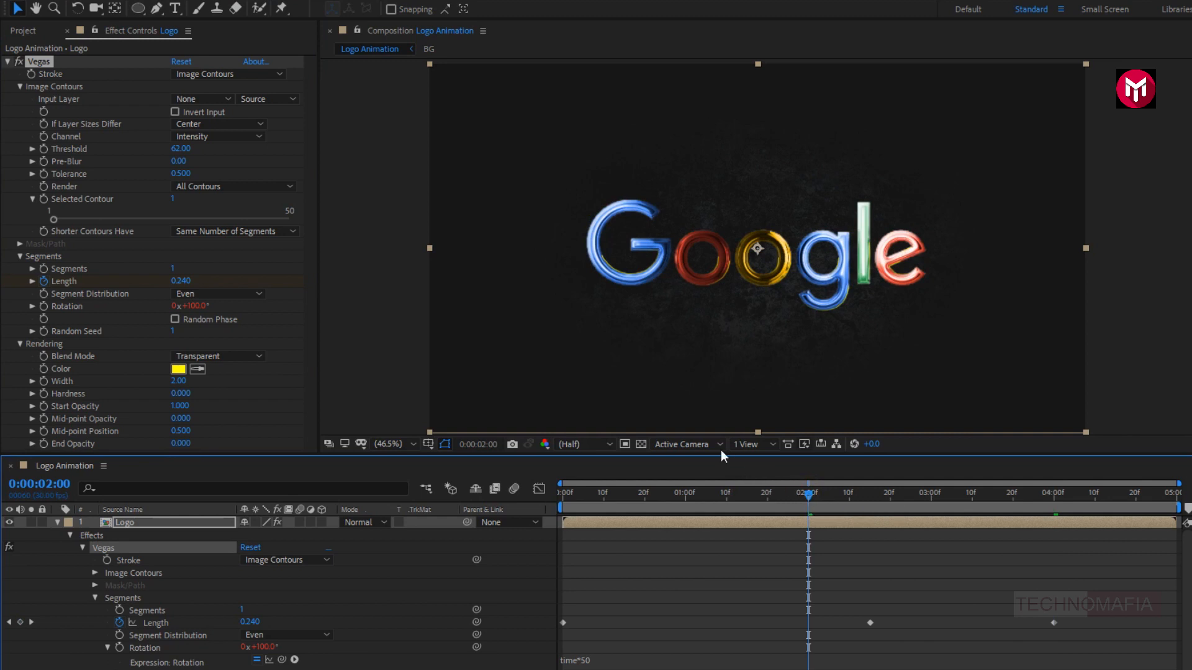
- Change the Vegas outline color to a fully saturated bright cyan-blue
{"action": "key", "text": "period"}
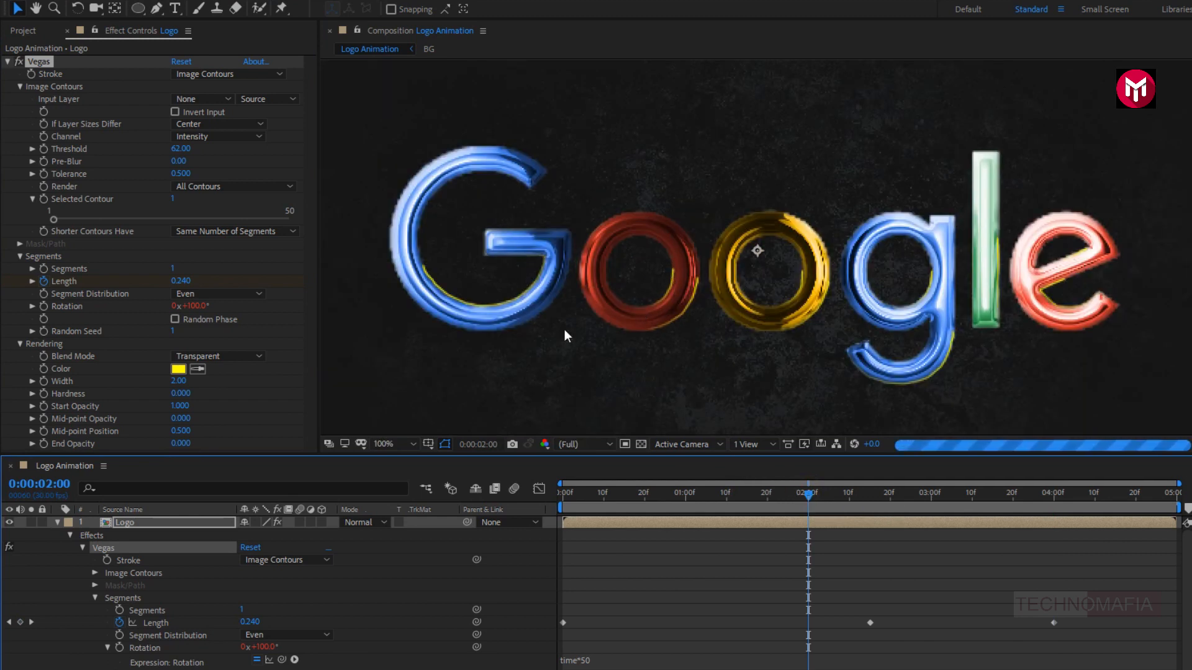
{"action": "left_click", "coordinate": [178, 369]}
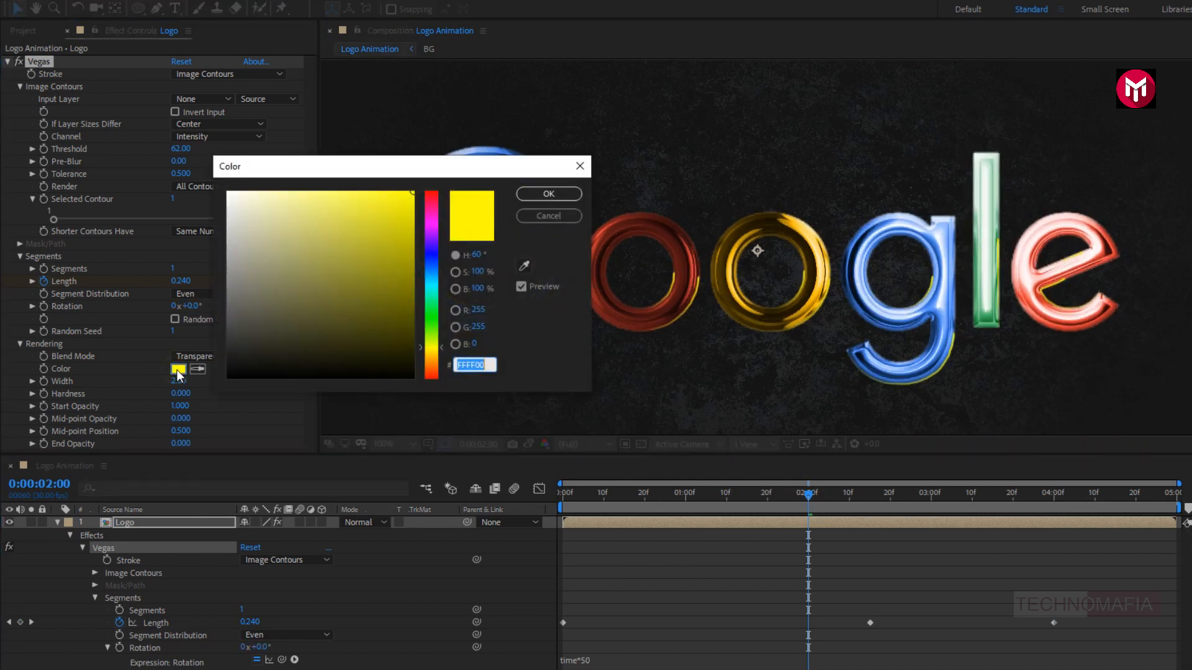
{"action": "left_click", "coordinate": [435, 281]}
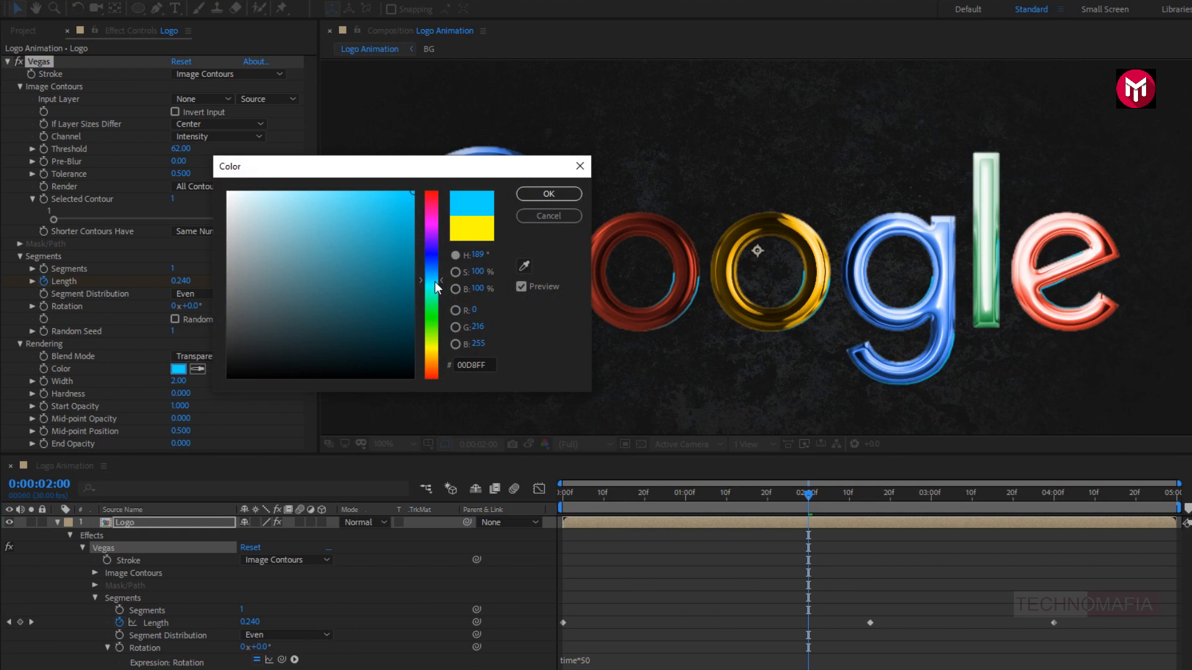
{"action": "left_click", "coordinate": [432, 282]}
{"action": "left_click", "coordinate": [536, 195]}
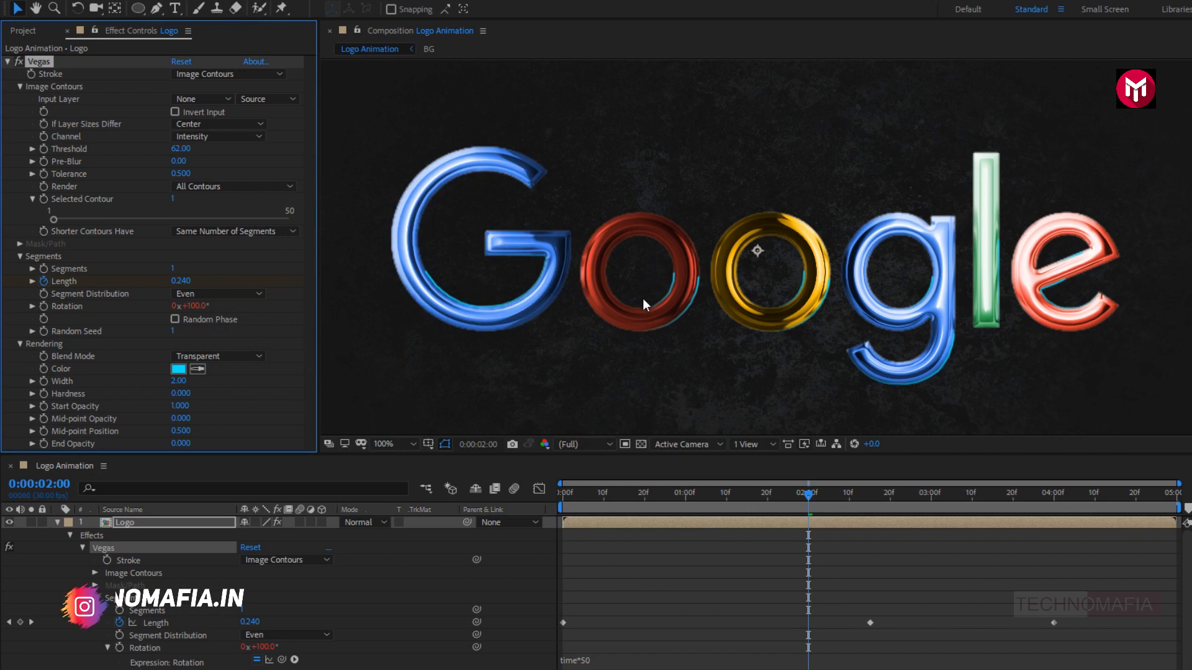
- Set the Vegas outline's Width to 1 and its Hardness to 0.7
{"action": "scroll", "coordinate": [642, 298], "scroll_direction": "down", "scroll_amount": 2}
{"action": "left_click", "coordinate": [178, 381]}
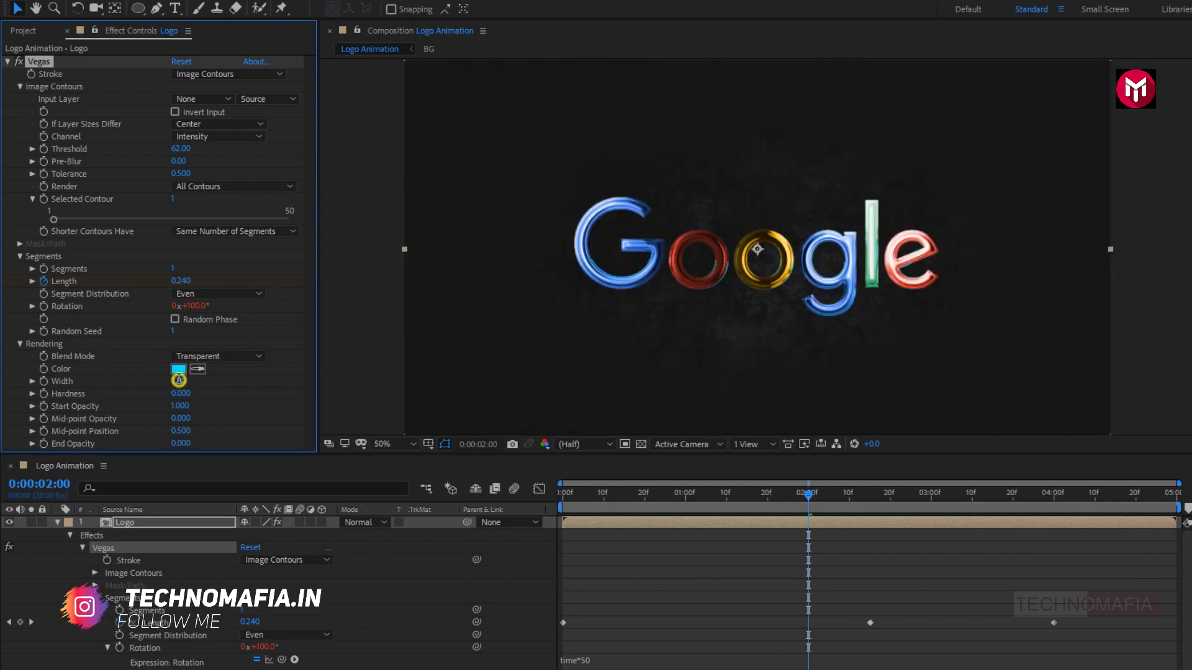
{"action": "type", "text": "1"}
{"action": "key", "text": "Return"}
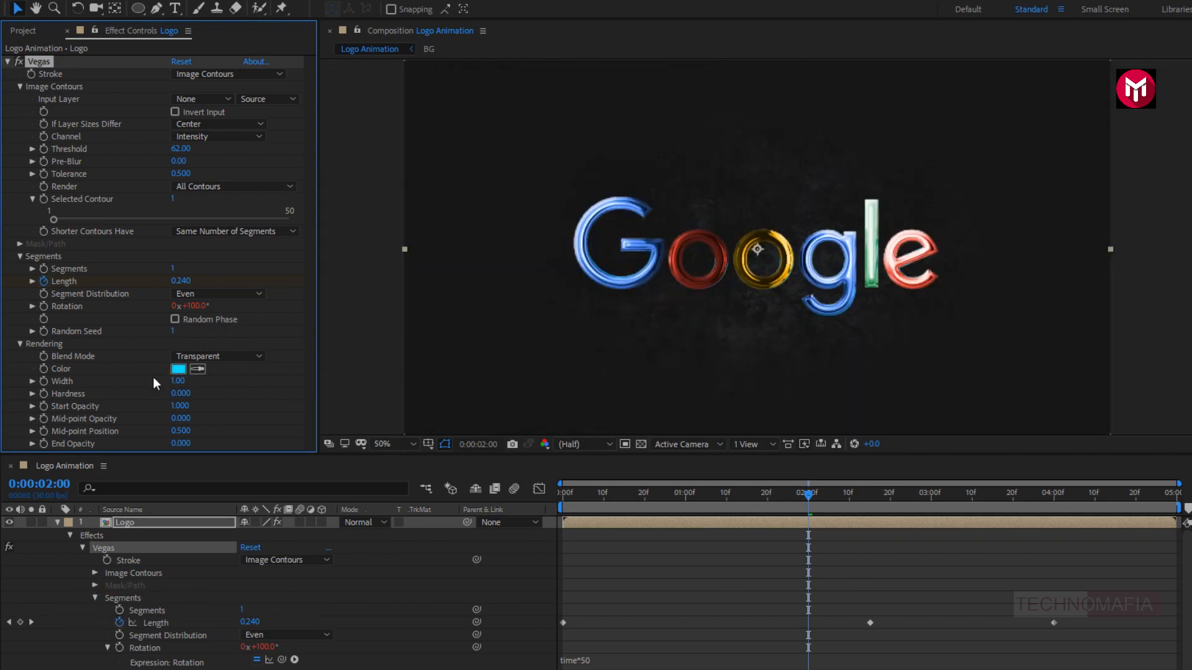
{"action": "left_click", "coordinate": [178, 394]}
{"action": "type", "text": "0"}
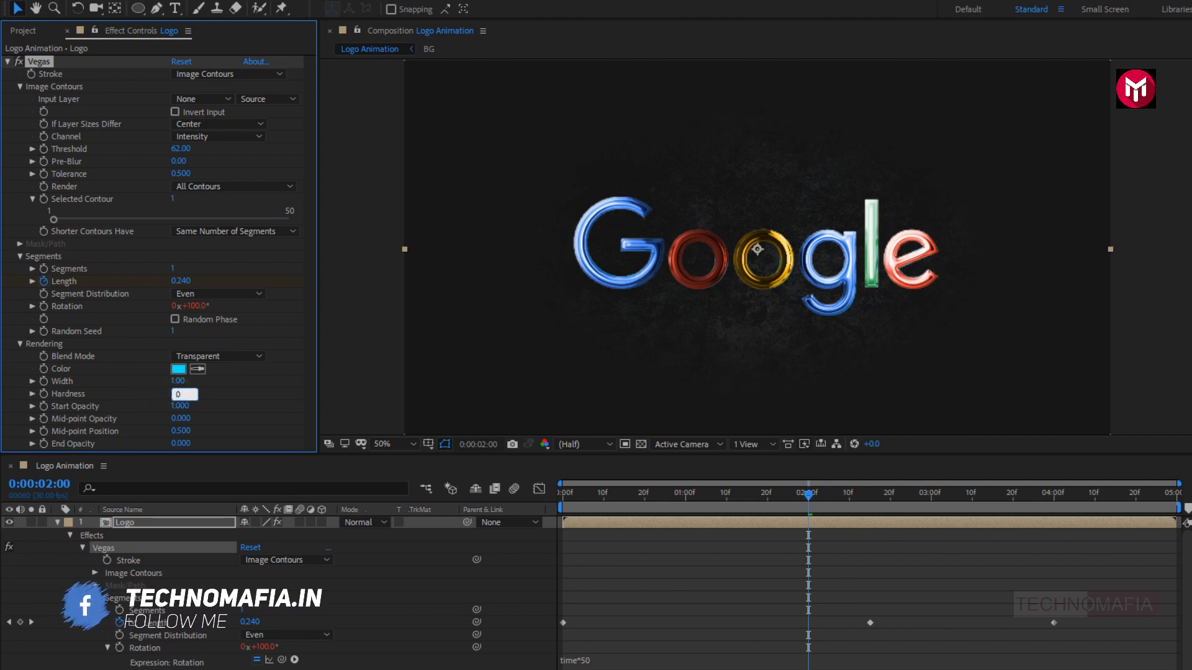
{"action": "type", "text": ".7"}
{"action": "key", "text": "Return"}
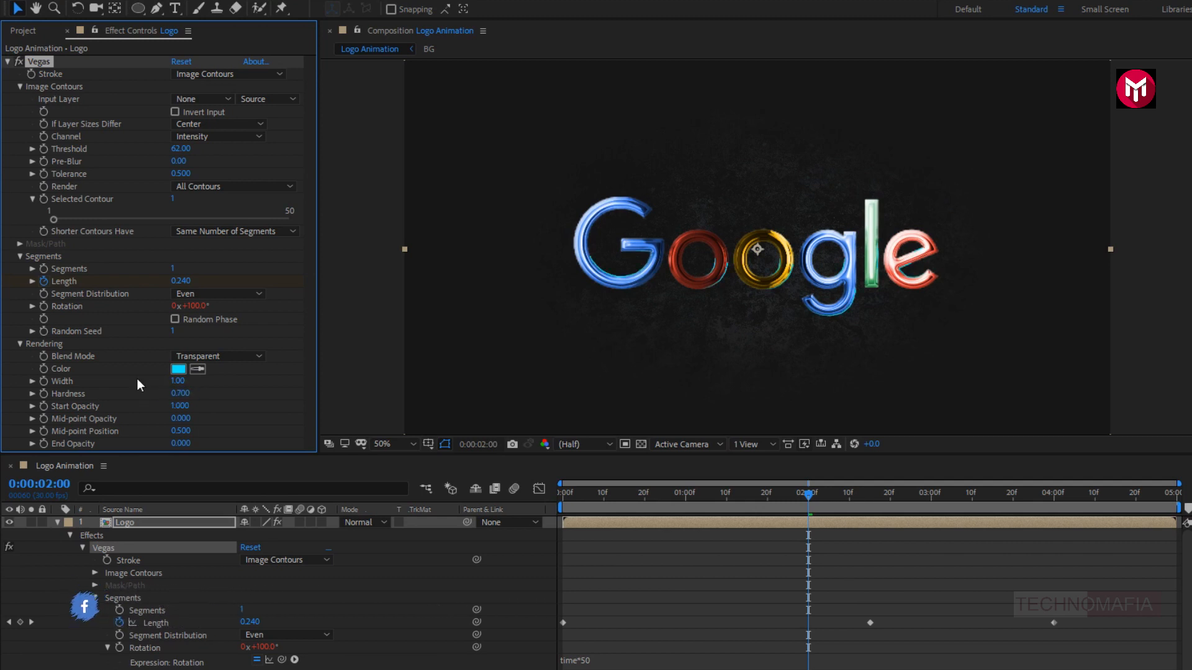
- Find the Stylize Glow effect and apply it to the topmost Logo layer, below the collapsed Vegas effect
{"action": "left_click", "coordinate": [59, 523]}
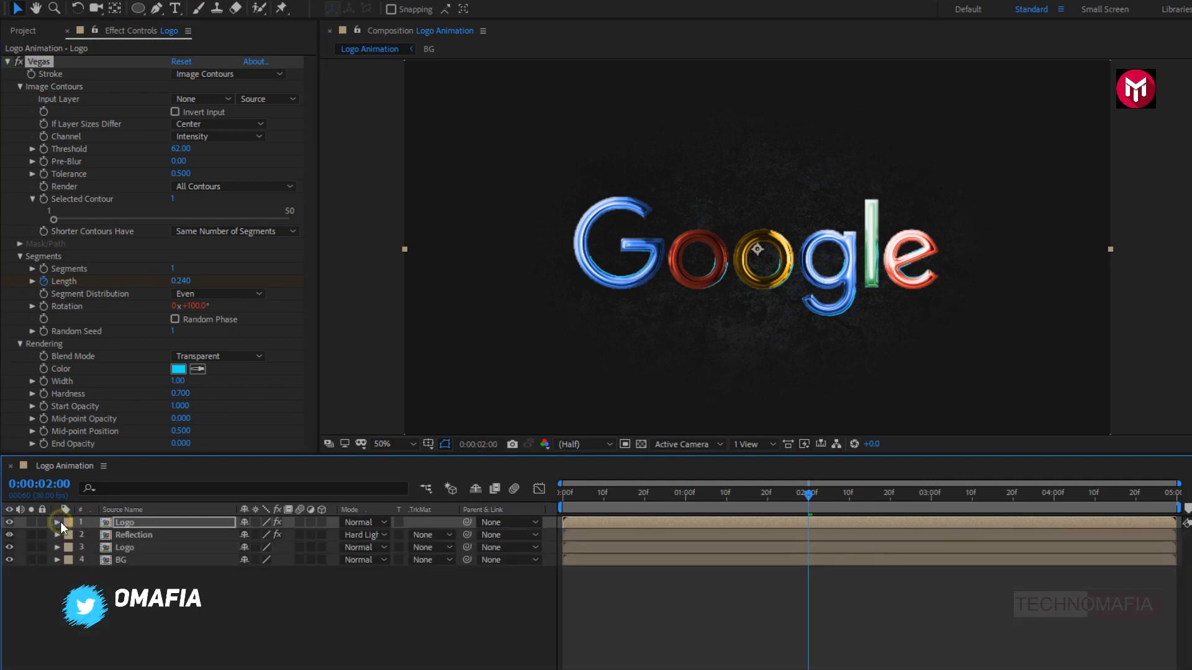
{"action": "left_click", "coordinate": [125, 523]}
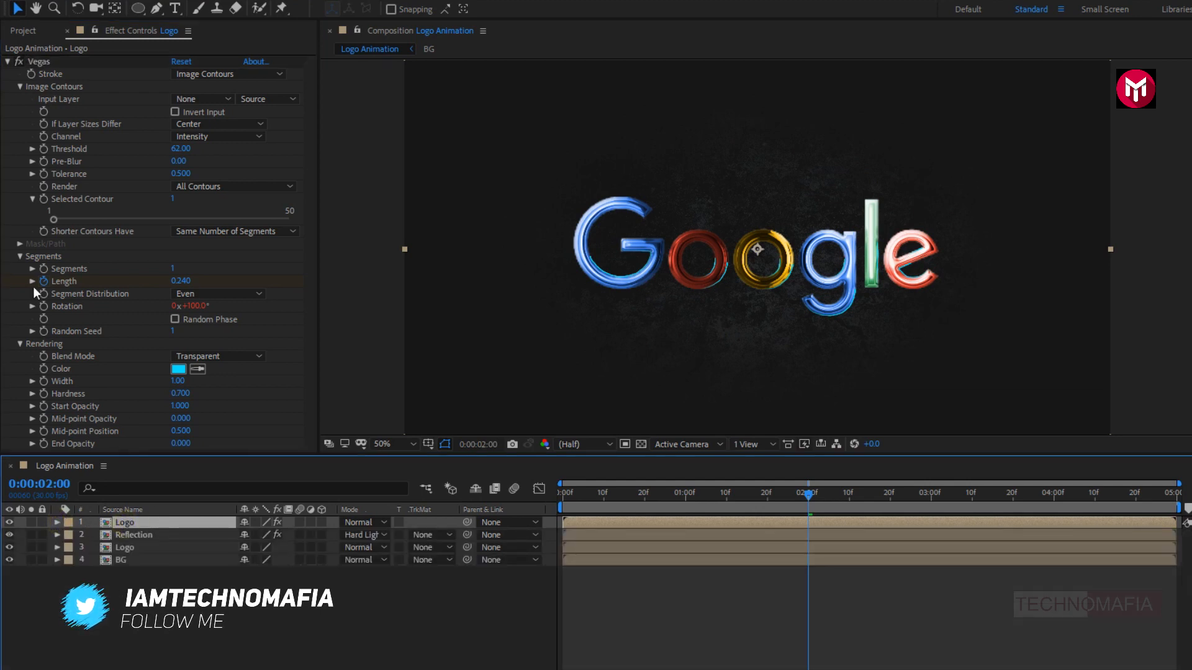
{"action": "left_click", "coordinate": [7, 62]}
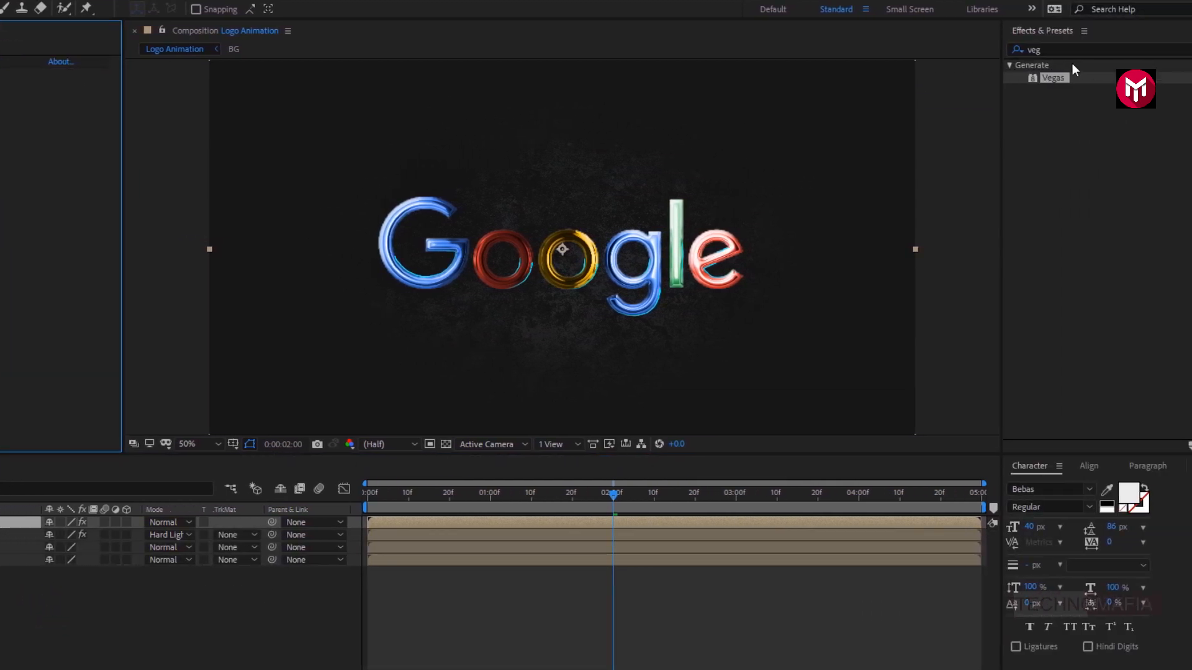
{"action": "left_click_drag", "start_coordinate": [1048, 51], "coordinate": [999, 51]}
{"action": "type", "text": "glow"}
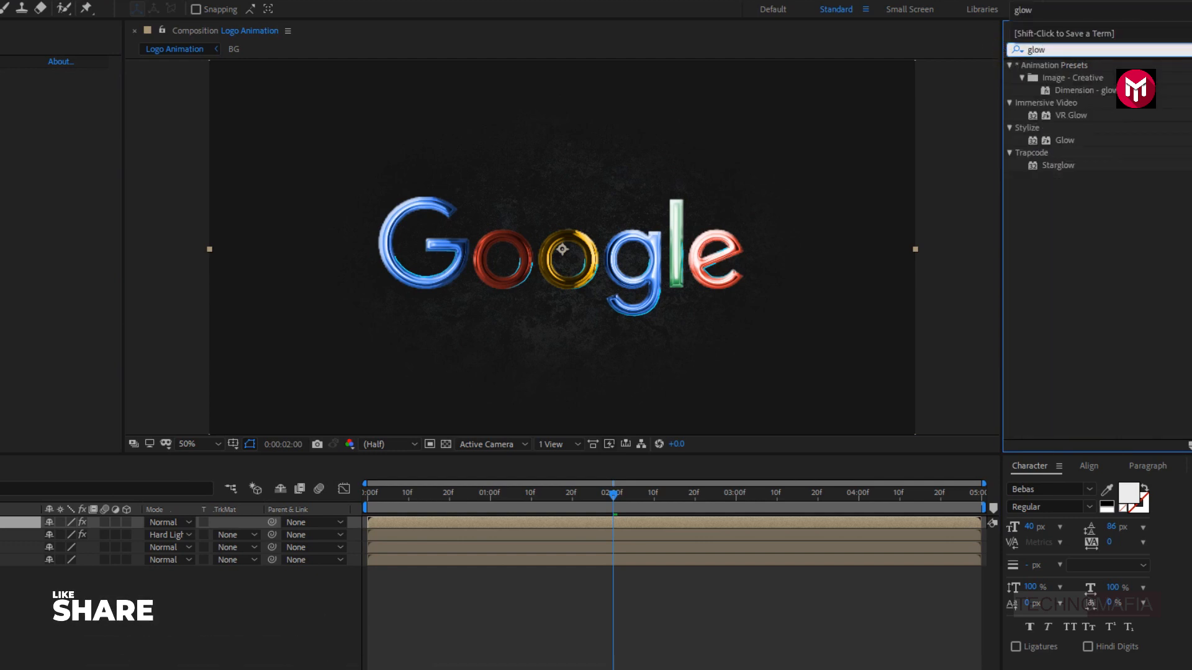
{"action": "double_click", "coordinate": [1065, 142]}
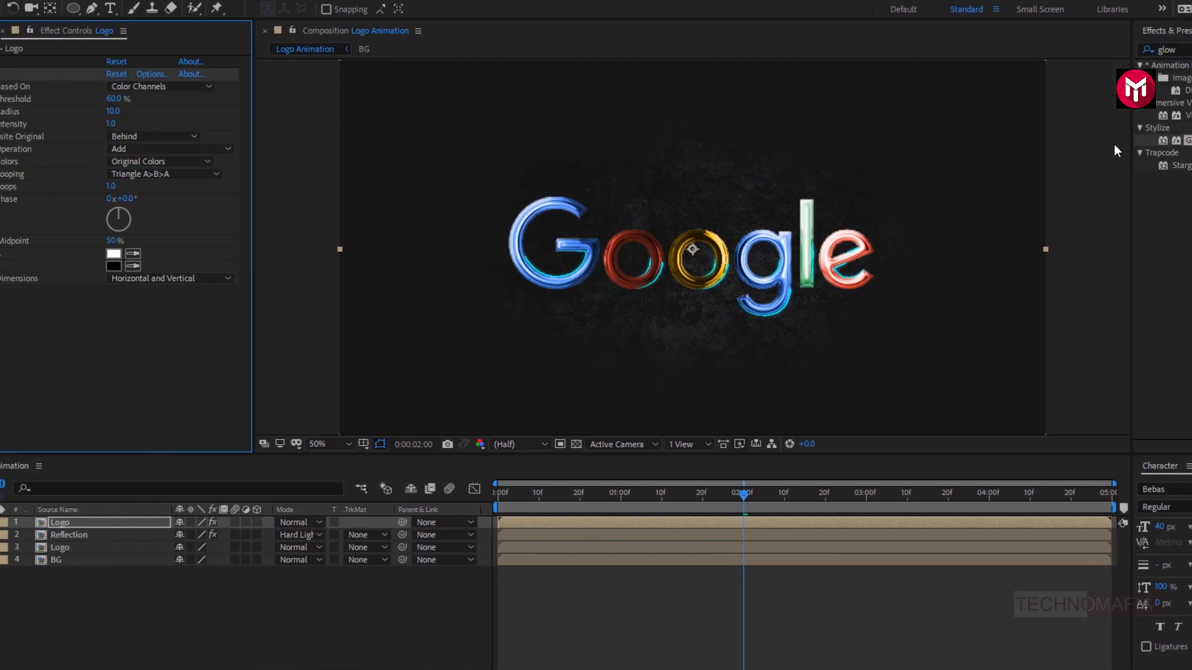
- Set the Glow Threshold to 70% and the Glow Radius to 15
{"action": "left_click", "coordinate": [179, 100]}
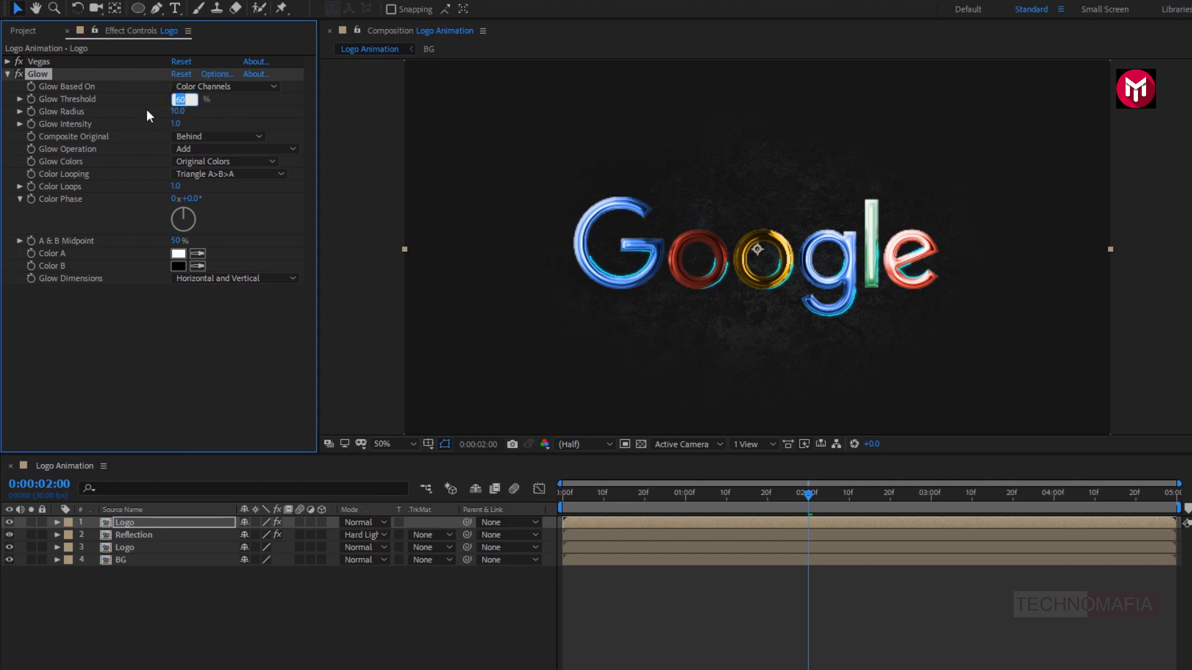
{"action": "type", "text": "70"}
{"action": "key", "text": "Return"}
{"action": "left_click", "coordinate": [178, 112]}
{"action": "type", "text": "15"}
{"action": "key", "text": "Return"}
- Add Particles.mov as the topmost layer of the Logo Animation composition and view it at 0:00:00:25
{"action": "left_click", "coordinate": [25, 31]}
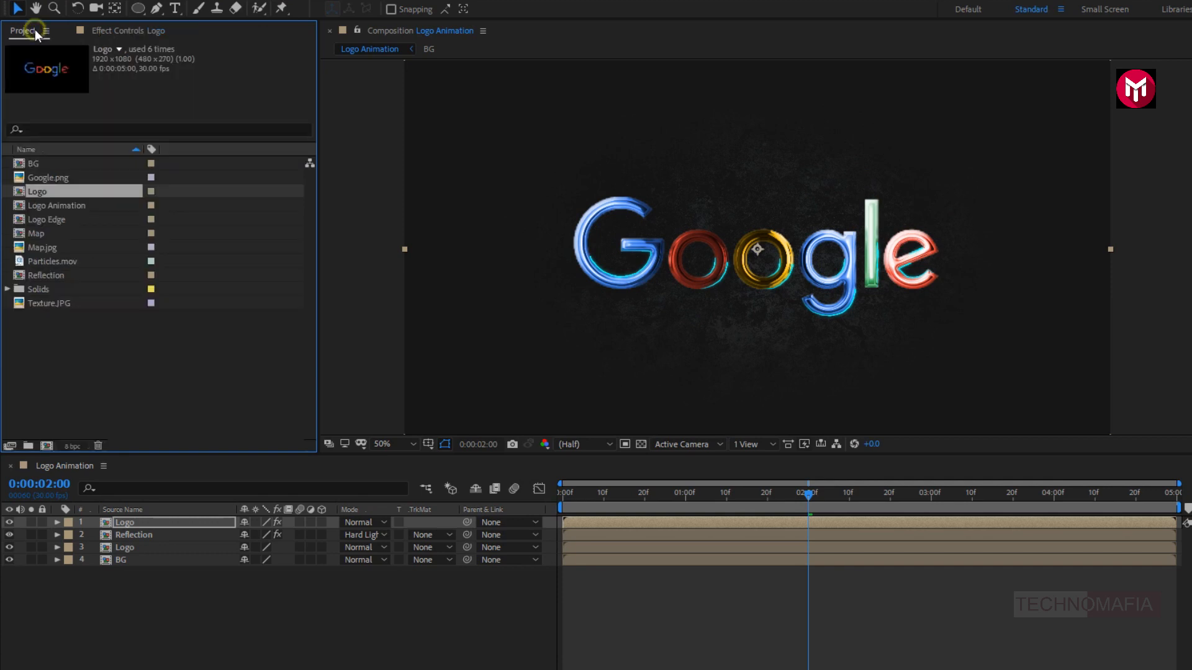
{"action": "left_click", "coordinate": [55, 261]}
{"action": "left_click_drag", "start_coordinate": [55, 263], "coordinate": [147, 520]}
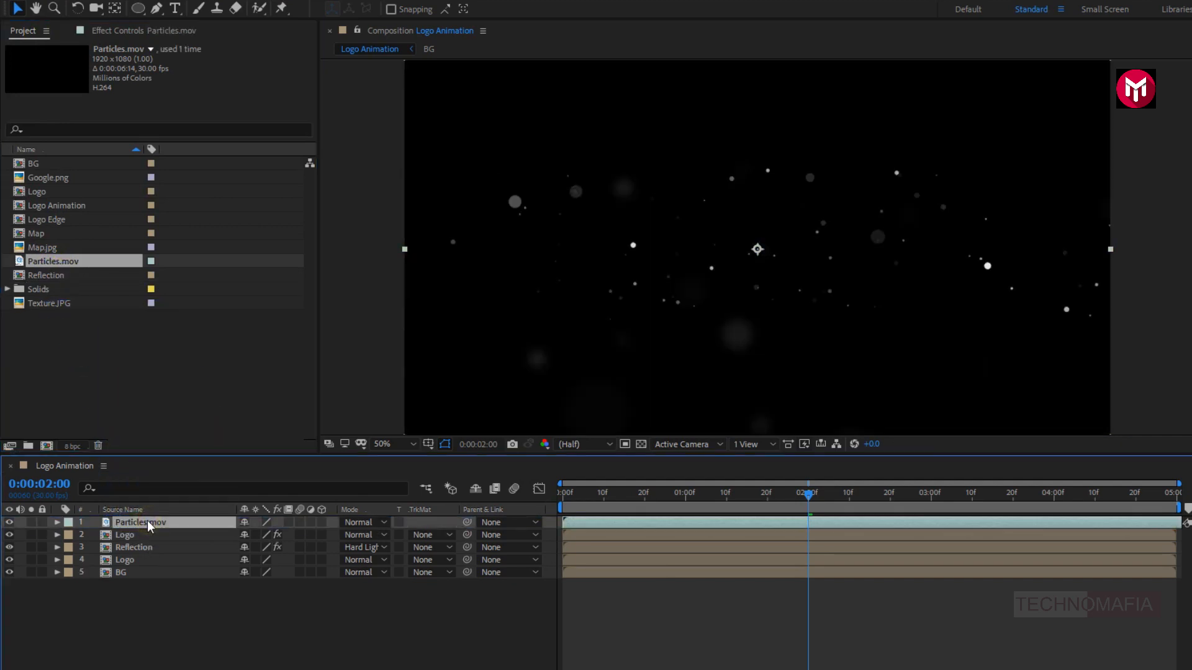
{"action": "left_click", "coordinate": [664, 493]}
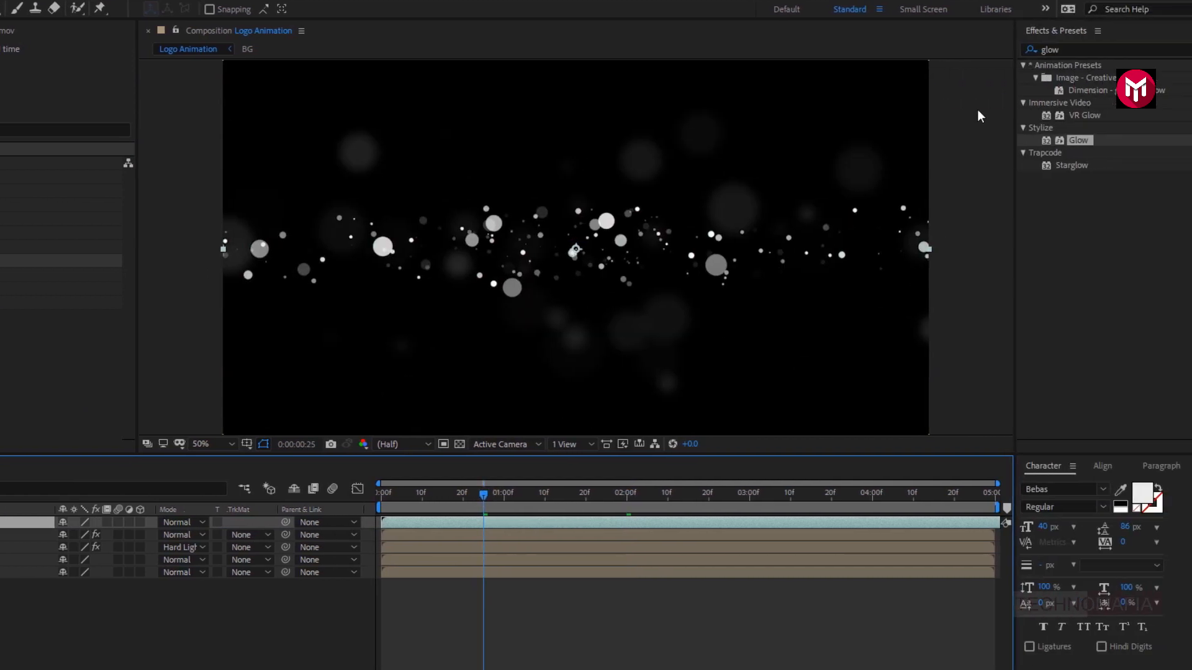
- Find the 4-Color Gradient effect and apply it to the Particles.mov layer
{"action": "left_click", "coordinate": [1045, 46]}
{"action": "left_click_drag", "start_coordinate": [1045, 47], "coordinate": [1015, 44]}
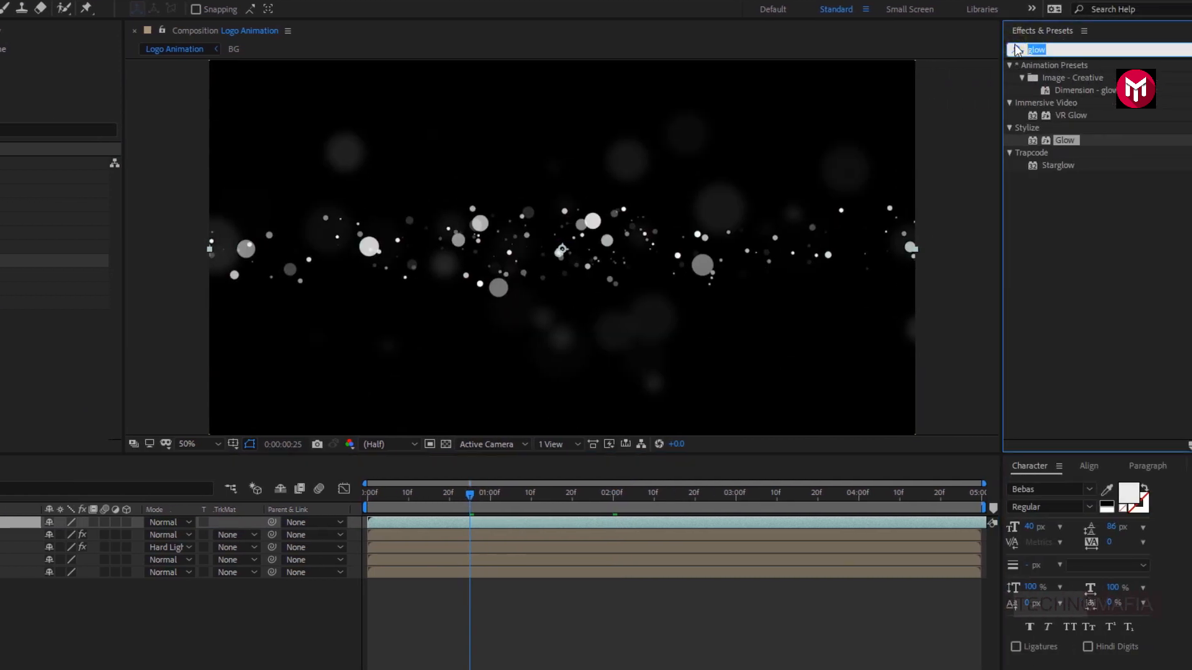
{"action": "type", "text": "grad"}
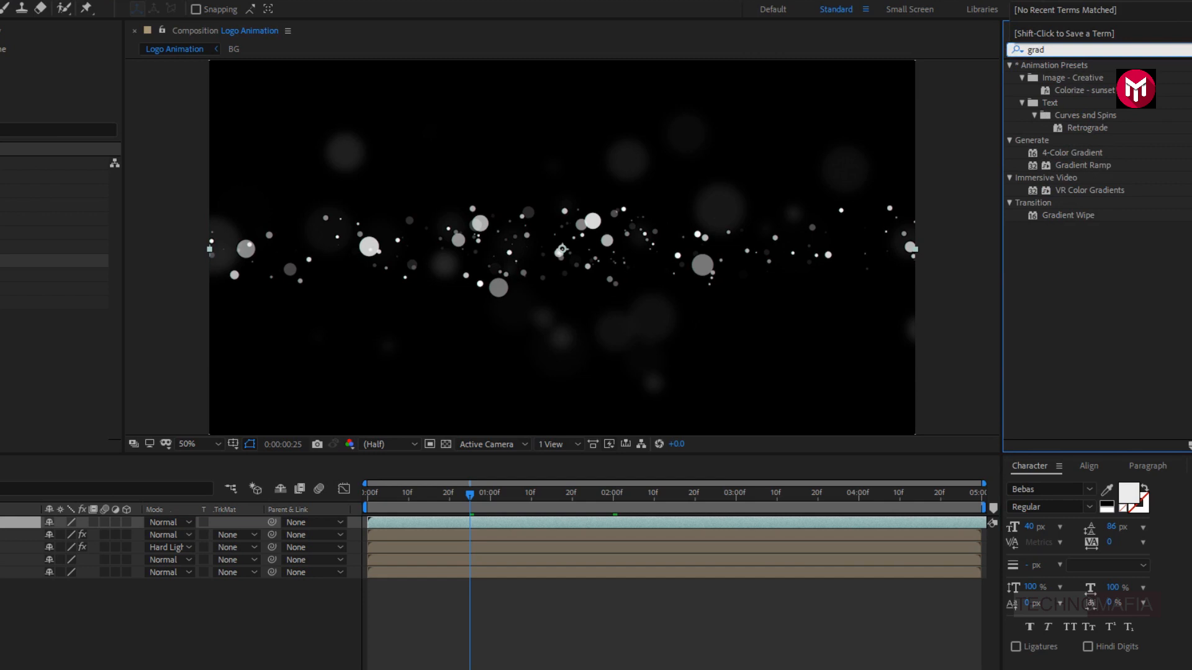
{"action": "double_click", "coordinate": [1087, 154]}
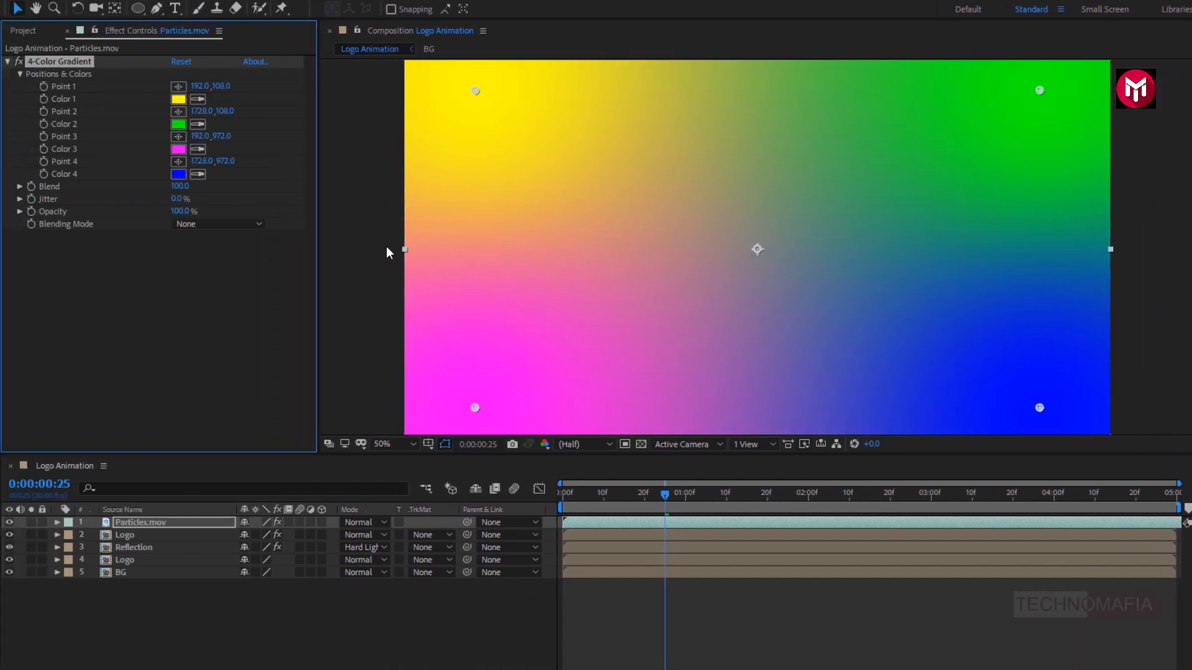
- Set the blending mode of the Particles.mov layer to Add
{"action": "left_click", "coordinate": [163, 524]}
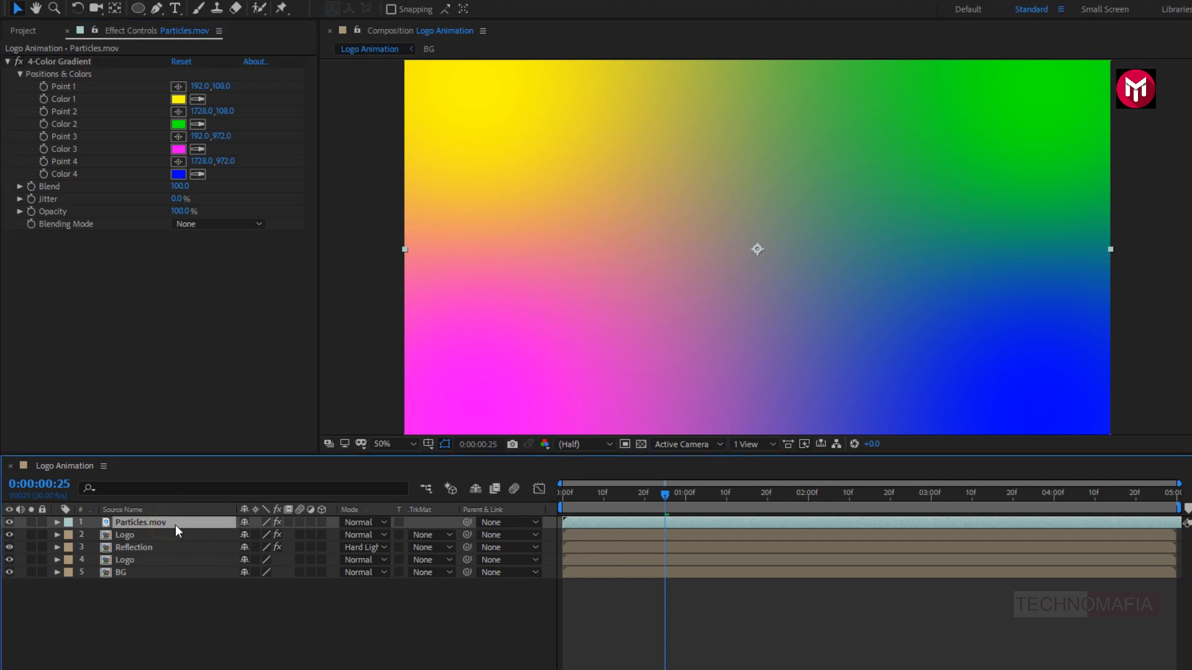
{"action": "left_click", "coordinate": [355, 524]}
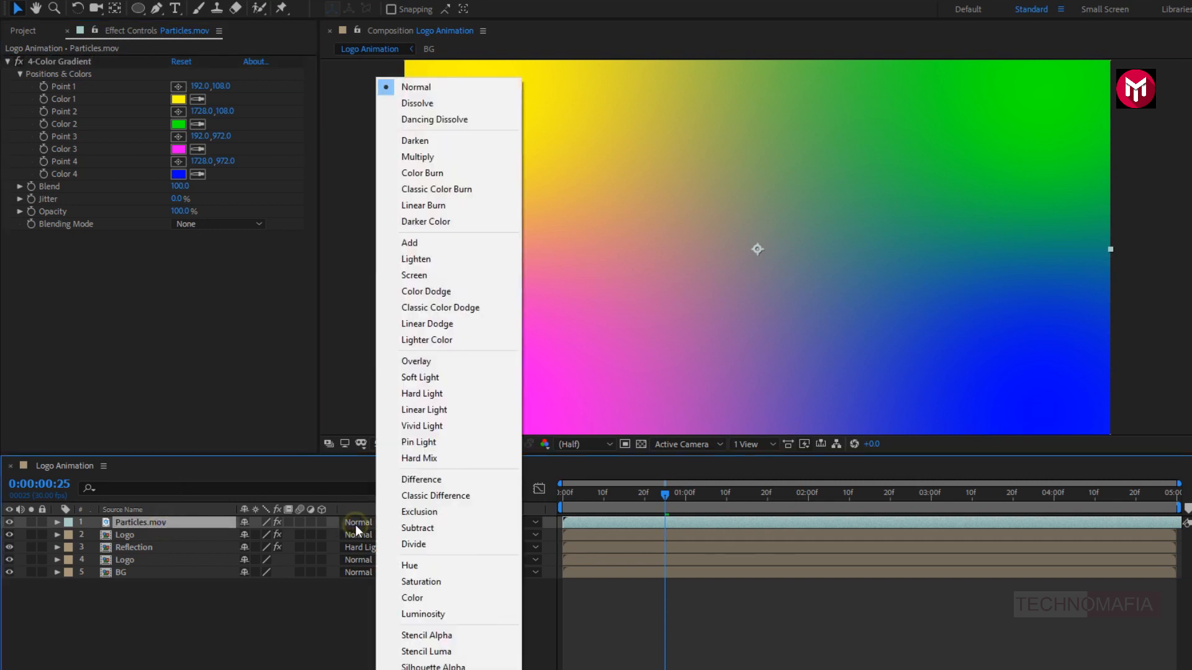
{"action": "left_click", "coordinate": [407, 242]}
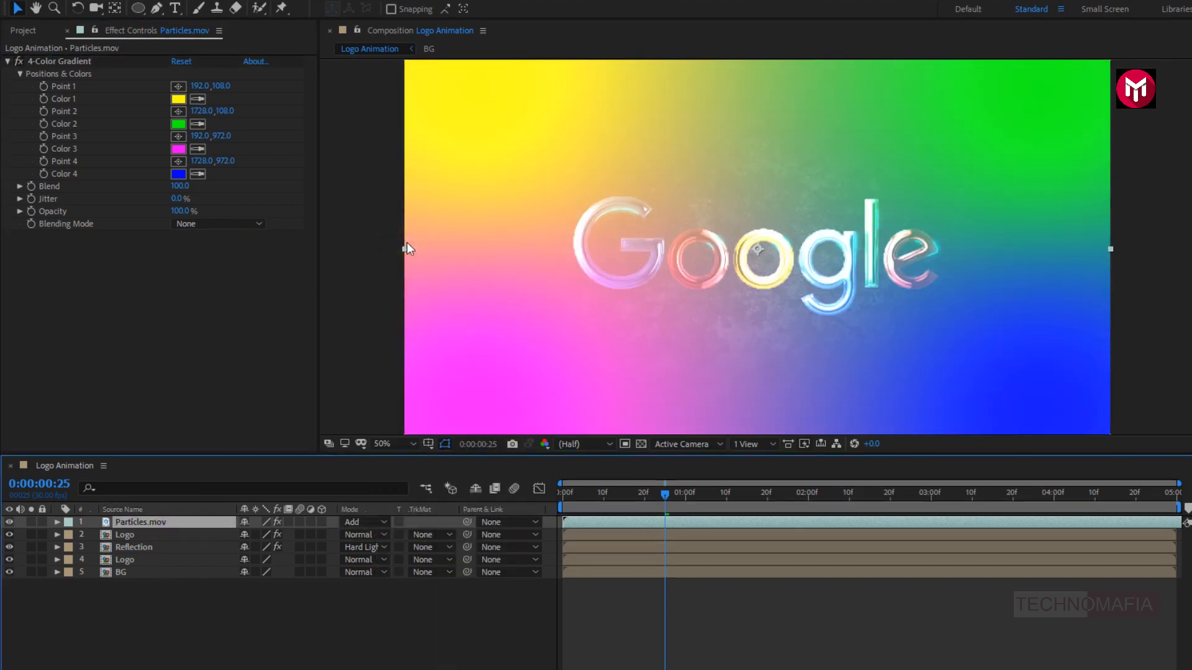
- Set the 4-Color Gradient's blending mode to Color and change its Color 1 to a violet-blue
{"action": "left_click", "coordinate": [210, 223]}
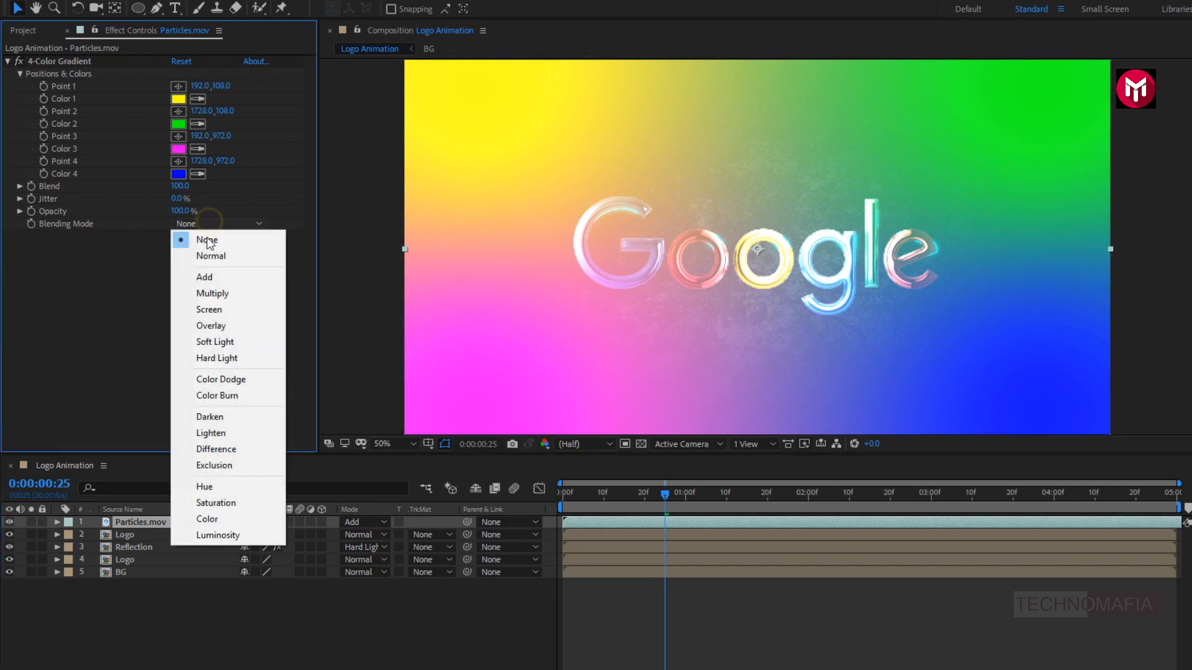
{"action": "left_click", "coordinate": [215, 520]}
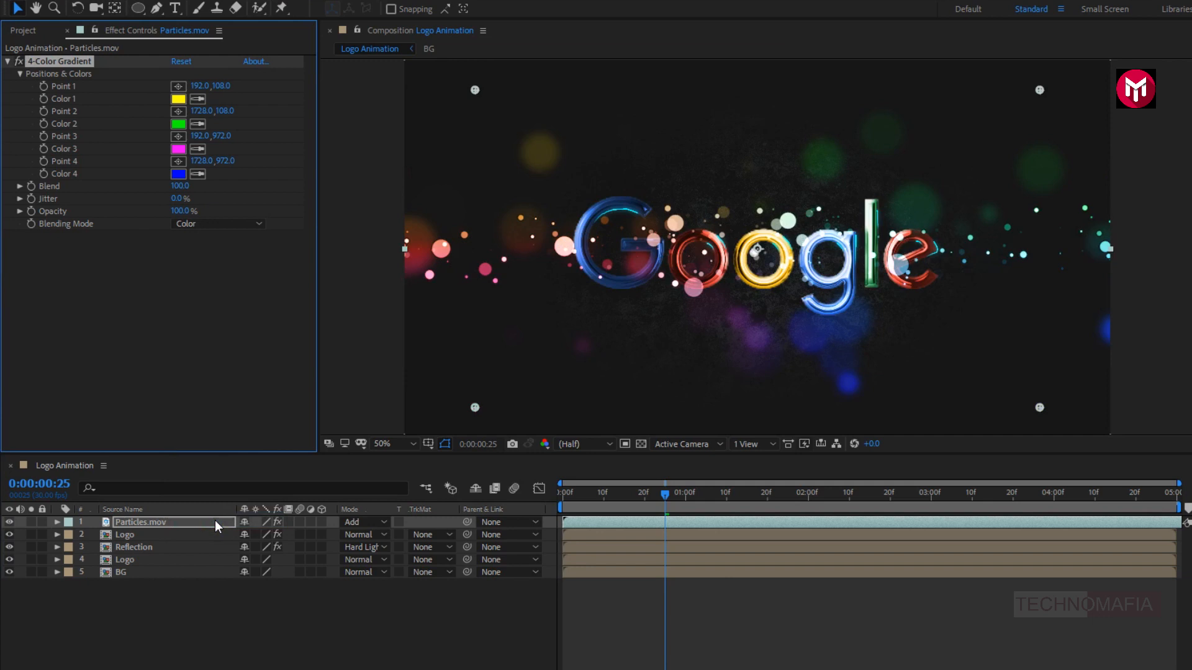
{"action": "left_click", "coordinate": [178, 99]}
{"action": "left_click_drag", "start_coordinate": [432, 348], "coordinate": [431, 255]}
{"action": "left_click", "coordinate": [366, 214]}
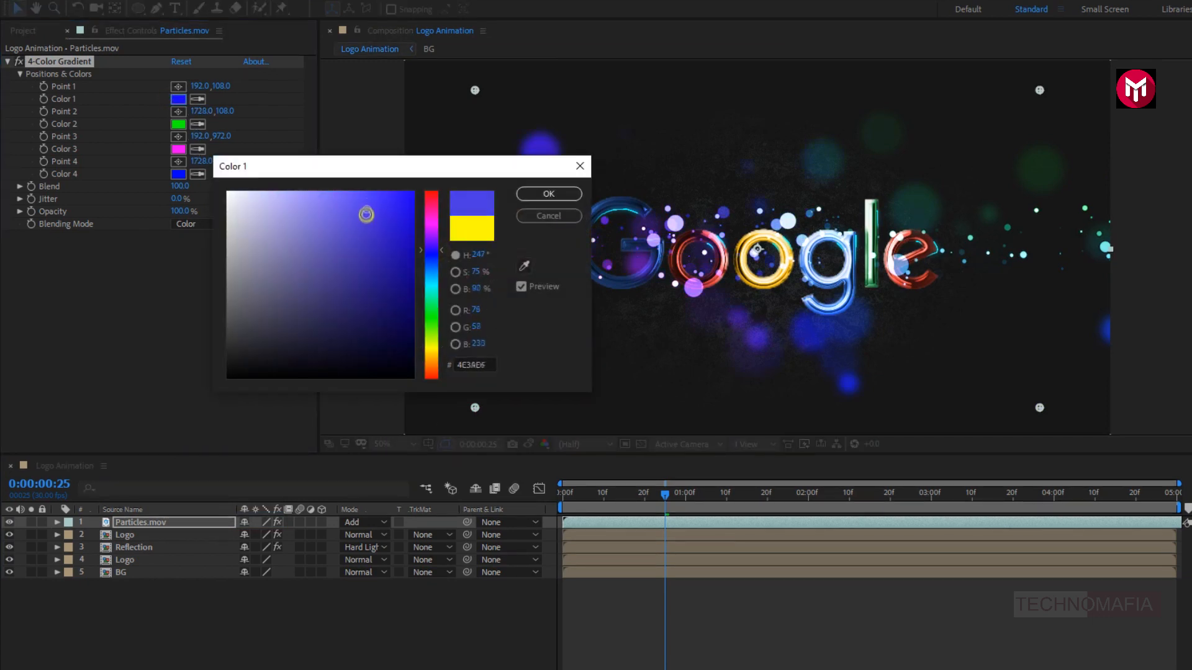
{"action": "left_click", "coordinate": [533, 195]}
- Change the gradient's Color 2 to golden yellow and its Color 3 to dark green
{"action": "left_click", "coordinate": [178, 124]}
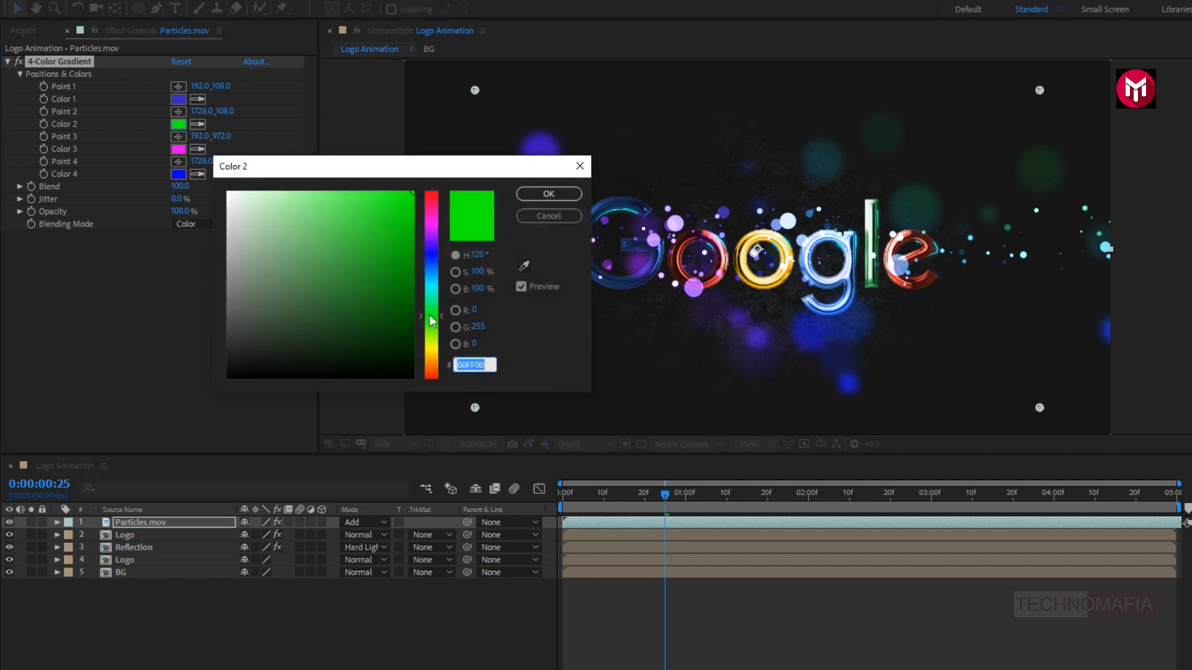
{"action": "left_click_drag", "start_coordinate": [431, 320], "coordinate": [432, 351]}
{"action": "left_click", "coordinate": [528, 196]}
{"action": "left_click", "coordinate": [179, 149]}
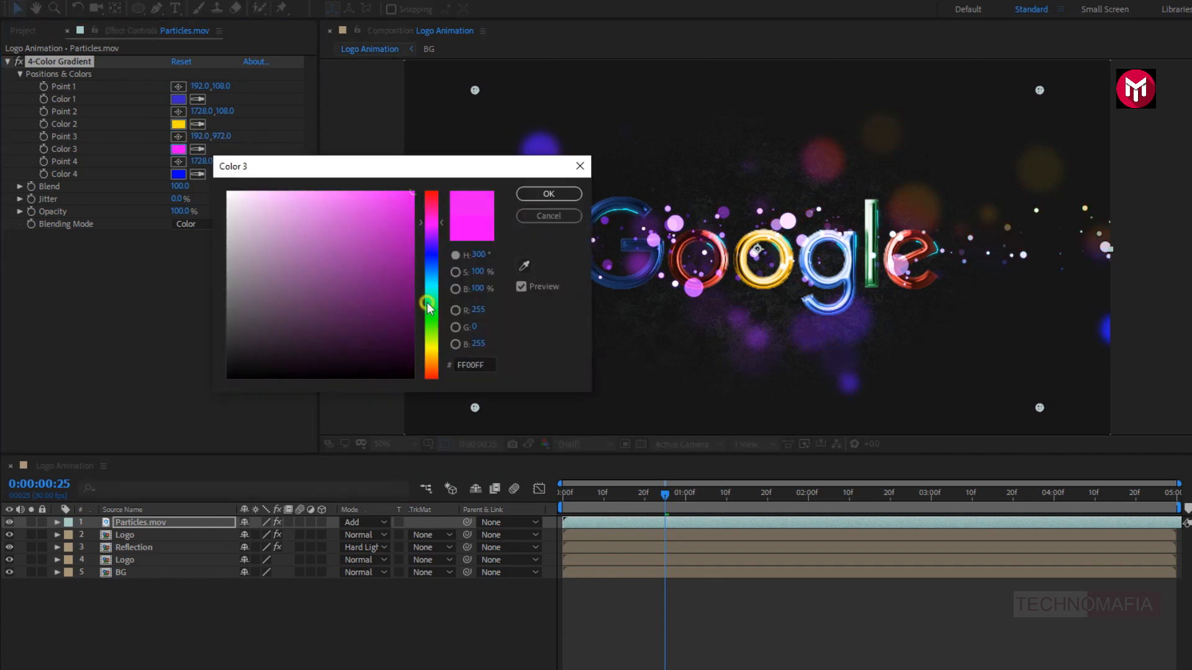
{"action": "left_click", "coordinate": [427, 305]}
{"action": "left_click", "coordinate": [409, 292]}
{"action": "left_click", "coordinate": [549, 194]}
- Change Color 4 of the 4-Color Gradient to red
{"action": "left_click", "coordinate": [178, 174]}
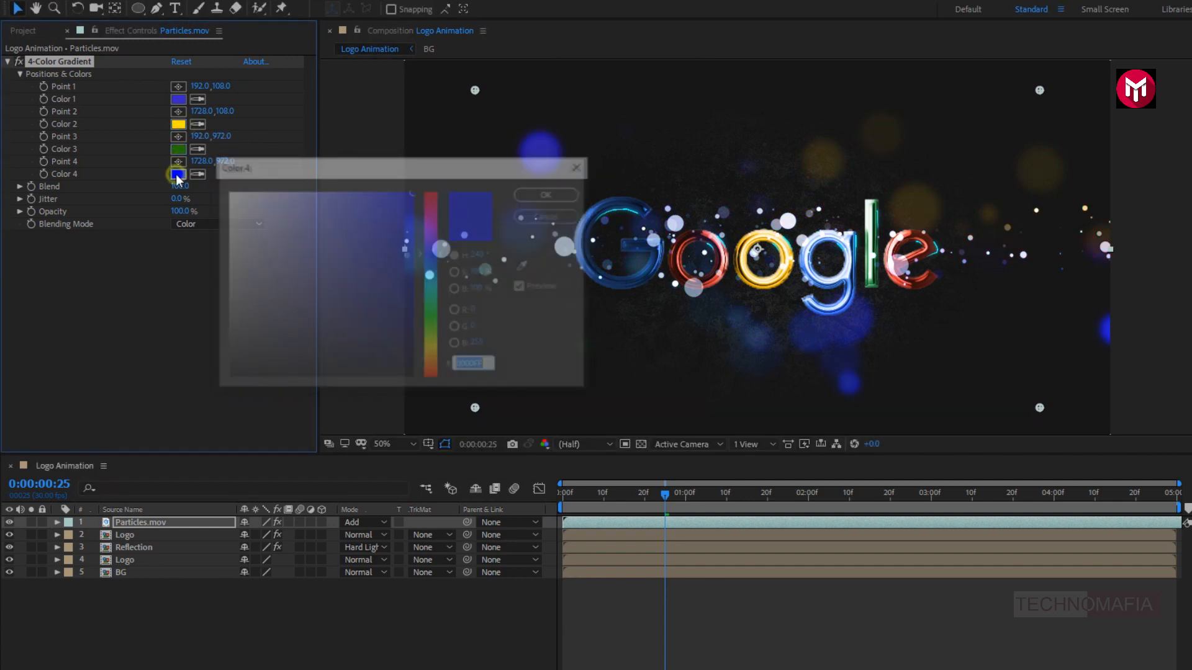
{"action": "left_click", "coordinate": [430, 194]}
{"action": "left_click", "coordinate": [546, 194]}
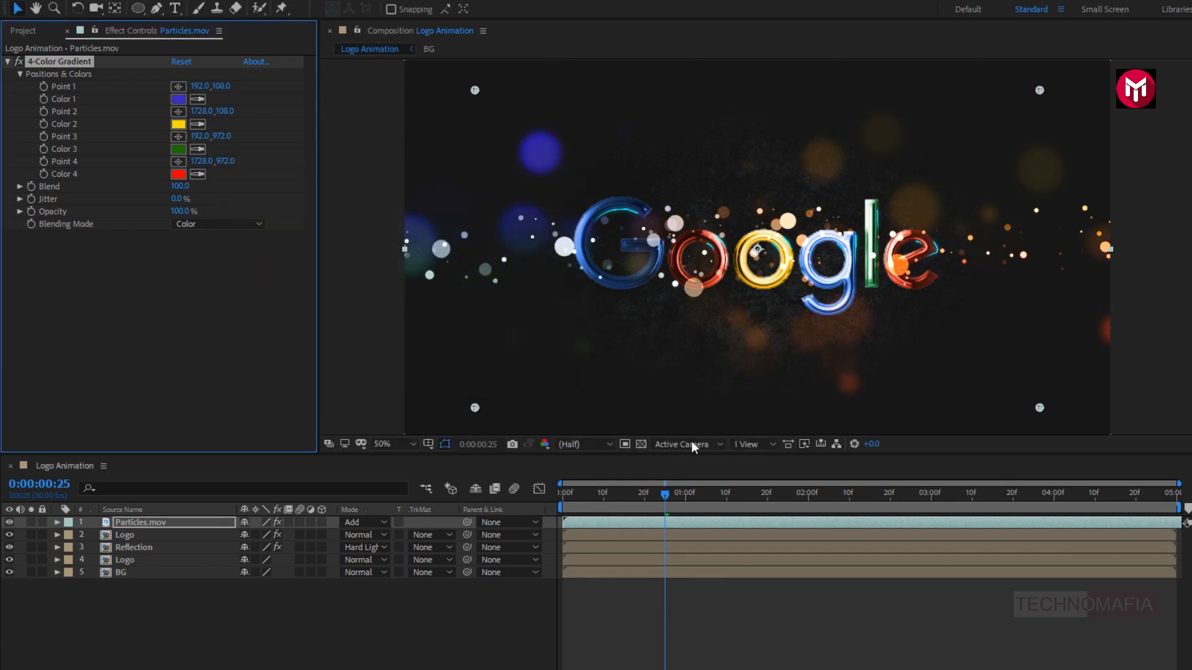
- Add a new adjustment layer above Particles.mov in the Logo Animation composition
{"action": "left_click", "coordinate": [181, 607]}
{"action": "right_click", "coordinate": [182, 607]}
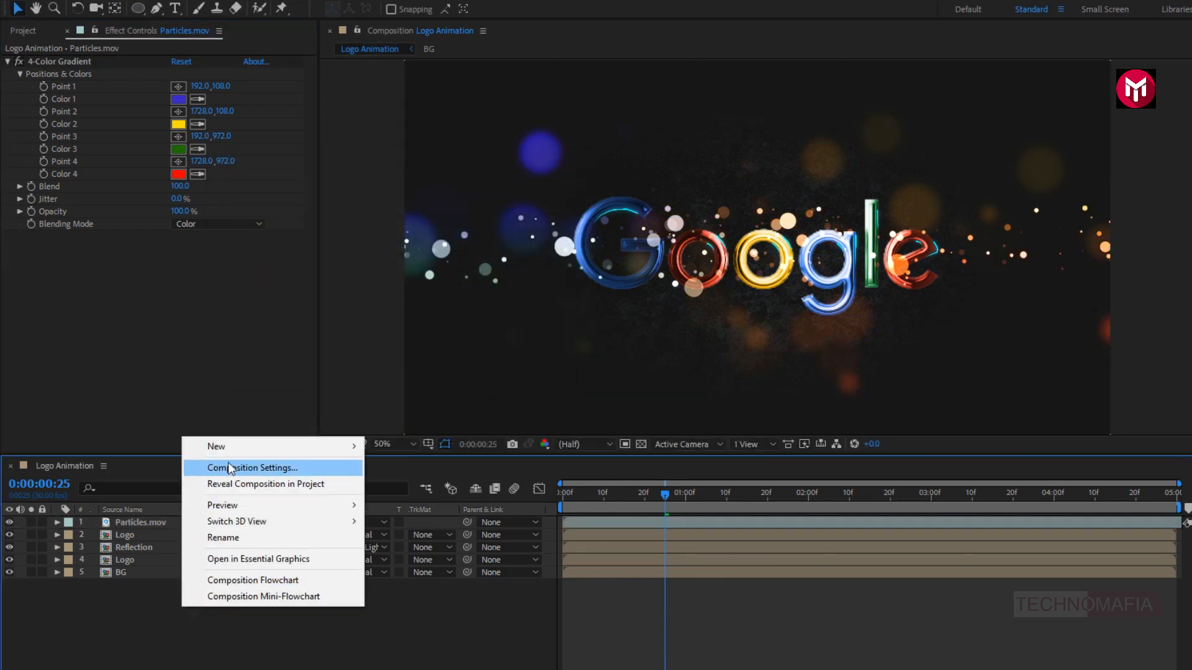
{"action": "mouse_move", "coordinate": [354, 445]}
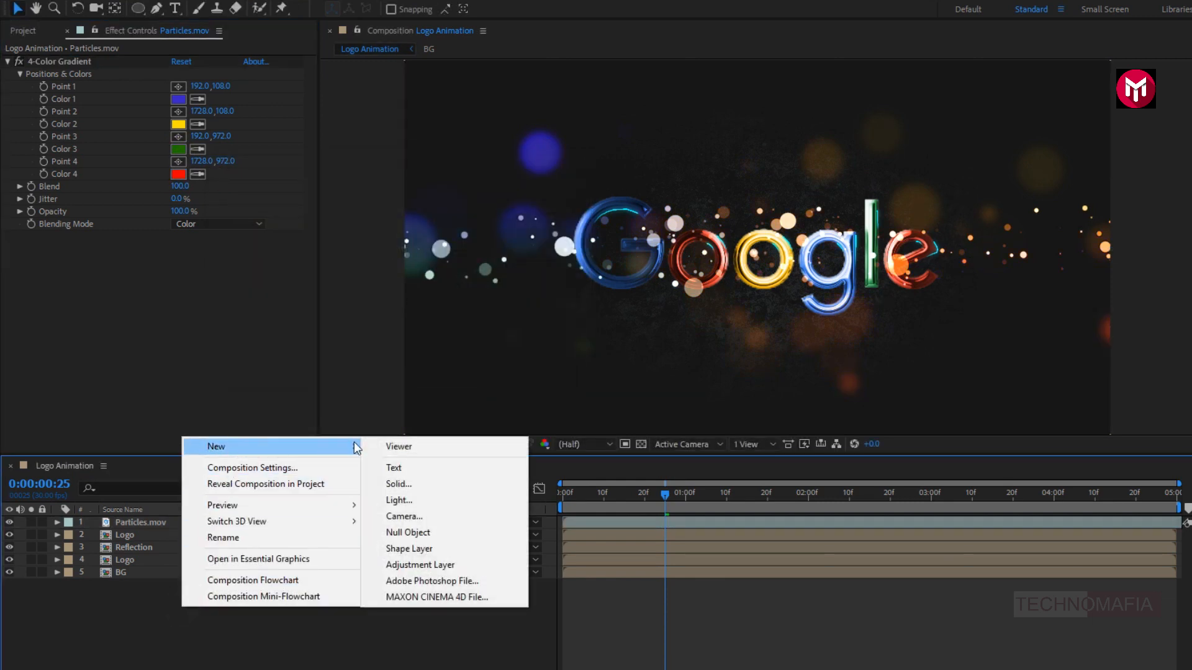
{"action": "left_click", "coordinate": [428, 565]}
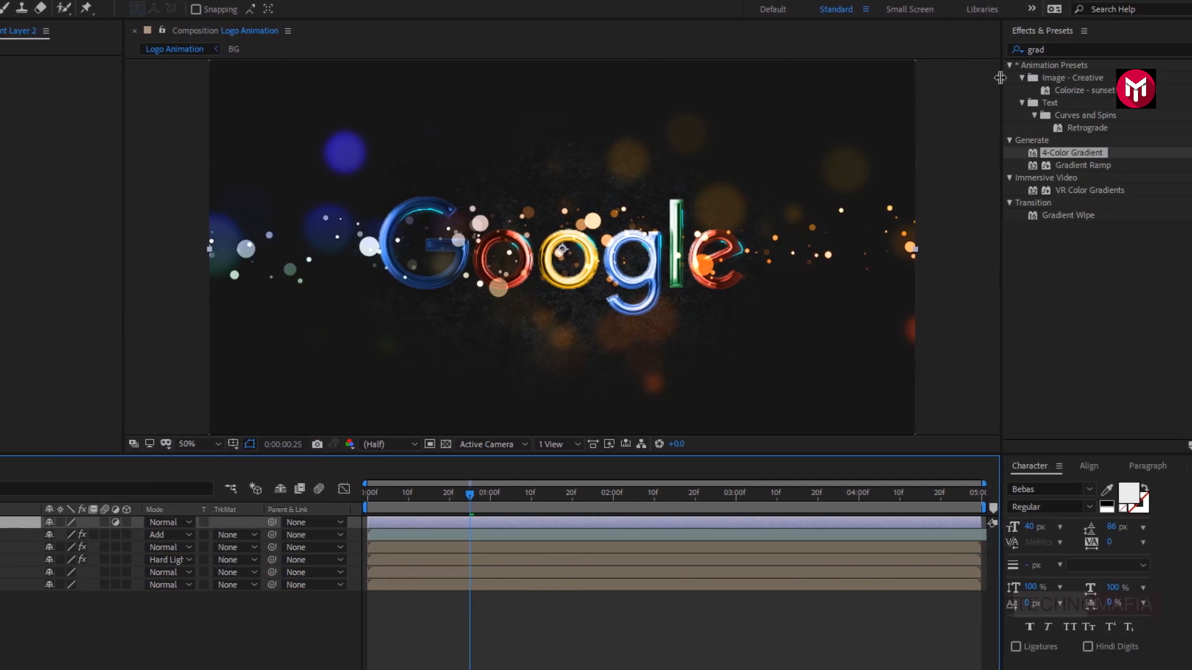
- Find the Camera Lens Blur effect and apply it to the new adjustment layer
{"action": "left_click", "coordinate": [1016, 51]}
{"action": "type", "text": "came"}
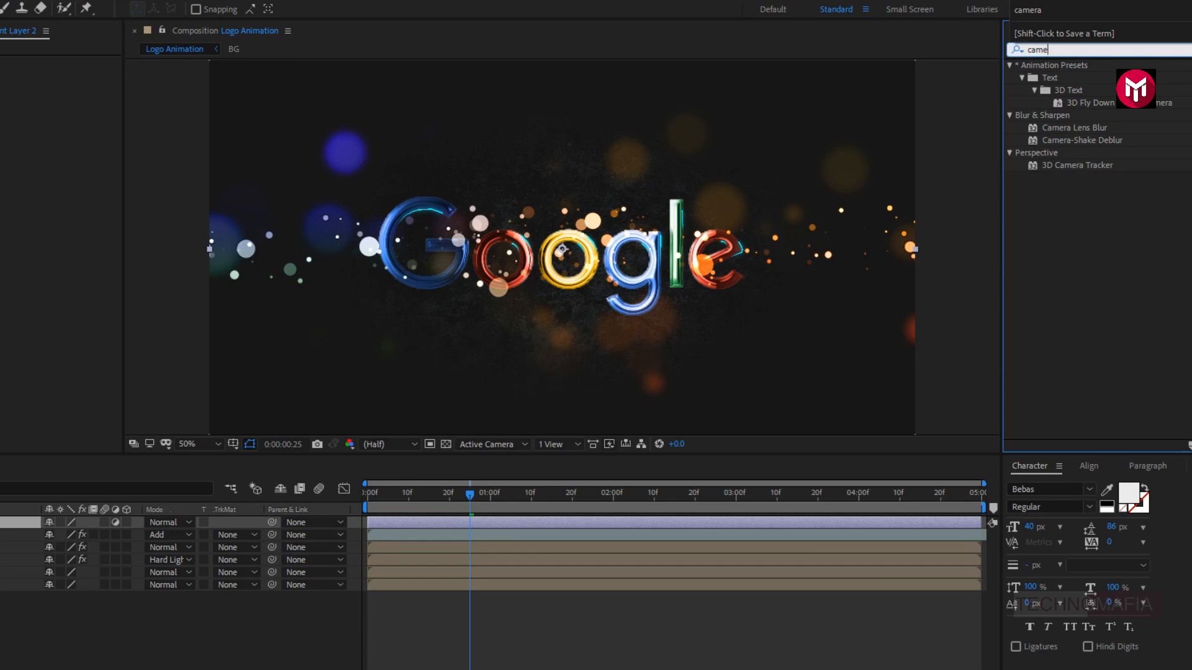
{"action": "double_click", "coordinate": [1065, 129]}
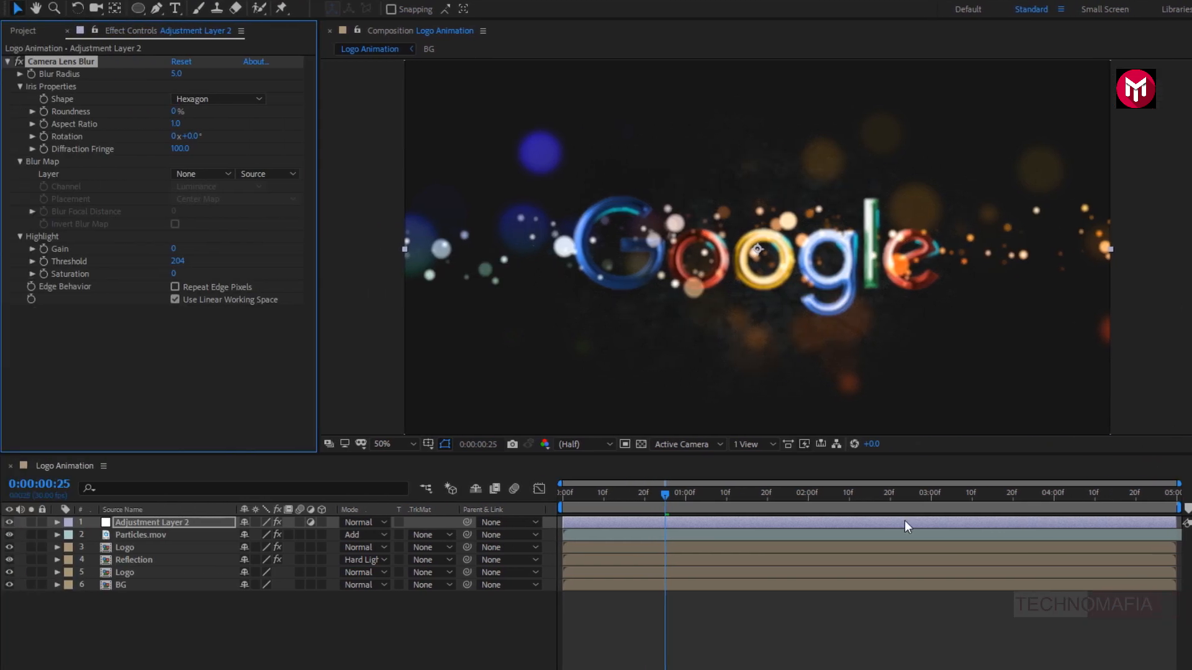
- Add a Blur Radius keyframe with a value of 0 at 0:00:02:00 for the Camera Lens Blur
{"action": "left_click", "coordinate": [808, 500]}
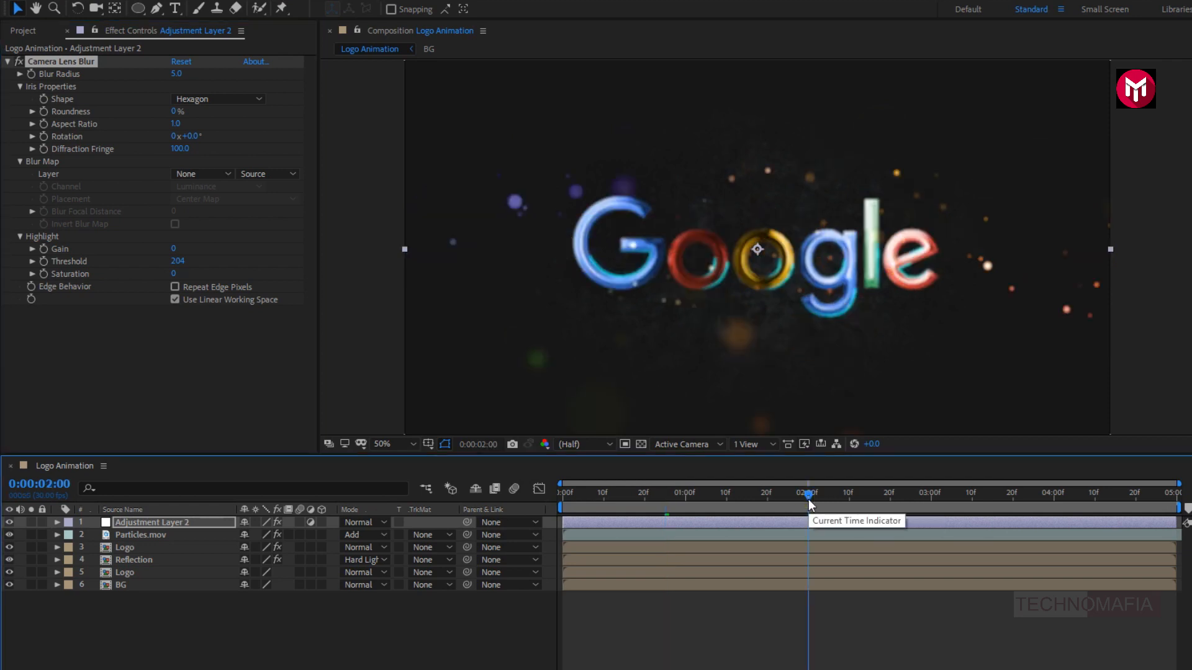
{"action": "left_click", "coordinate": [32, 75]}
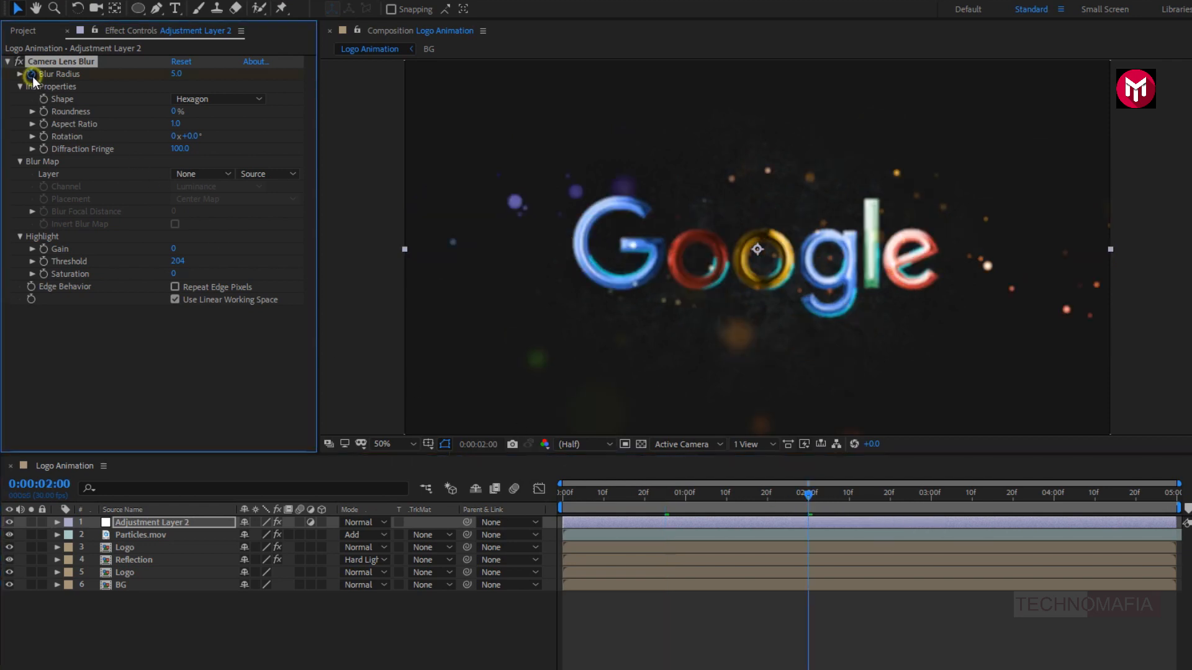
{"action": "left_click", "coordinate": [179, 75]}
{"action": "type", "text": "0"}
{"action": "key", "text": "Return"}
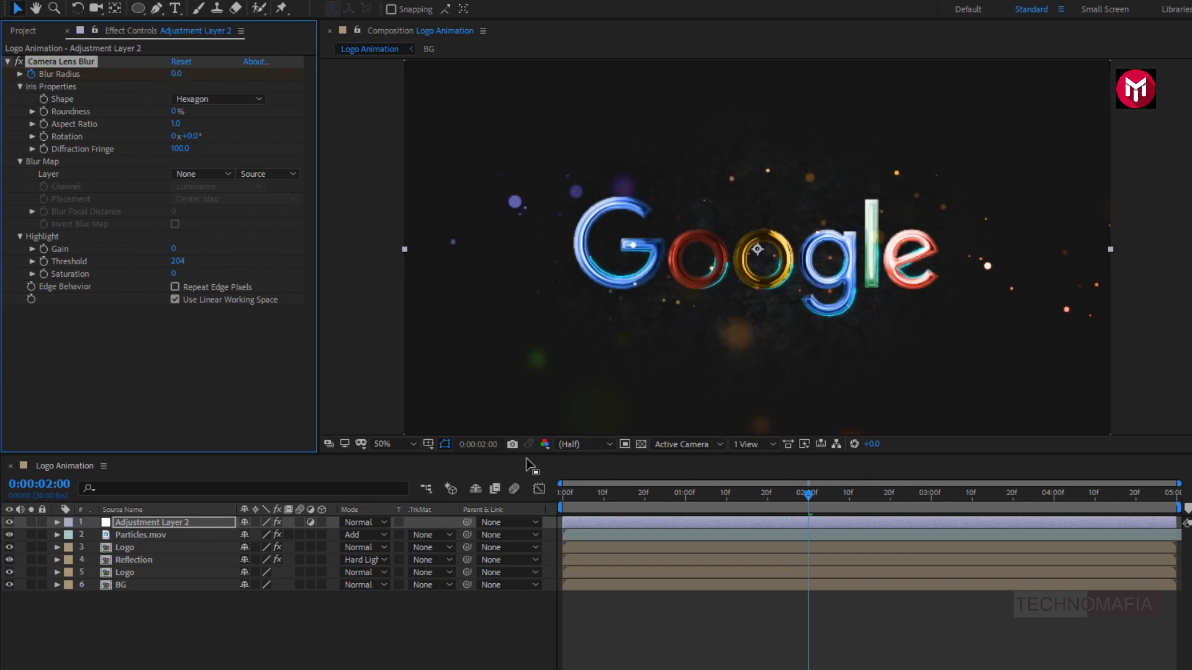
- Set the Camera Lens Blur's Blur Radius to 50 at 0:00:00:00 and enable Repeat Edge Pixels
{"action": "left_click", "coordinate": [560, 496]}
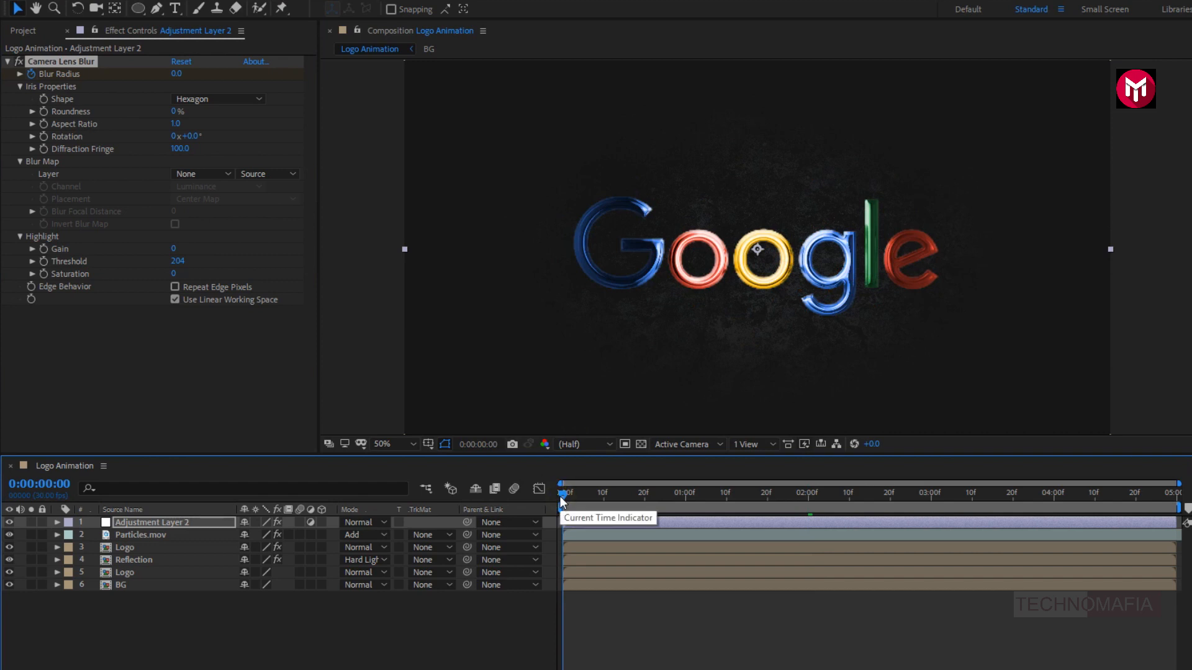
{"action": "left_click", "coordinate": [178, 73]}
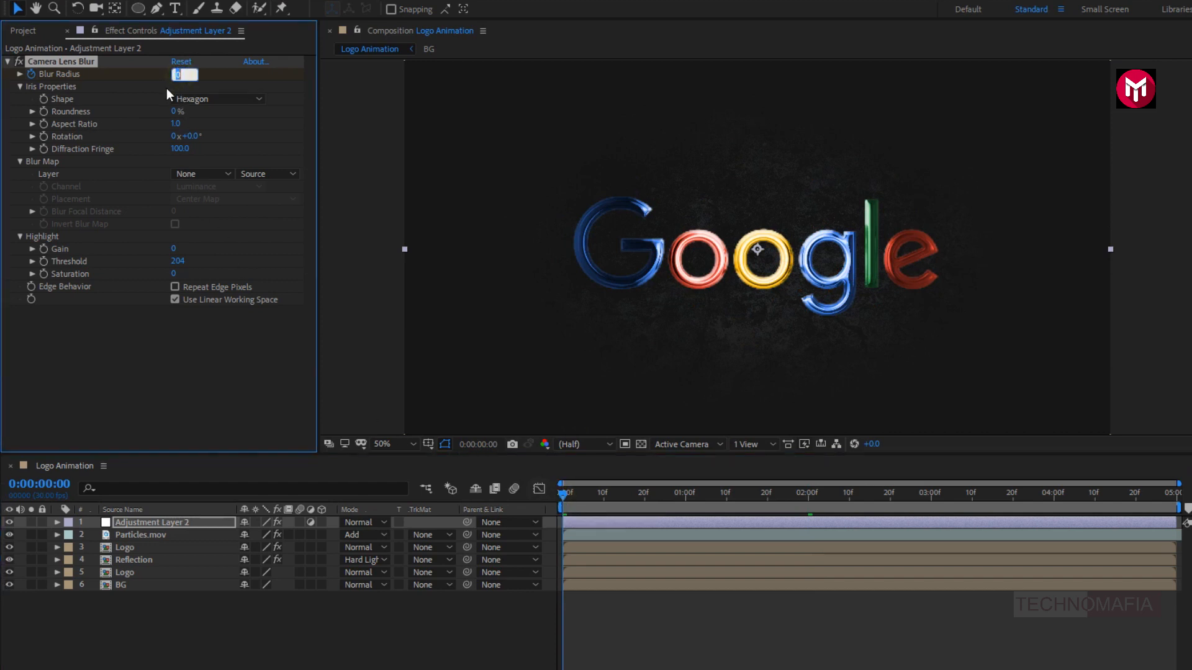
{"action": "type", "text": "50"}
{"action": "key", "text": "Return"}
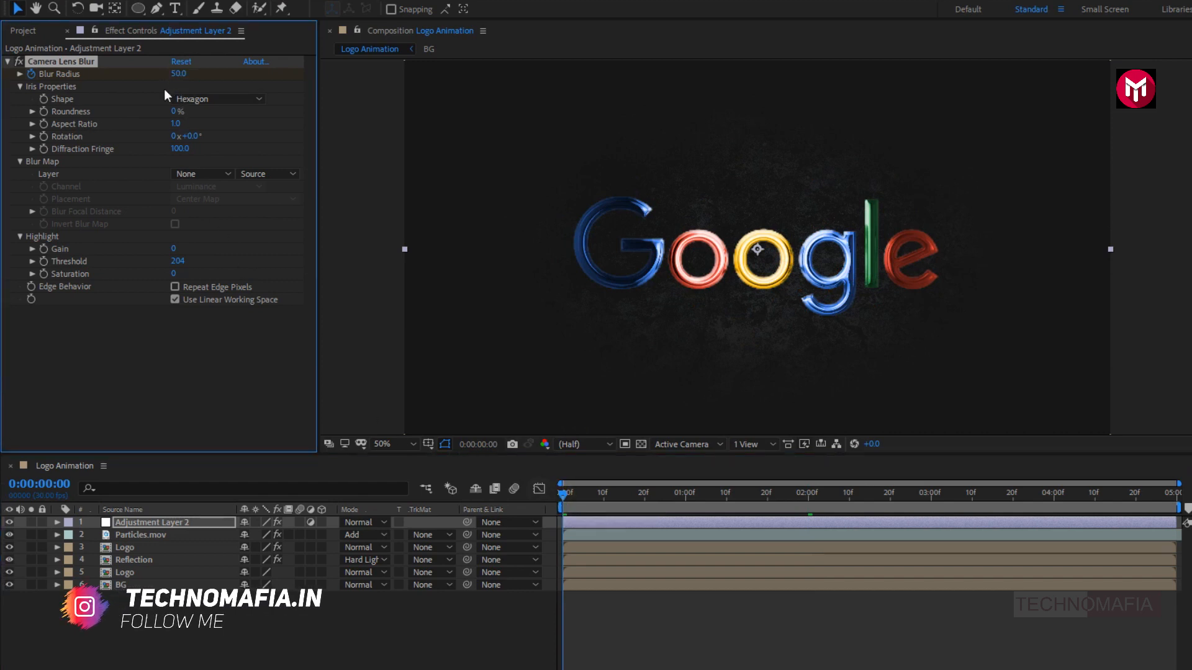
{"action": "left_click", "coordinate": [176, 287]}
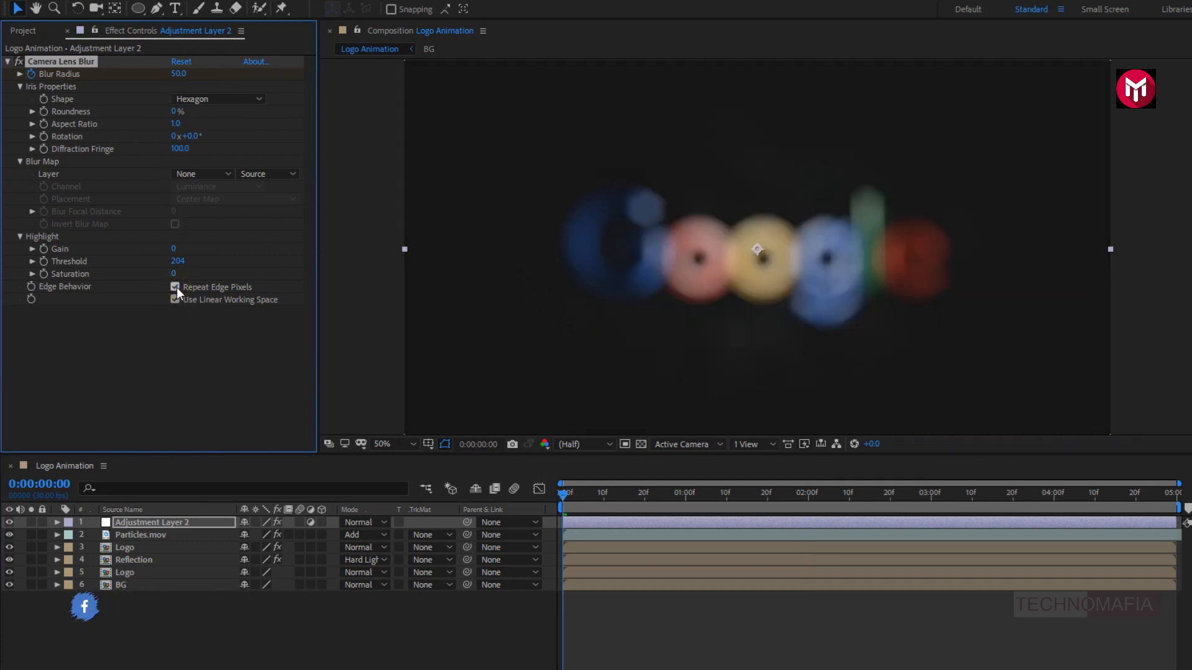
{"action": "left_click", "coordinate": [7, 60]}
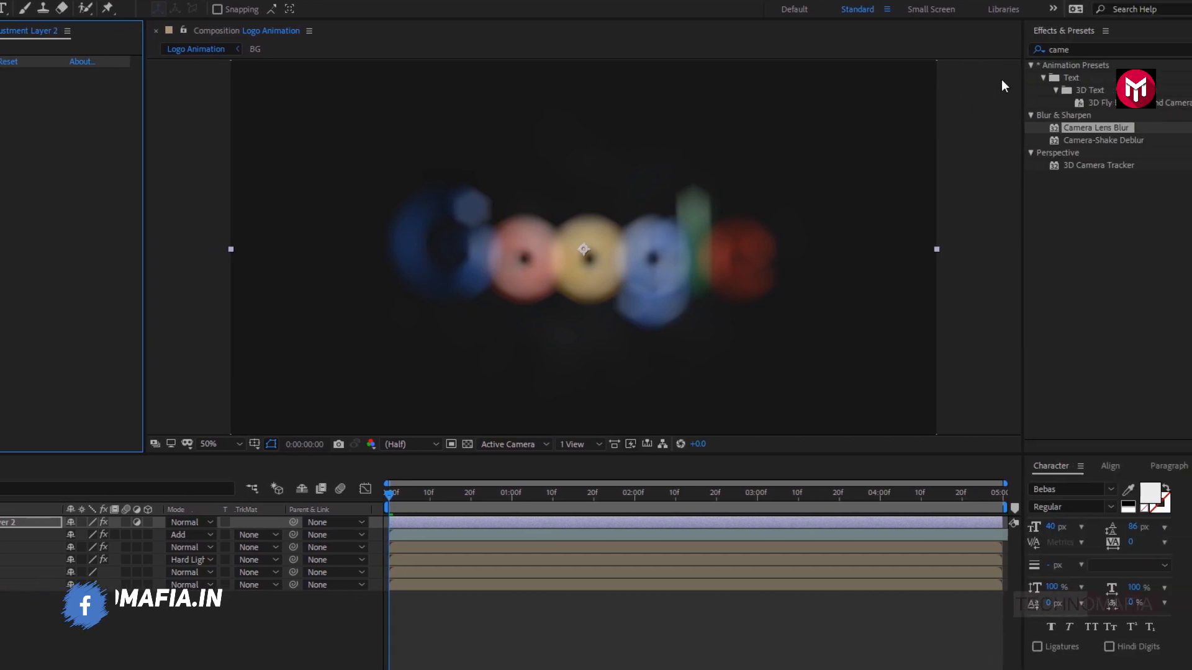
- Find the Optics Compensation effect and apply it to the adjustment layer
{"action": "left_click", "coordinate": [1071, 49]}
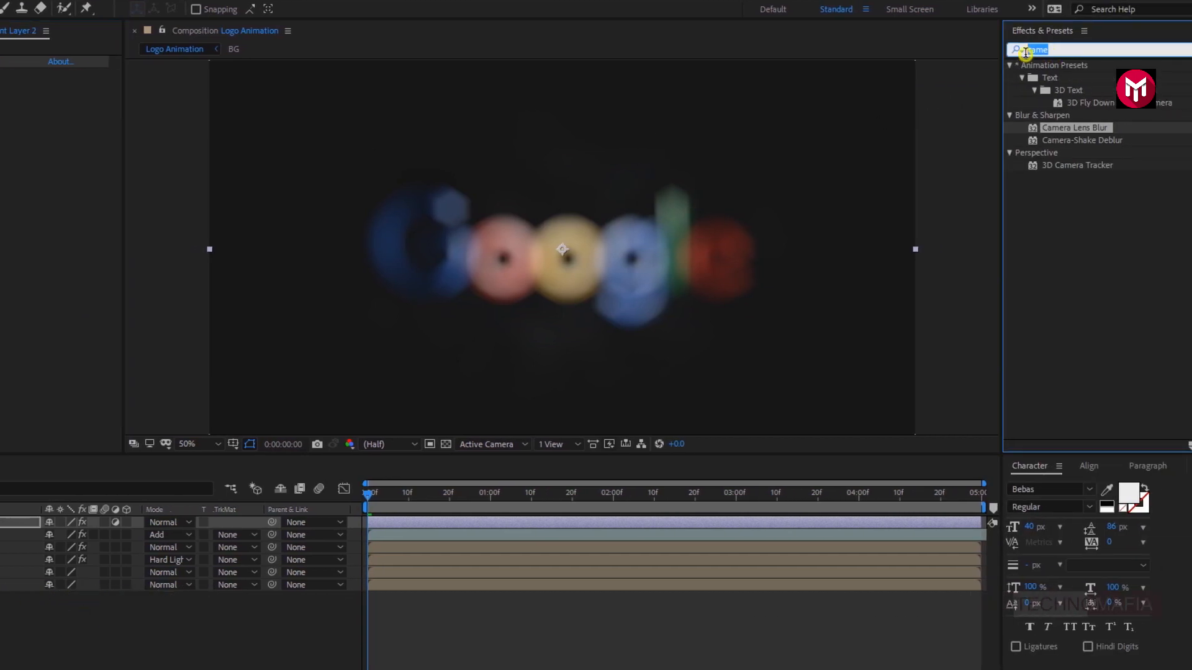
{"action": "type", "text": "opt"}
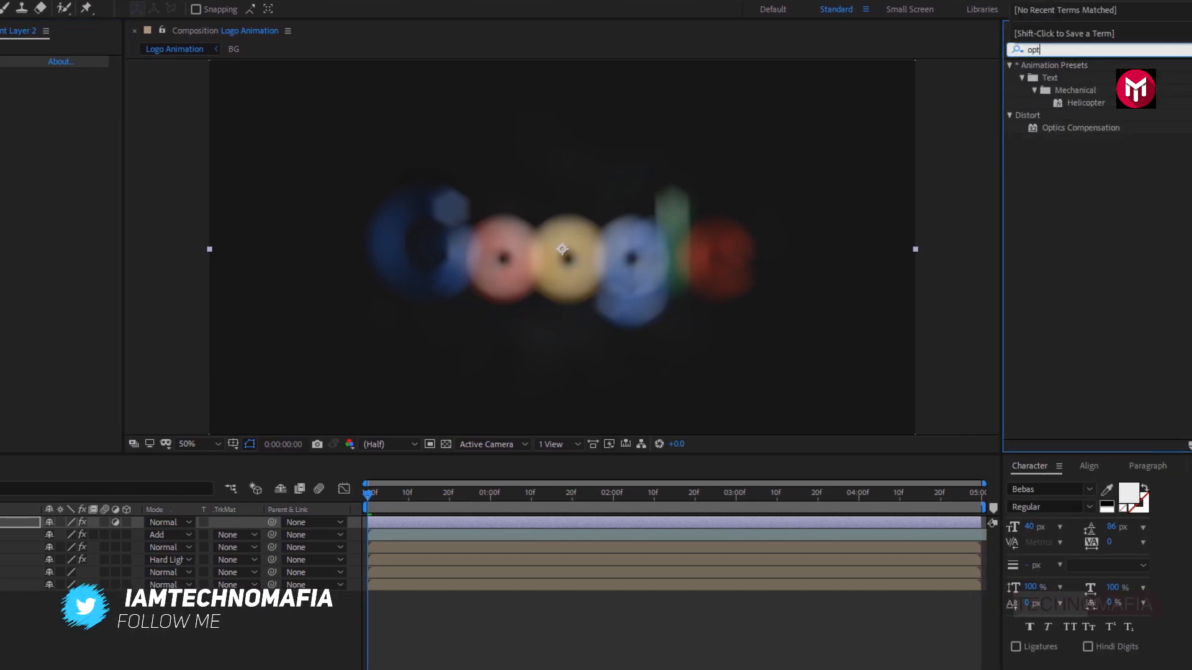
{"action": "double_click", "coordinate": [1056, 129]}
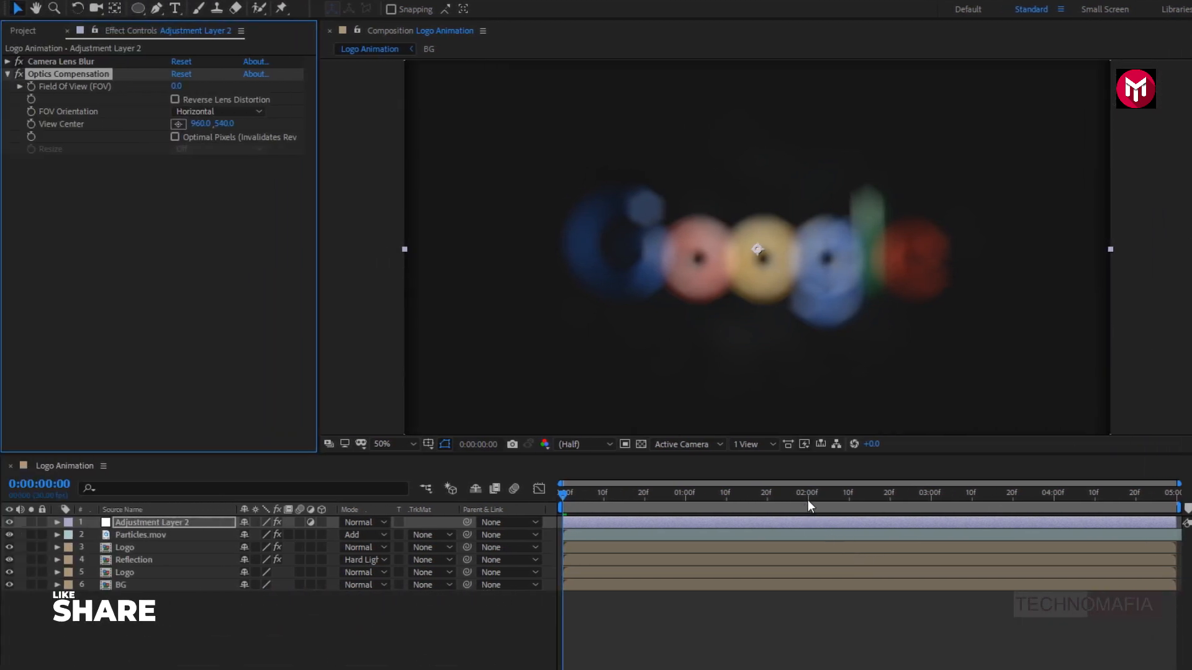
- Animate the Optics Compensation's Field Of View with keyframes of 0 at 0:00:02:00 and 180 at 0:00:00:00
{"action": "left_click", "coordinate": [807, 498]}
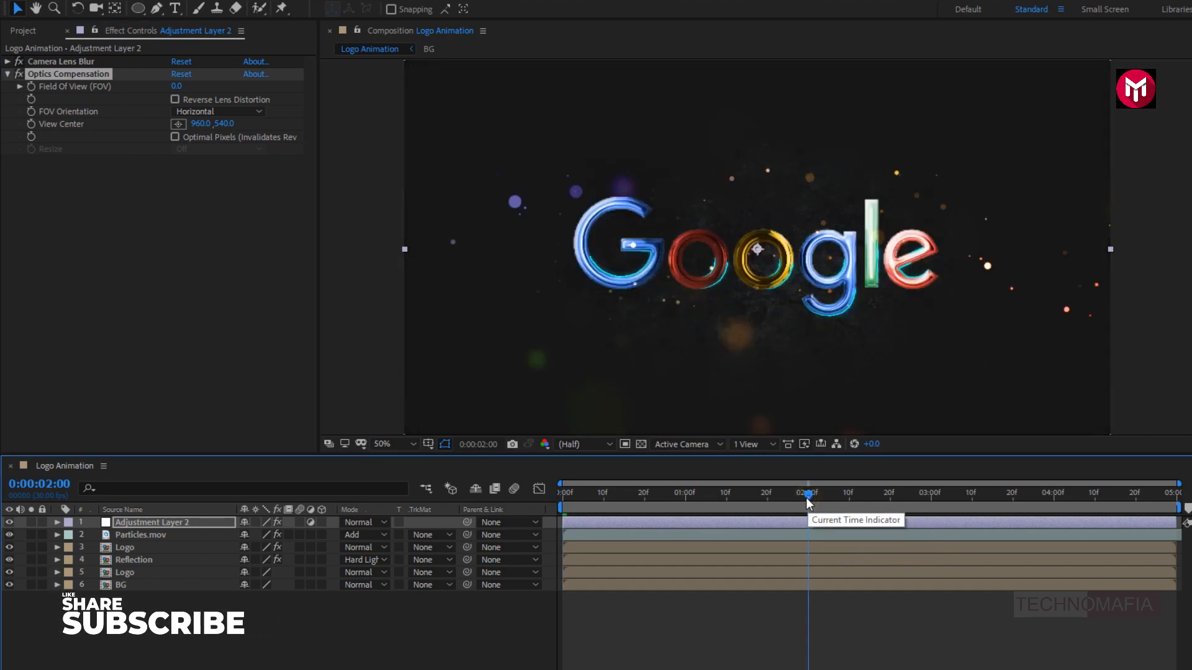
{"action": "left_click", "coordinate": [32, 86]}
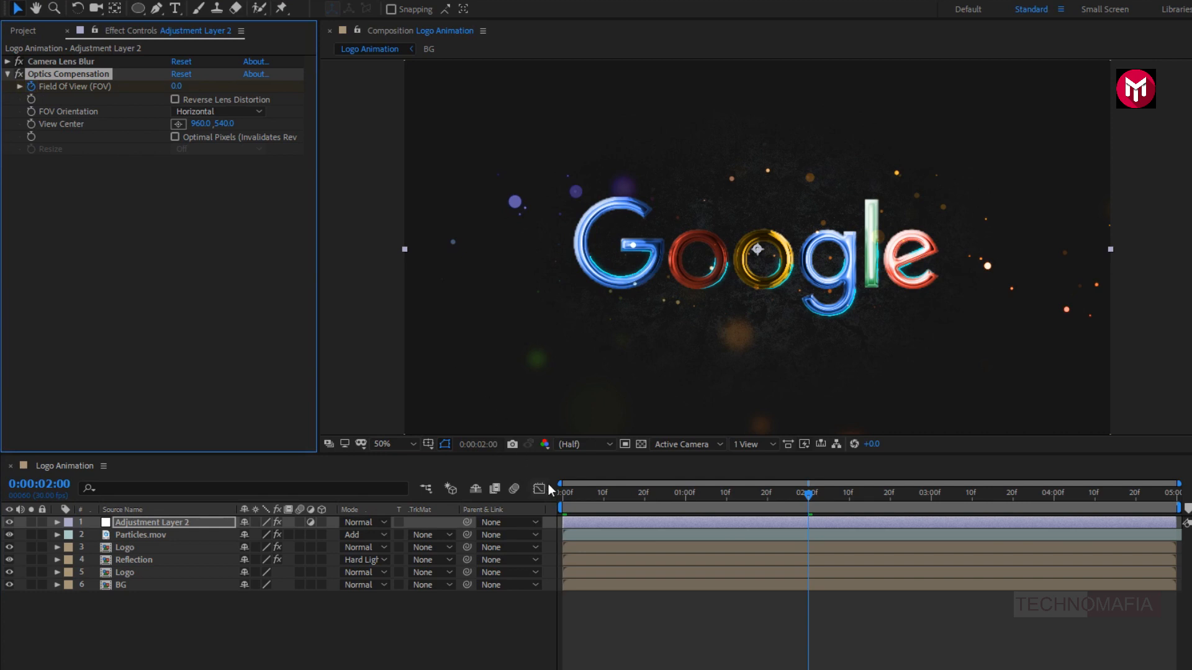
{"action": "left_click", "coordinate": [561, 497]}
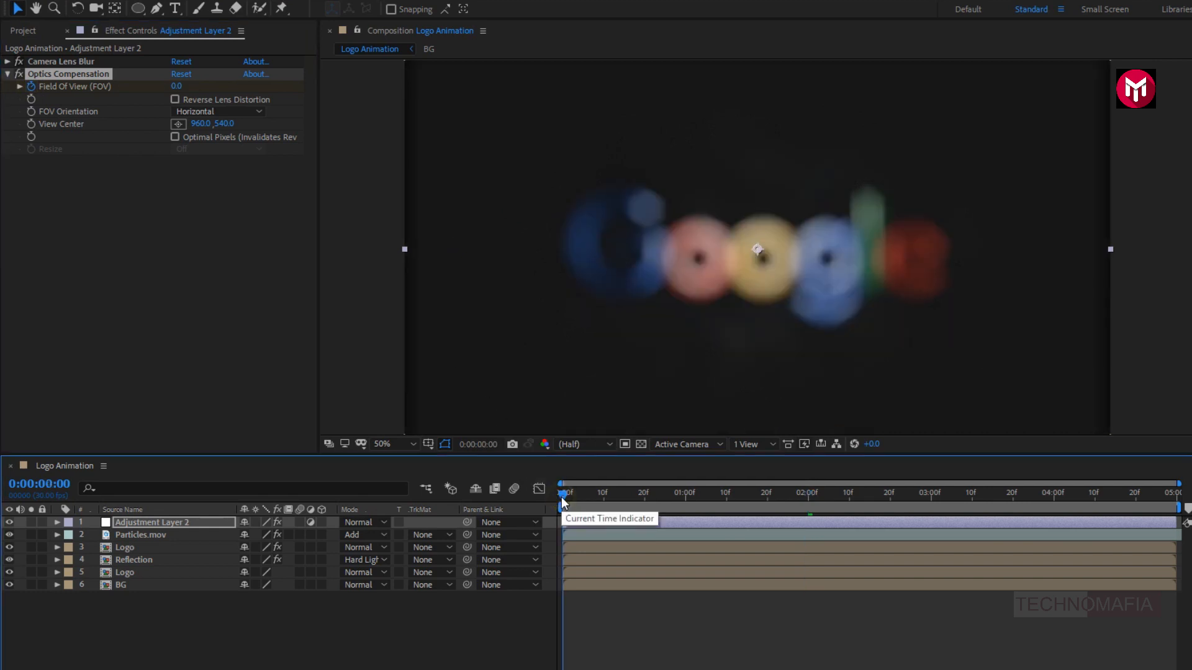
{"action": "left_click", "coordinate": [177, 86]}
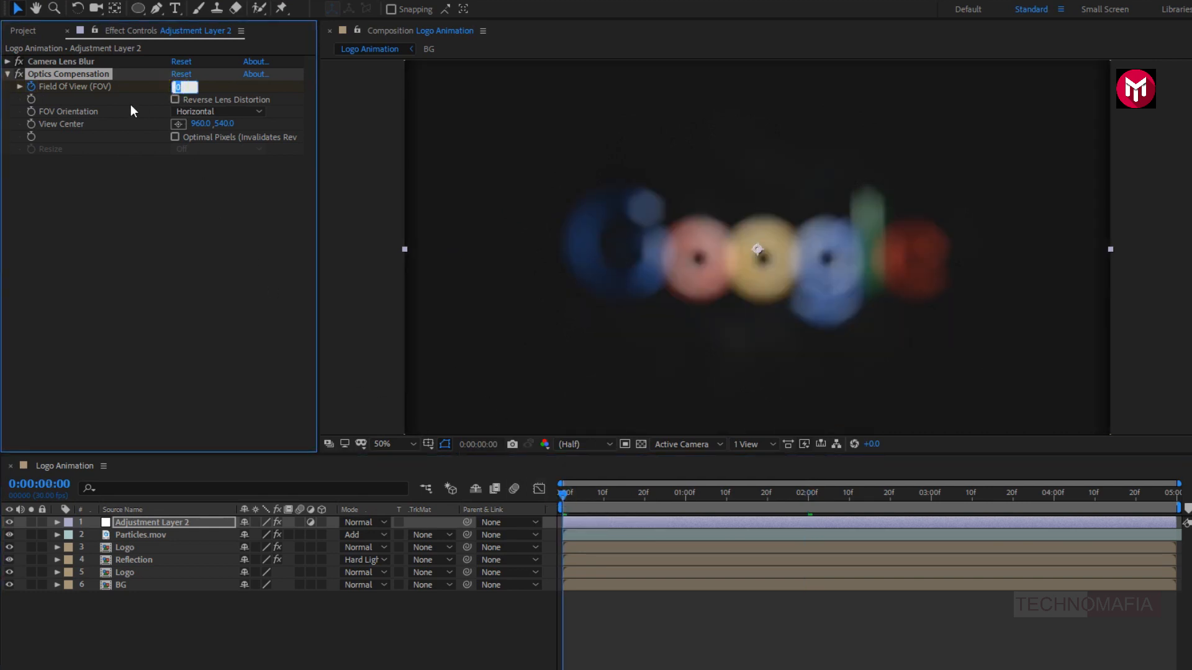
{"action": "type", "text": "180"}
{"action": "key", "text": "Return"}
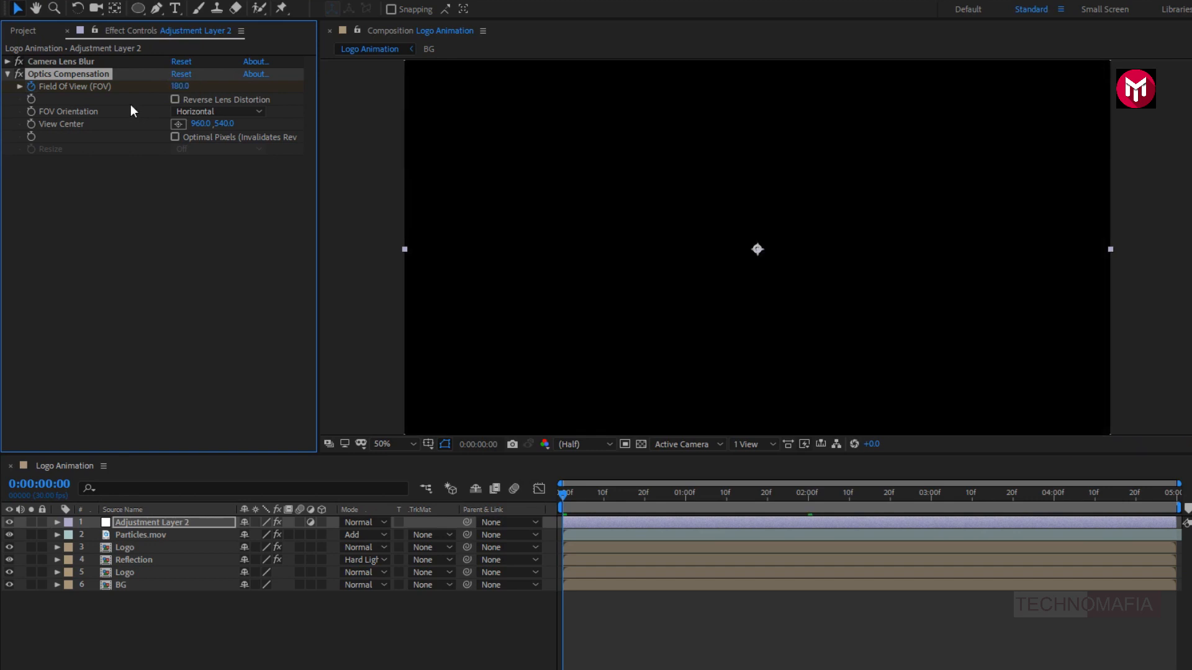
- Enable Reverse Lens Distortion for the Optics Compensation and check the distortion at 0:00:00:26
{"action": "left_click", "coordinate": [176, 99]}
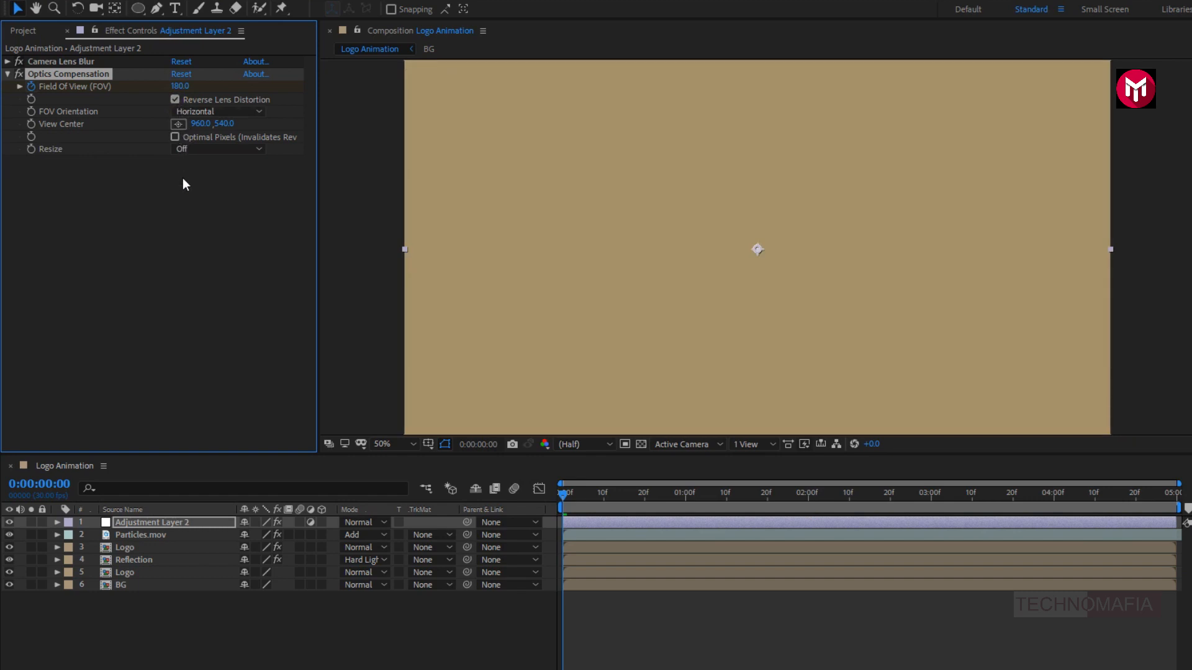
{"action": "left_click", "coordinate": [9, 74]}
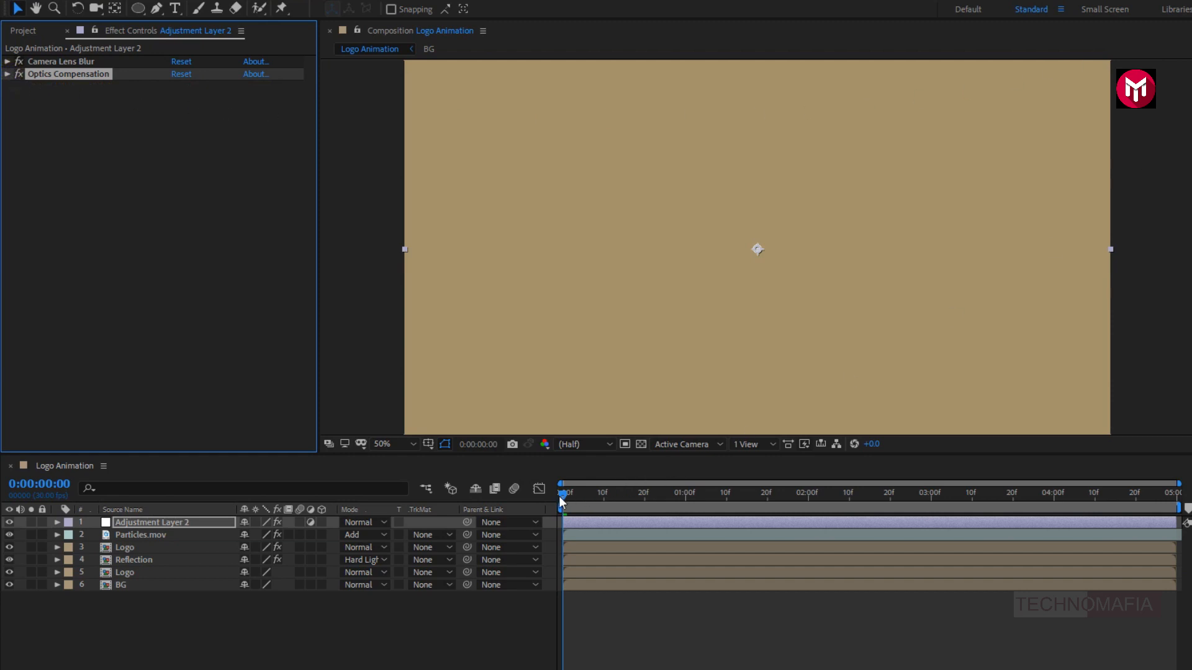
{"action": "left_click_drag", "start_coordinate": [561, 499], "coordinate": [664, 505]}
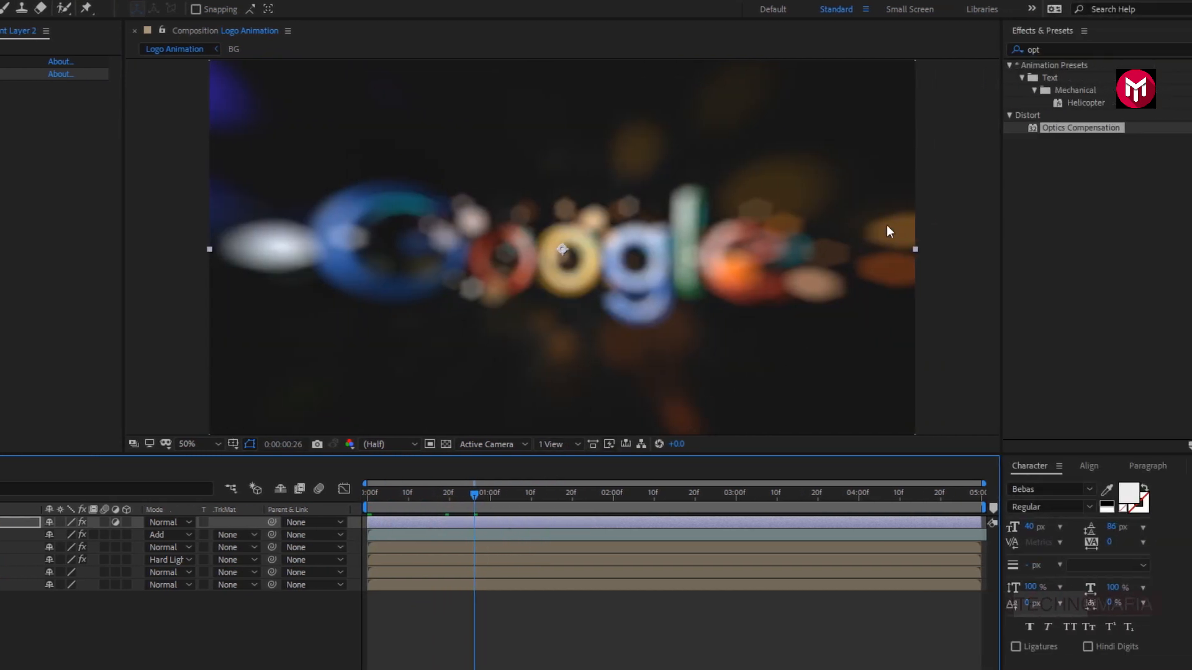
- Apply the Exposure color correction effect to the adjustment layer and move the current time to 0:00:02:00
{"action": "left_click_drag", "start_coordinate": [1044, 49], "coordinate": [1023, 50]}
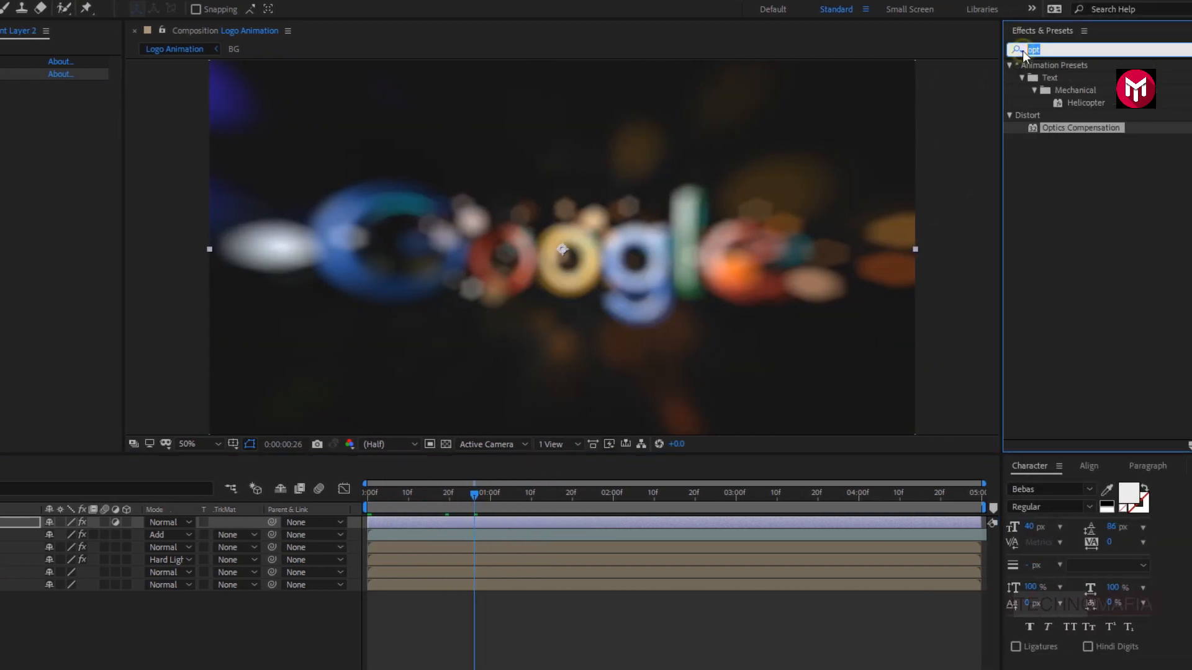
{"action": "type", "text": "exp"}
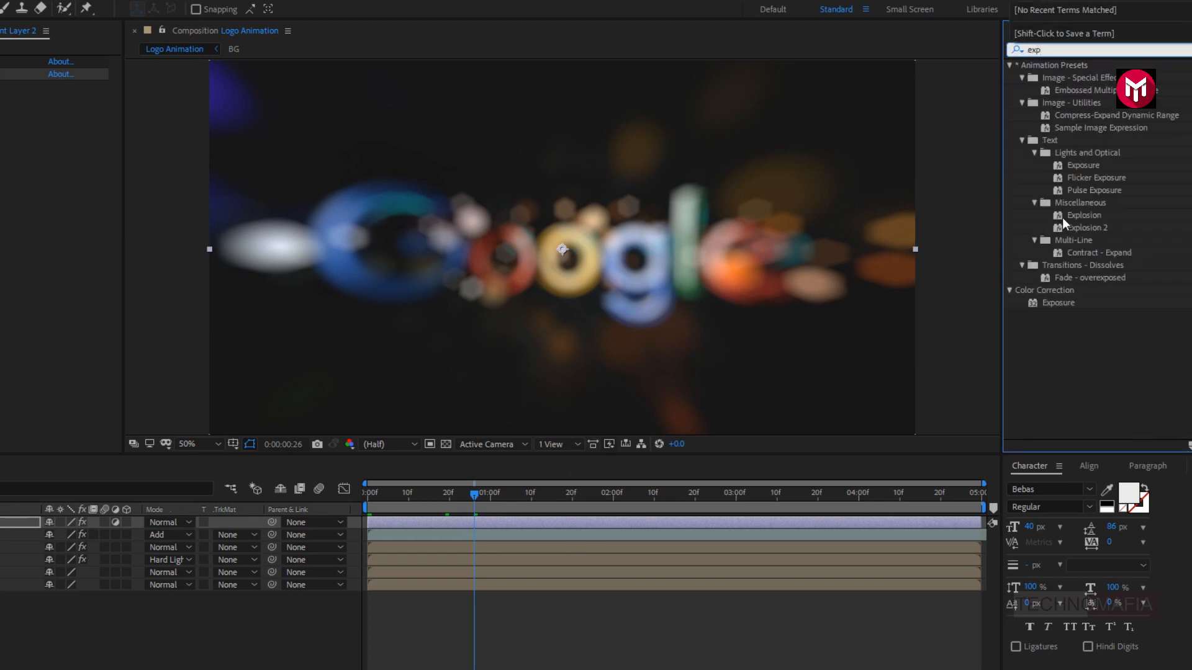
{"action": "double_click", "coordinate": [1064, 306]}
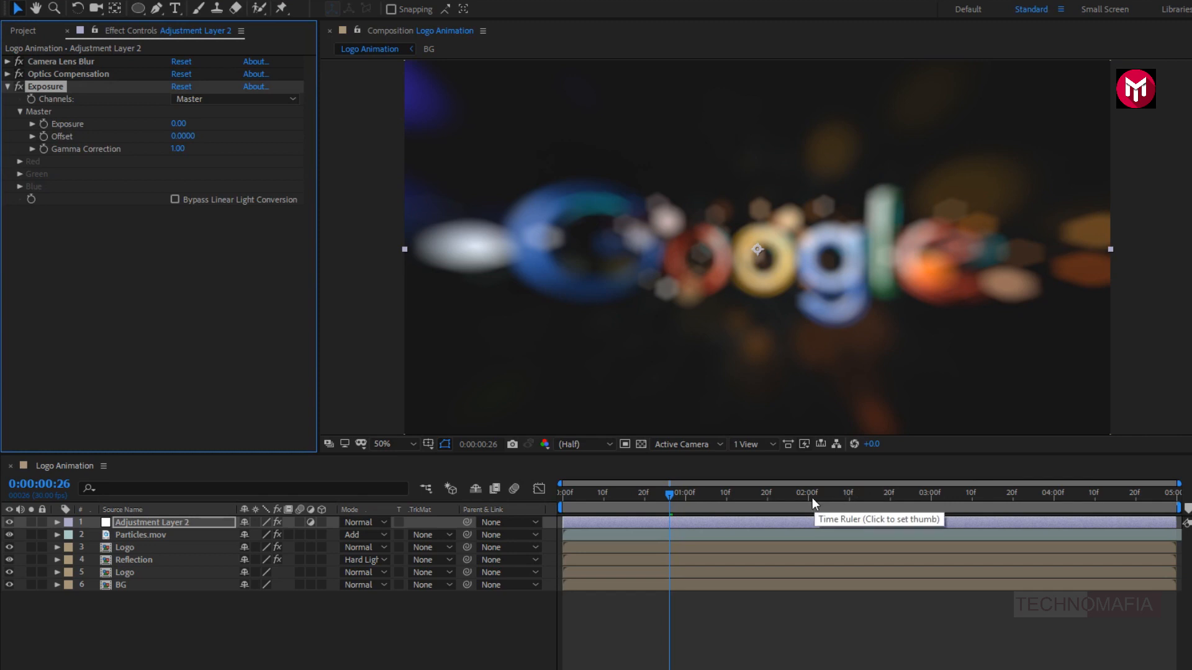
{"action": "left_click", "coordinate": [809, 497]}
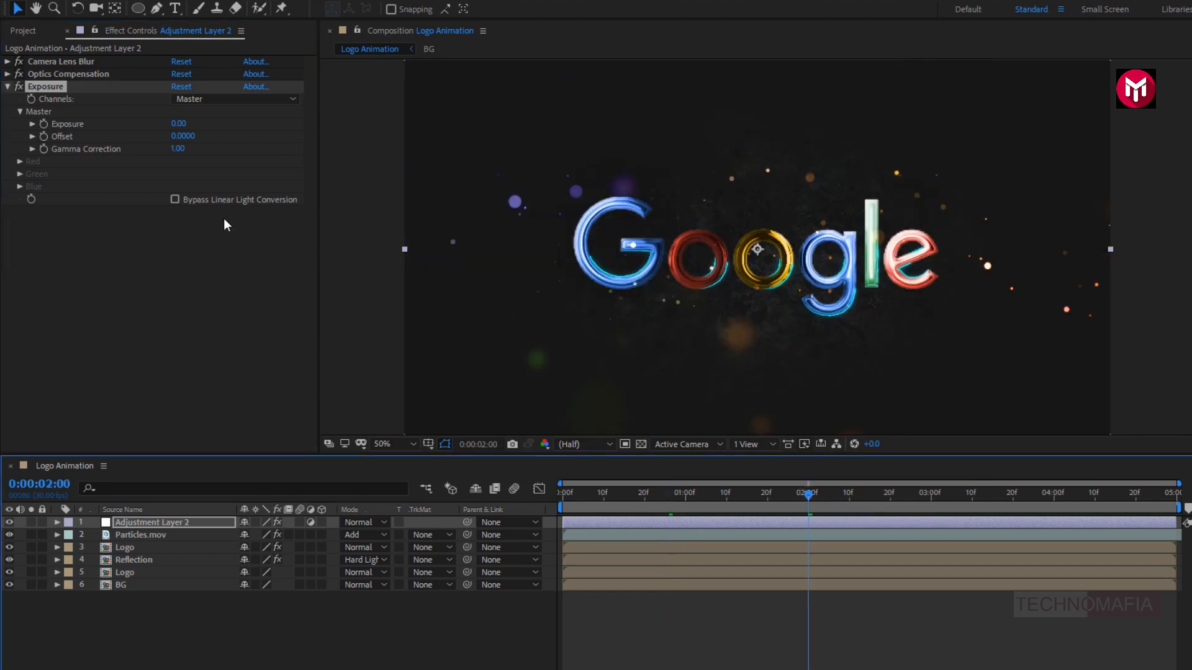
- Animate the Exposure value with keyframes of 0 at 0:00:02:00 and 5 at 0:00:00:00, and preview the animation from the start
{"action": "left_click", "coordinate": [43, 124]}
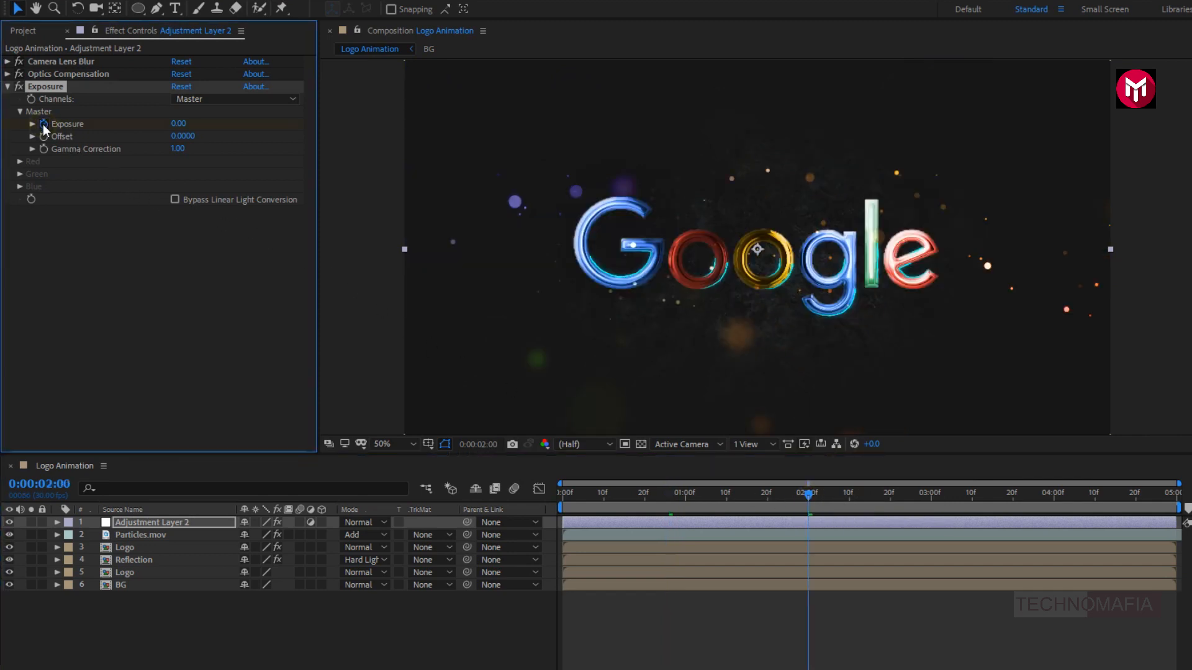
{"action": "left_click", "coordinate": [560, 498]}
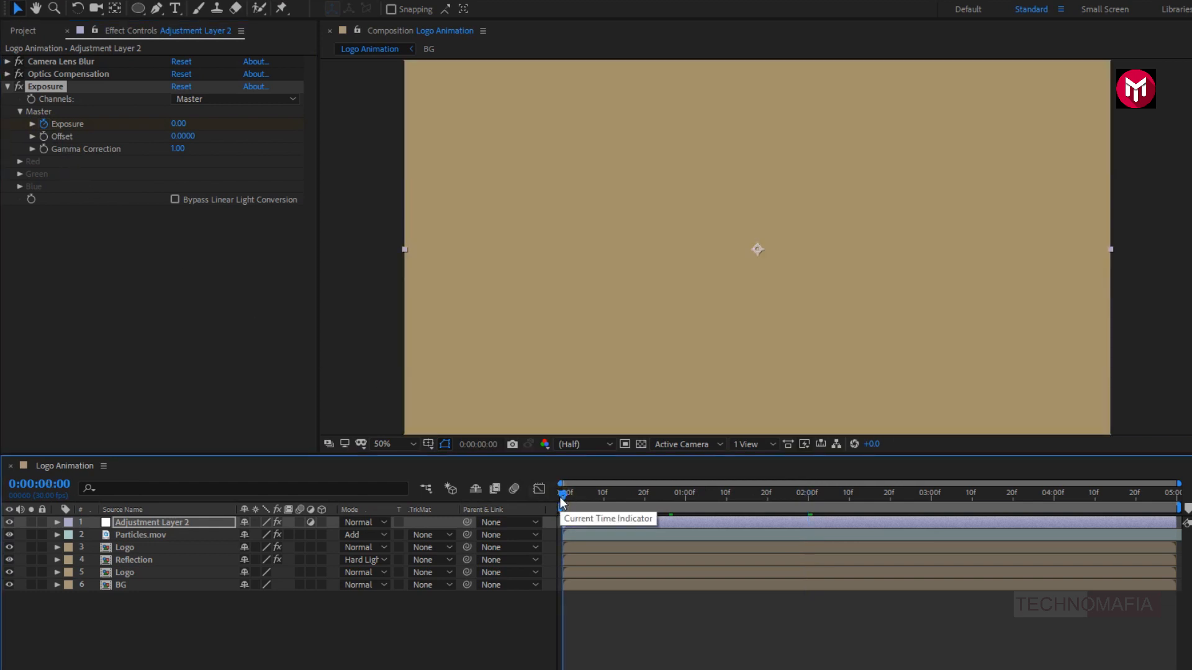
{"action": "left_click", "coordinate": [179, 123]}
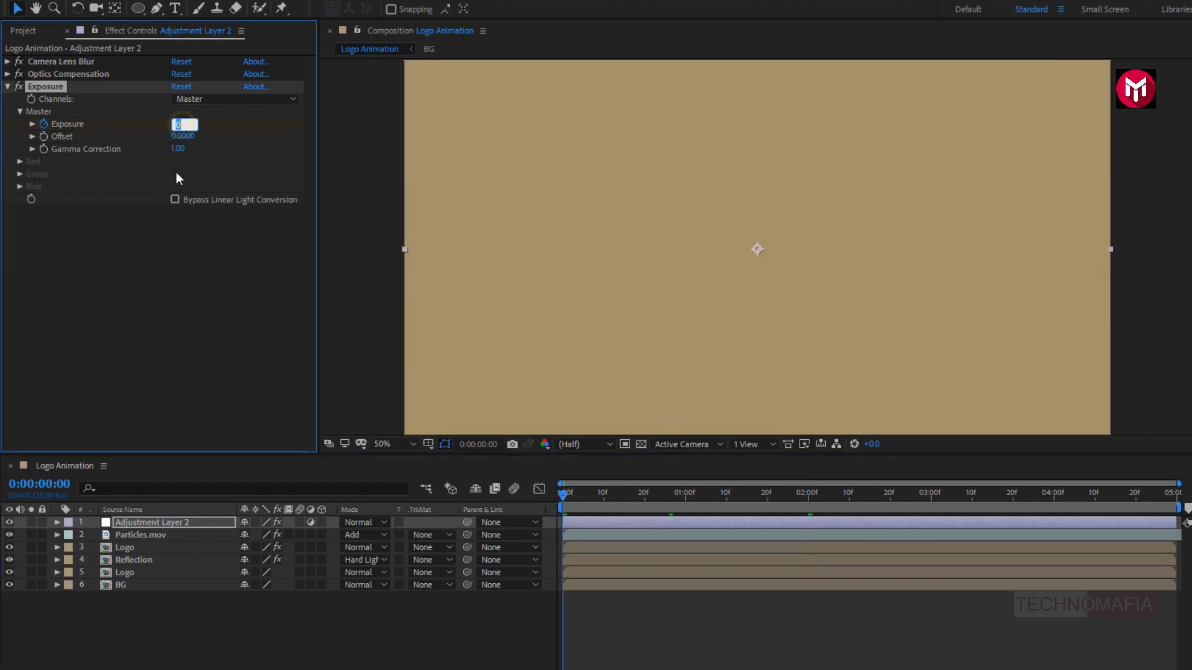
{"action": "type", "text": "5"}
{"action": "key", "text": "Return"}
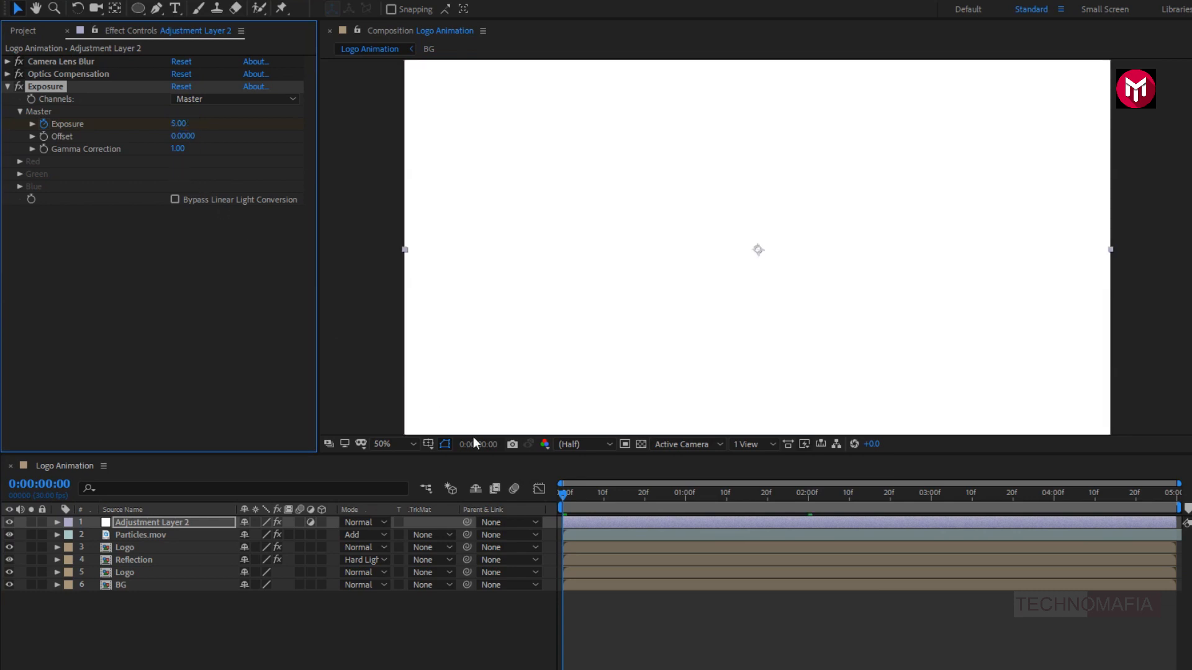
{"action": "left_click", "coordinate": [563, 497]}
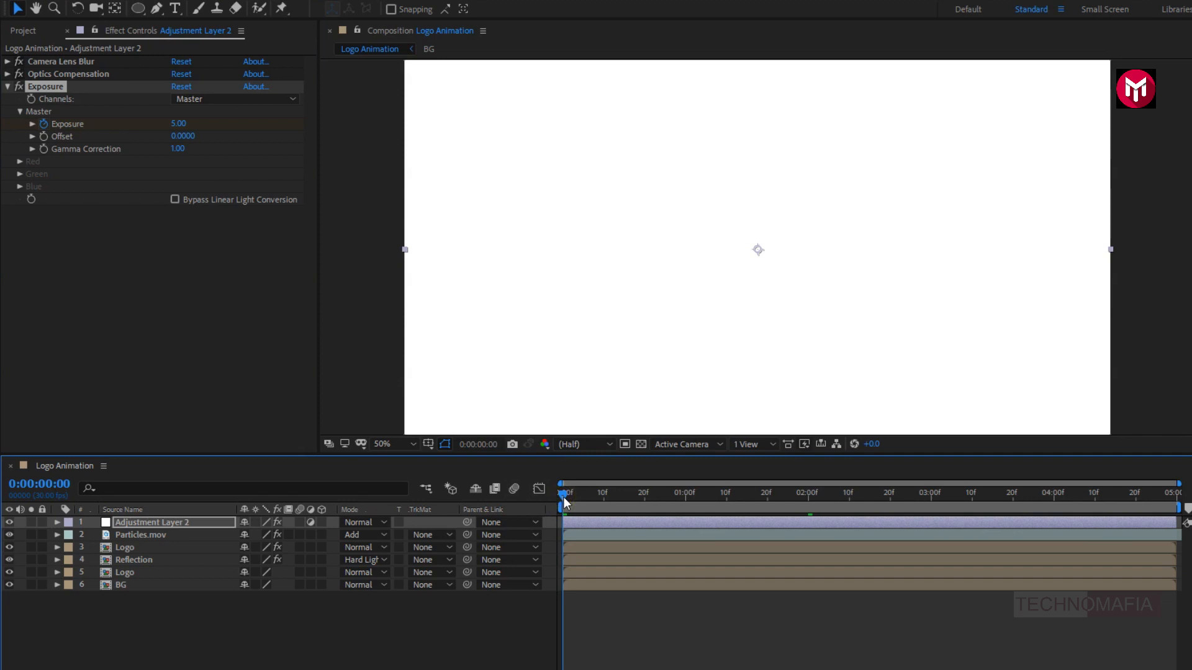
{"action": "key", "text": "space"}
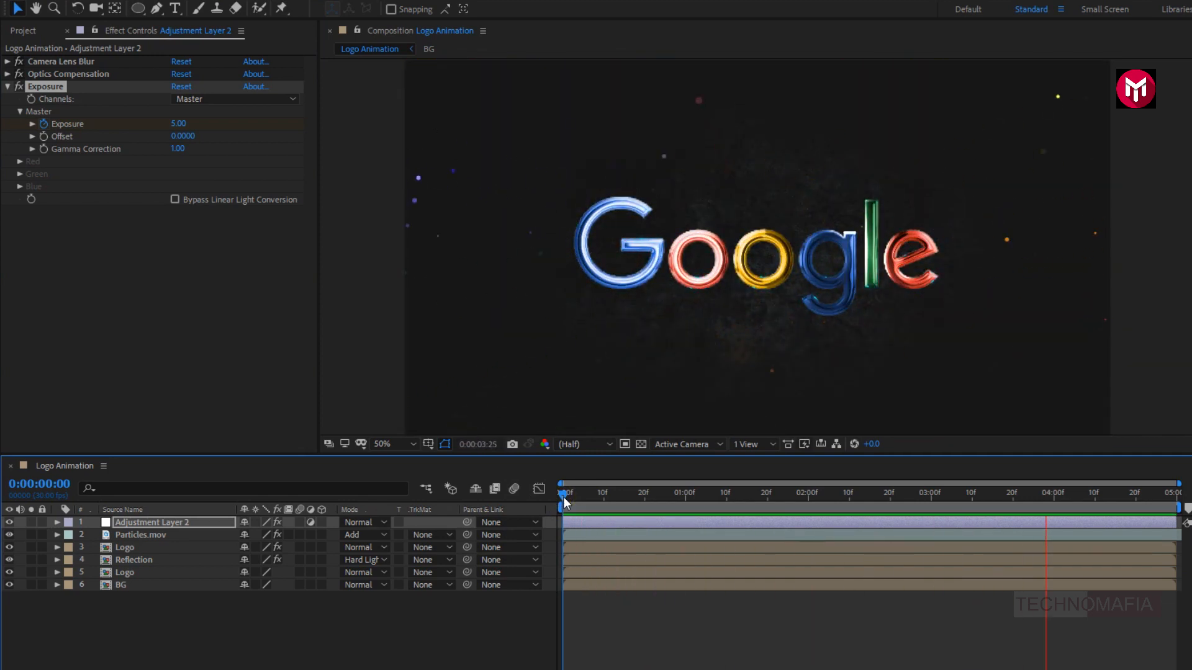
{"action": "key", "text": "space"}
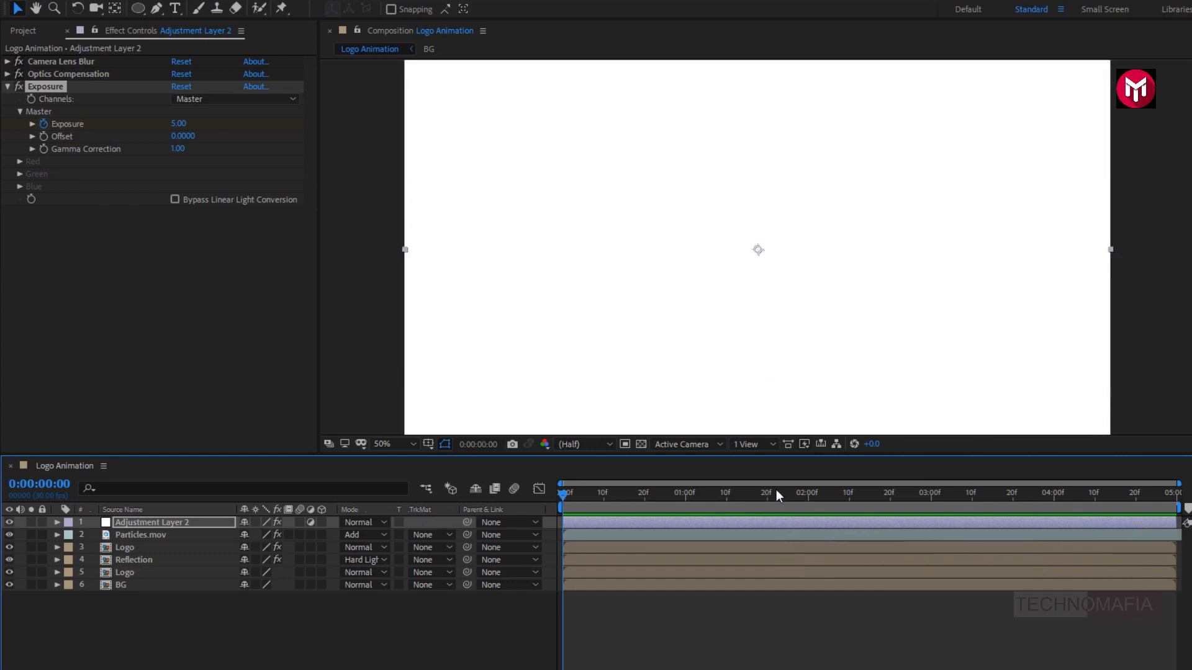
- Create a new adjustment layer above all layers with the time at 0:00:01:27 and apply the Curves color correction effect to it
{"action": "left_click", "coordinate": [796, 490]}
{"action": "right_click", "coordinate": [225, 642]}
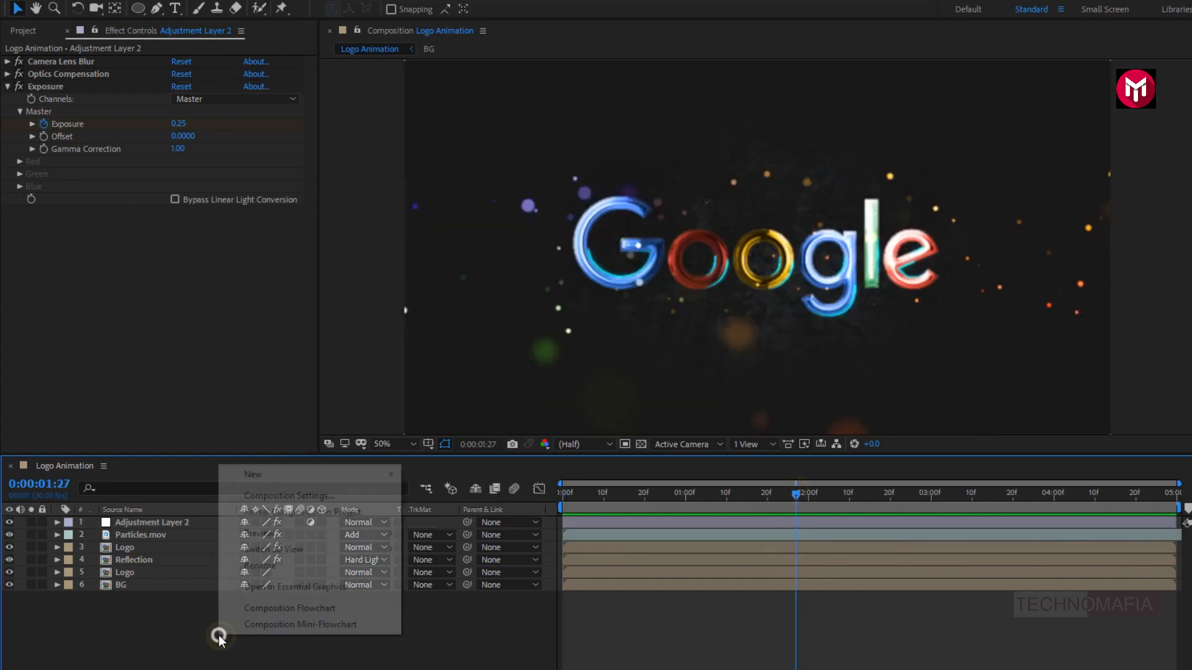
{"action": "mouse_move", "coordinate": [256, 474]}
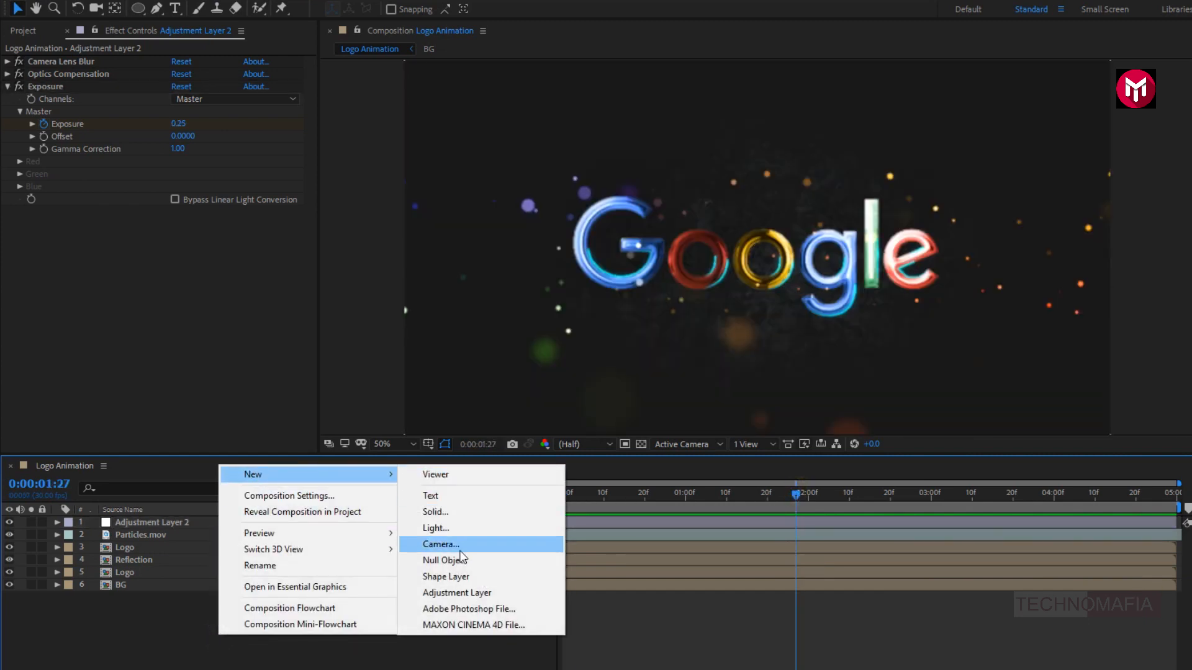
{"action": "left_click", "coordinate": [475, 595]}
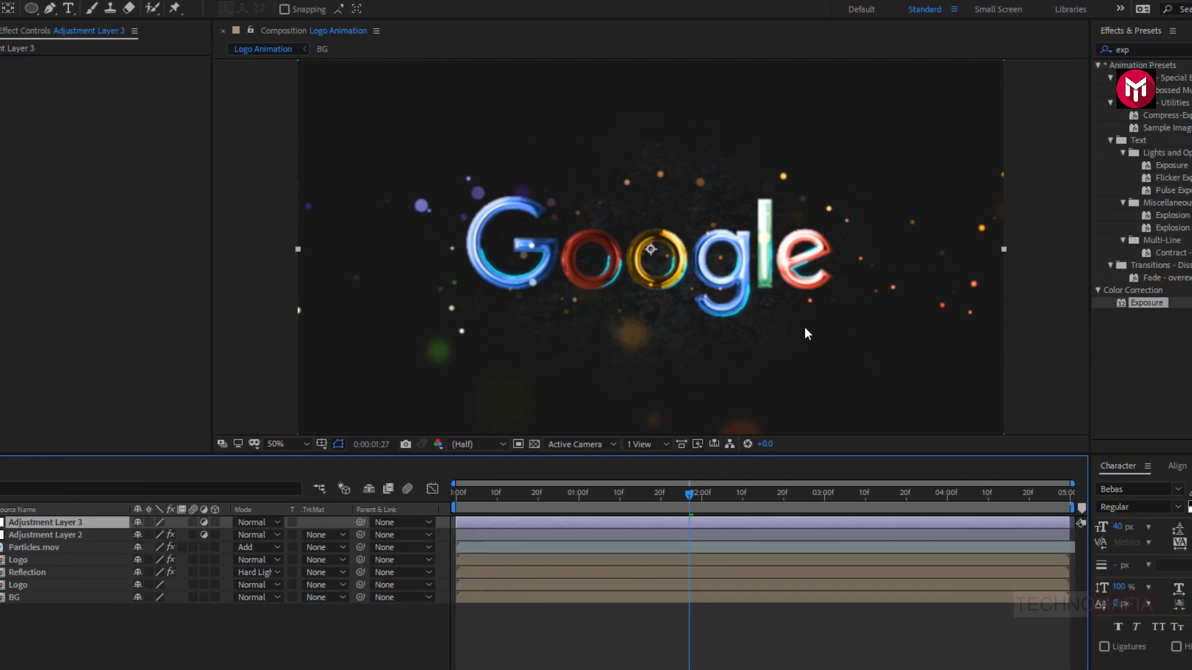
{"action": "left_click_drag", "start_coordinate": [1045, 53], "coordinate": [1014, 52]}
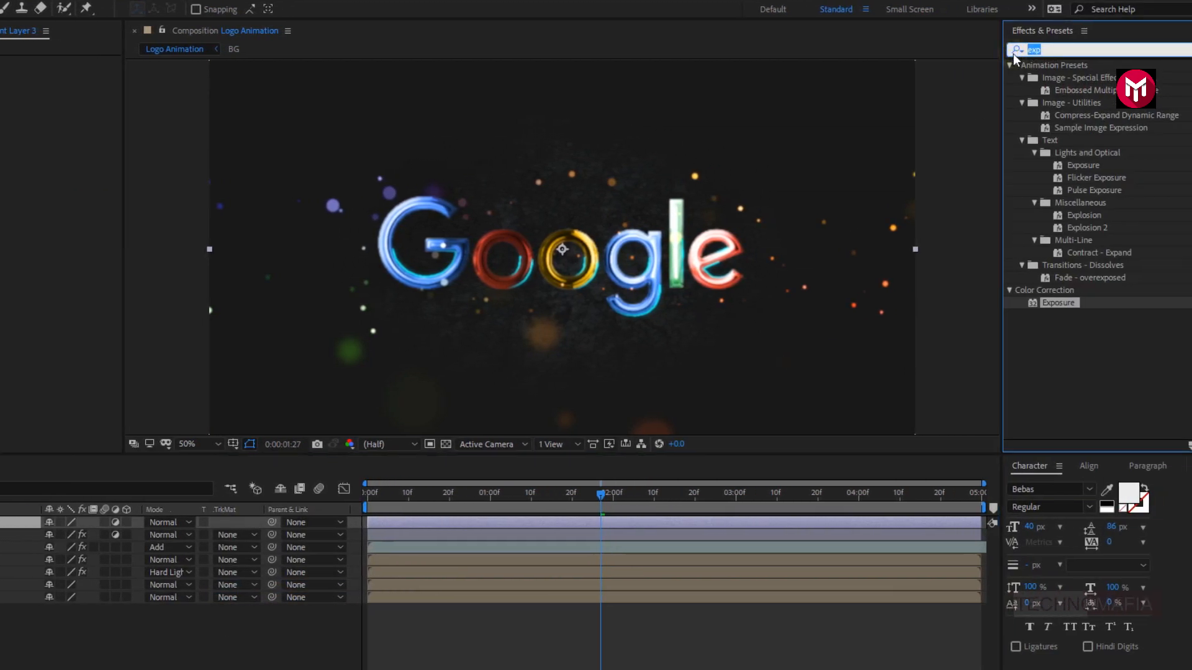
{"action": "type", "text": "curv"}
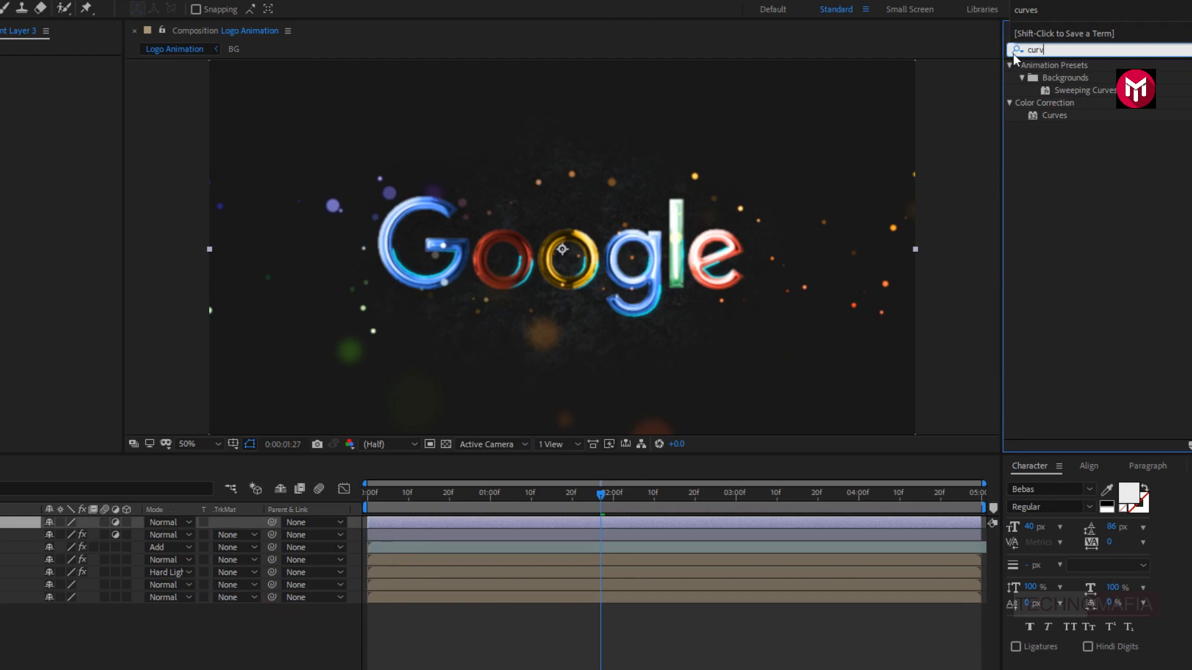
{"action": "double_click", "coordinate": [1055, 115]}
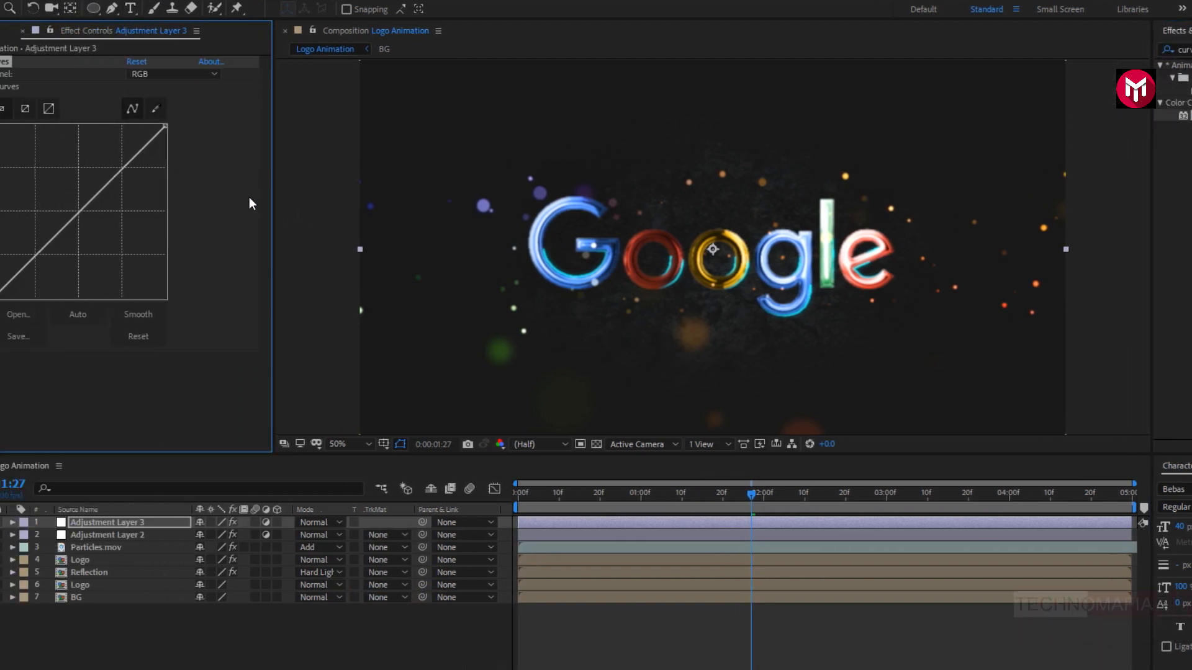
- Shape the RGB curve into a gentle S with raised highlights and lowered shadows, and preview the animation from the start
{"action": "left_click_drag", "start_coordinate": [164, 169], "coordinate": [157, 166]}
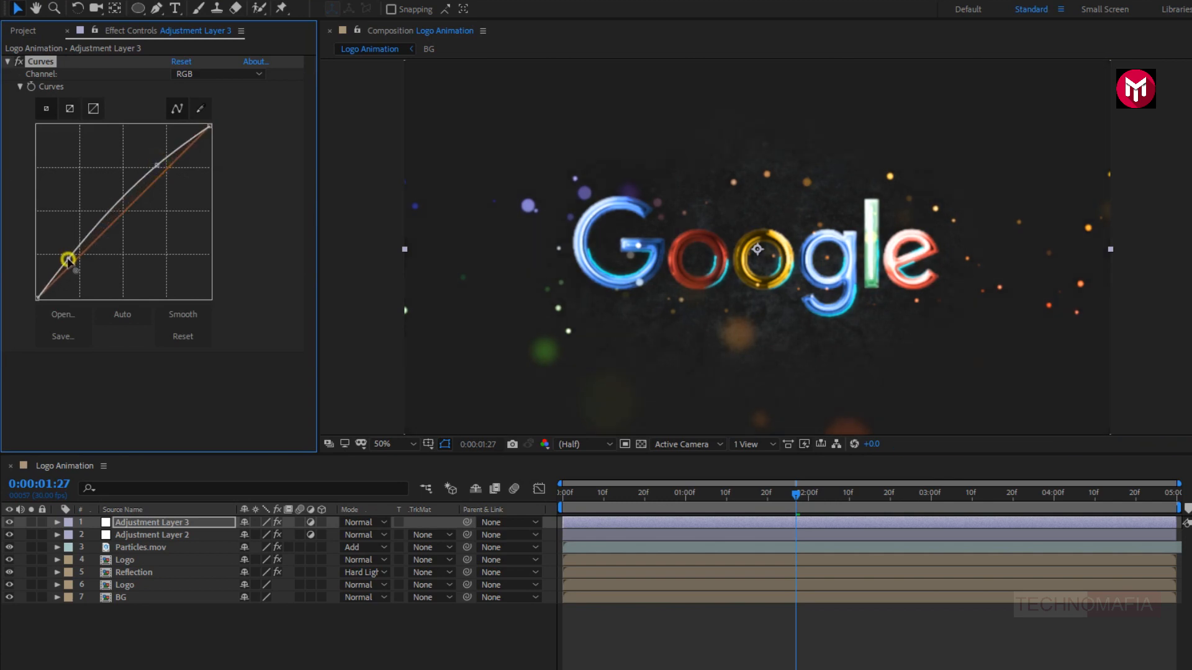
{"action": "left_click_drag", "start_coordinate": [68, 259], "coordinate": [72, 265]}
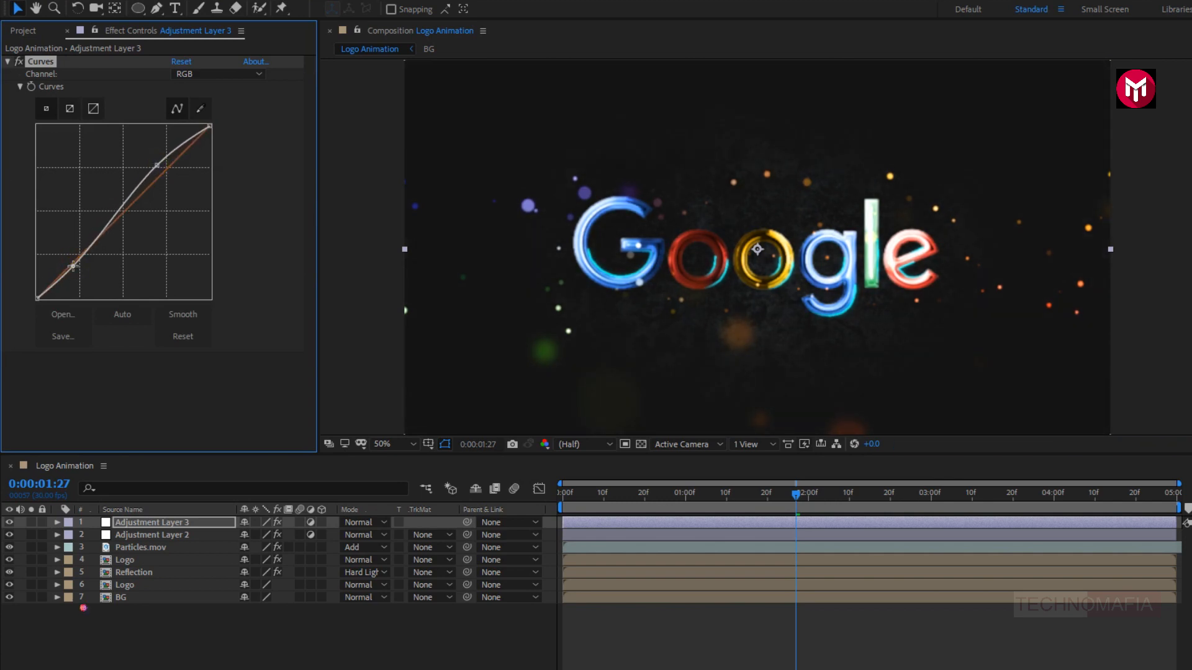
{"action": "left_click_drag", "start_coordinate": [72, 265], "coordinate": [75, 274]}
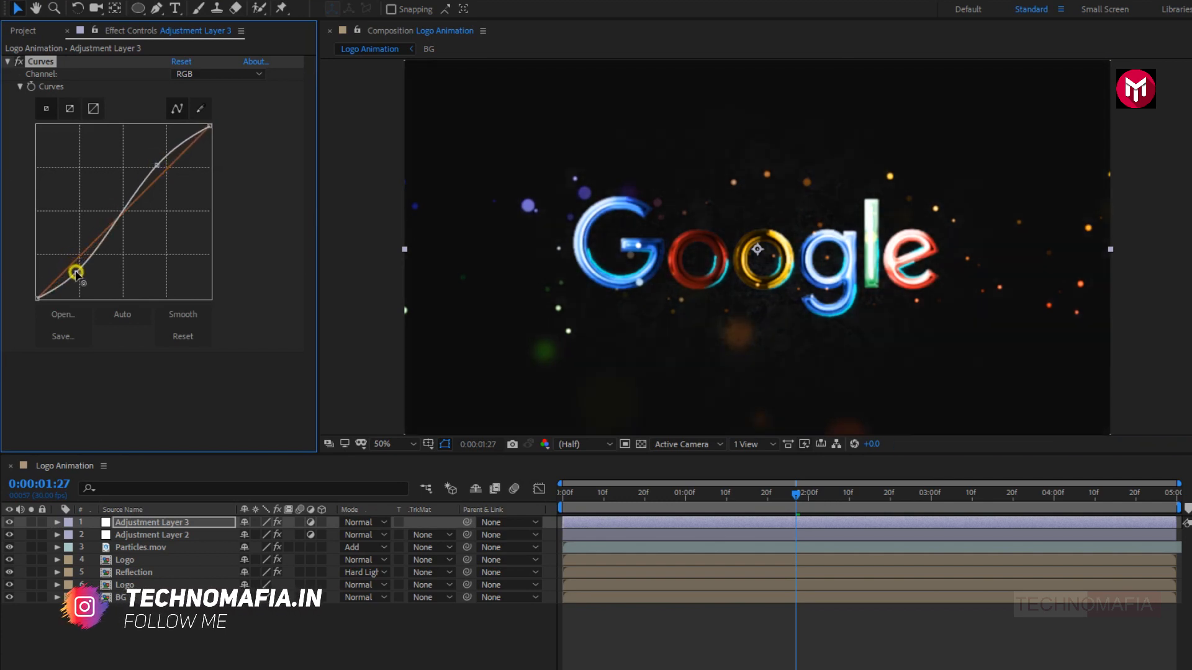
{"action": "left_click_drag", "start_coordinate": [160, 161], "coordinate": [160, 160]}
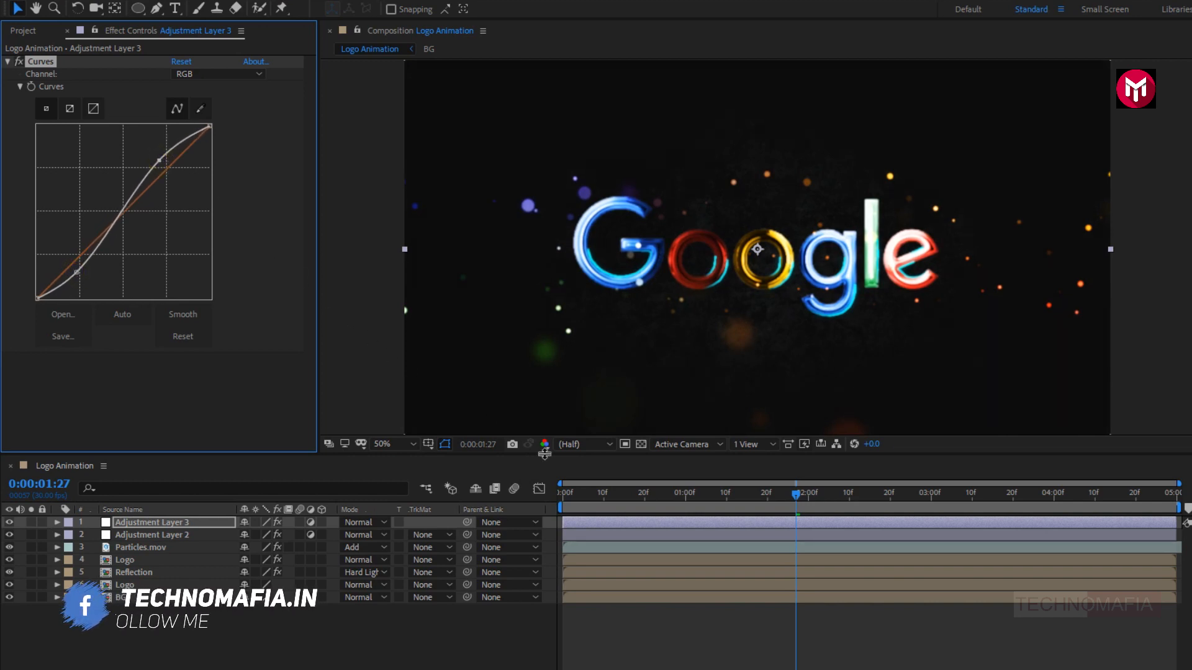
{"action": "left_click", "coordinate": [563, 493]}
{"action": "key", "text": "space"}
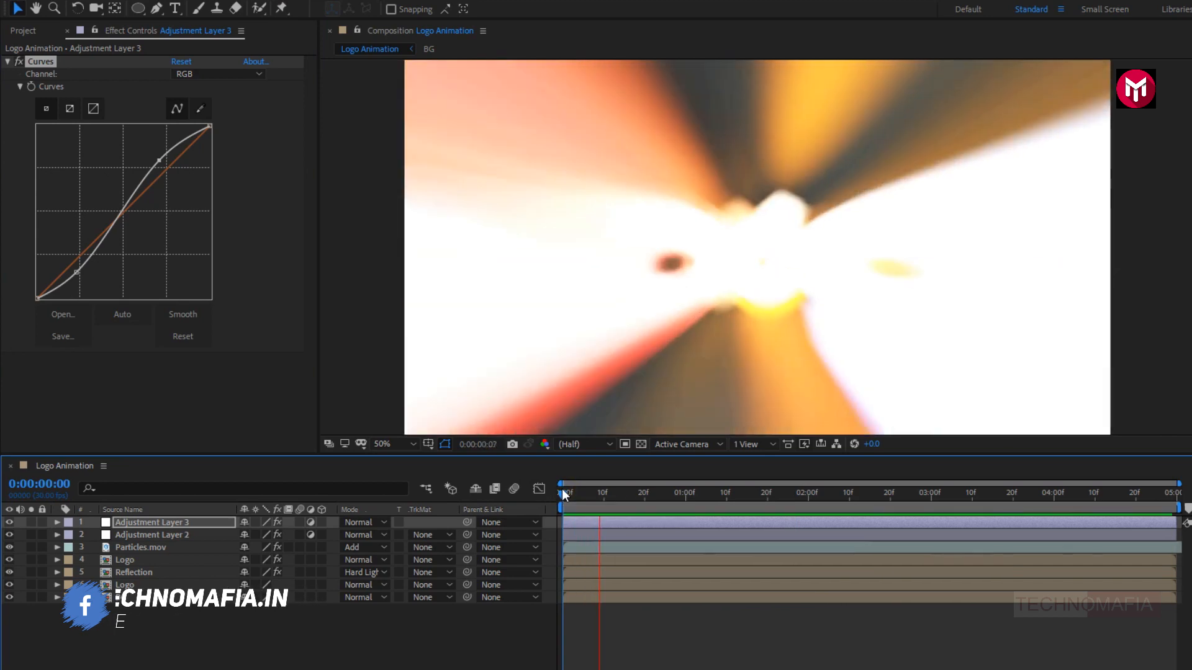